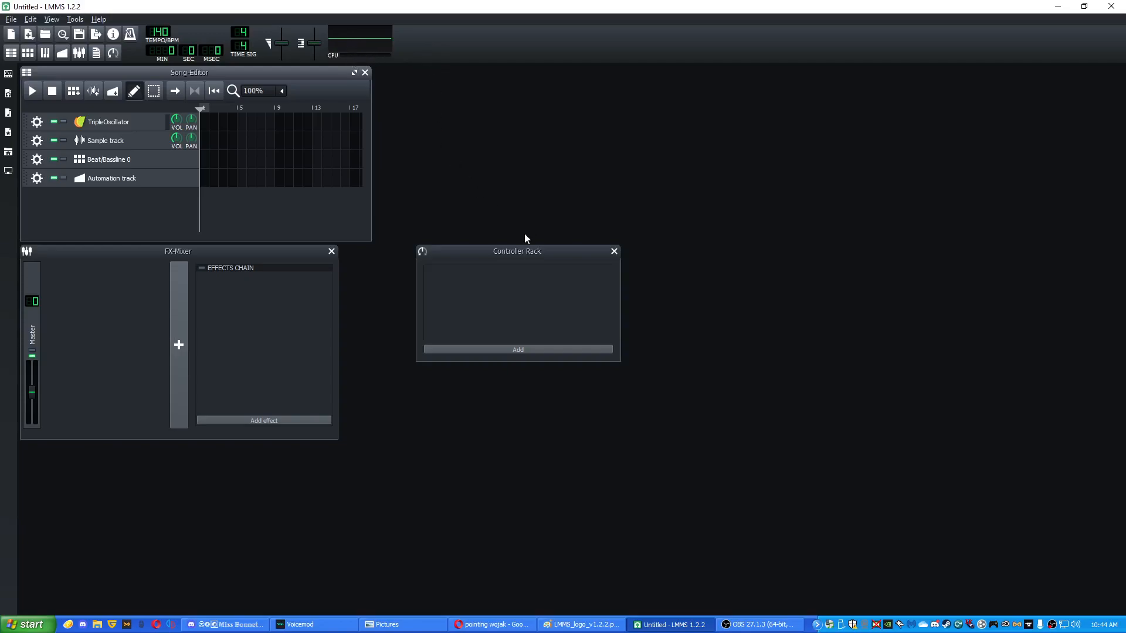
- Try adding a controller to the Controller Rack and remove it again
left_click_drag(549, 252, 561, 221)
left_click(554, 313)
left_click(590, 248)
right_click(539, 246)
left_click(554, 262)
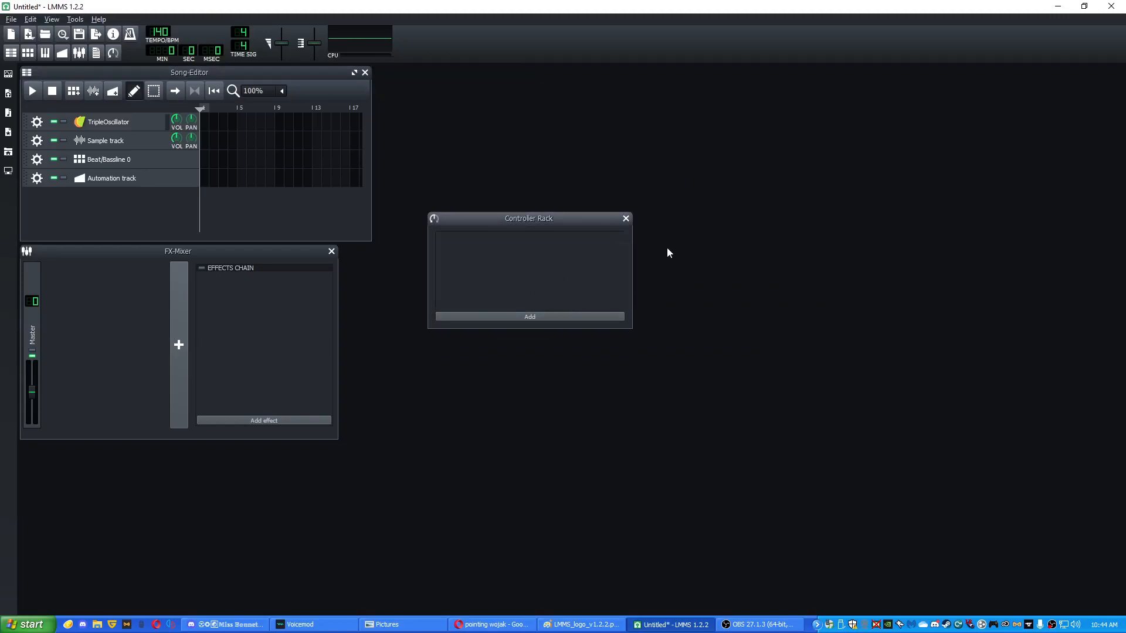
- Close the Controller Rack and spread the FX-Mixer and Song-Editor windows apart in the workspace
left_click(626, 219)
left_click_drag(218, 258, 296, 331)
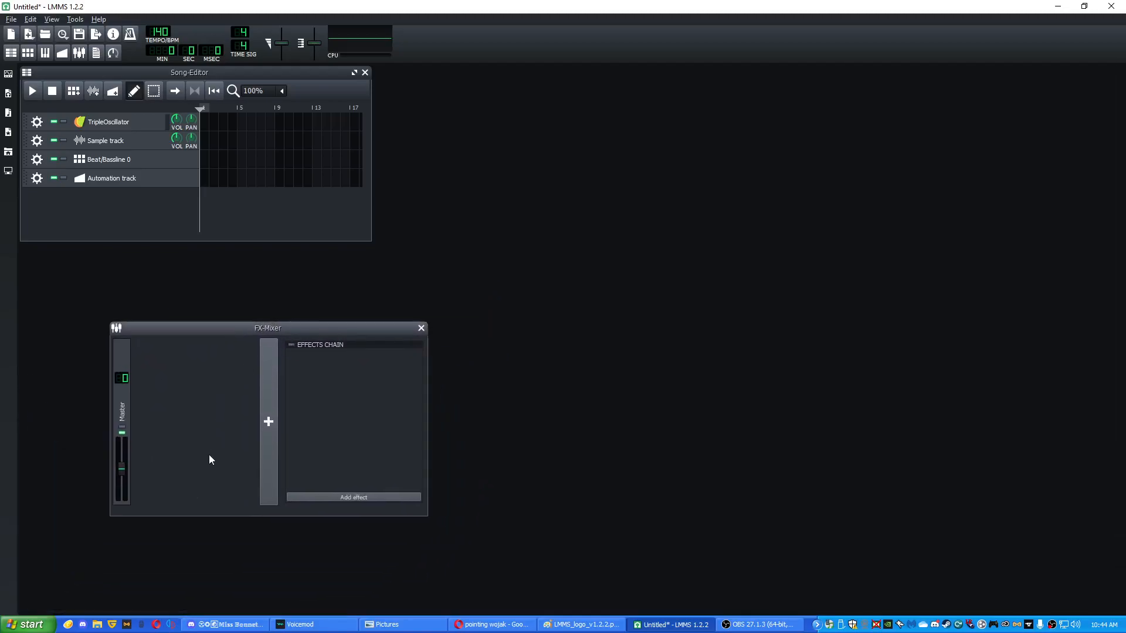
left_click_drag(308, 72, 571, 114)
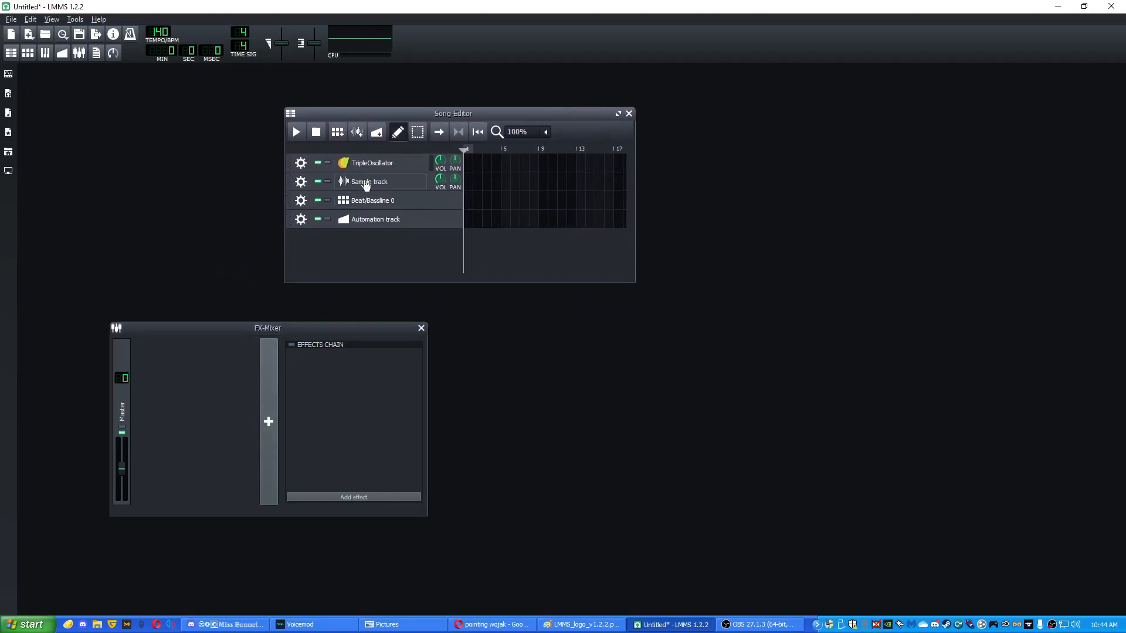
- Remove the four default tracks from the Song-Editor, starting with the Sample track
double_click(413, 182)
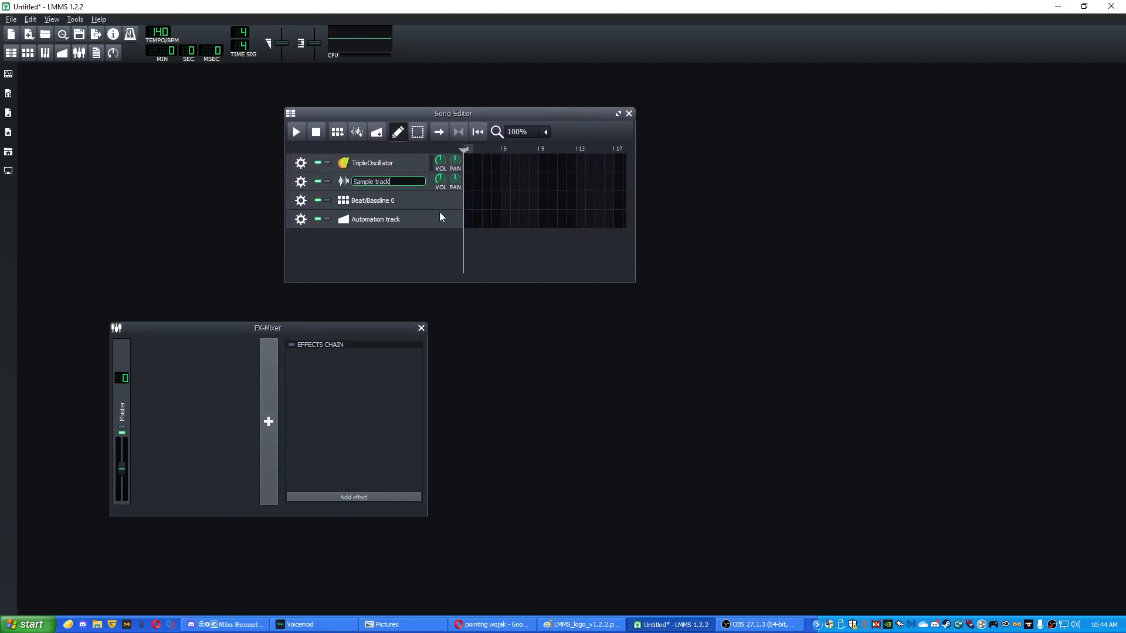
left_click(301, 181)
left_click(329, 211)
left_click(301, 162)
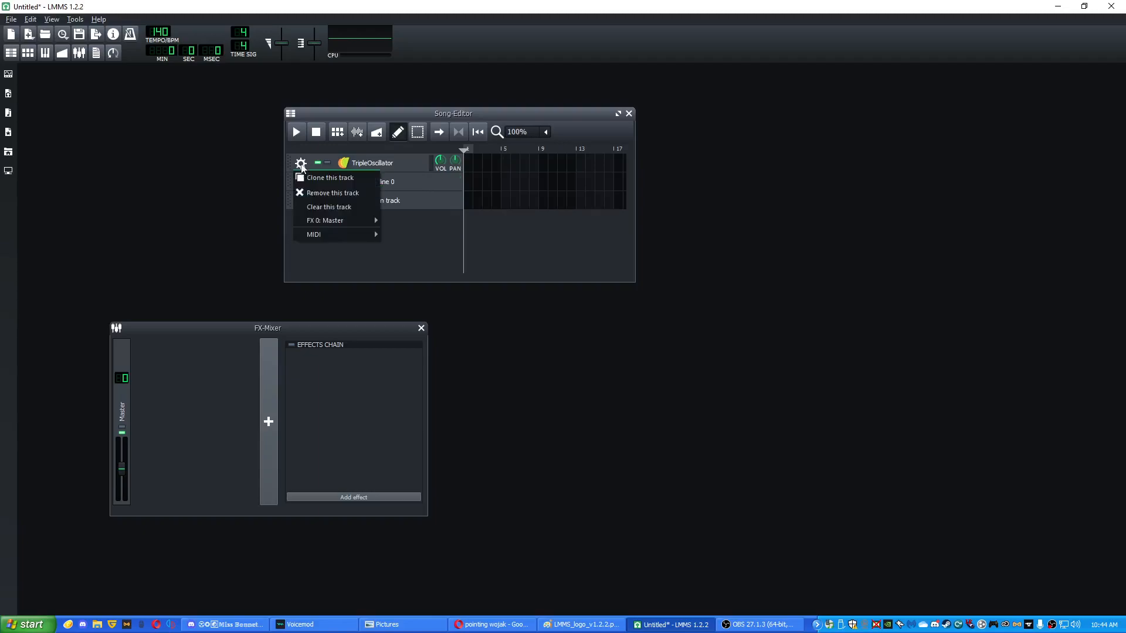
left_click(329, 193)
left_click(301, 162)
left_click(317, 193)
left_click(300, 162)
left_click(320, 192)
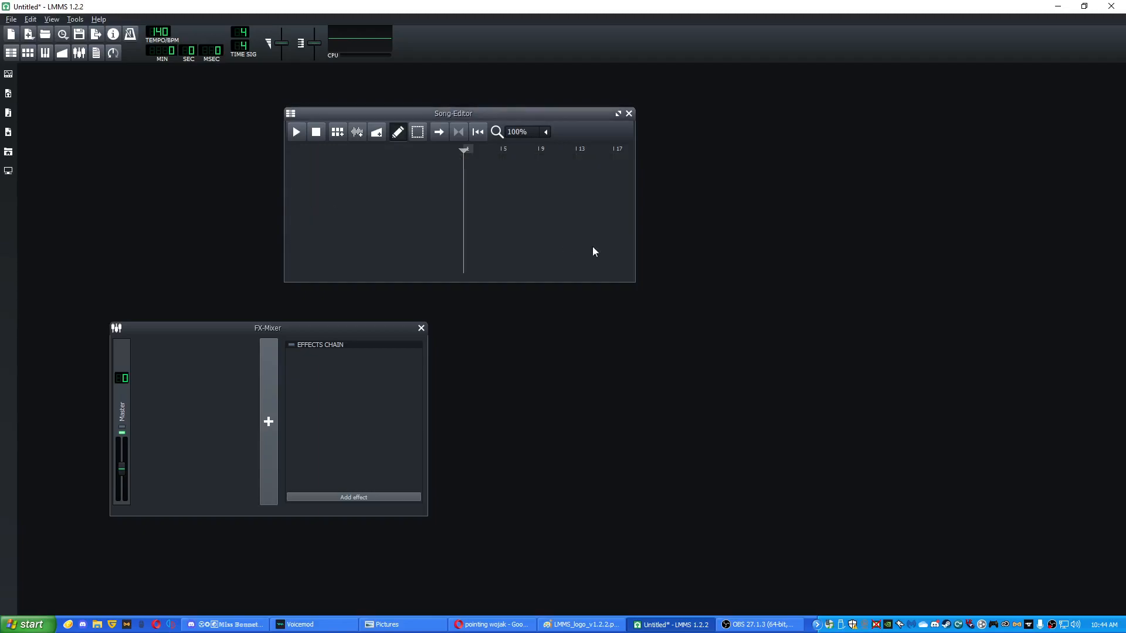
- Arrange the empty Song-Editor above the FX-Mixer so both windows are clear of each other
left_click_drag(451, 110, 338, 94)
left_click(346, 335)
left_click_drag(346, 335, 514, 340)
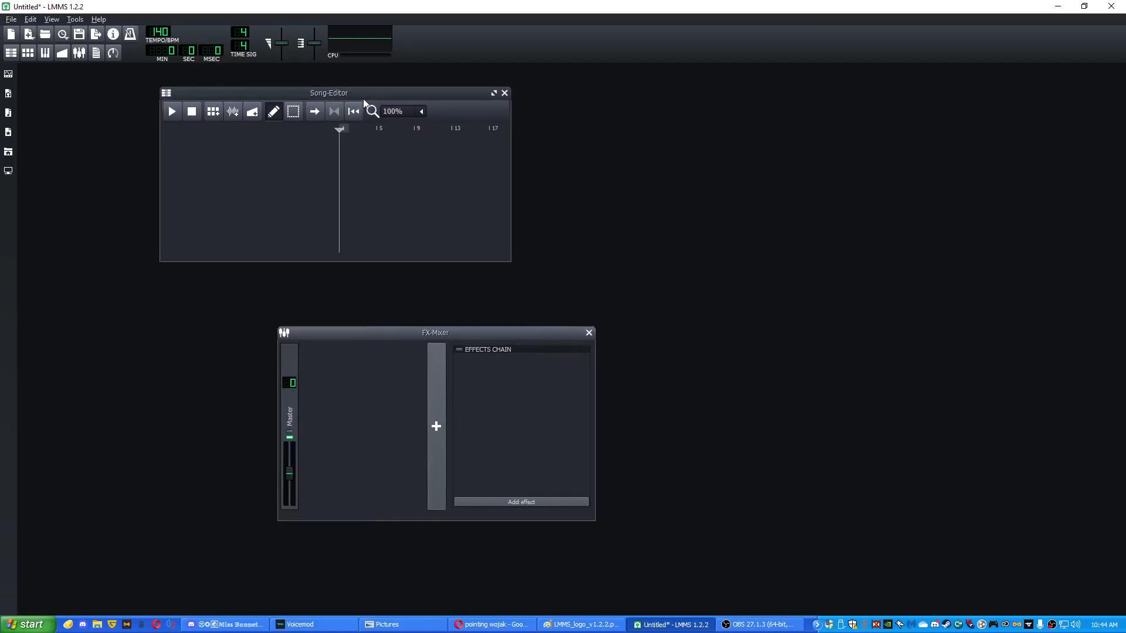
left_click_drag(365, 94, 495, 91)
- Add a TripleOscillator instrument track to the Song-Editor and place its opened instrument window beside the editor
left_click(8, 76)
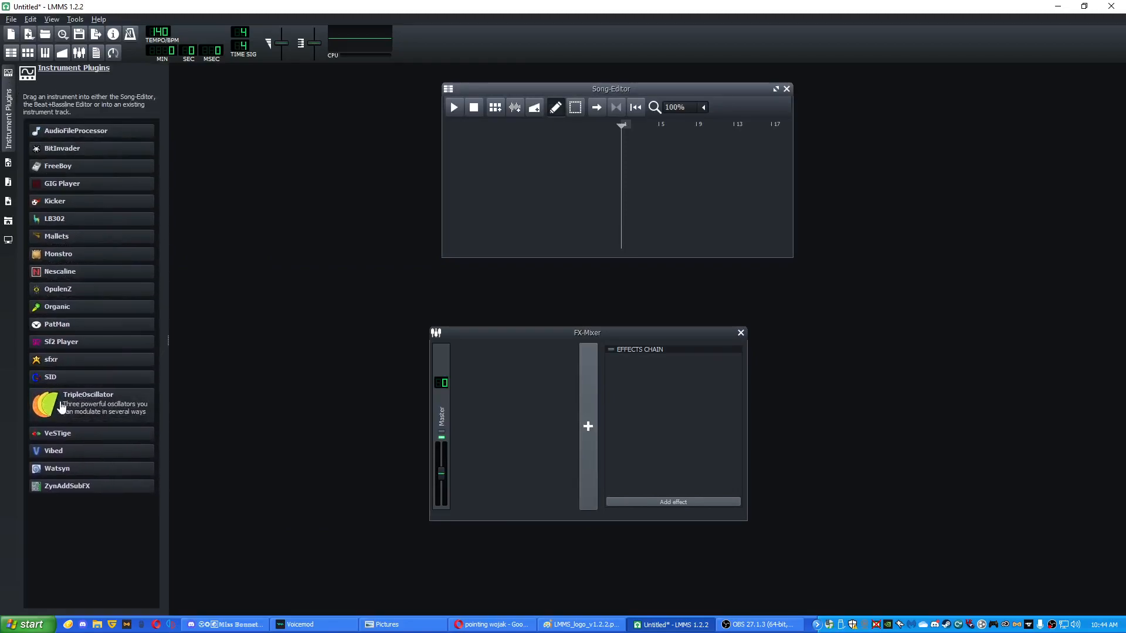
left_click_drag(61, 406, 701, 171)
left_click_drag(683, 88, 437, 119)
left_click(282, 171)
left_click_drag(861, 66, 662, 117)
- Set OSC1 to a saw wave with altered fine detuning, OSC2 to square and OSC3 to Moog saw, playing test notes
left_click(648, 252)
left_click(657, 282)
left_click_drag(640, 263, 622, 282)
left_click(635, 372)
mouse_move(629, 373)
left_mouse_down()
mouse_move(602, 372)
mouse_move(649, 372)
mouse_move(612, 370)
left_mouse_up()
left_click(658, 312)
left_click(667, 314)
- Adjust the oscillators' panning and OSC3's fine detuning on TripleOscillator while playing test notes
left_click_drag(583, 324, 590, 311)
left_click_drag(608, 371, 631, 371)
left_click_drag(579, 265, 581, 279)
mouse_move(625, 372)
left_mouse_down()
mouse_move(653, 372)
mouse_move(622, 375)
mouse_move(640, 383)
left_mouse_up()
mouse_move(633, 371)
left_mouse_down()
mouse_move(577, 370)
mouse_move(637, 372)
left_mouse_up()
left_click_drag(643, 324, 643, 317)
mouse_move(631, 373)
left_mouse_down()
mouse_move(597, 376)
mouse_move(632, 373)
left_mouse_up()
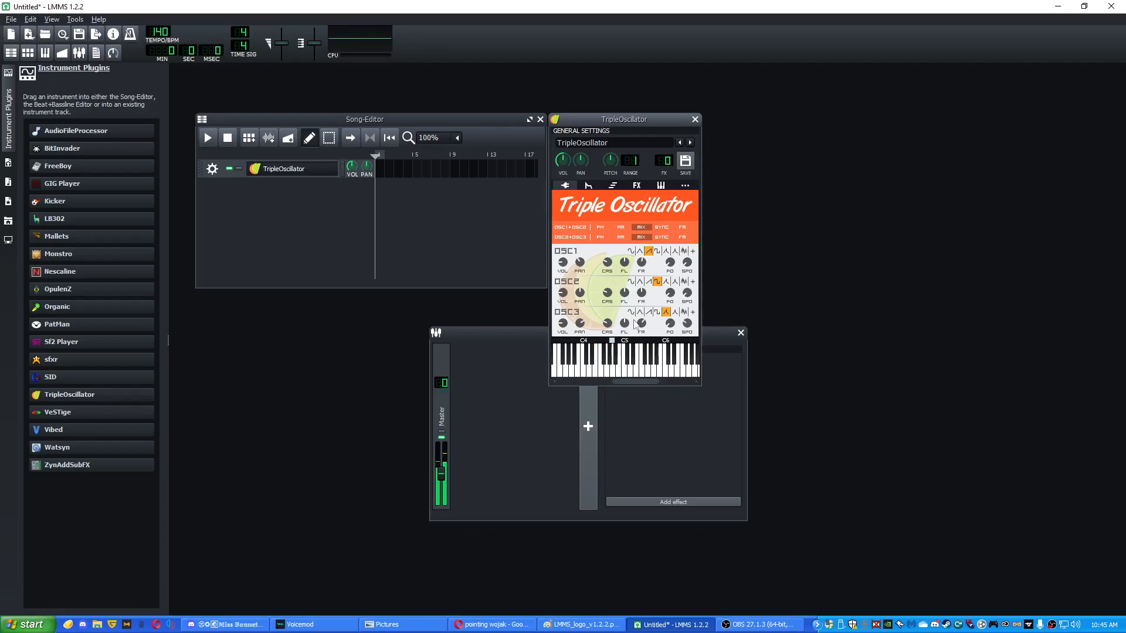
- Raise TripleOscillator's volume envelope amount and adjust its attack, checking the sound with test notes
left_click(589, 186)
left_click_drag(684, 220, 682, 215)
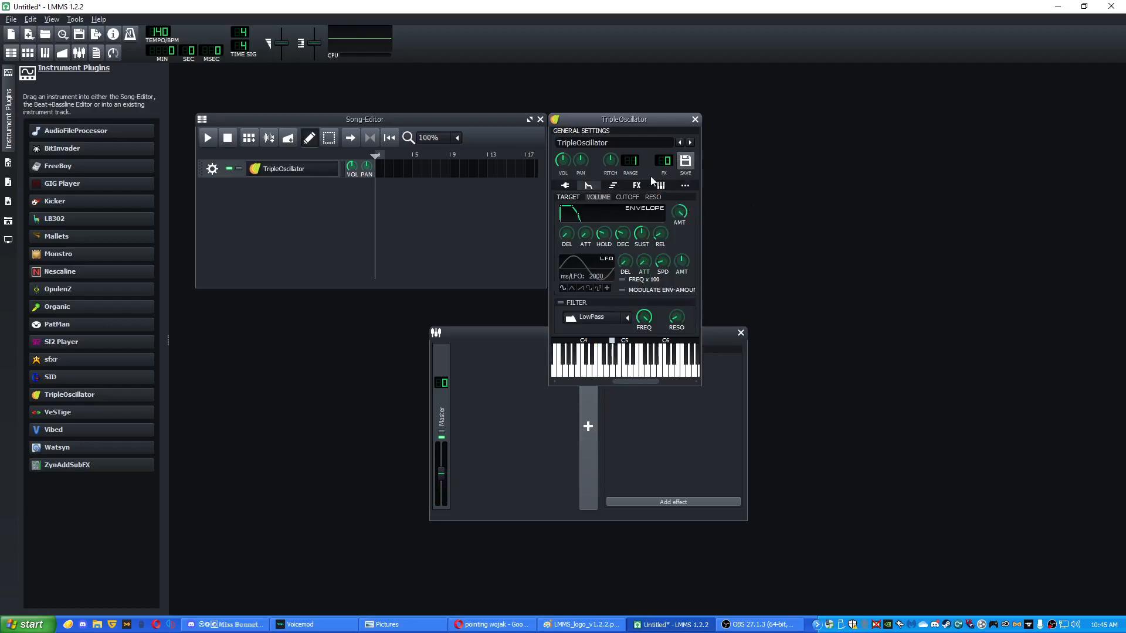
left_click(608, 367)
left_click(617, 368)
left_click_drag(586, 231, 592, 236)
left_click(610, 371)
left_click(609, 371)
left_click(631, 371)
- Increase the volume envelope's release, play test notes and close the TripleOscillator window
left_click_drag(659, 234, 667, 218)
left_click(654, 369)
left_click(572, 369)
left_click(631, 371)
left_click(695, 120)
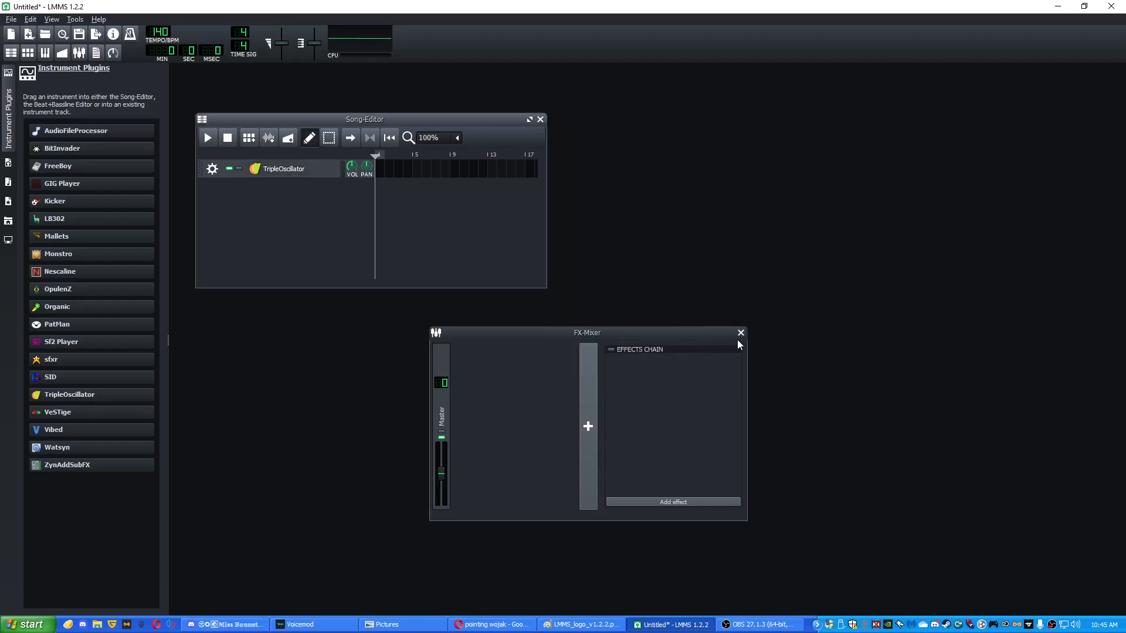
- Reposition the FX-Mixer and Song-Editor windows and add a new FX channel to the mixer
left_click_drag(710, 335, 492, 318)
left_click_drag(379, 121, 404, 106)
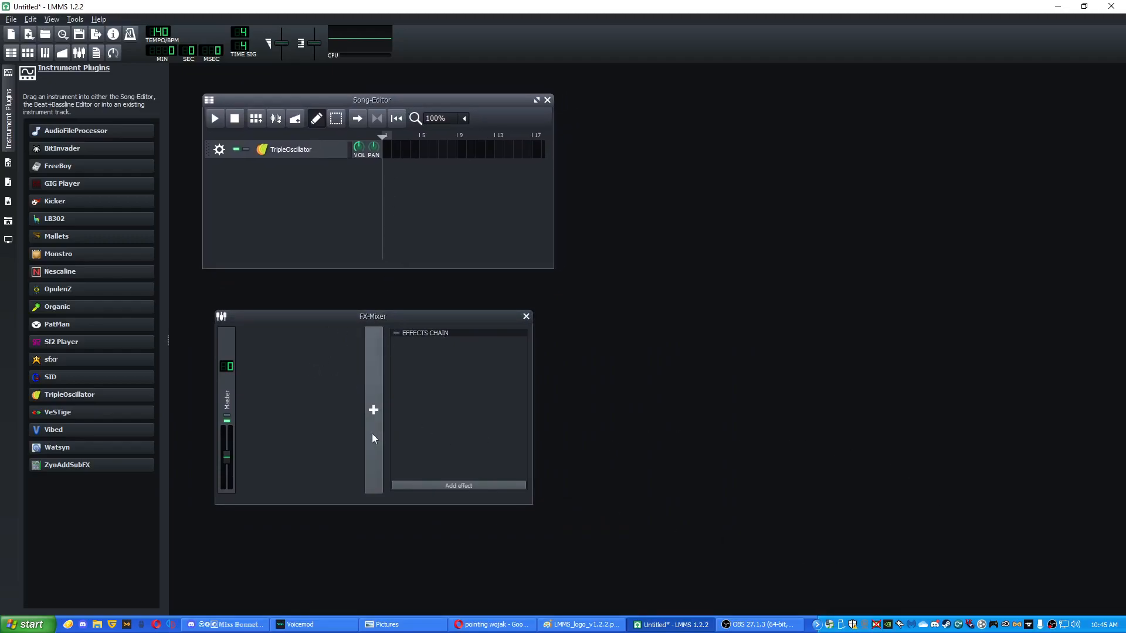
left_click(373, 411)
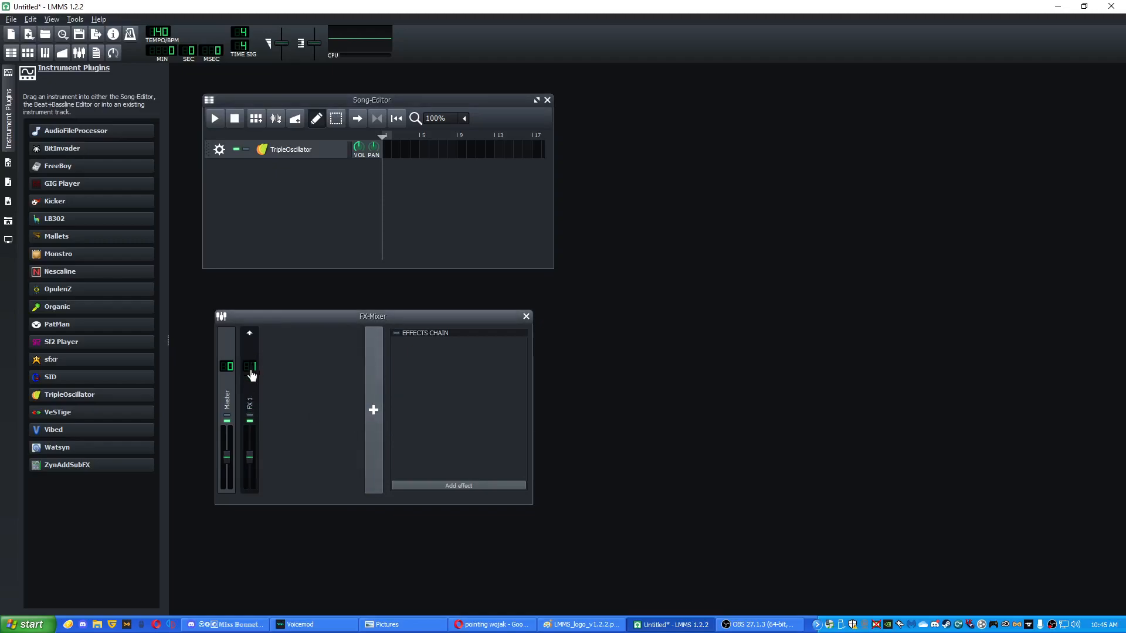
- Route the TripleOscillator track to FX channel 1 and play test notes through it
left_click(321, 151)
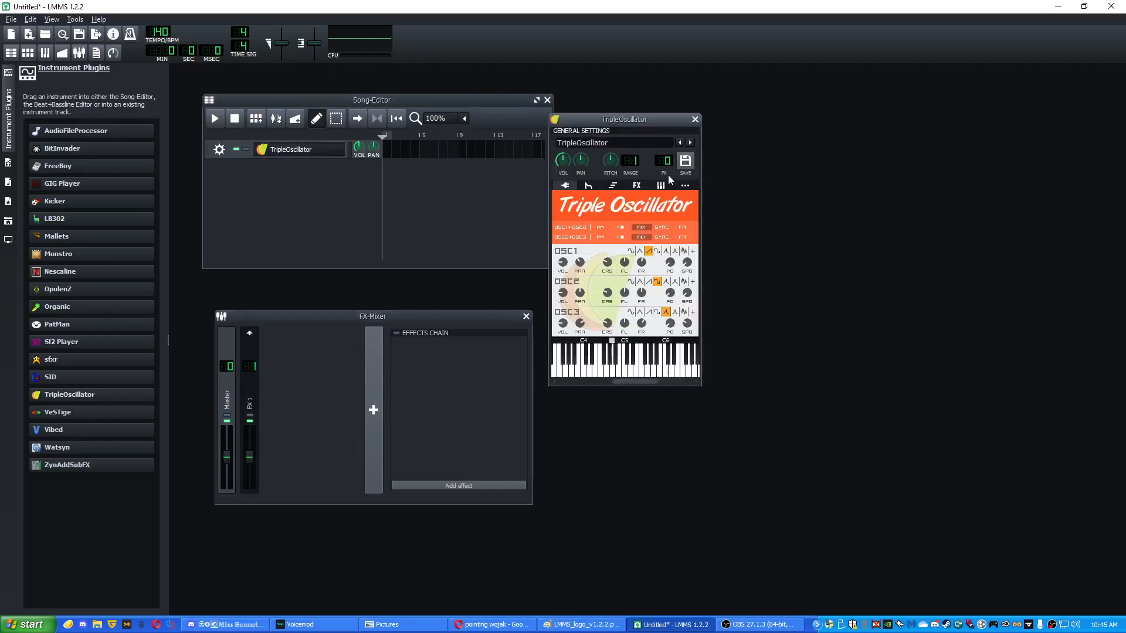
scroll(668, 163, "up", 1)
left_click(666, 372)
left_click(646, 373)
left_click(565, 370)
- Rename the FX 1 channel as Oscillator and shift the FX-Mixer window slightly
left_click(251, 411)
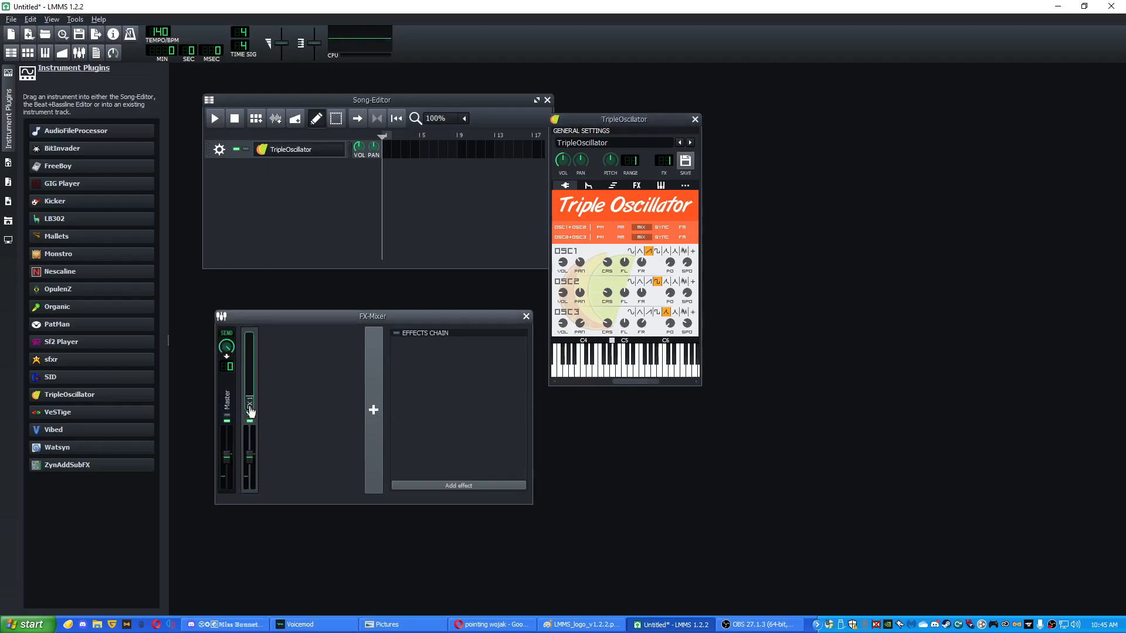
type("Oscillator")
key("Return")
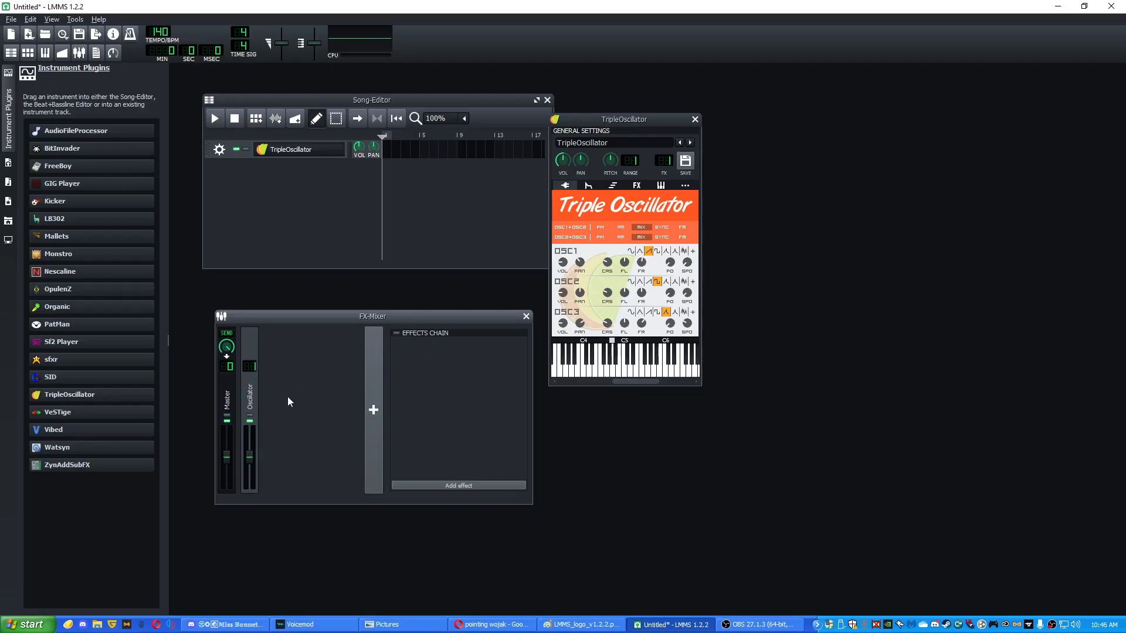
left_click_drag(375, 319, 350, 312)
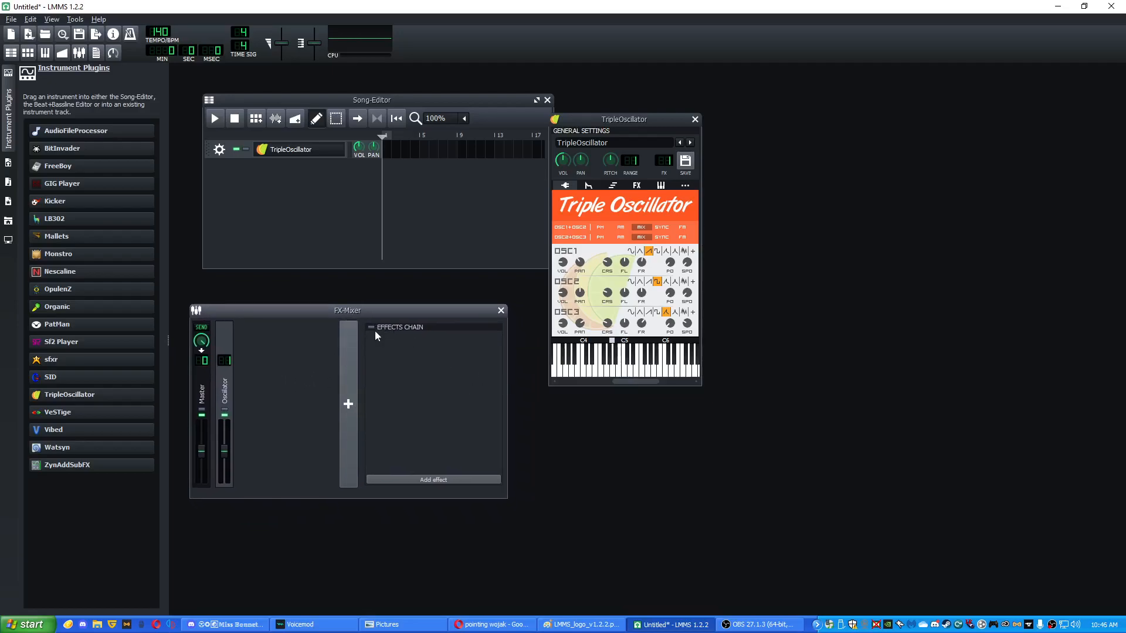
- Add the LMMS Delay effect to the Oscillator channel and place the Delay and TripleOscillator windows beside the mixer
left_click(413, 480)
scroll(558, 293, "down", 9)
left_click(560, 320)
scroll(560, 321, "down", 20)
scroll(551, 332, "up", 20)
left_click(557, 202)
type("delay")
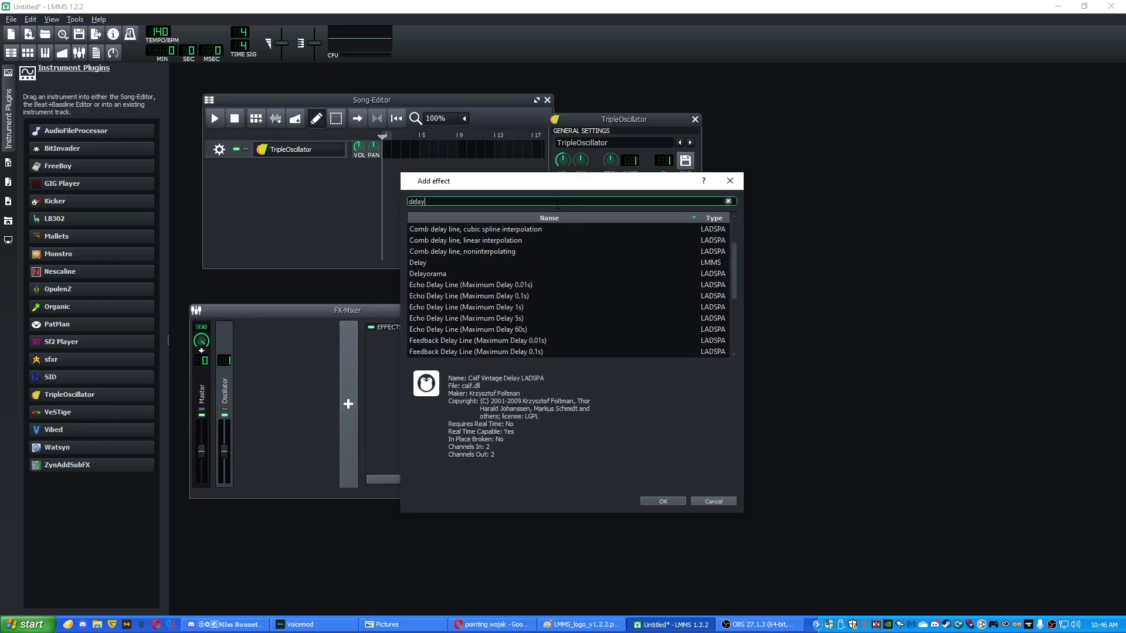
left_click(412, 263)
left_click(670, 501)
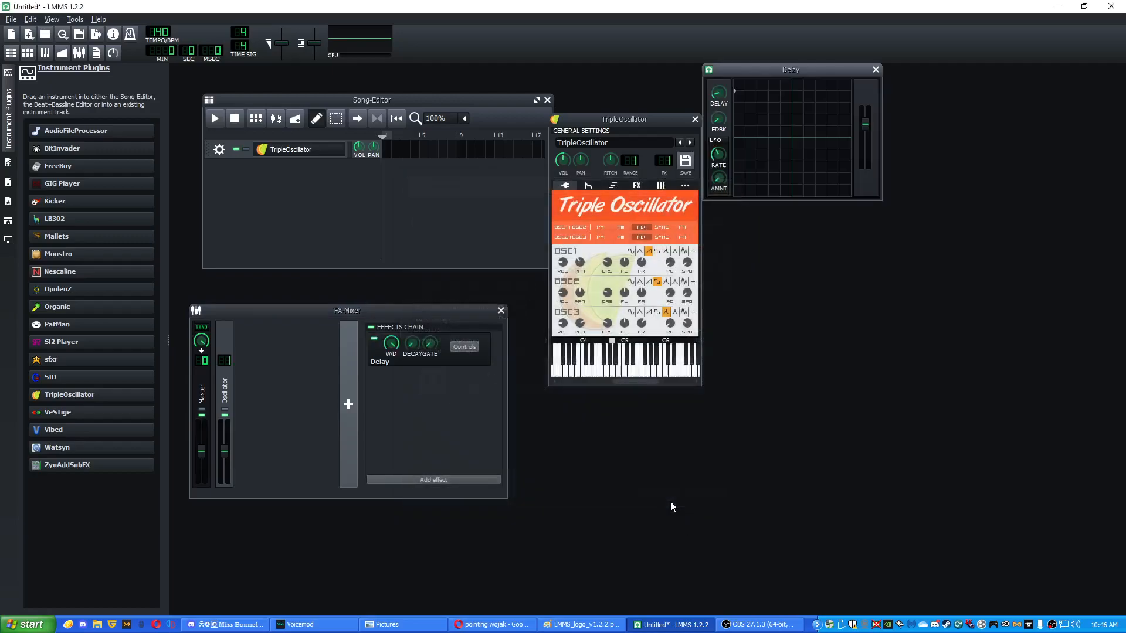
left_click_drag(778, 72, 580, 365)
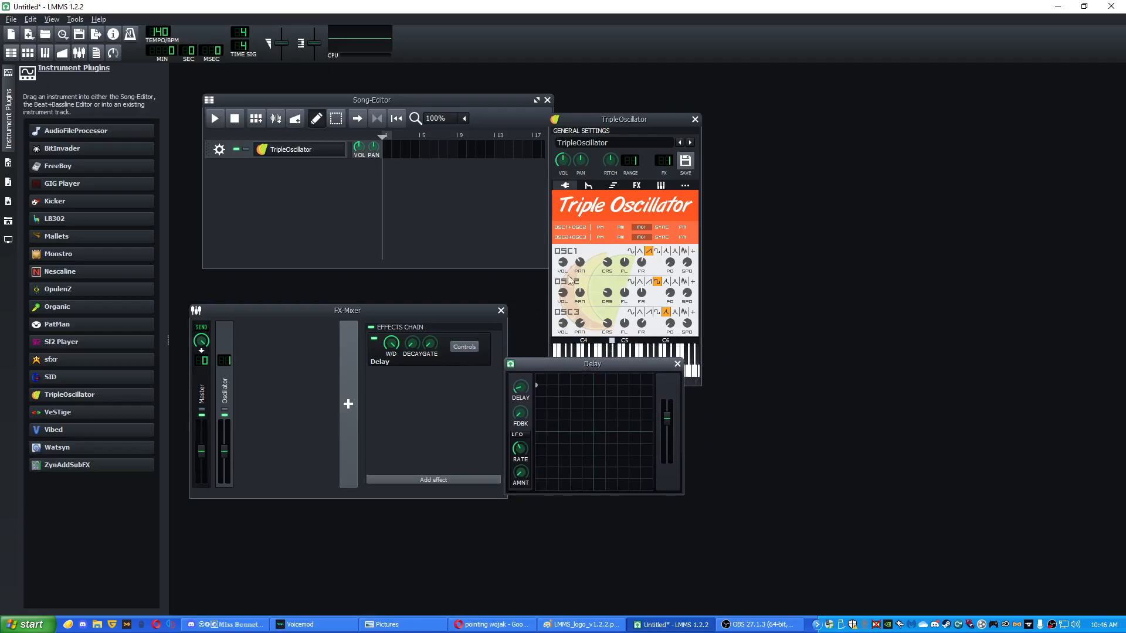
left_click_drag(650, 115, 778, 91)
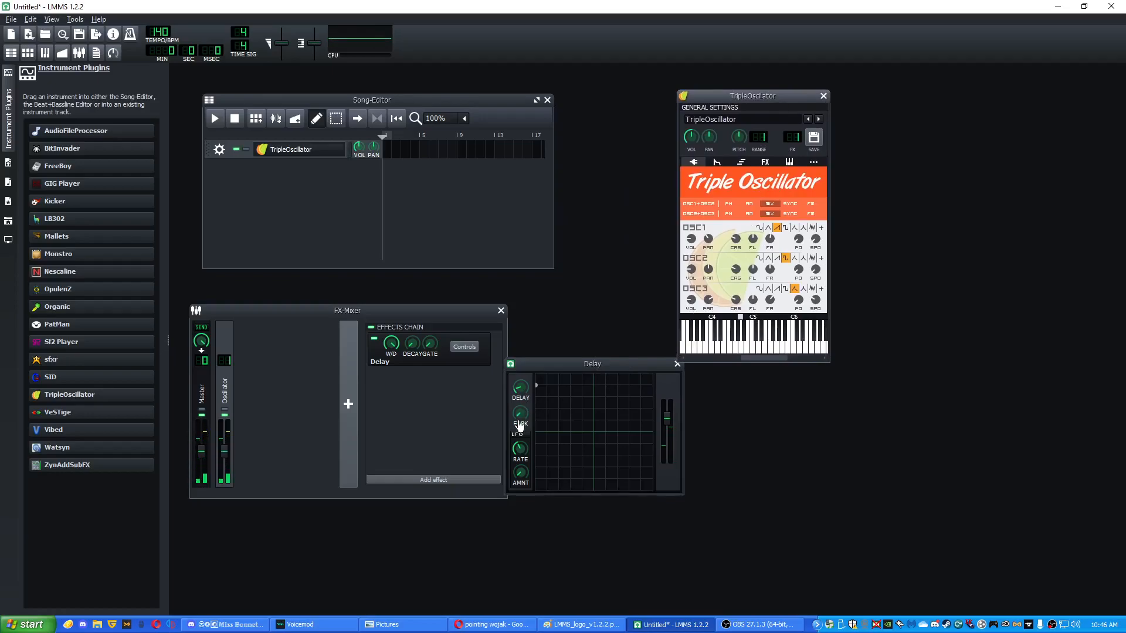
- Adjust the Delay effect's delay time and set its feedback to about 0.46 while playing test notes
left_click(522, 388)
mouse_move(522, 399)
left_mouse_down()
mouse_move(531, 392)
mouse_move(523, 405)
left_mouse_up()
left_click(734, 352)
left_click(735, 342)
left_click(764, 346)
left_click_drag(523, 451, 520, 467)
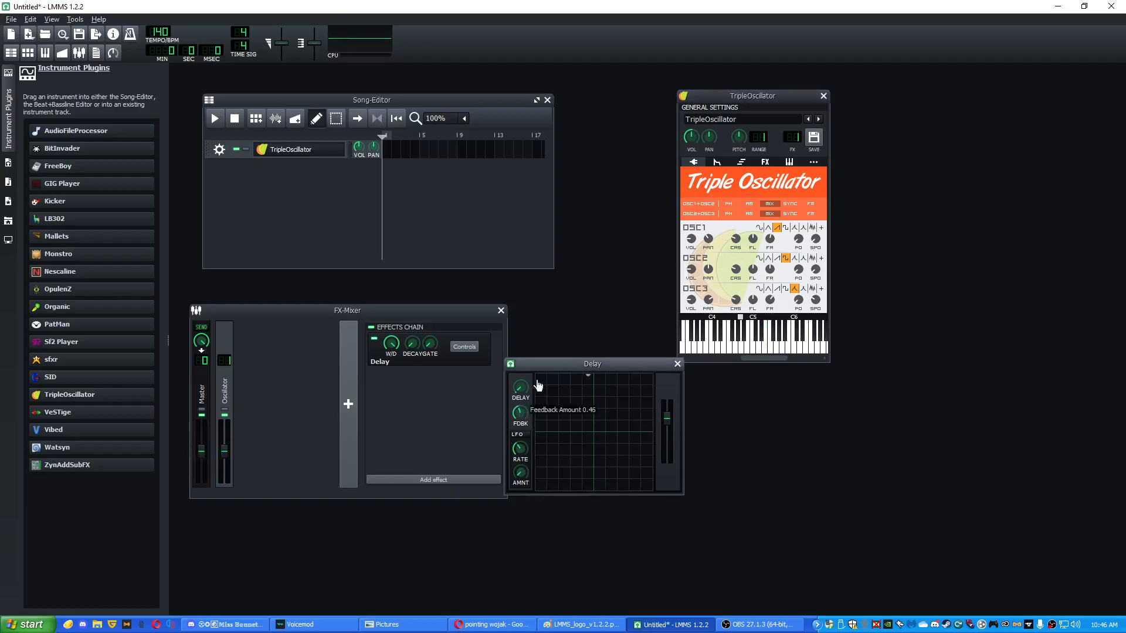
- Vary the Delay effect's LFO rate and amount, playing test notes after each change
left_click(790, 349)
left_click_drag(520, 451, 535, 405)
left_click(772, 343)
left_click_drag(513, 456, 533, 530)
left_click(746, 347)
left_click_drag(516, 454, 527, 509)
left_click(751, 347)
left_click(740, 347)
left_click(767, 345)
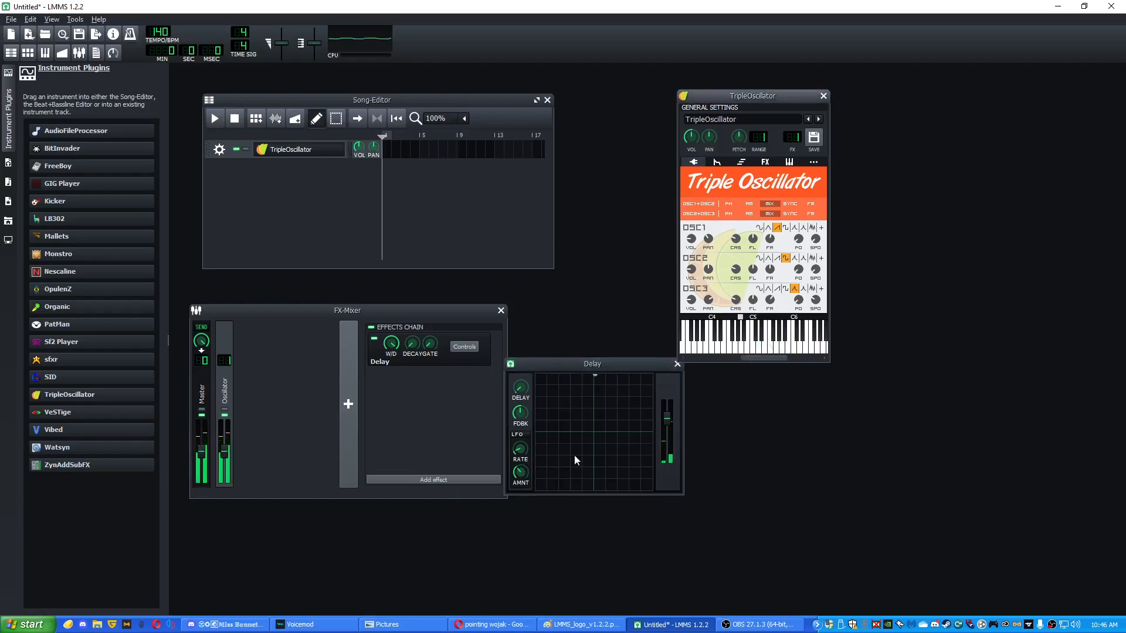
- Lower the Delay effect's LFO amount and adjust its feedback and delay time
left_click_drag(524, 468, 526, 546)
left_click(780, 347)
left_click_drag(521, 414, 556, 362)
left_click(754, 345)
left_click_drag(526, 399, 523, 407)
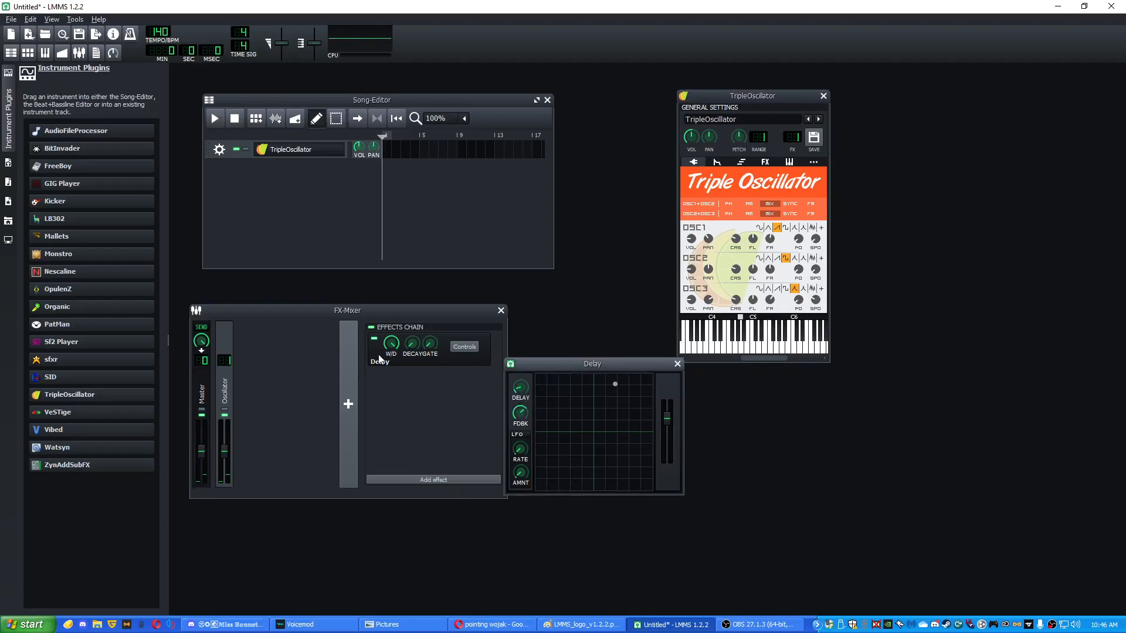
- Replace the Delay effect on the Oscillator channel with the Delayorama effect
right_click(474, 346)
left_click(491, 402)
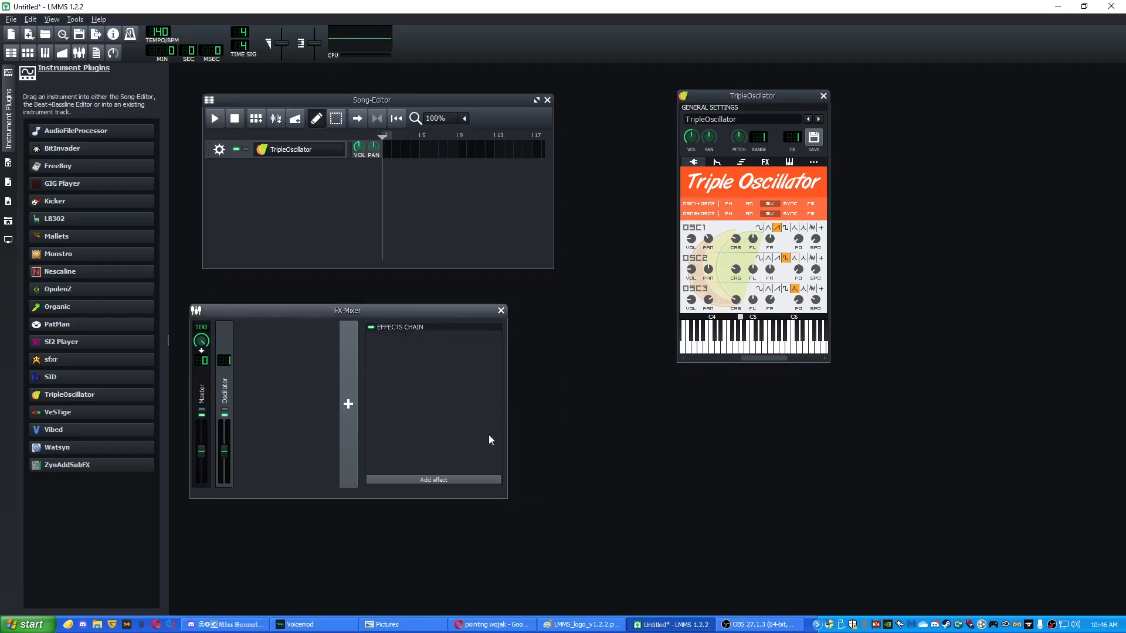
left_click(472, 479)
type("delay")
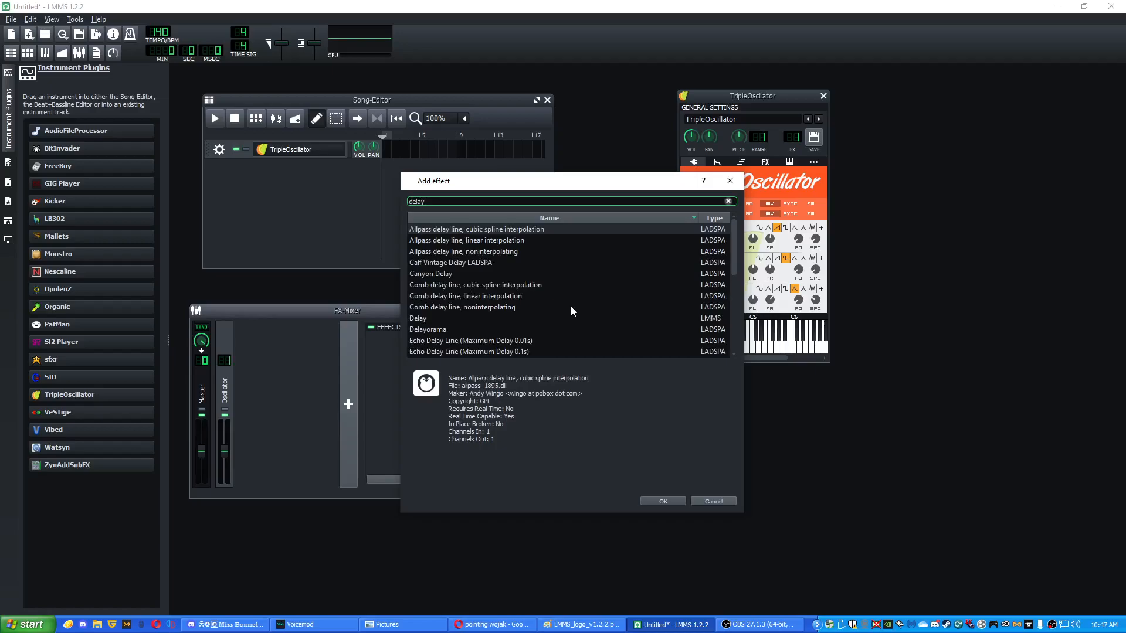
left_click(461, 330)
left_click(663, 502)
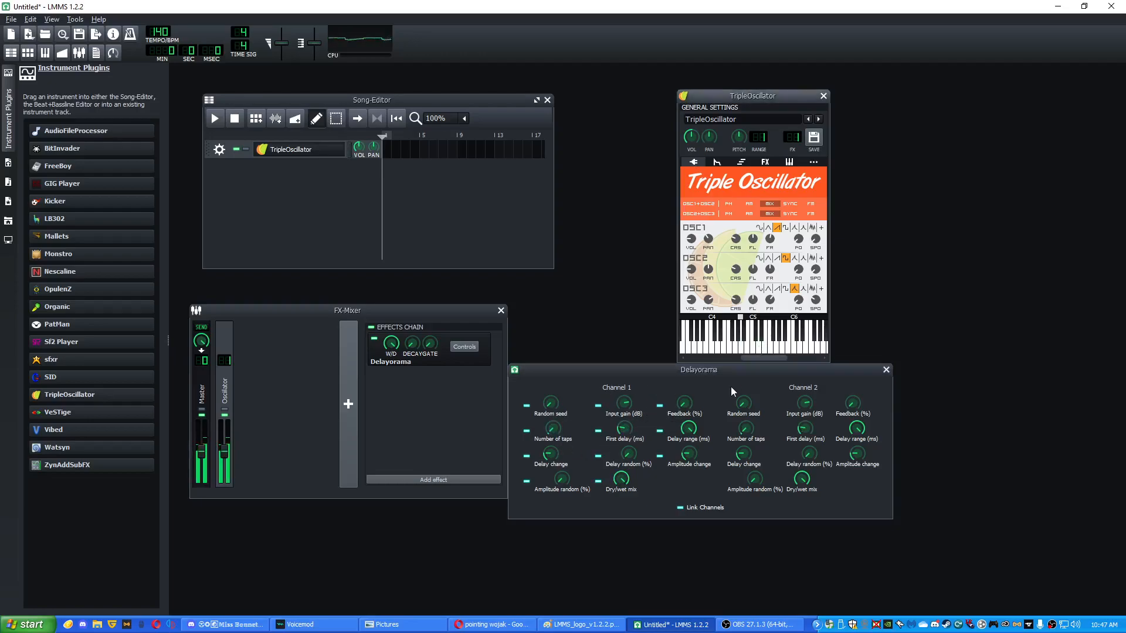
- Adjust Delayorama's delay change and feedback on channel 1 while playing test notes
left_click_drag(551, 463, 552, 449)
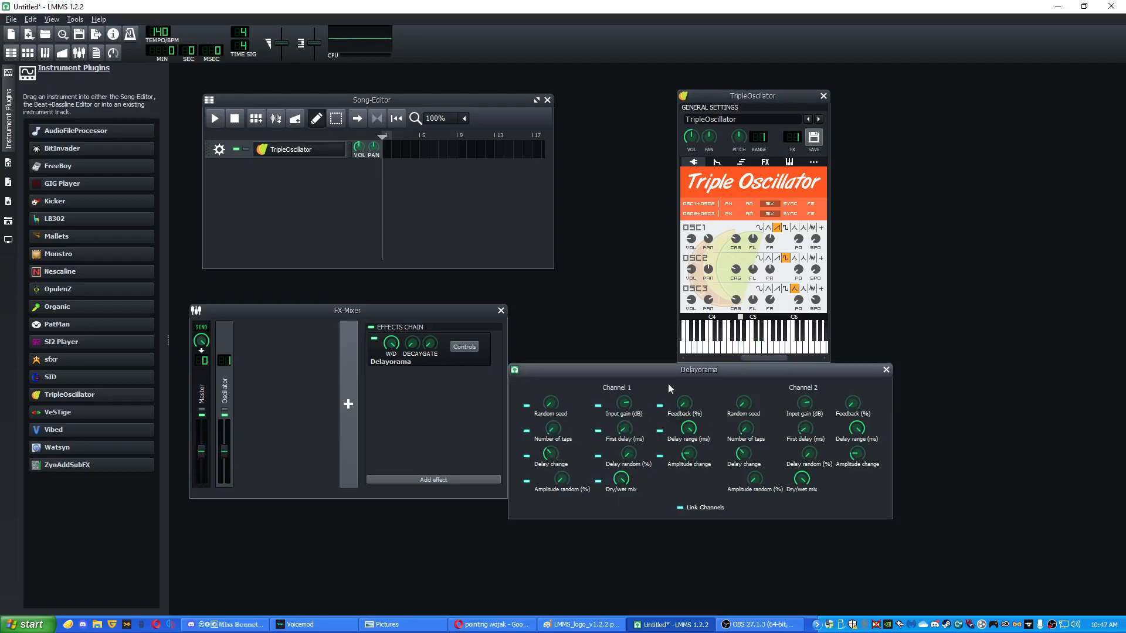
left_click(779, 336)
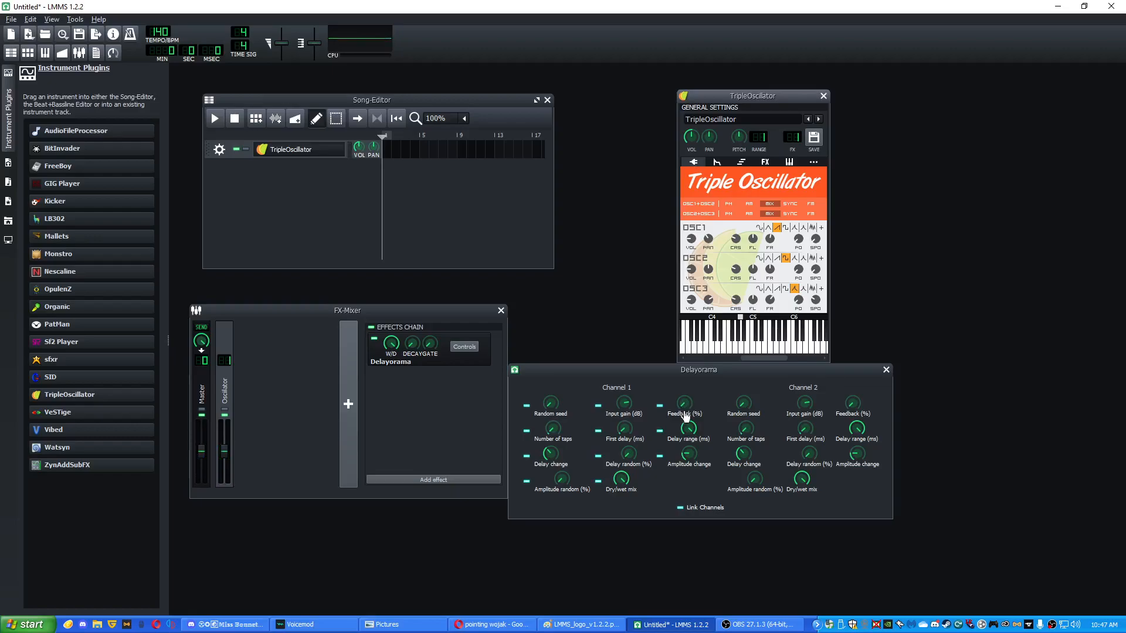
left_click(554, 460)
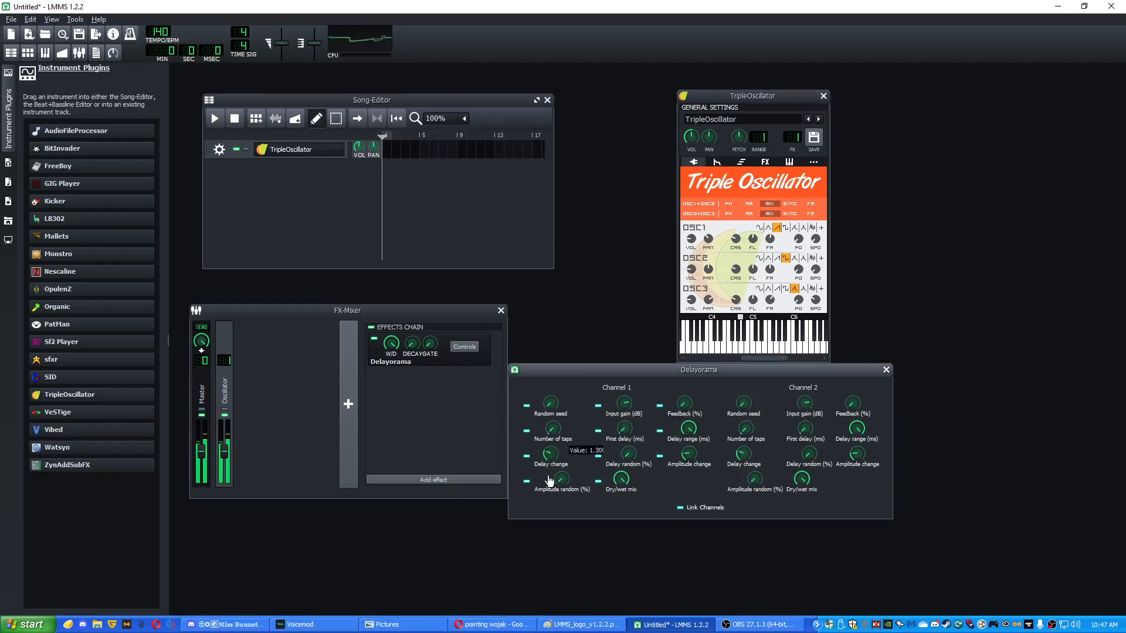
left_click_drag(684, 404, 702, 375)
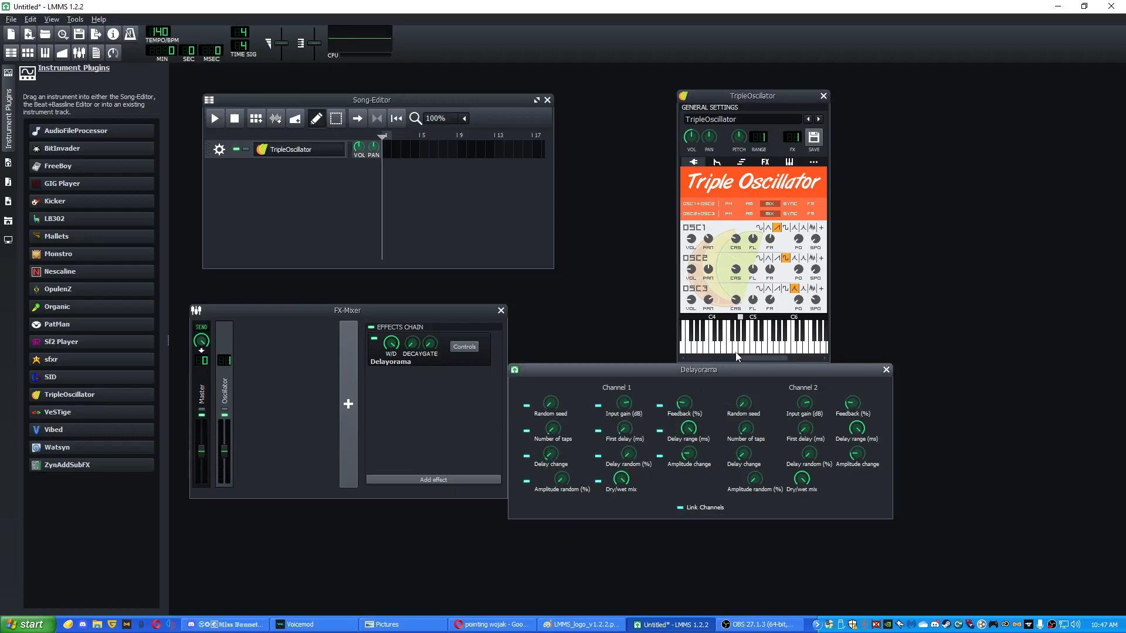
left_click_drag(703, 413, 690, 387)
- Replace Delayorama with the Calf Vintage Delay LADSPA effect and place its window beside the mixer
right_click(472, 361)
left_click(497, 407)
left_click(457, 479)
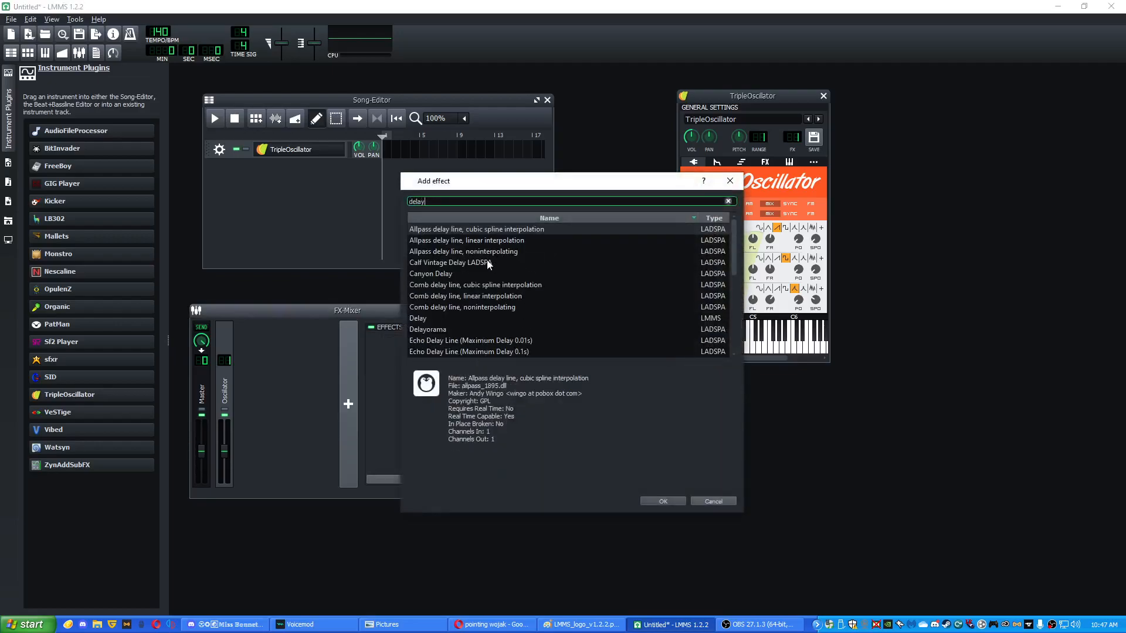
left_click(488, 264)
left_click(682, 501)
left_click_drag(586, 72, 541, 280)
- Adjust the Calf Vintage Delay's amount and left delay time while playing test notes
left_click(731, 352)
left_click(757, 344)
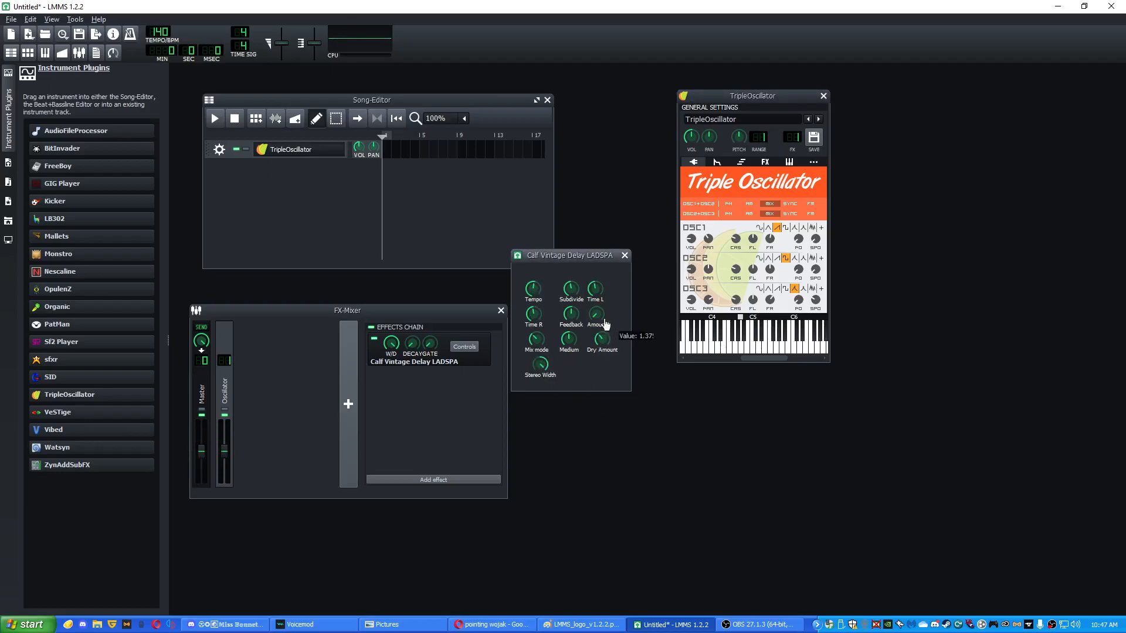
left_click(727, 346)
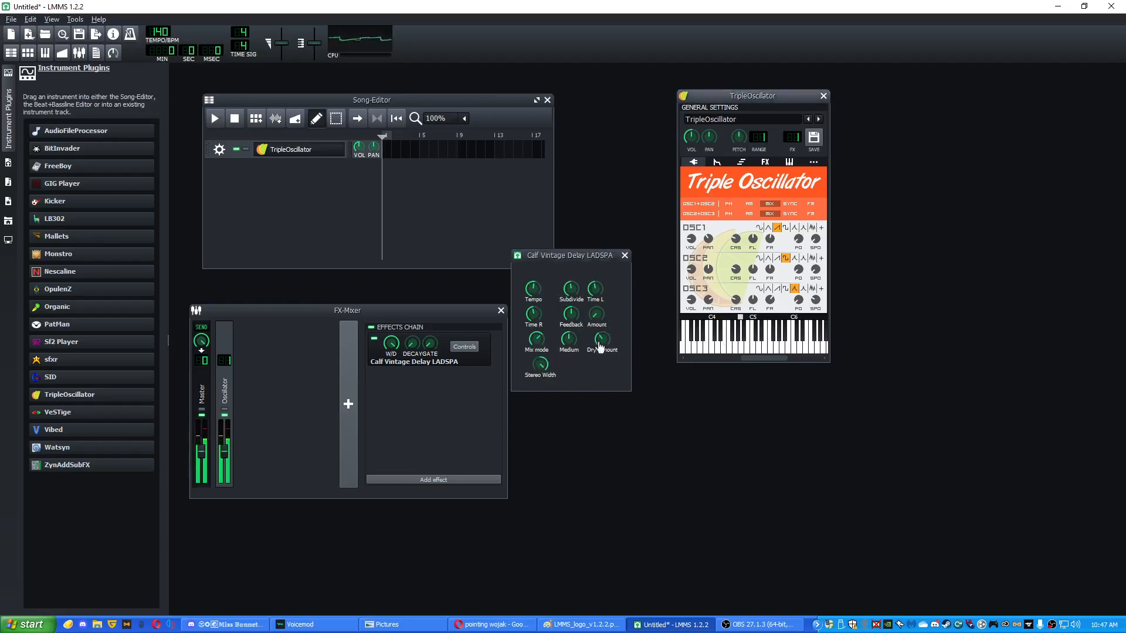
mouse_move(596, 315)
left_mouse_down()
mouse_move(609, 293)
mouse_move(595, 322)
mouse_move(602, 297)
mouse_move(604, 329)
left_mouse_up()
left_click(746, 350)
left_click(736, 346)
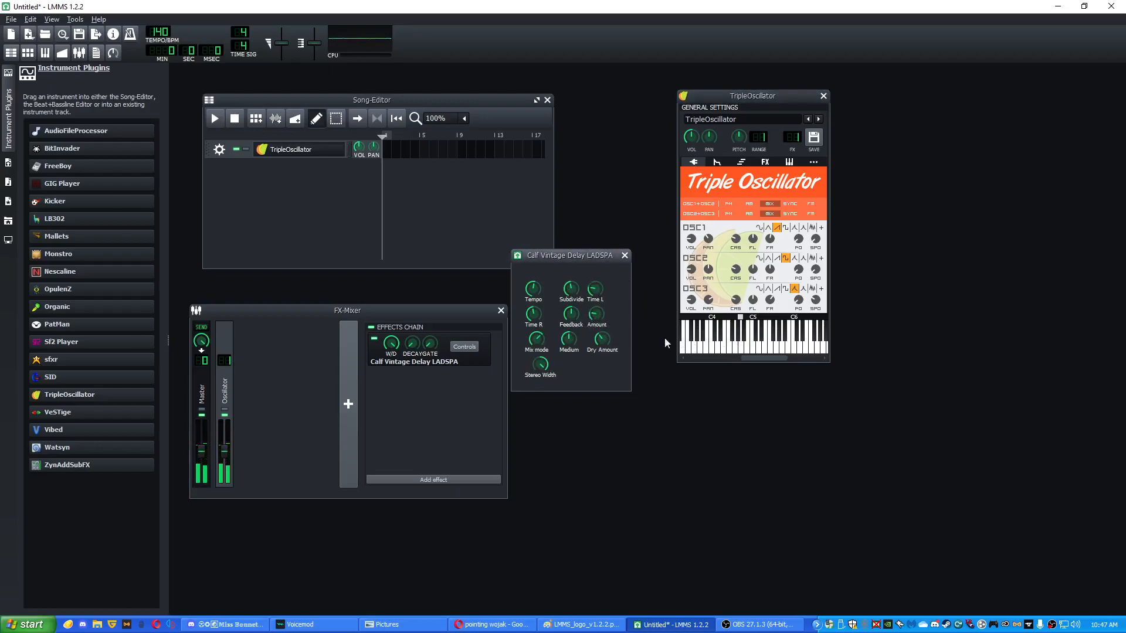
- Adjust the Calf Vintage Delay's right delay time and subdivision while playing test notes on the TripleOscillator keyboard
left_click(731, 346)
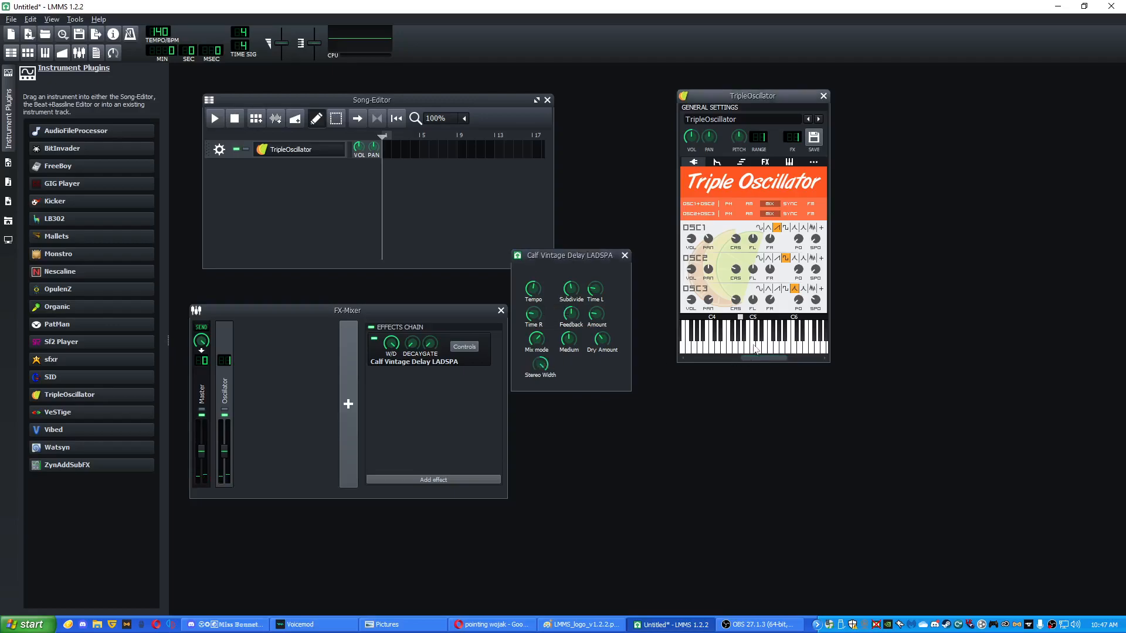
left_click_drag(536, 314, 584, 400)
left_click(741, 345)
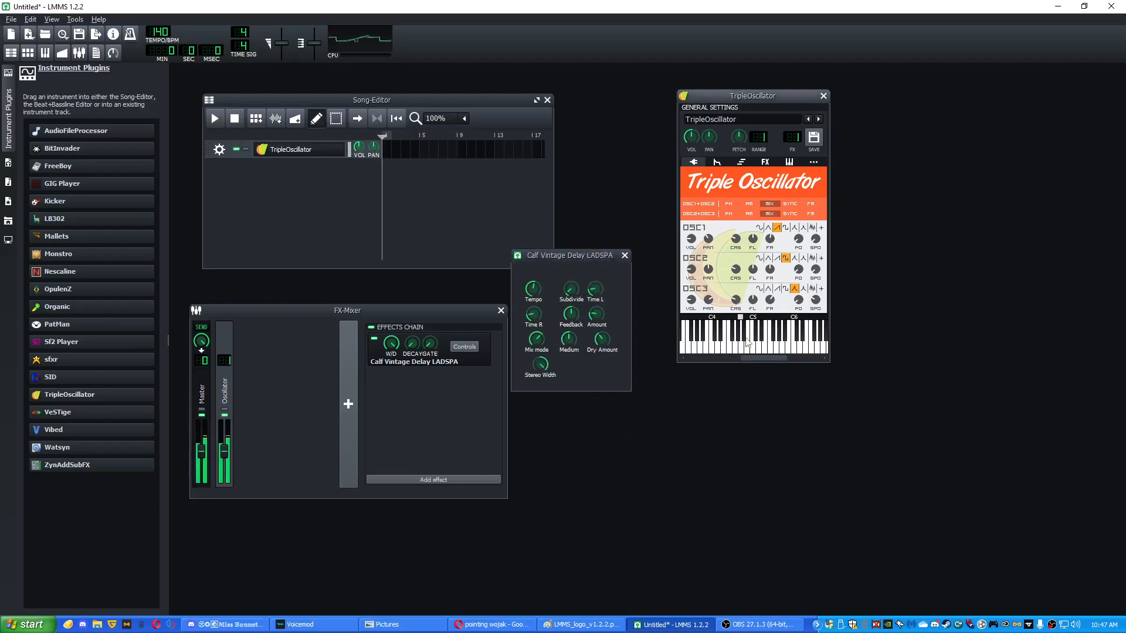
left_click(573, 295)
left_click(755, 346)
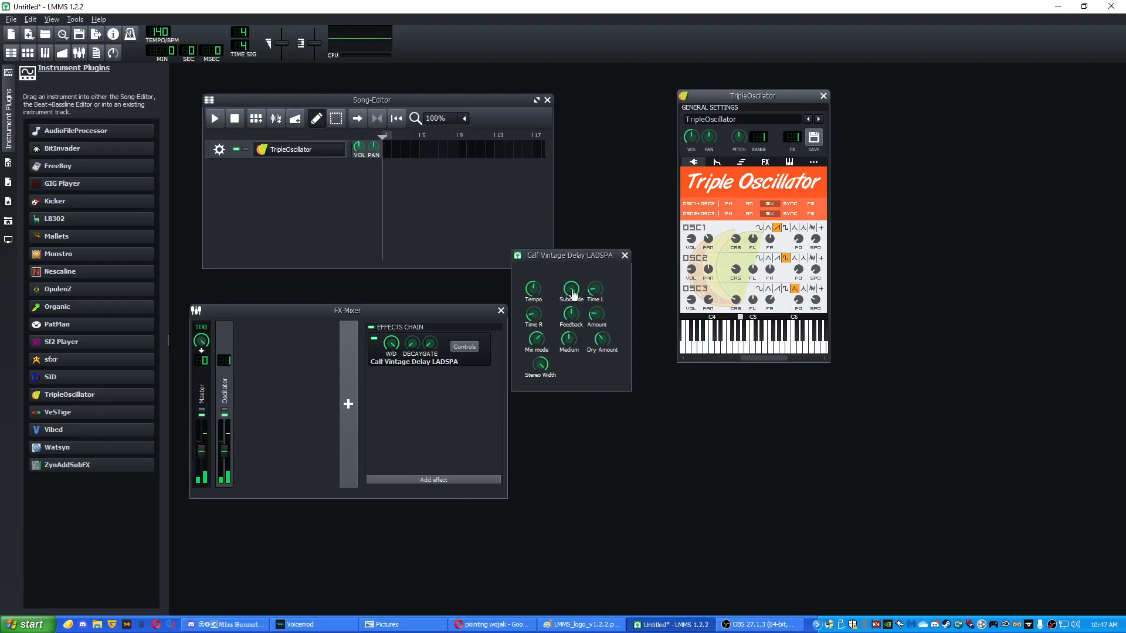
left_click_drag(573, 295, 576, 351)
left_click(753, 347)
left_click(573, 293)
left_click(750, 351)
left_click(576, 305)
left_click(731, 349)
- Adjust the Calf Vintage Delay's left delay time and feedback while playing test notes
left_click(601, 301)
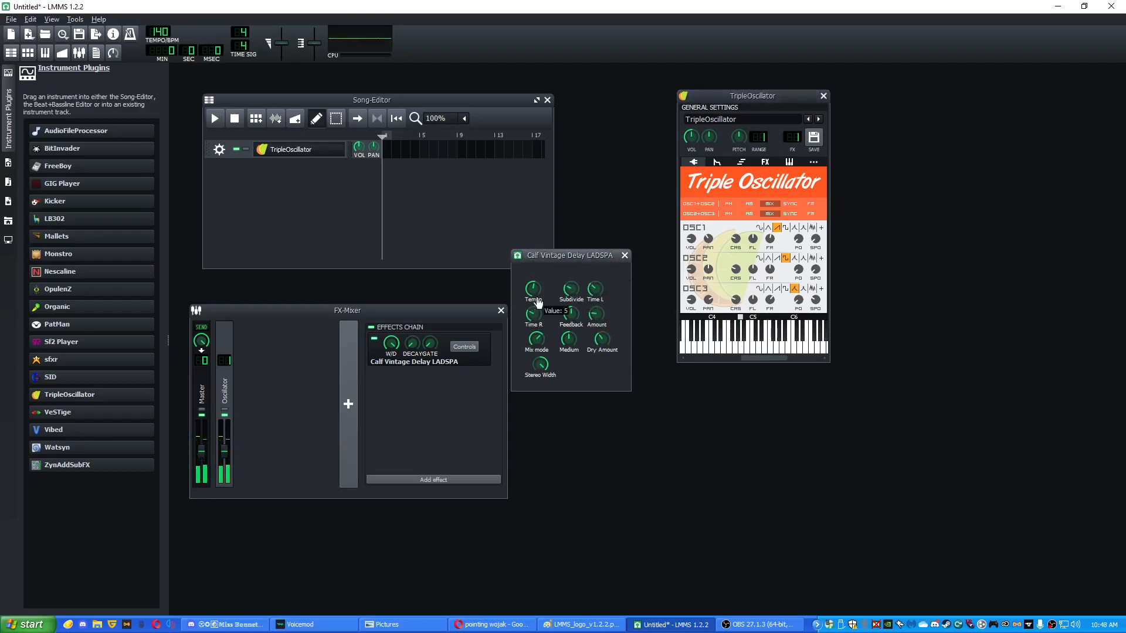
left_click(690, 339)
left_click(596, 304)
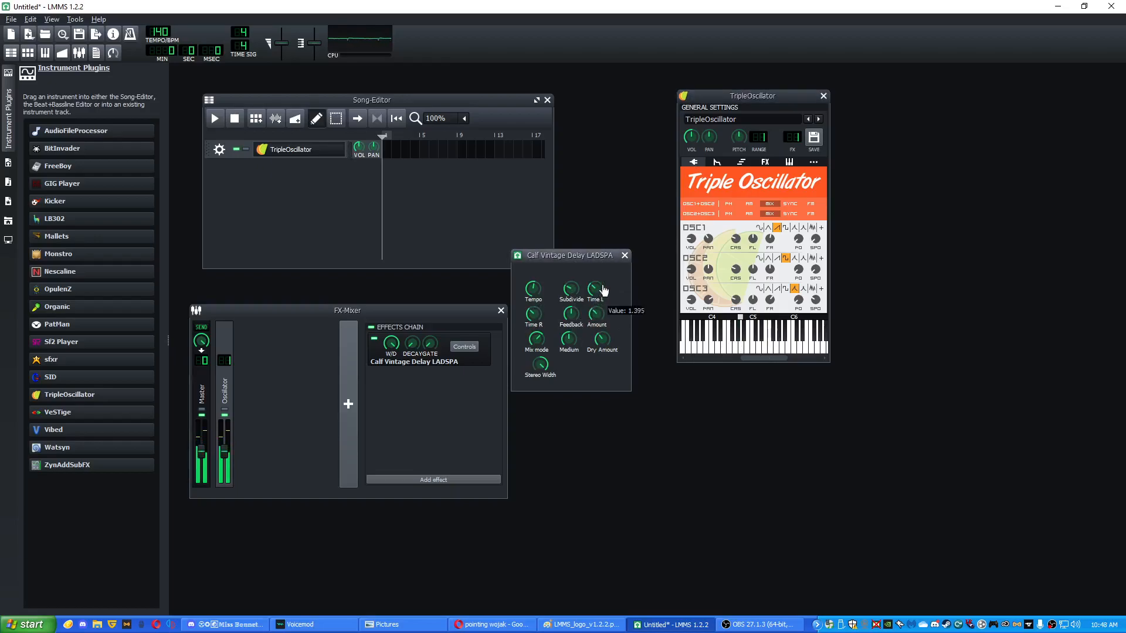
left_click(756, 350)
left_click(577, 320)
left_click(764, 353)
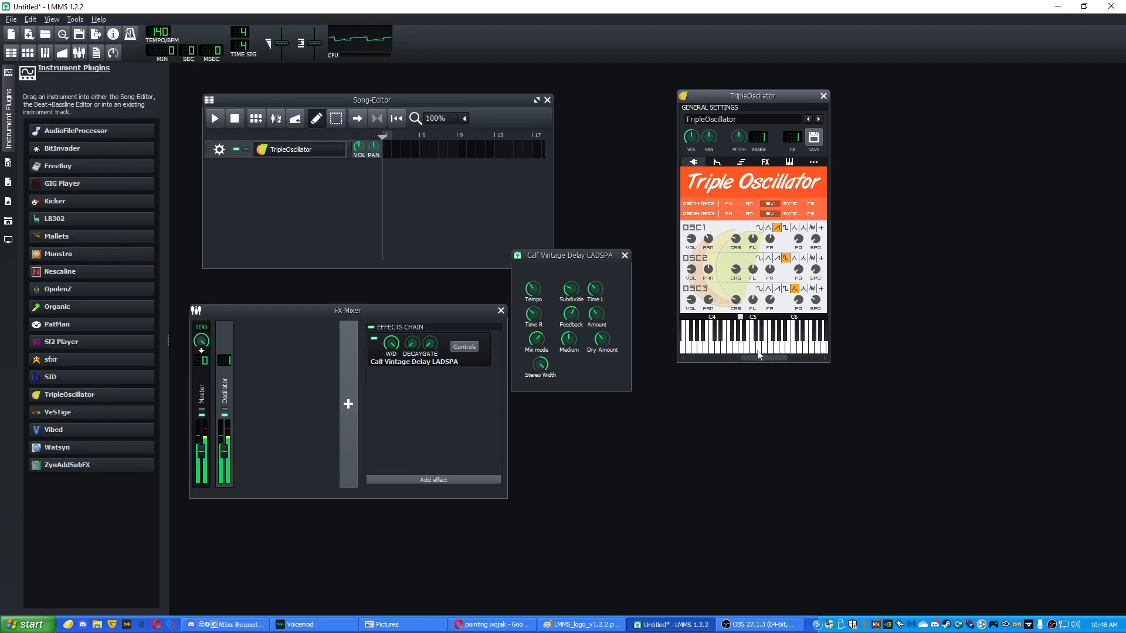
- Try different Calf Vintage Delay tempos with test notes, ending with the tempo at about 137
left_click(543, 293)
left_click(764, 348)
left_click_drag(544, 293, 546, 289)
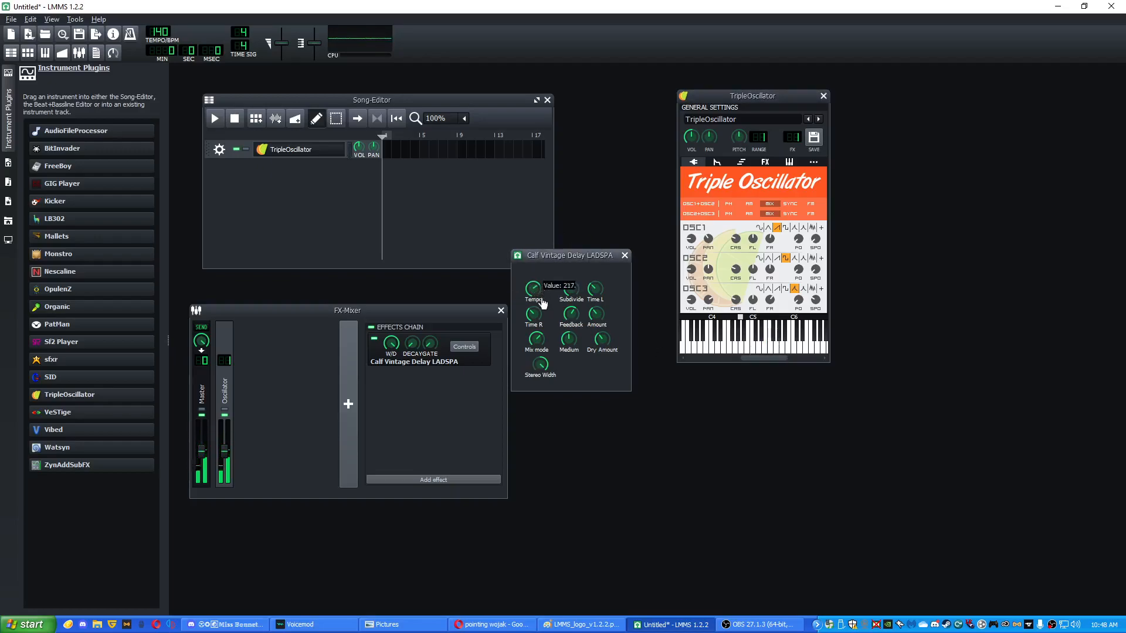
left_click(752, 346)
left_click_drag(544, 292, 544, 282)
left_click_drag(542, 278, 536, 288)
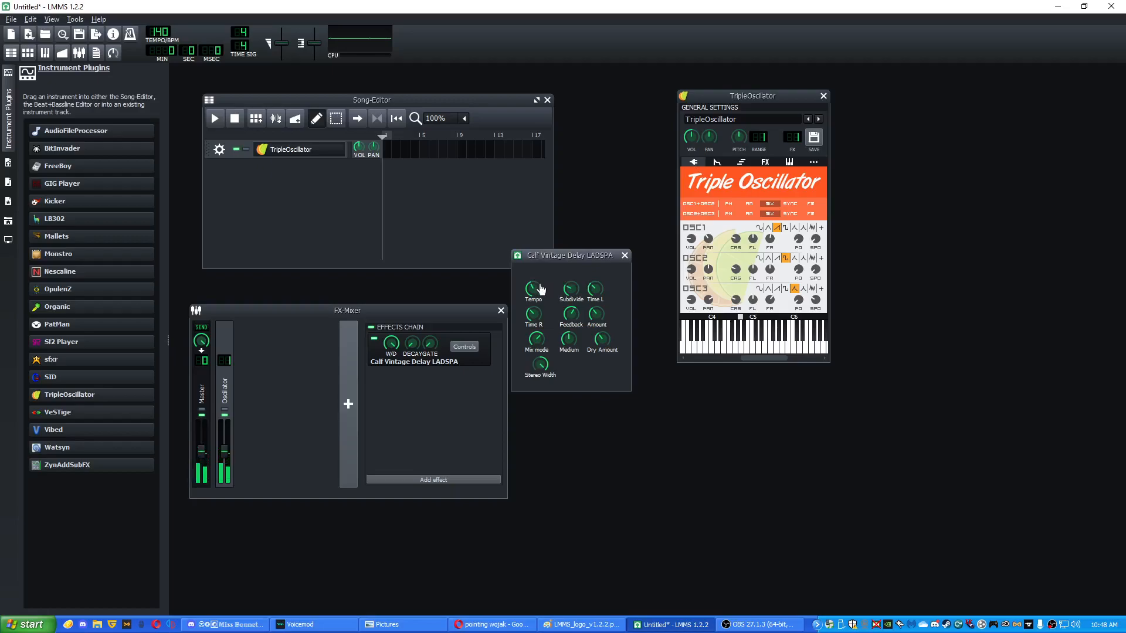
right_click(535, 288)
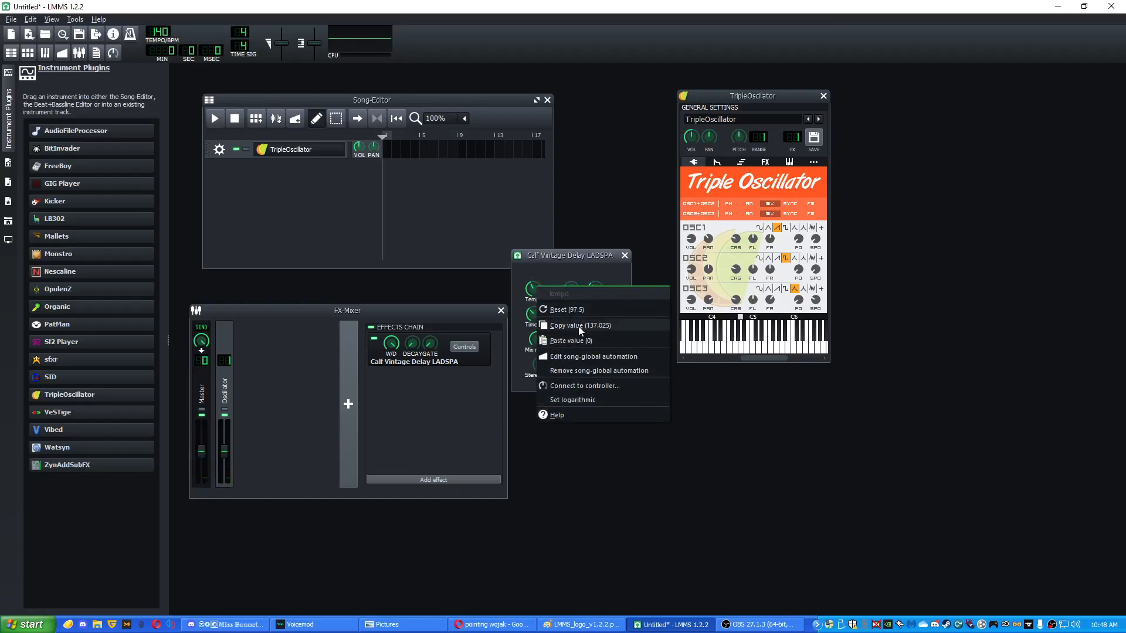
left_click(754, 455)
left_click(761, 345)
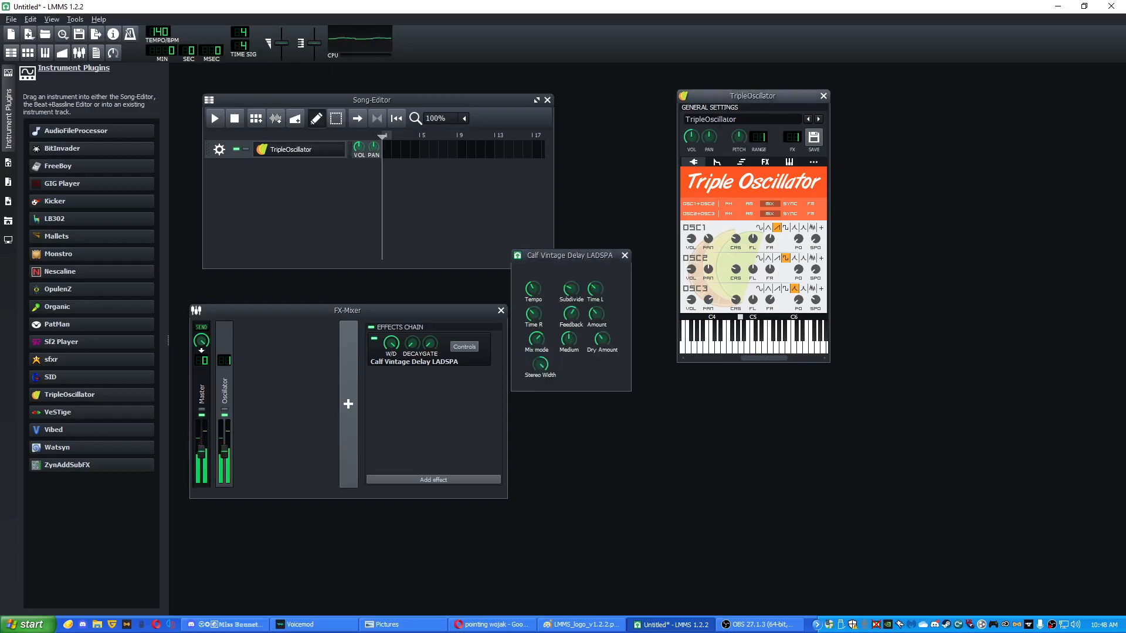
- Close the delay and TripleOscillator windows and move the Song-Editor and FX-Mixer apart
left_click(625, 255)
left_click(823, 95)
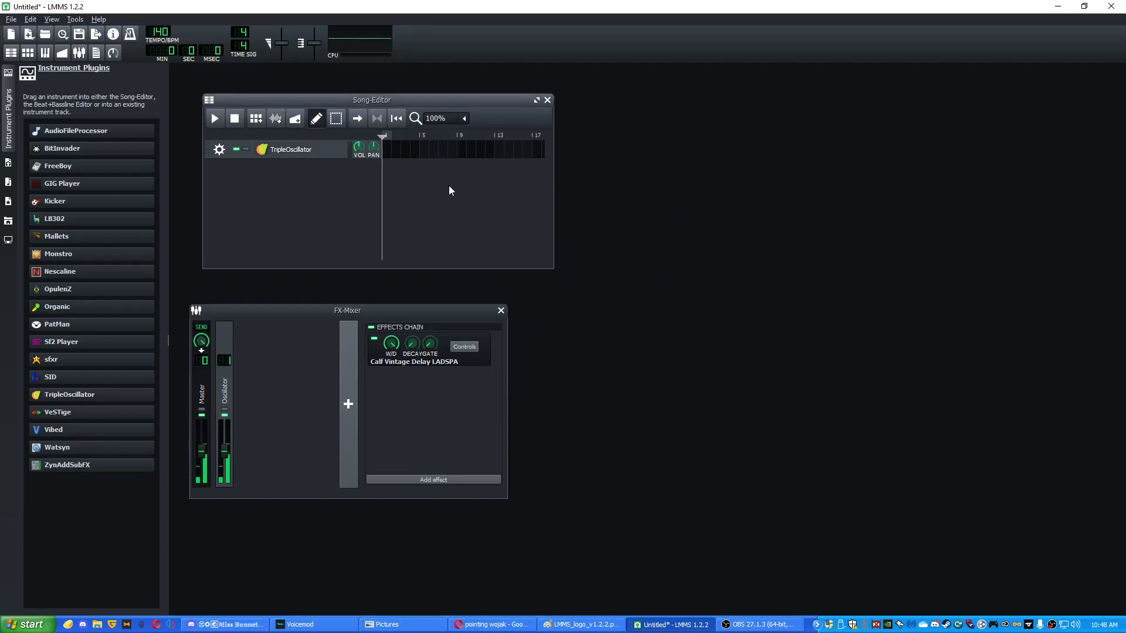
left_click_drag(406, 94, 833, 128)
left_click_drag(414, 316, 403, 204)
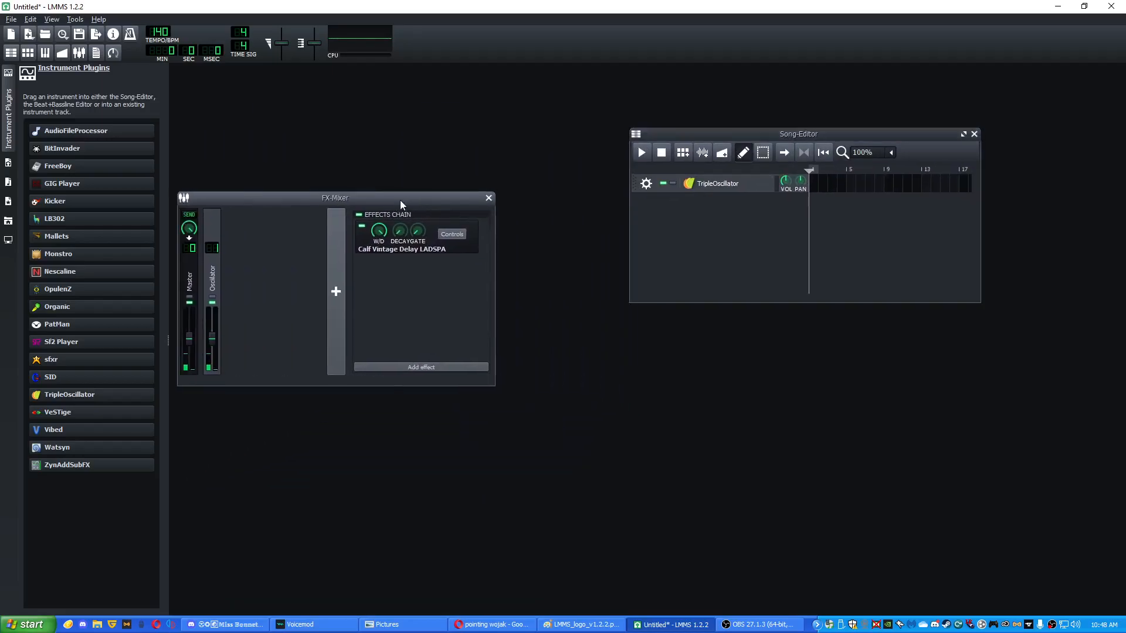
- Add the Ambience VST and the C* AmpIII tube amp to the Oscillator channel's effects chain
left_click(448, 368)
left_click(517, 296)
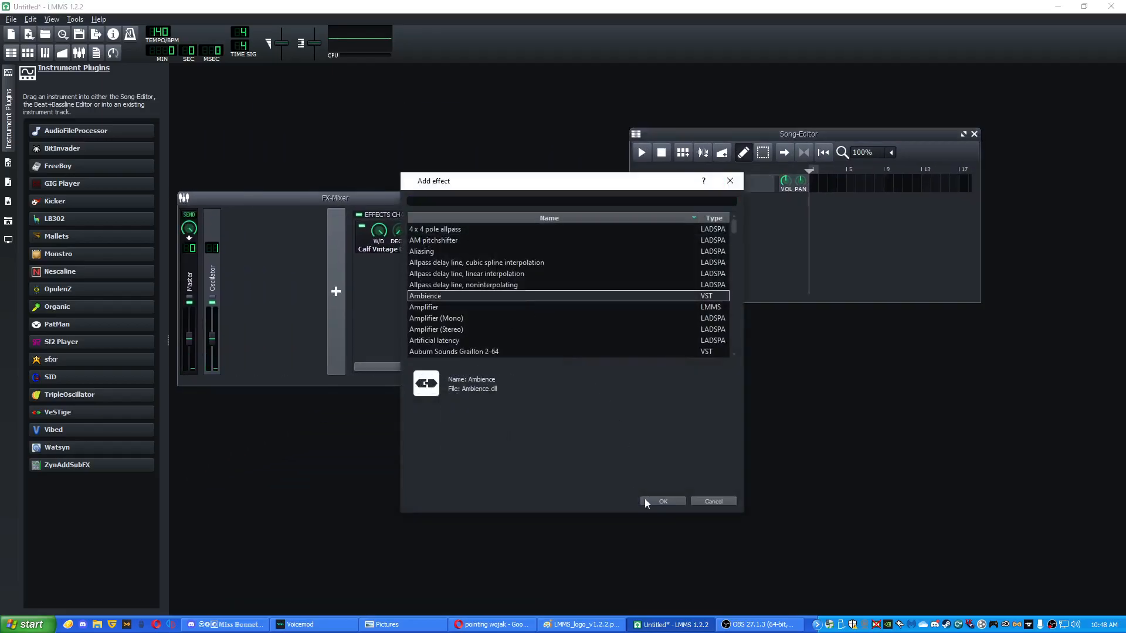
left_click(662, 501)
left_click(459, 367)
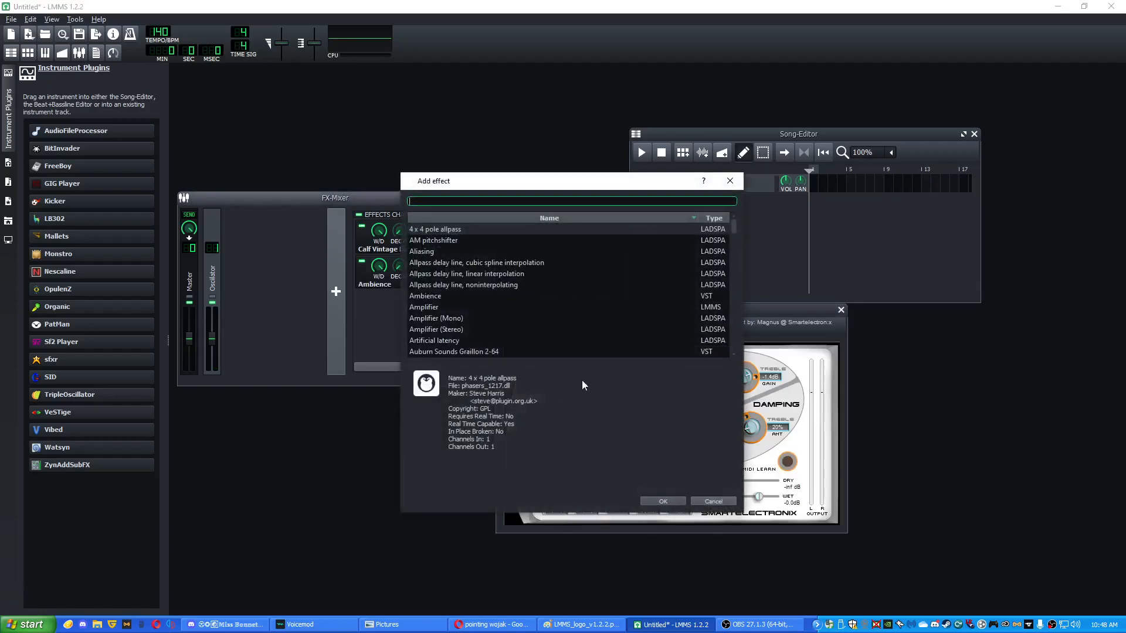
left_click(494, 329)
left_click(475, 341)
scroll(475, 341, "down", 3)
left_click(499, 330)
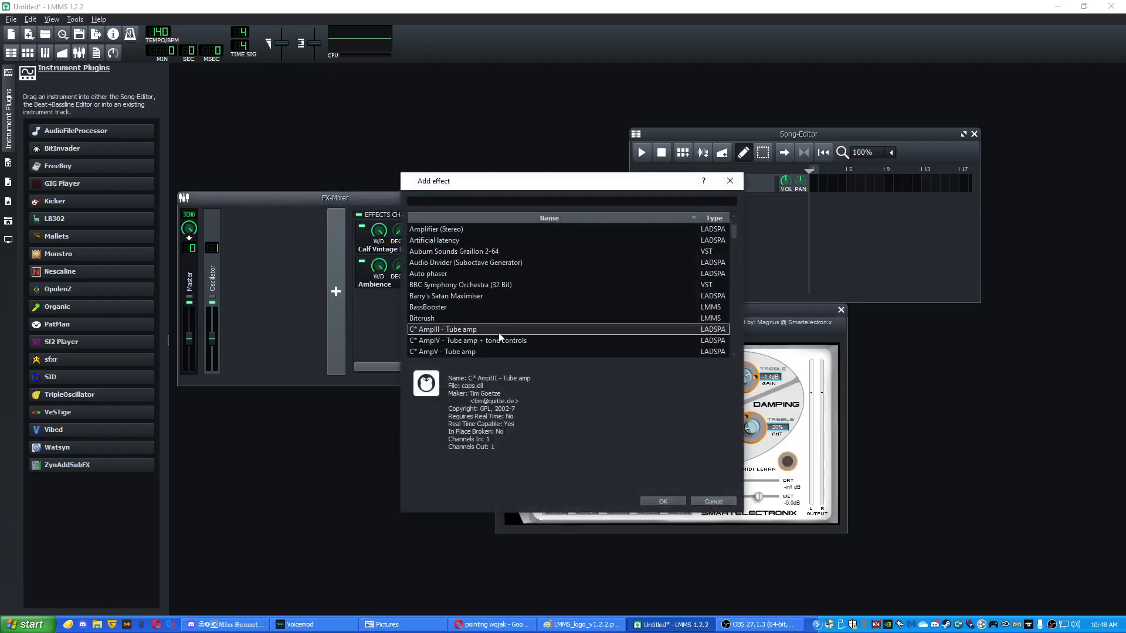
left_click(658, 503)
- Add the C* AmpV tube amp and the Calf Compressor LADSPA to the Oscillator channel's effects chain
left_click(420, 367)
scroll(498, 319, "down", 4)
left_click(505, 319)
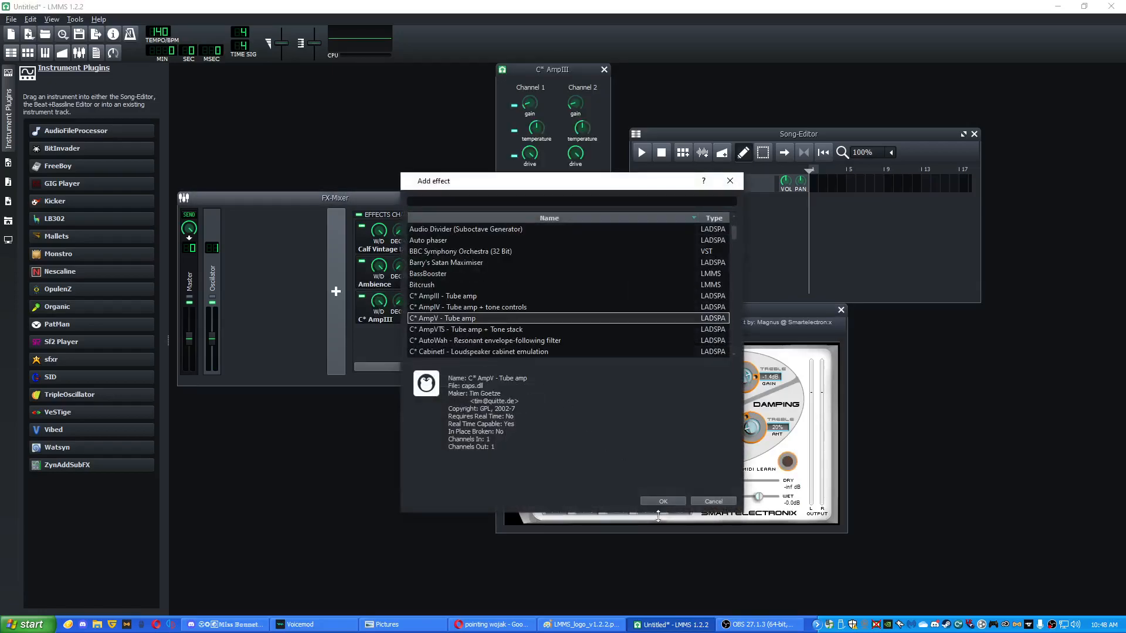
left_click(662, 501)
left_click(466, 367)
scroll(557, 293, "down", 7)
left_click(563, 329)
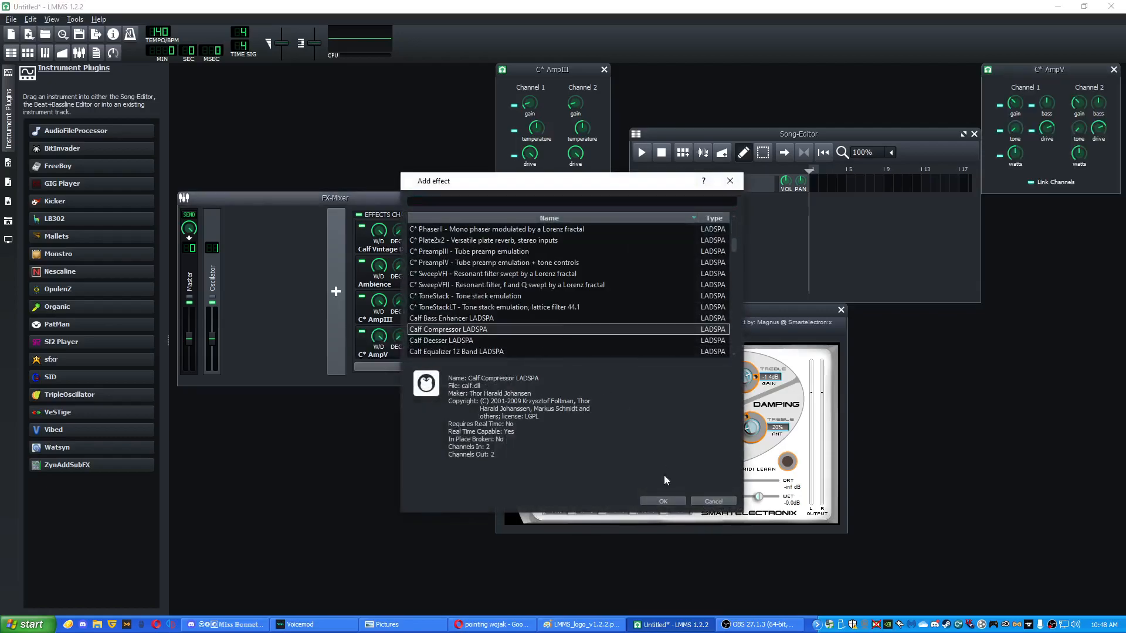
left_click(662, 501)
- Remove the Calf Compressor, C* AmpV, C* AmpIII and Ambience effects from the chain, keeping only the Calf Vintage Delay
scroll(479, 349, "down", 2)
right_click(427, 336)
left_click(457, 388)
right_click(429, 304)
left_click(440, 361)
right_click(441, 312)
left_click(460, 360)
right_click(445, 269)
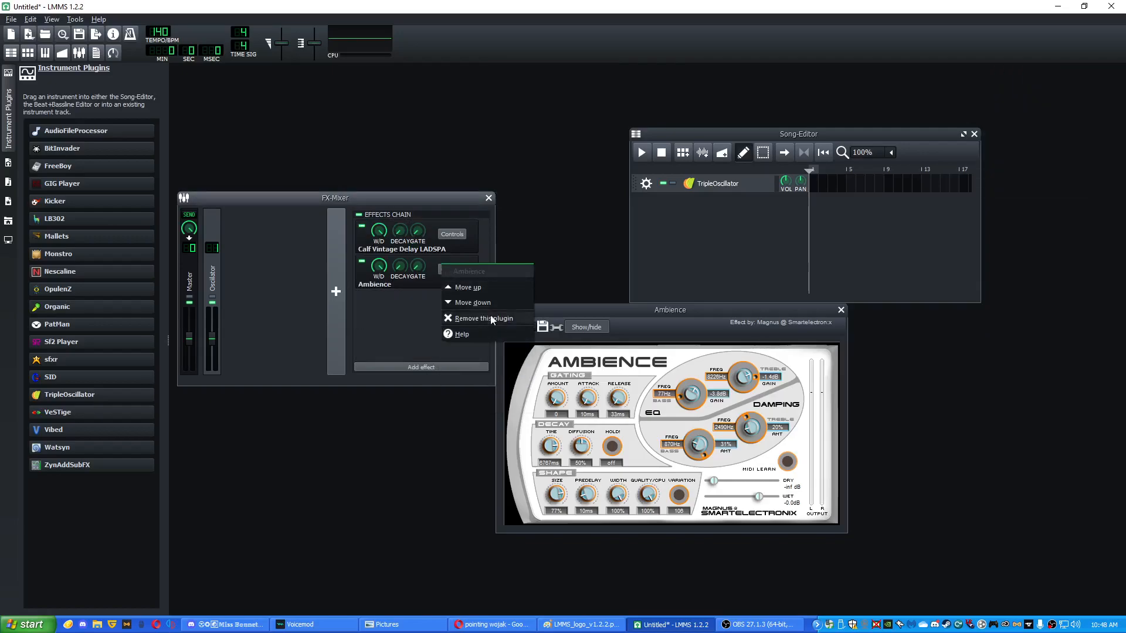
left_click(492, 319)
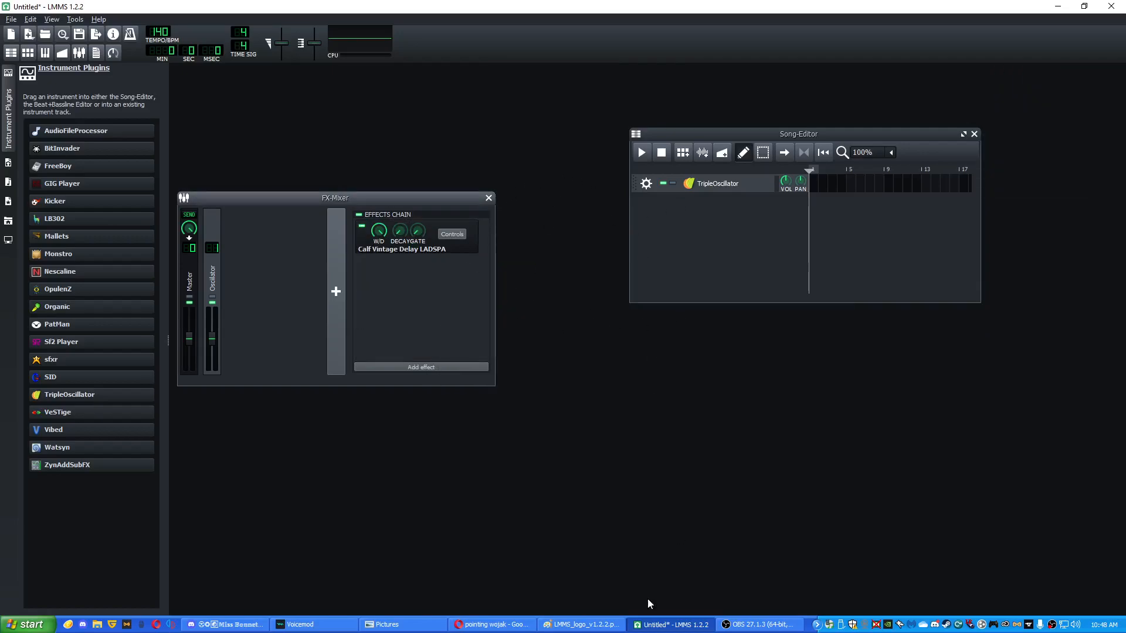
left_click(759, 625)
left_click(671, 624)
- Move the Song-Editor over the lower part of the FX-Mixer and widen it to show bars up to about 45
left_click_drag(784, 136, 632, 99)
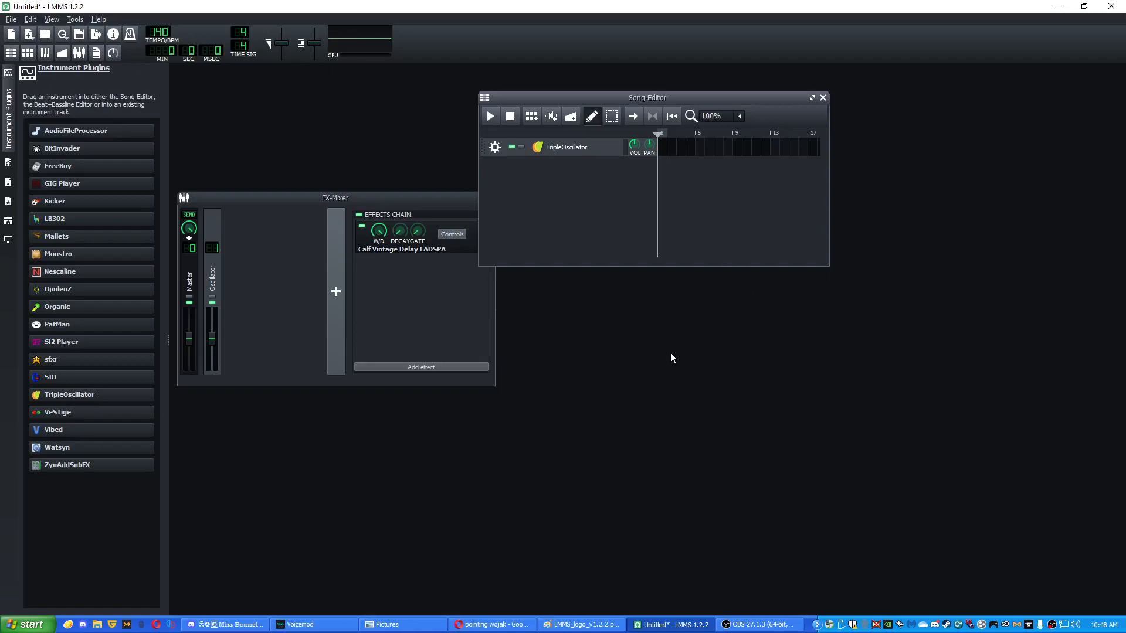
left_click_drag(714, 104, 553, 301)
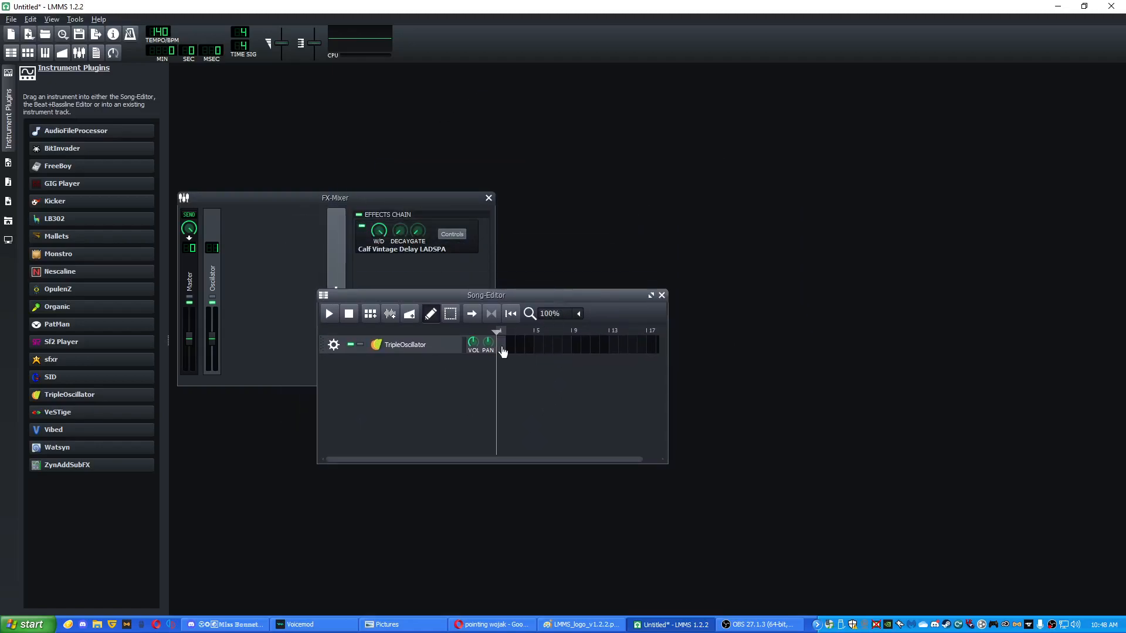
left_click_drag(669, 406, 918, 398)
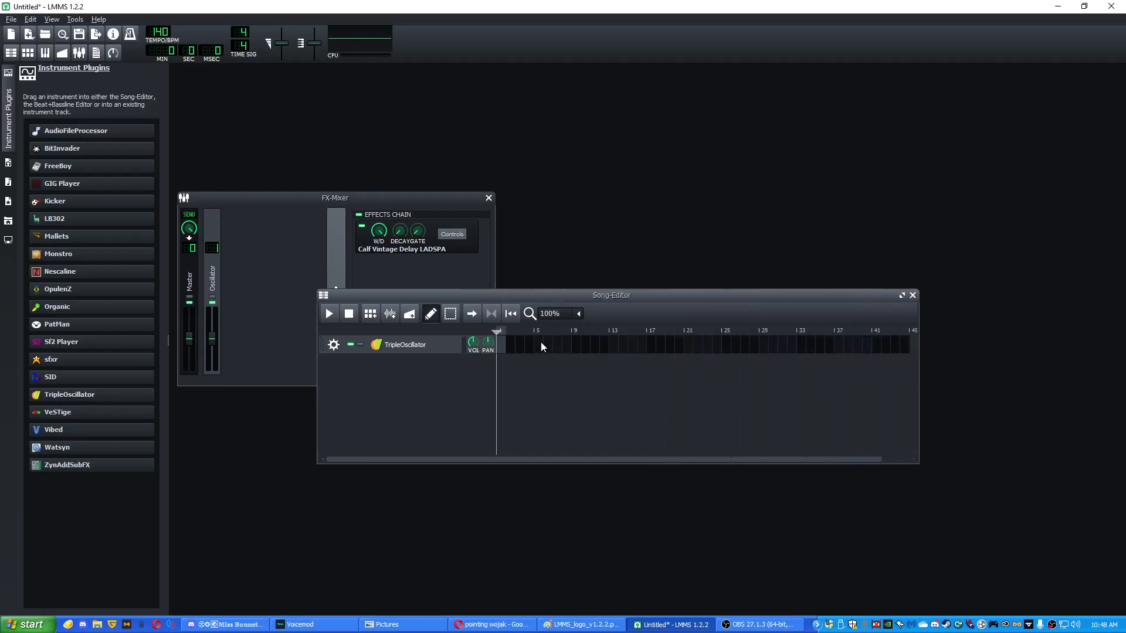
- Create a TripleOscillator pattern at bar 1, open it in the Piano-Roll and enlarge and reposition that window
double_click(500, 347)
left_click_drag(485, 72, 637, 178)
left_click_drag(825, 461, 1080, 591)
left_click_drag(765, 182, 719, 122)
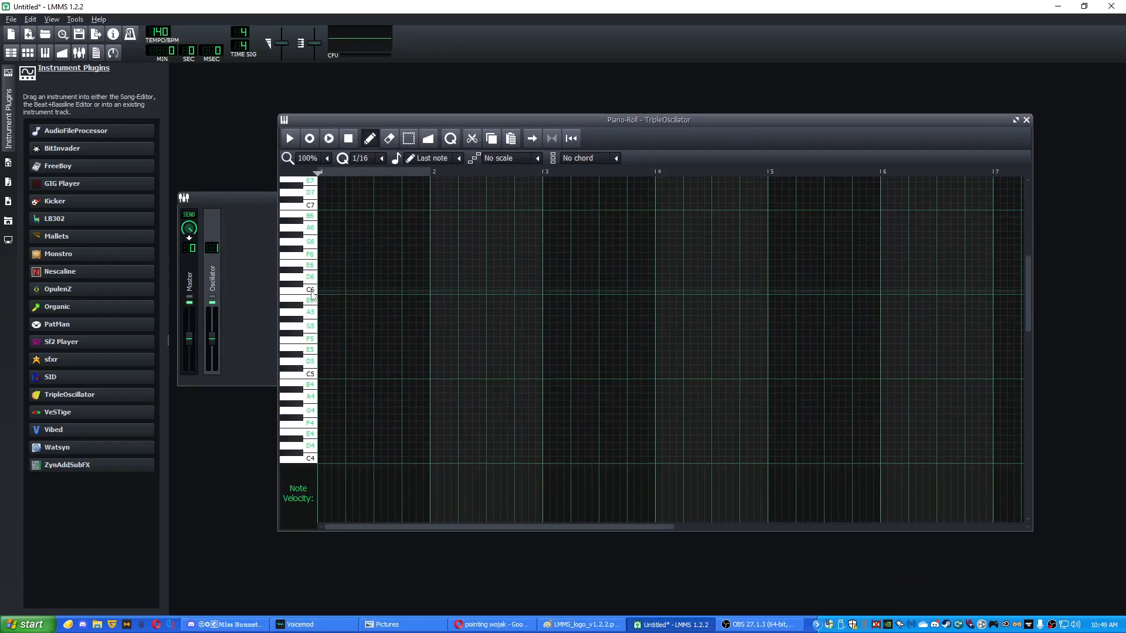
- Draw the quarter notes C5 and G5 on beats 1 and 3 of bar 1, then D#5, F5 and G5 in bar 2, and play them
left_click(312, 295)
scroll(398, 428, "down", 5)
scroll(364, 408, "up", 4)
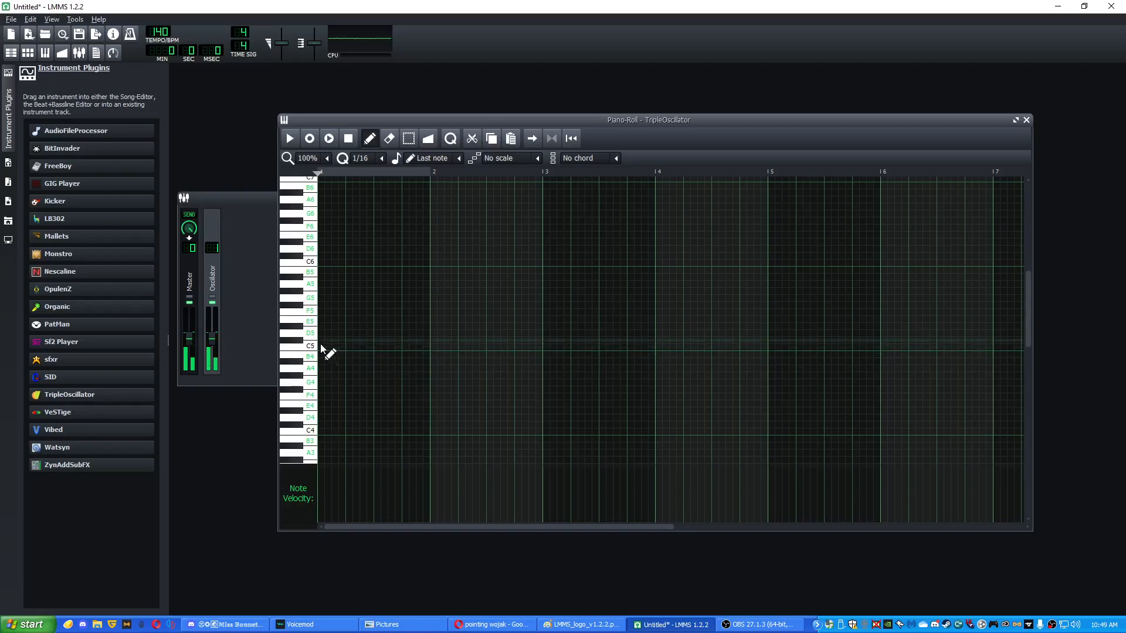
left_click(323, 348)
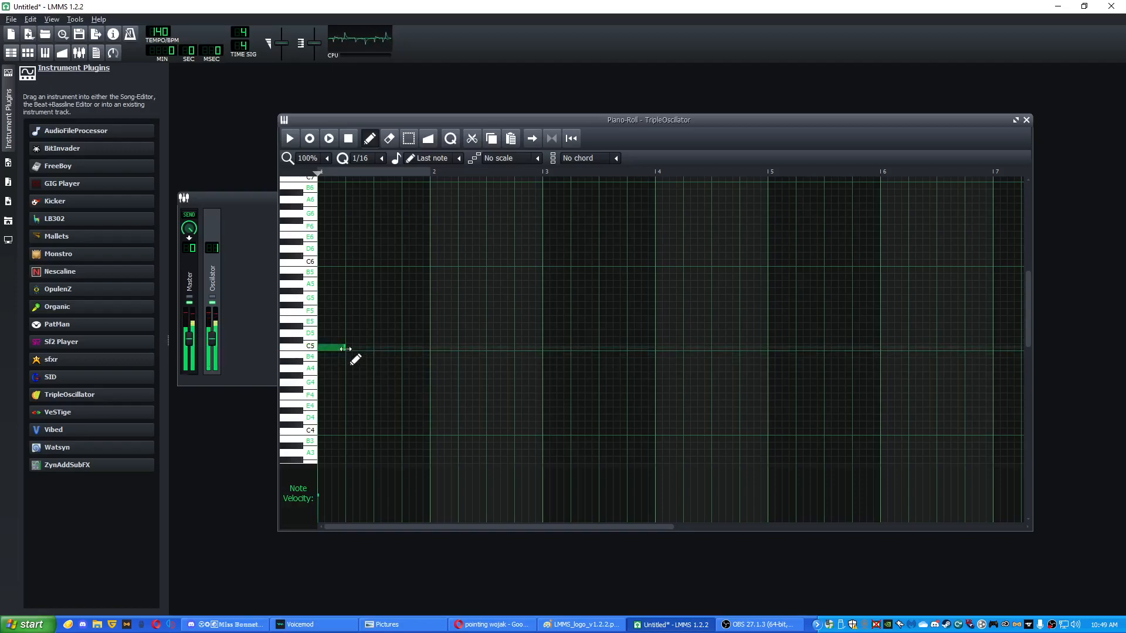
left_click(379, 298)
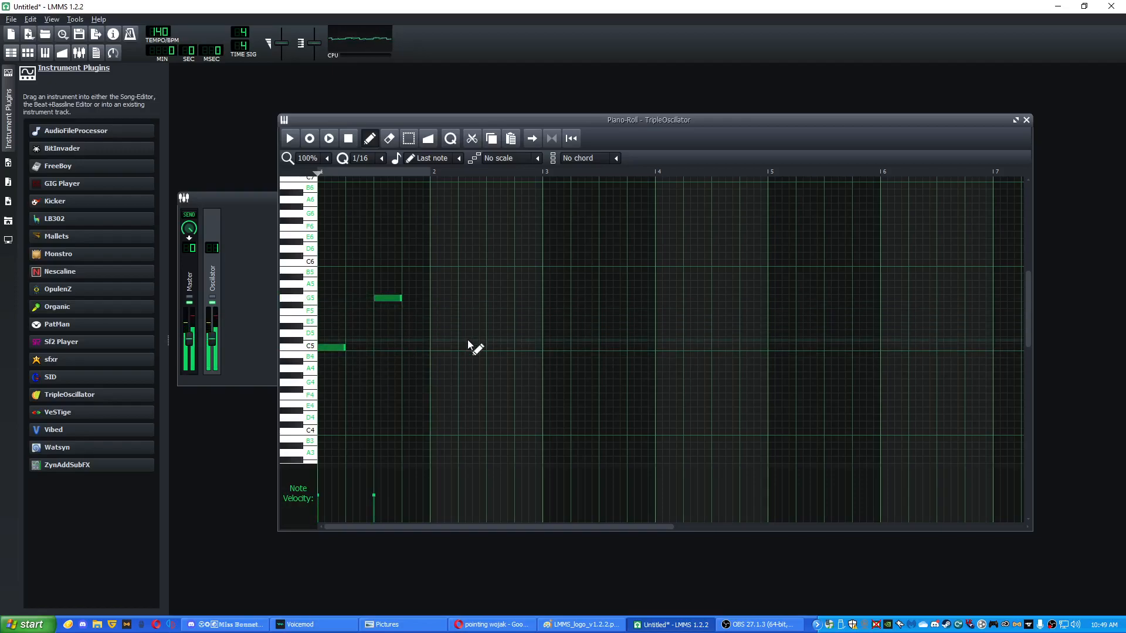
left_click(434, 327)
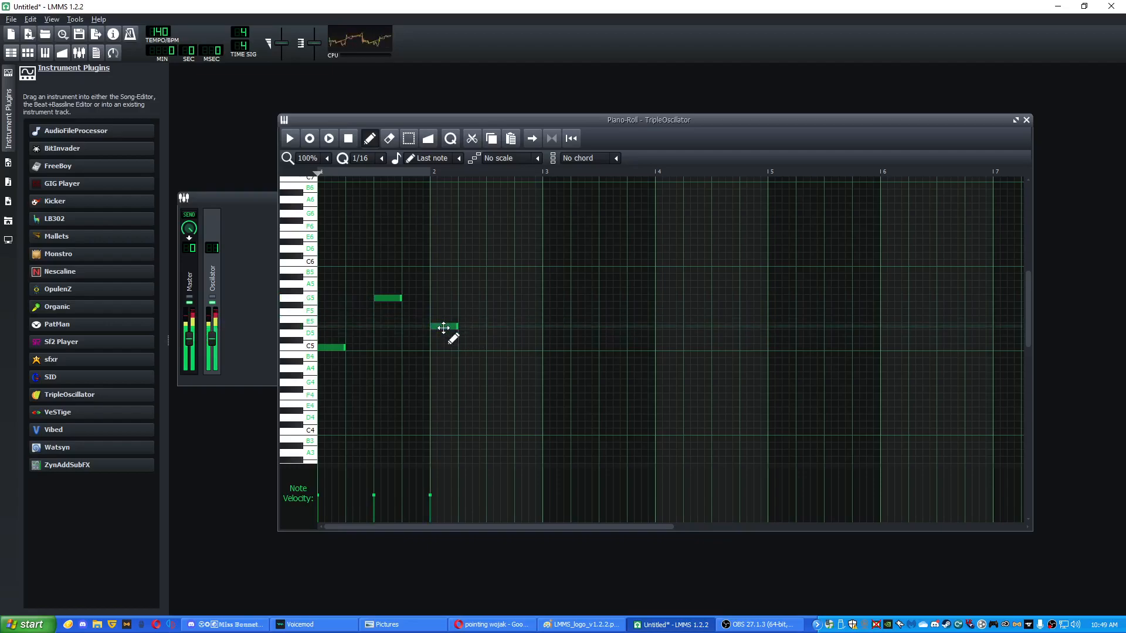
left_click(465, 313)
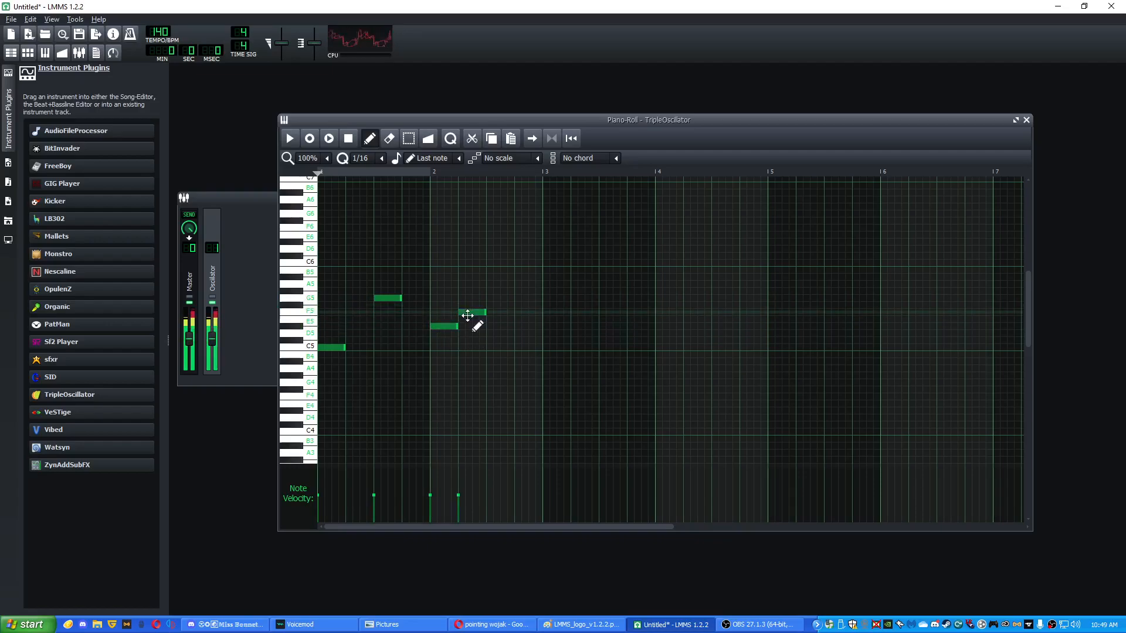
left_click(495, 298)
key("space")
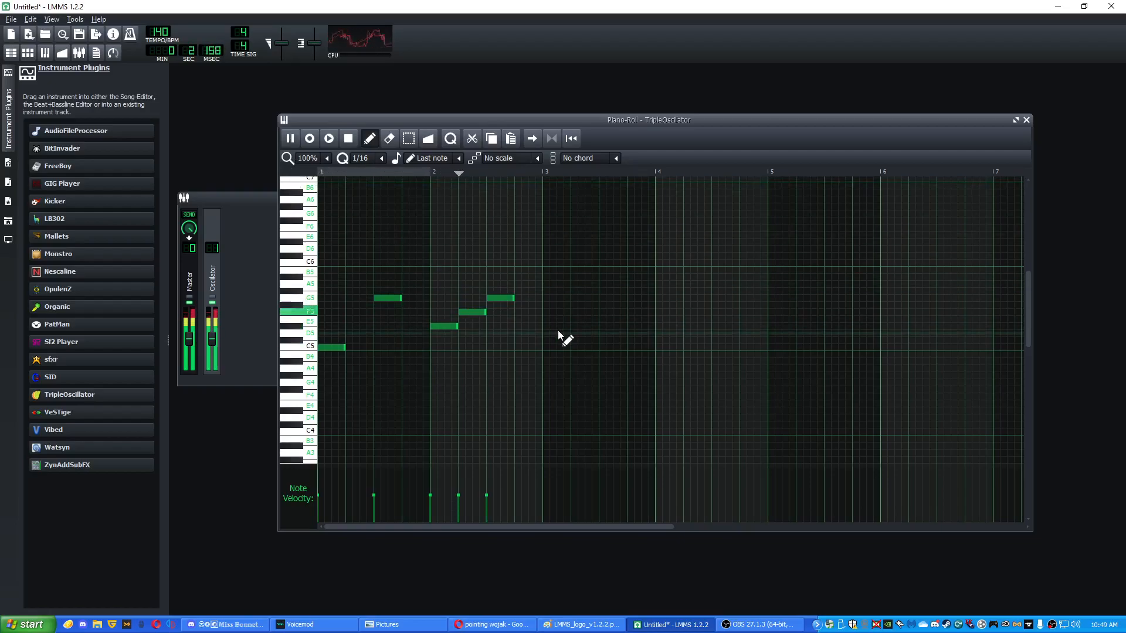
key("space")
- Replace the Calf Vintage Delay on the Oscillator channel with the Flanger LADSPA effect and play the melody through it
left_click(252, 210)
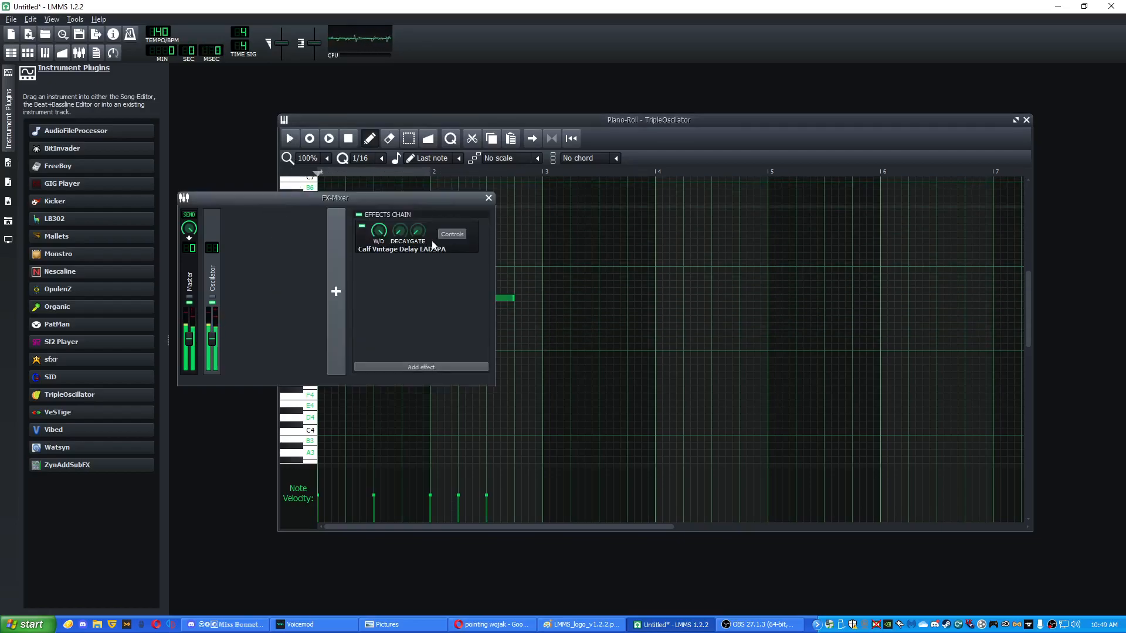
left_click(449, 234)
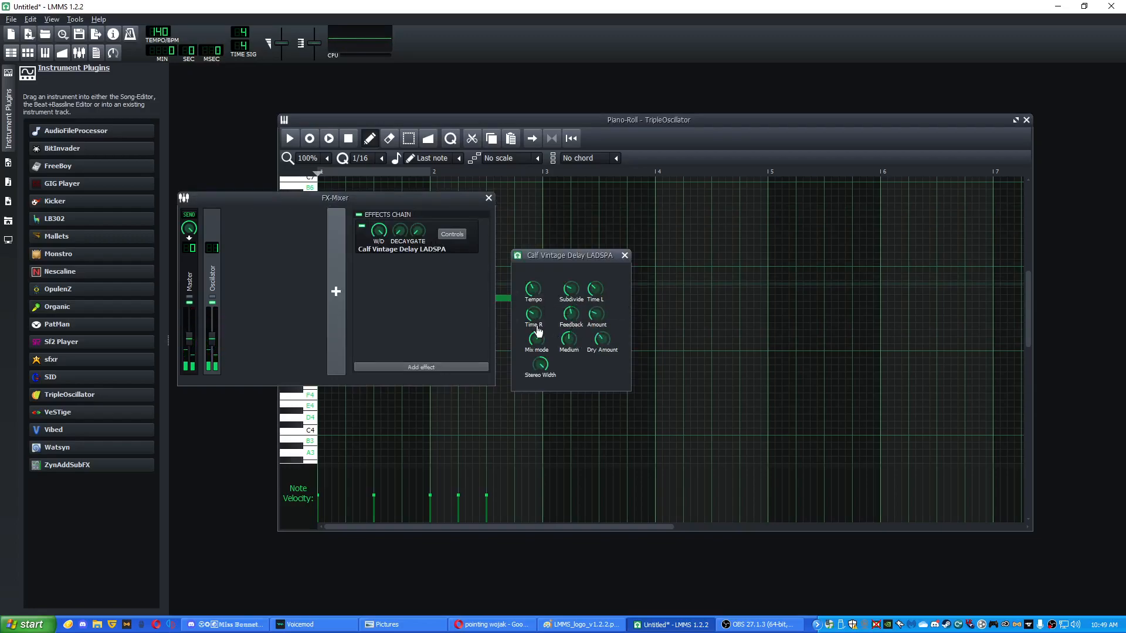
right_click(365, 237)
left_click(385, 291)
left_click(398, 367)
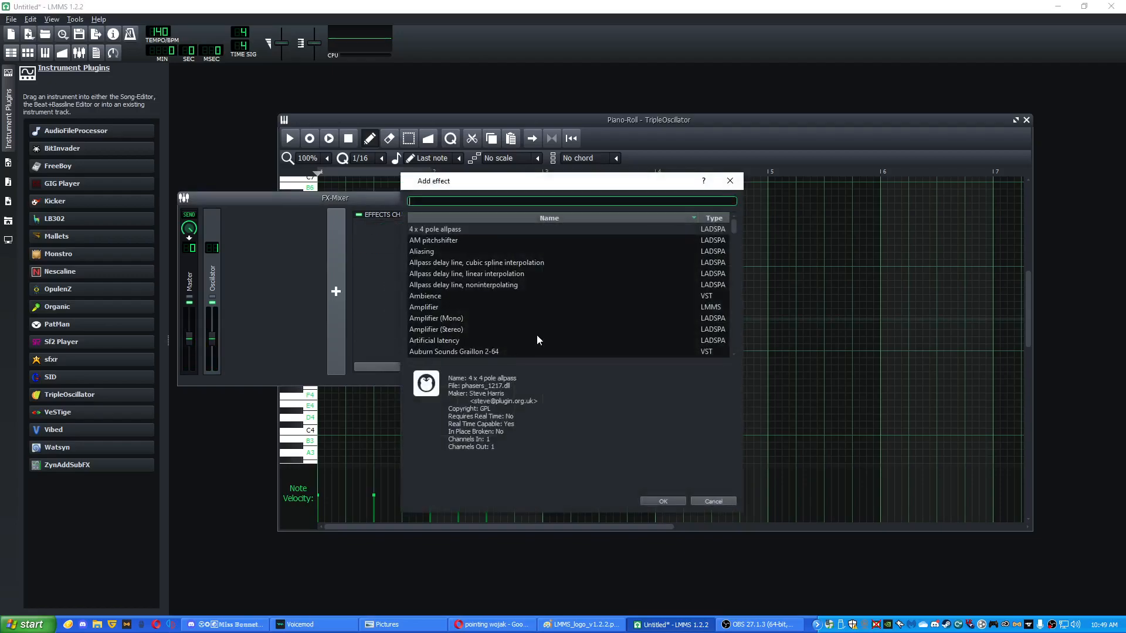
scroll(518, 344, "down", 20)
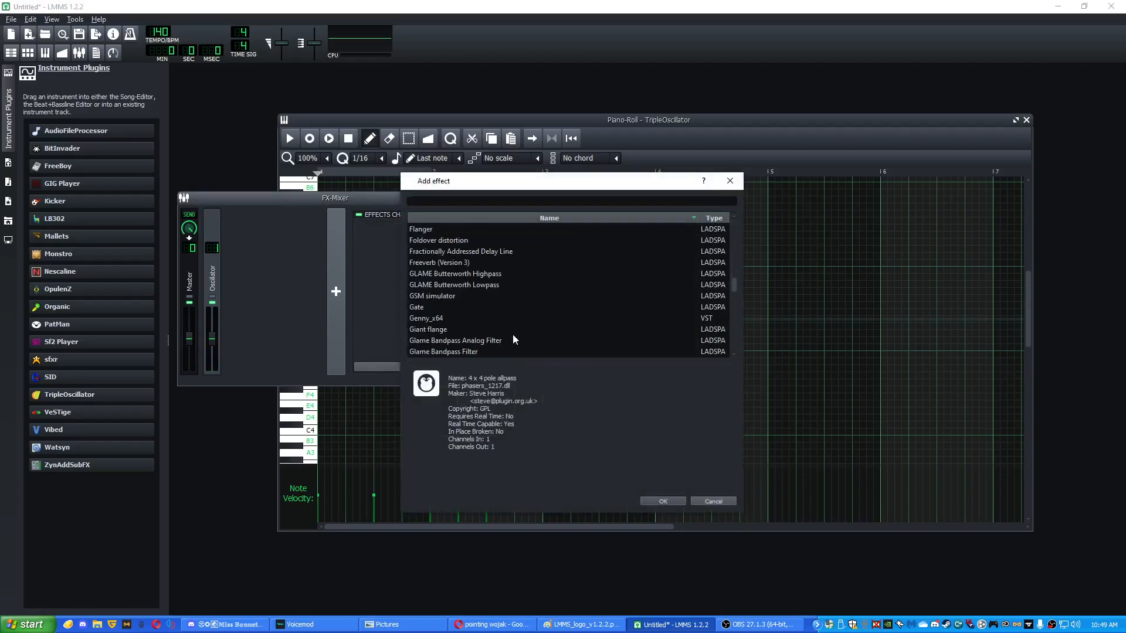
left_click(426, 232)
left_click(681, 502)
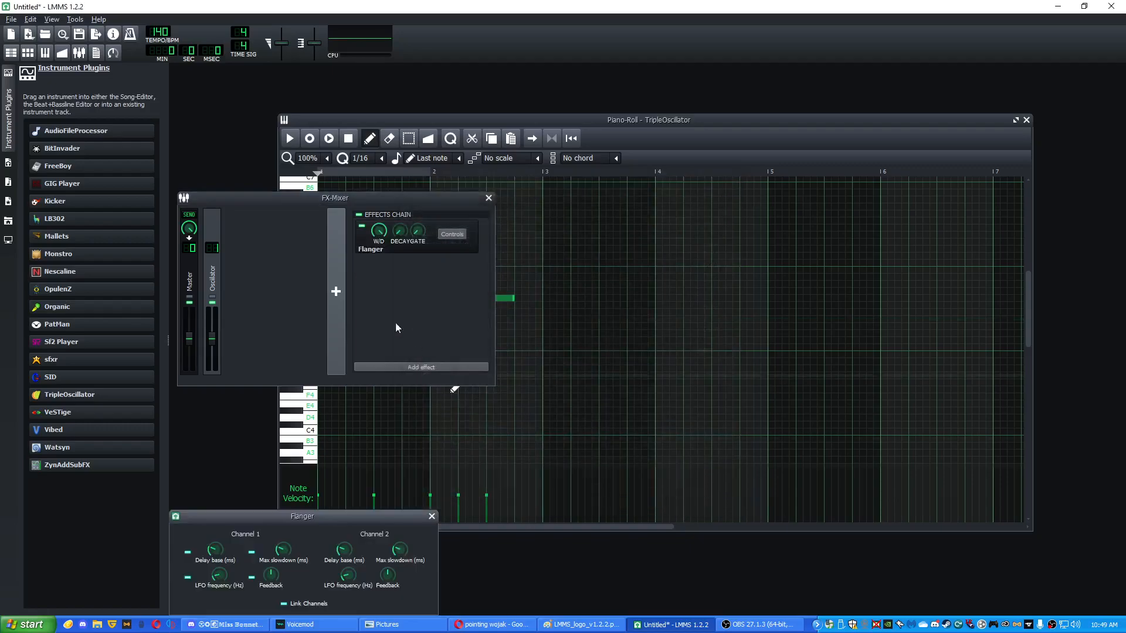
left_click(634, 154)
key("space")
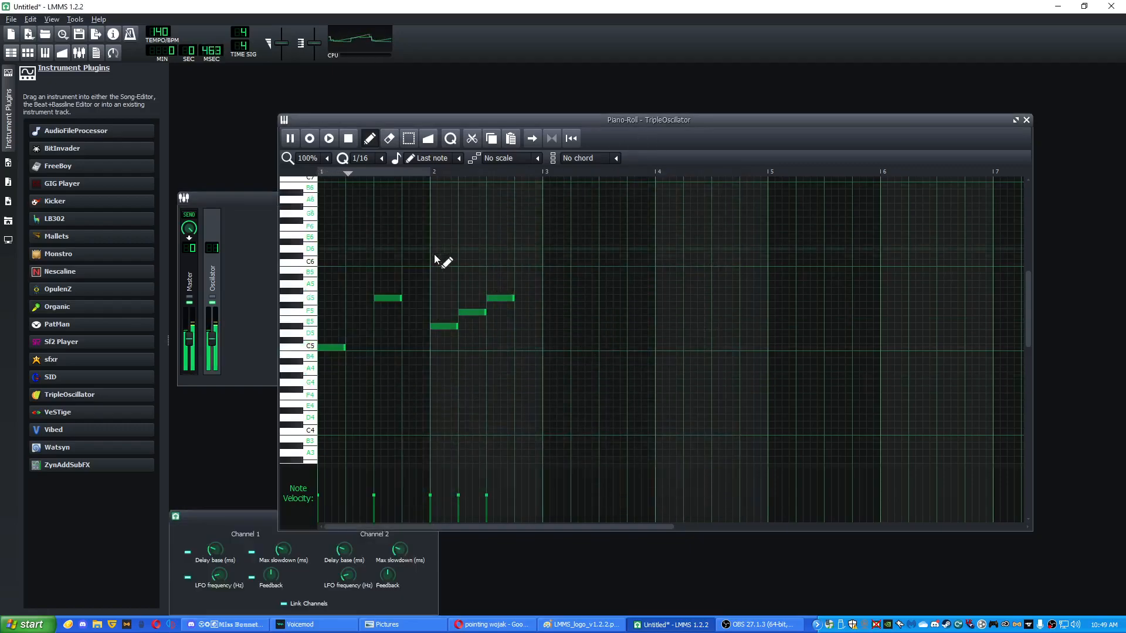
- Move the Flanger controls below the FX-Mixer and adjust feedback, LFO frequency, delay base and max slowdown while the melody plays
left_click_drag(237, 508, 274, 375)
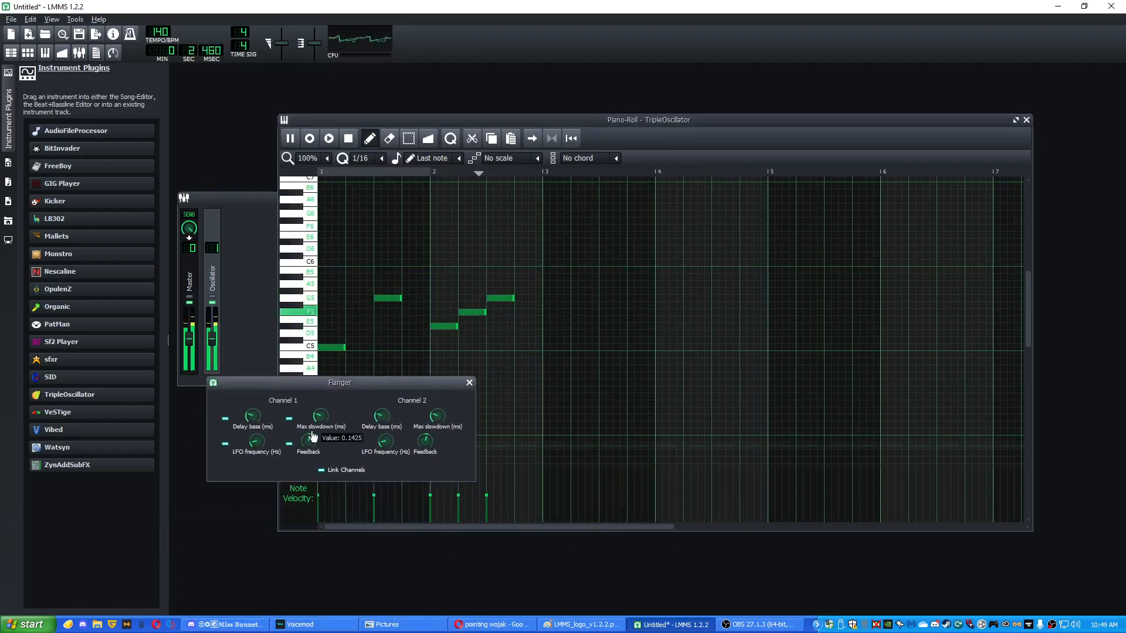
left_click_drag(313, 449, 254, 456)
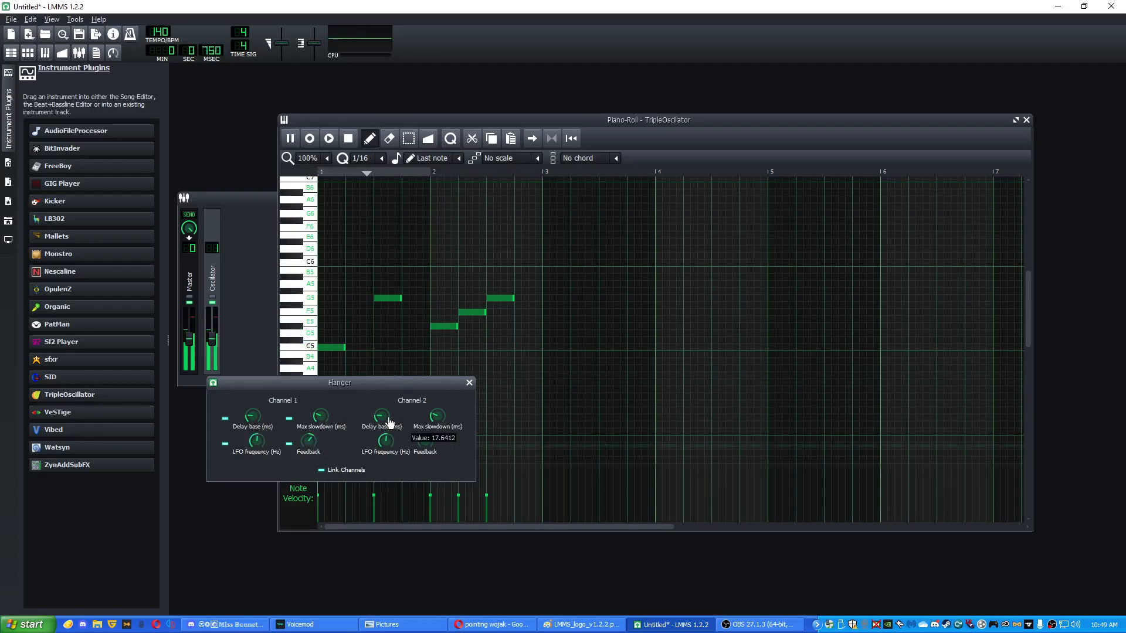
left_click_drag(254, 411, 261, 410)
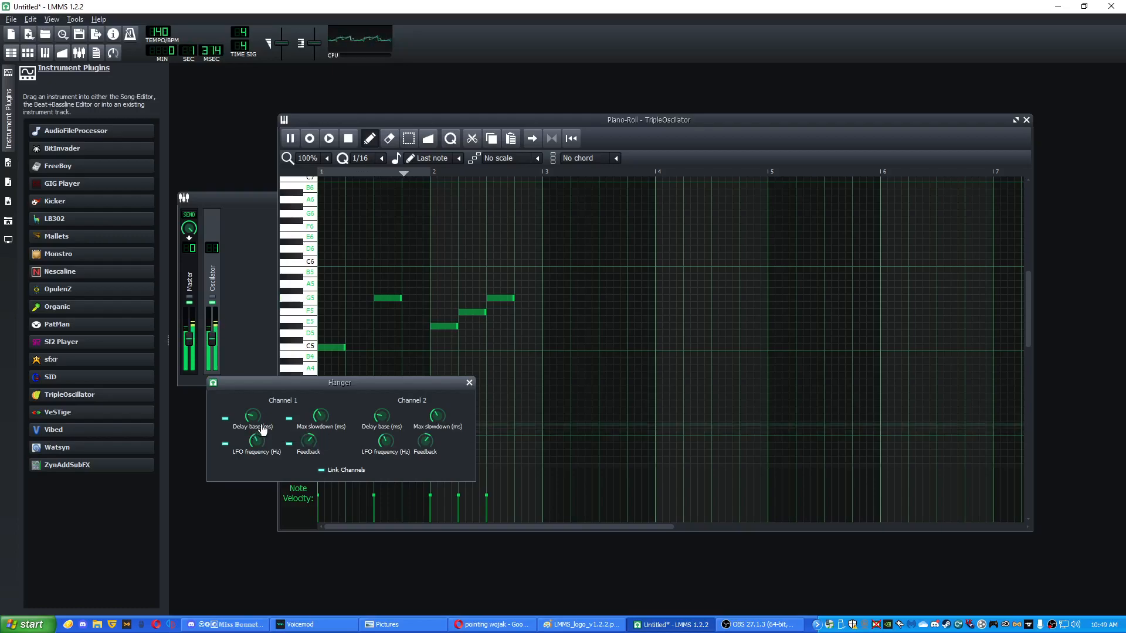
left_click_drag(256, 412, 265, 410)
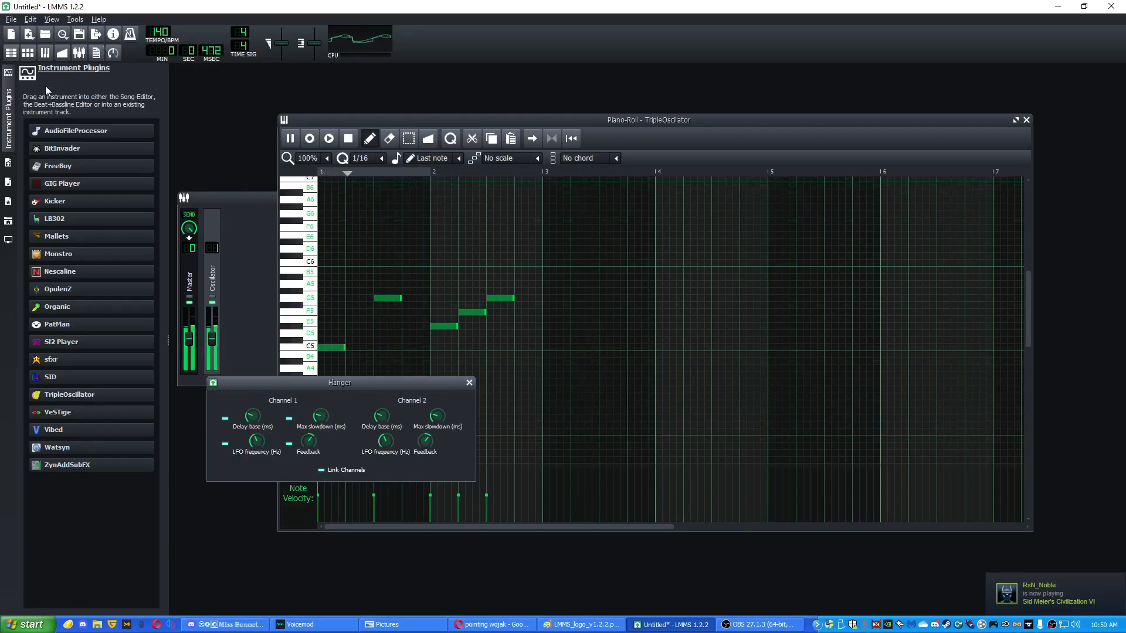
- Stop playback and remove the Flanger from the Oscillator channel's effects chain
left_click(349, 139)
left_click(256, 198)
right_click(463, 252)
left_click(477, 296)
- Search the effect list for phaser and add the Auto phaser LADSPA effect to the Oscillator channel
left_click(440, 367)
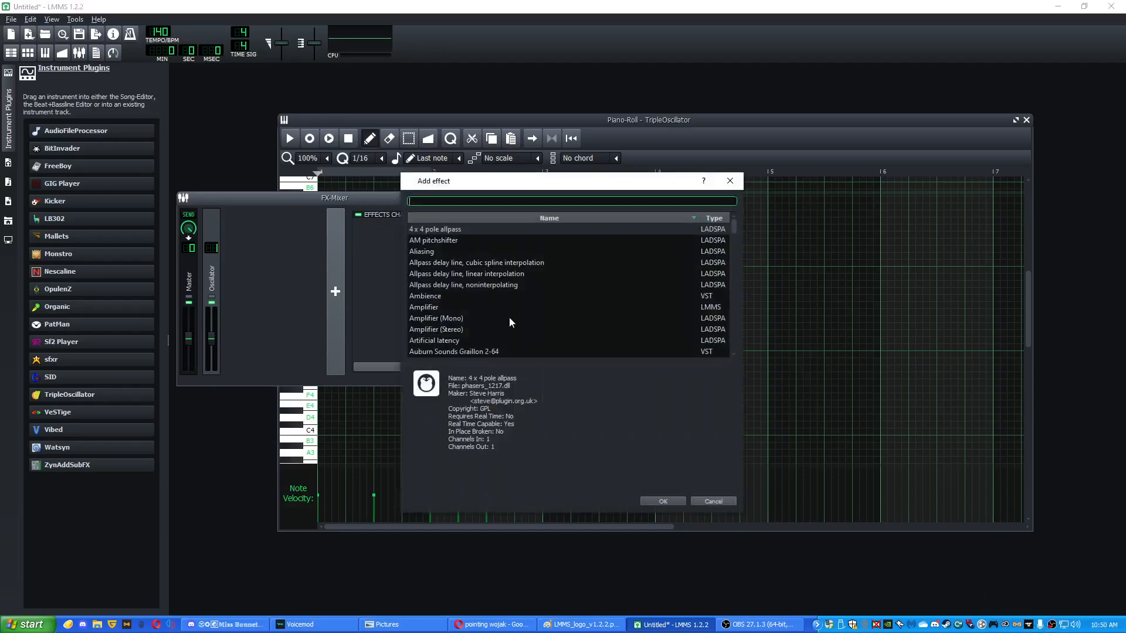
scroll(530, 281, "down", 20)
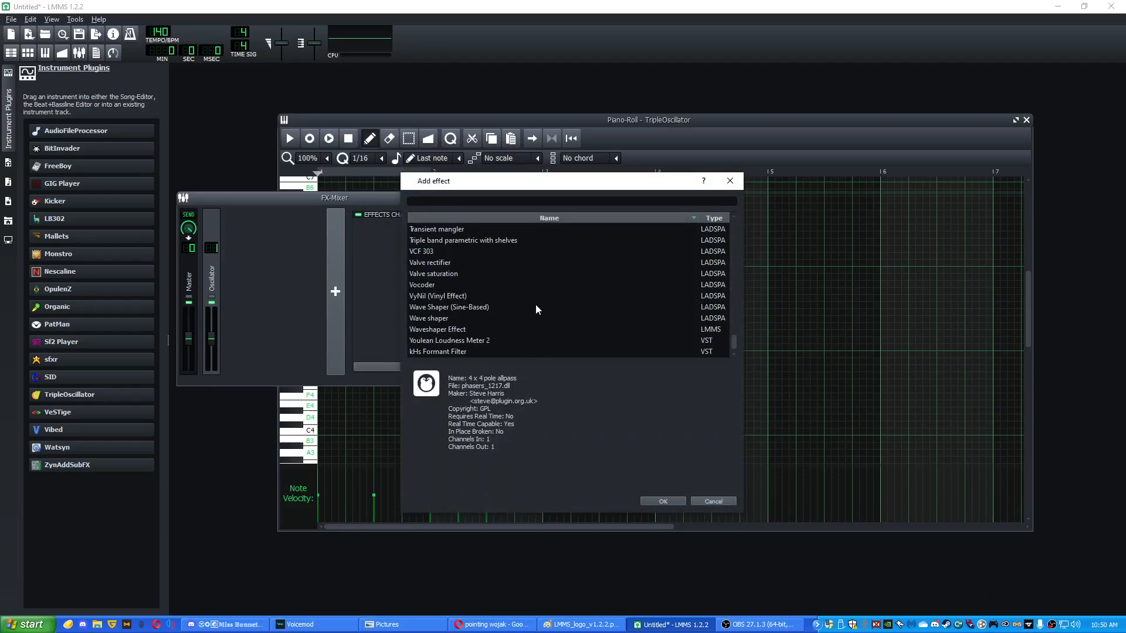
scroll(535, 310, "down", 1)
scroll(457, 300, "up", 3)
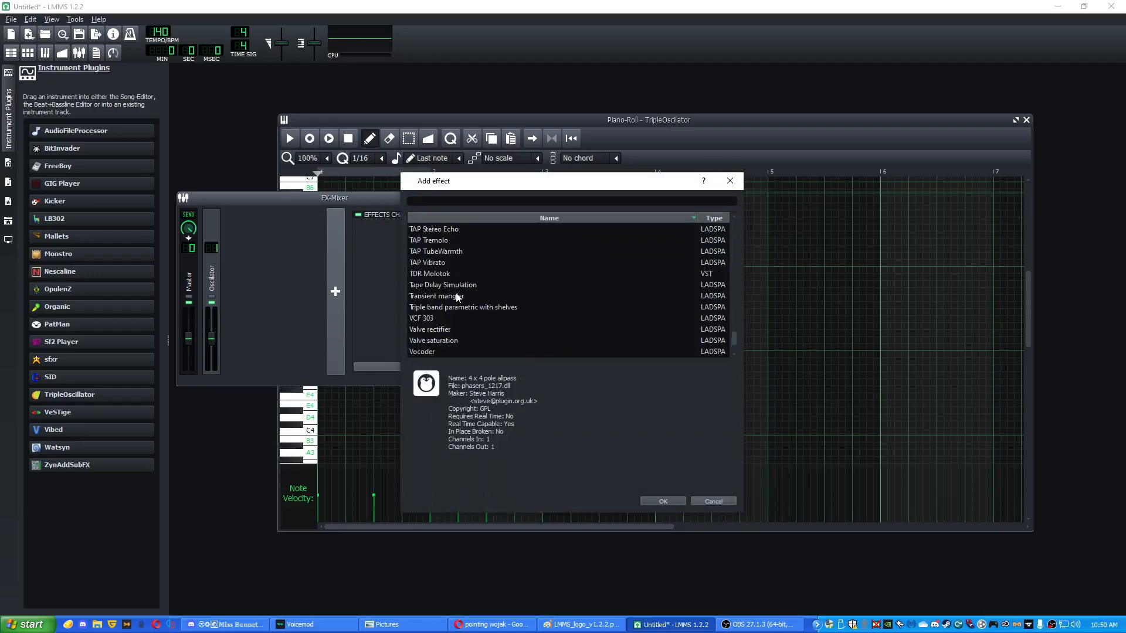
scroll(460, 297, "up", 1)
left_click(462, 318)
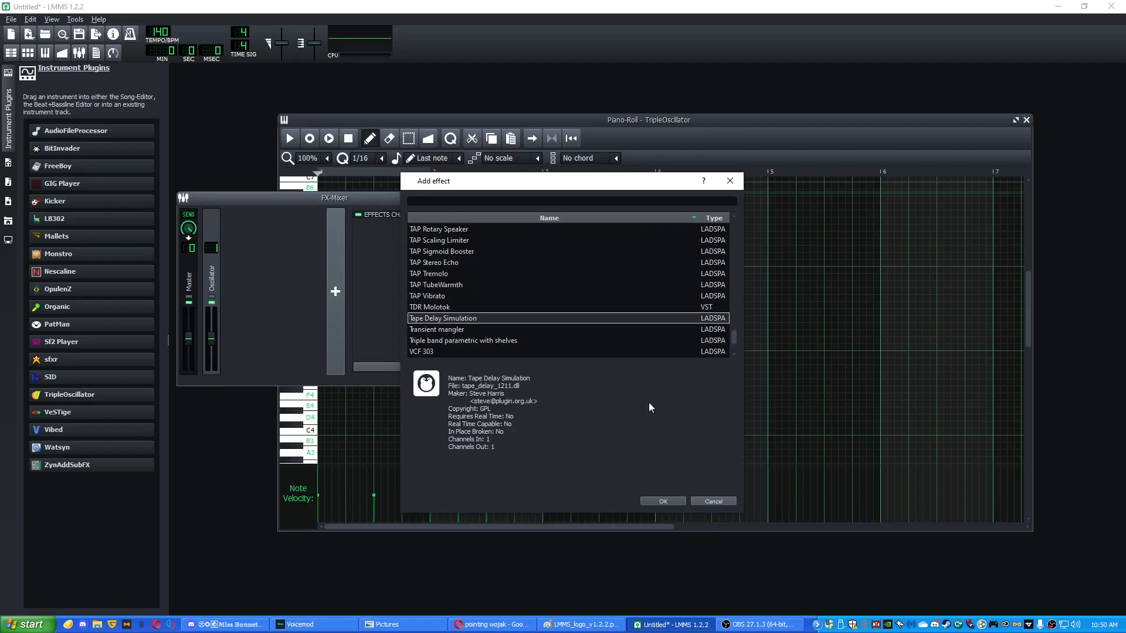
scroll(453, 284, "up", 1)
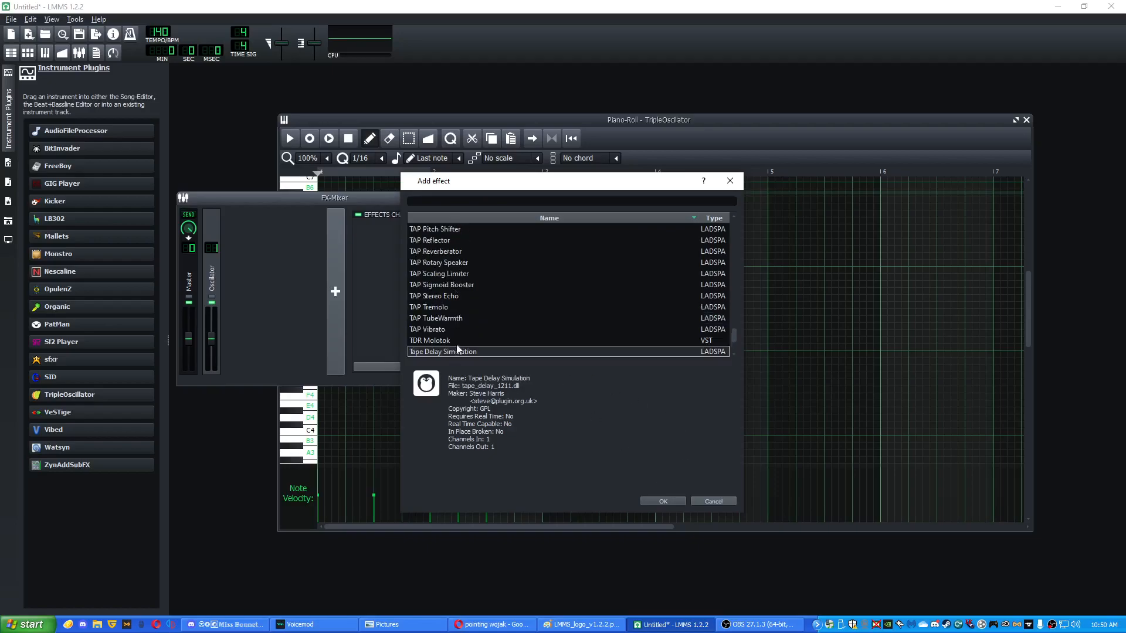
left_click(442, 329)
scroll(503, 276, "up", 3)
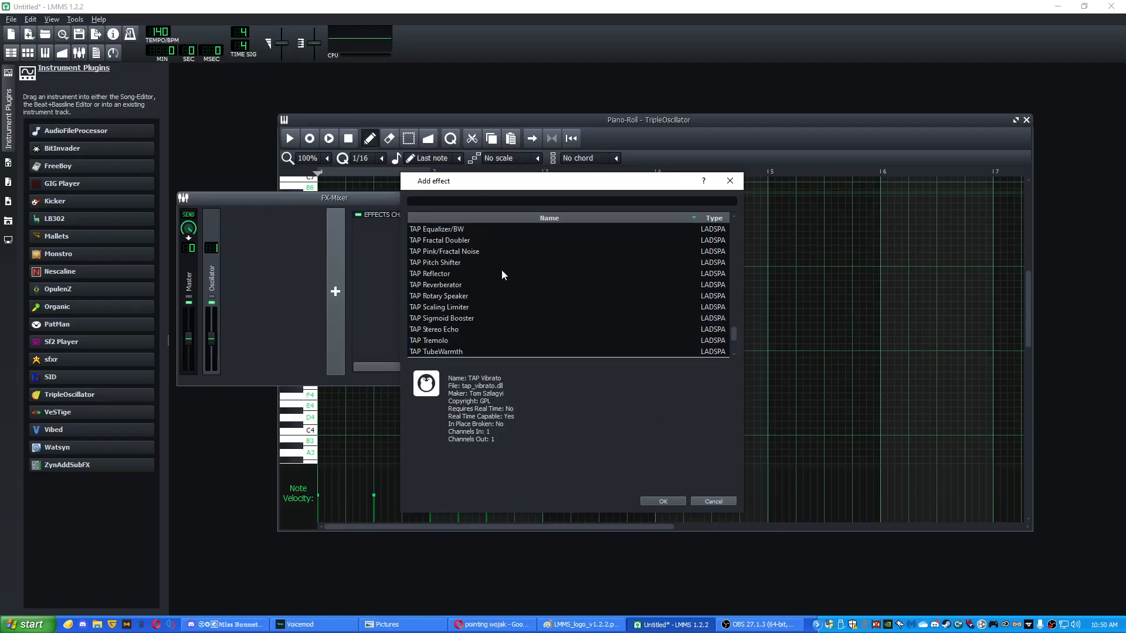
left_click(507, 201)
type("phaser")
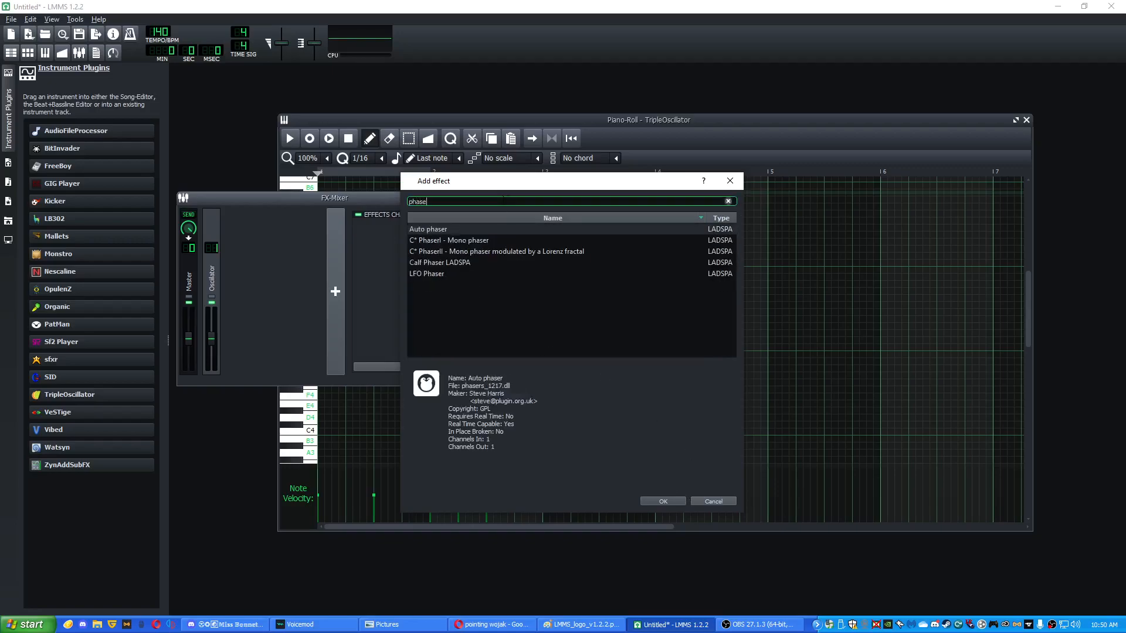
key("Return")
- Play the melody through the Auto phaser, adjust its decay time and feedback, then stop playback and close its controls
left_click(457, 162)
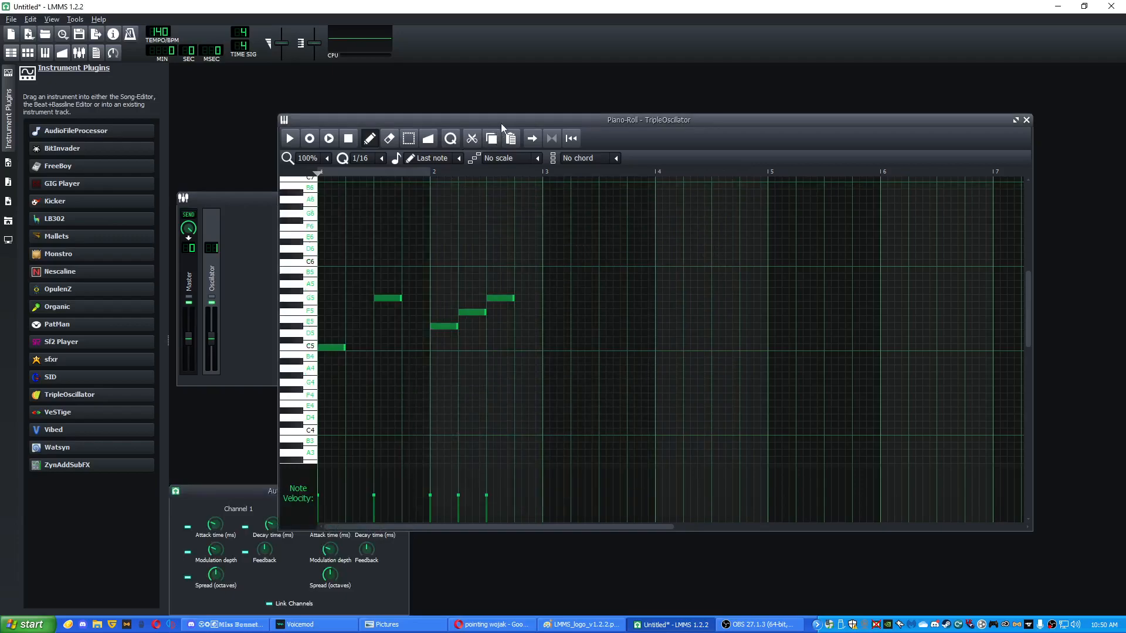
key("space")
left_click_drag(218, 582, 279, 531)
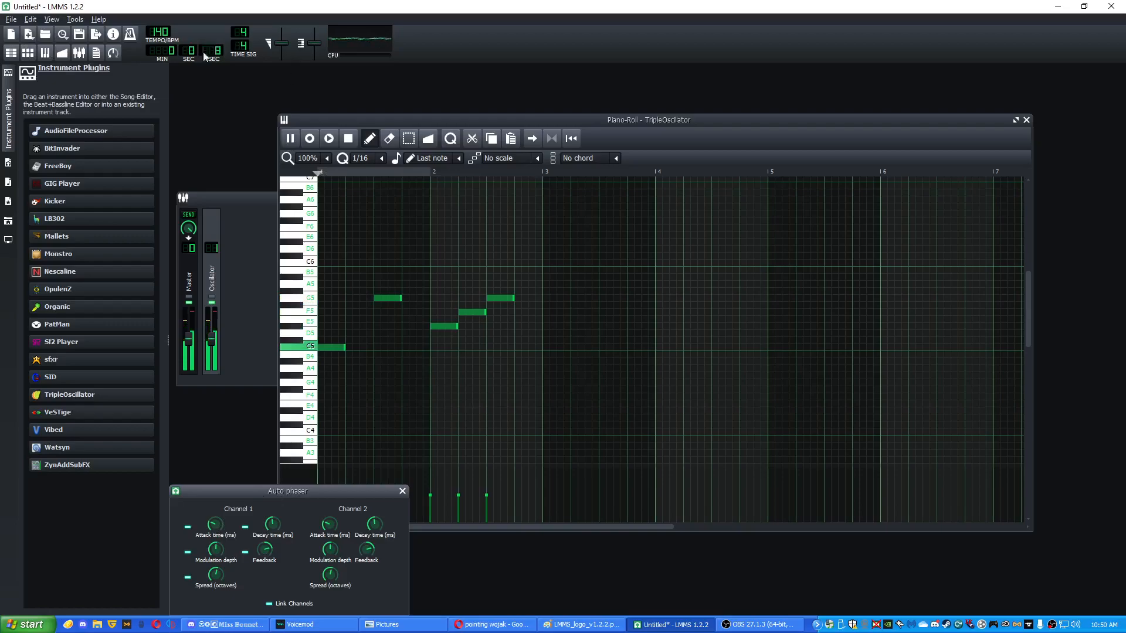
left_click(348, 139)
left_click_drag(237, 493, 241, 423)
left_click(407, 419)
- Replace the Auto phaser on the Oscillator channel with the Calf Phaser LADSPA effect
left_click(252, 306)
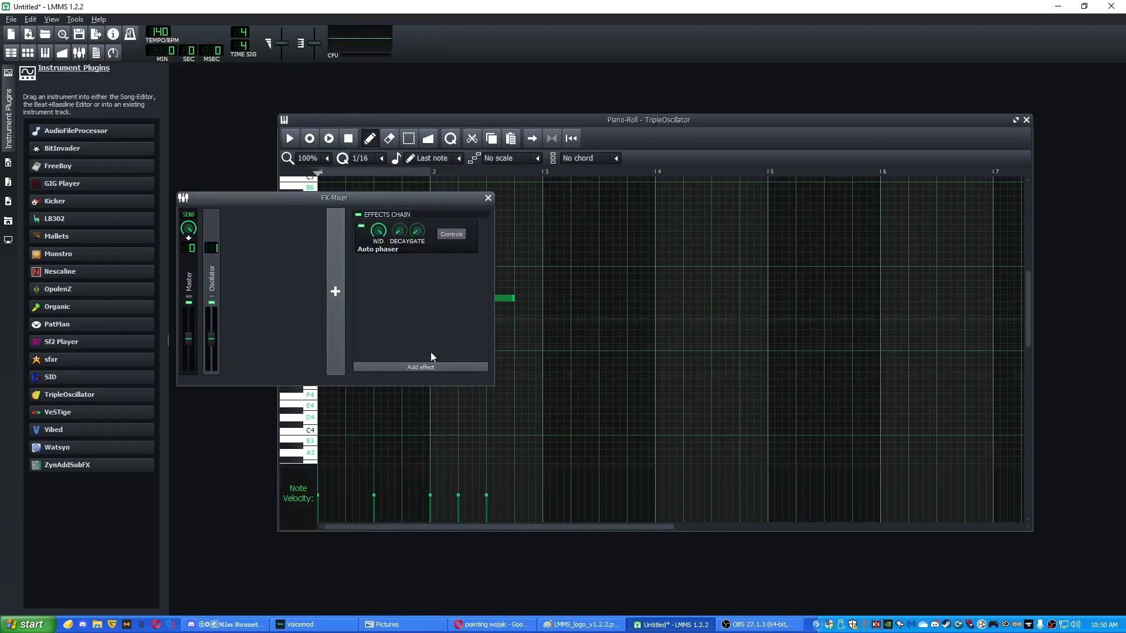
right_click(435, 252)
left_click(480, 294)
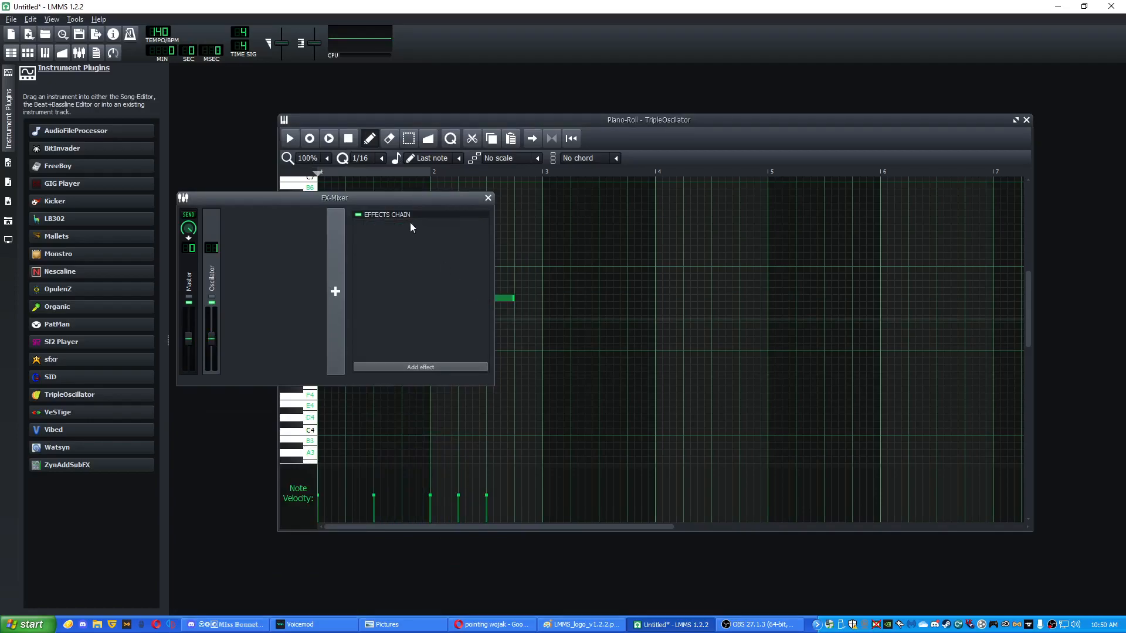
left_click(420, 367)
scroll(492, 298, "down", 5)
scroll(491, 296, "down", 6)
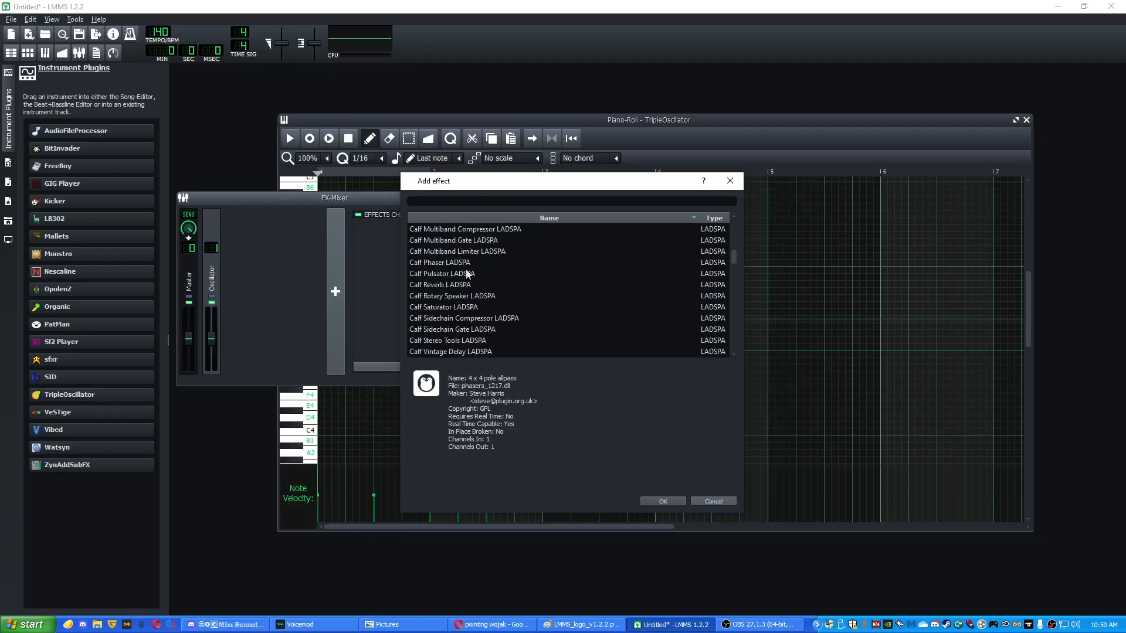
left_click(463, 264)
left_click(663, 502)
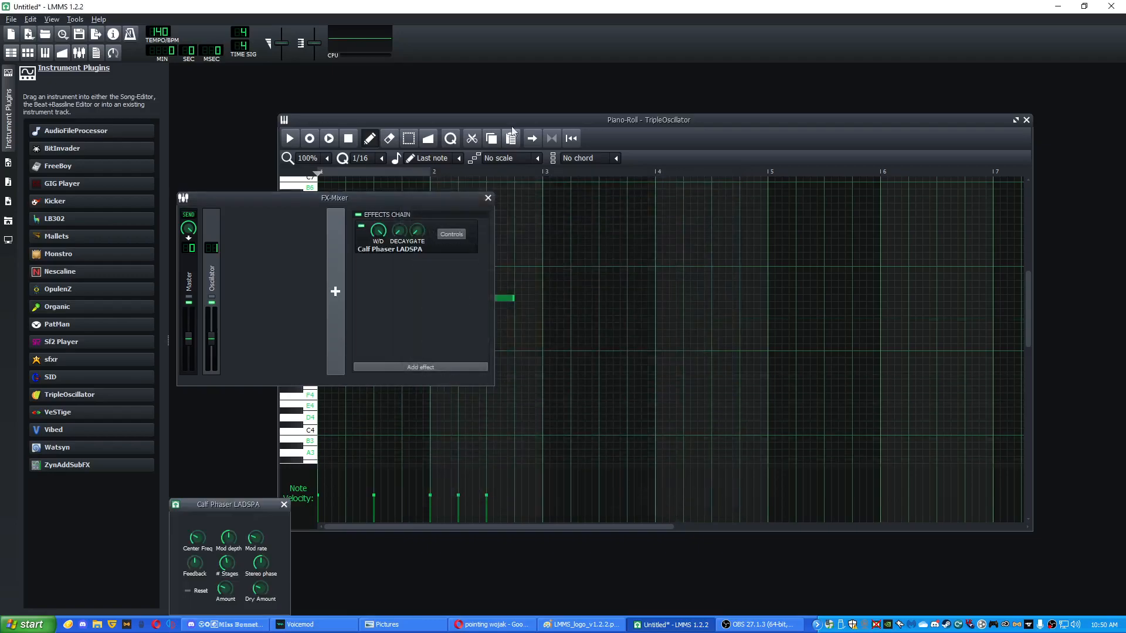
- Play the melody through the Calf Phaser, adjust its stereo phase and lower the Oscillator channel's fader
left_click(534, 117)
key("space")
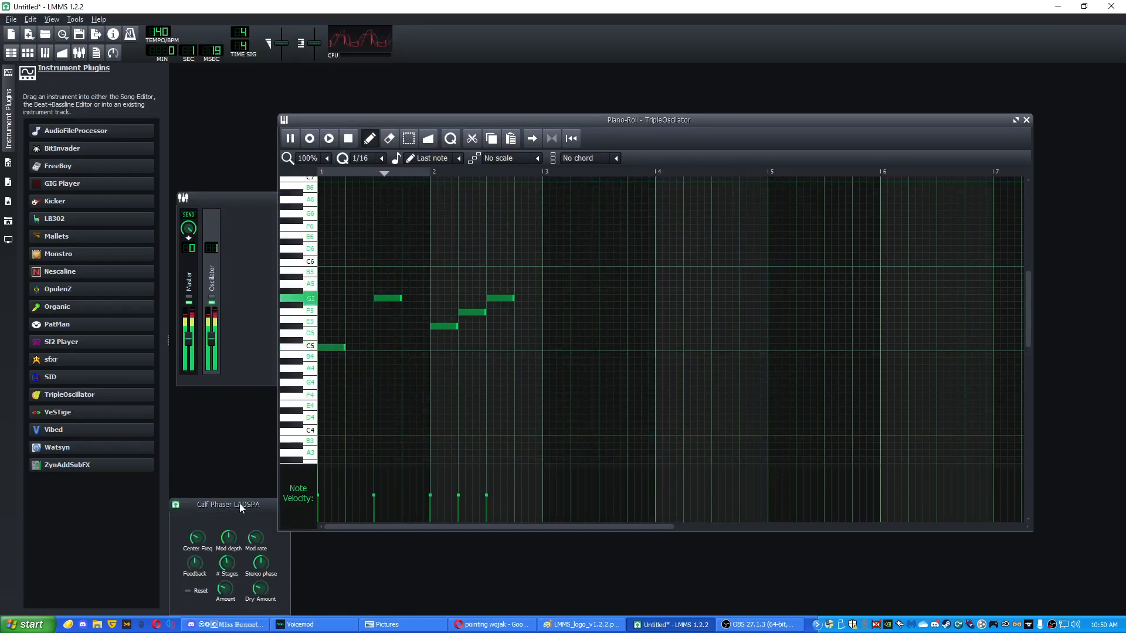
left_click_drag(250, 505, 255, 444)
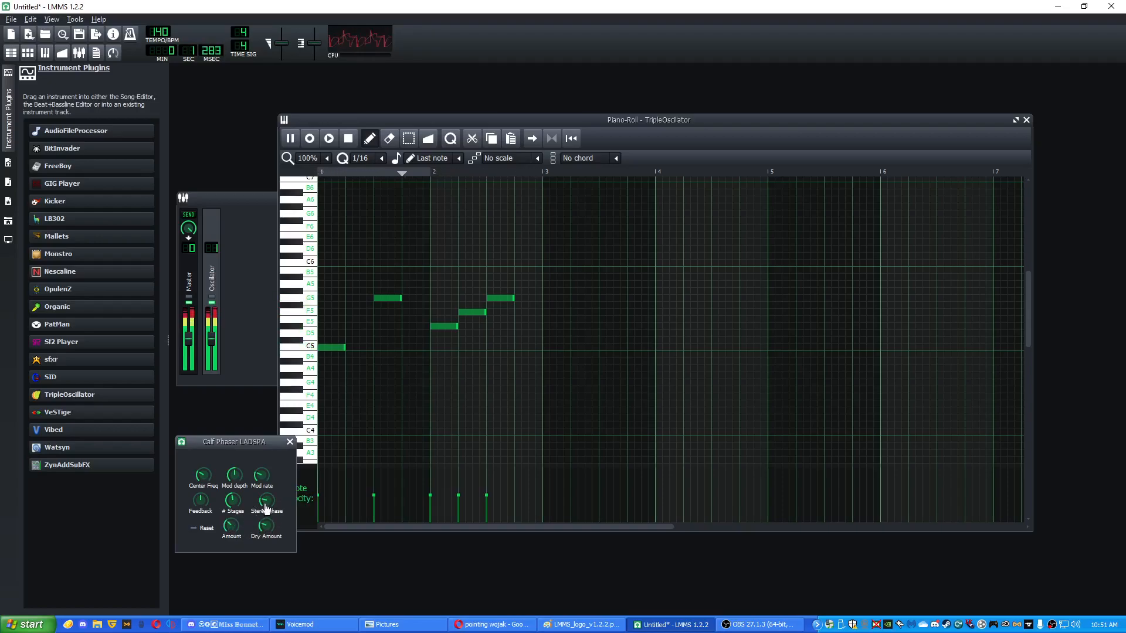
left_click_drag(212, 340, 219, 359)
left_click(648, 113)
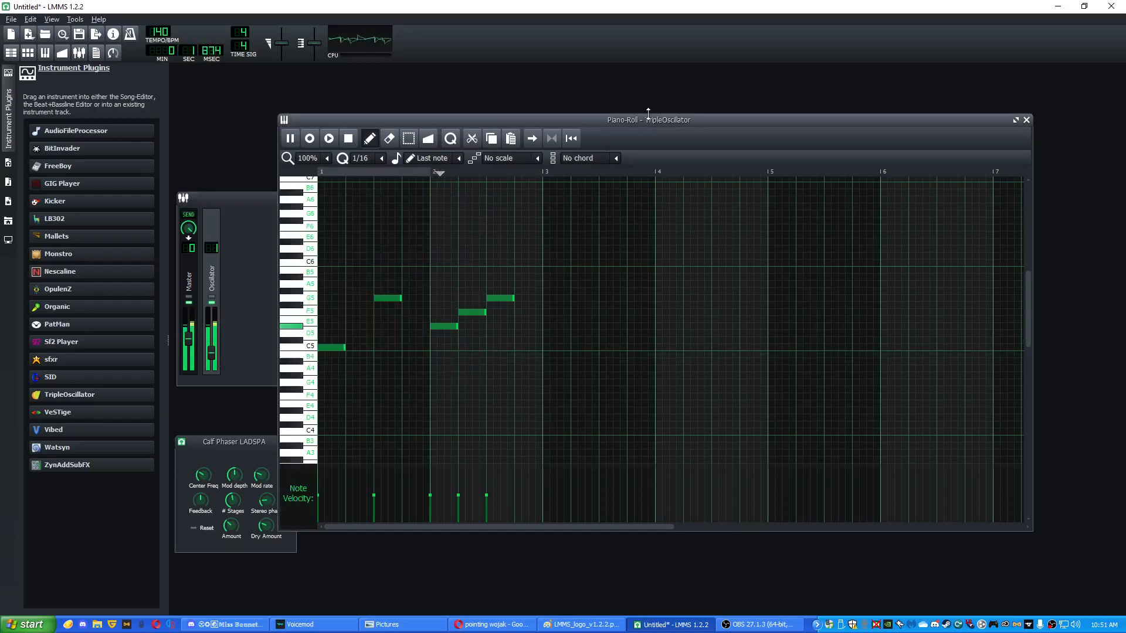
key("space")
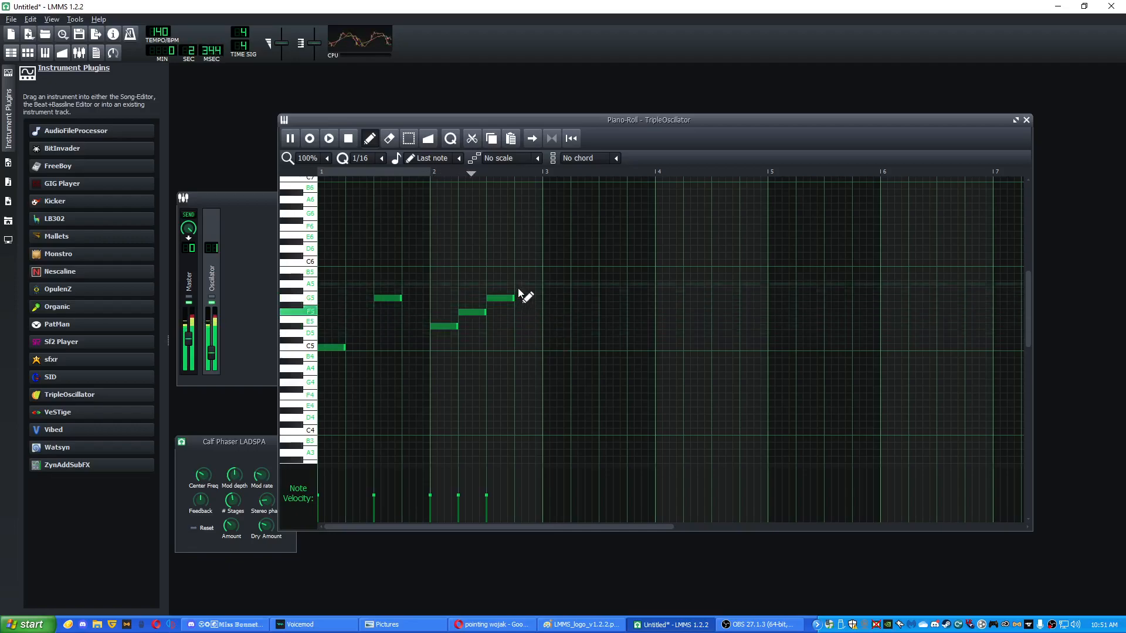
- Stop playback and draw the quarter notes D5, D#5, F5 and G5 on the four beats of bar 3
key("space")
left_click(551, 326)
left_click_drag(561, 328, 561, 334)
left_click(577, 326)
left_click(602, 311)
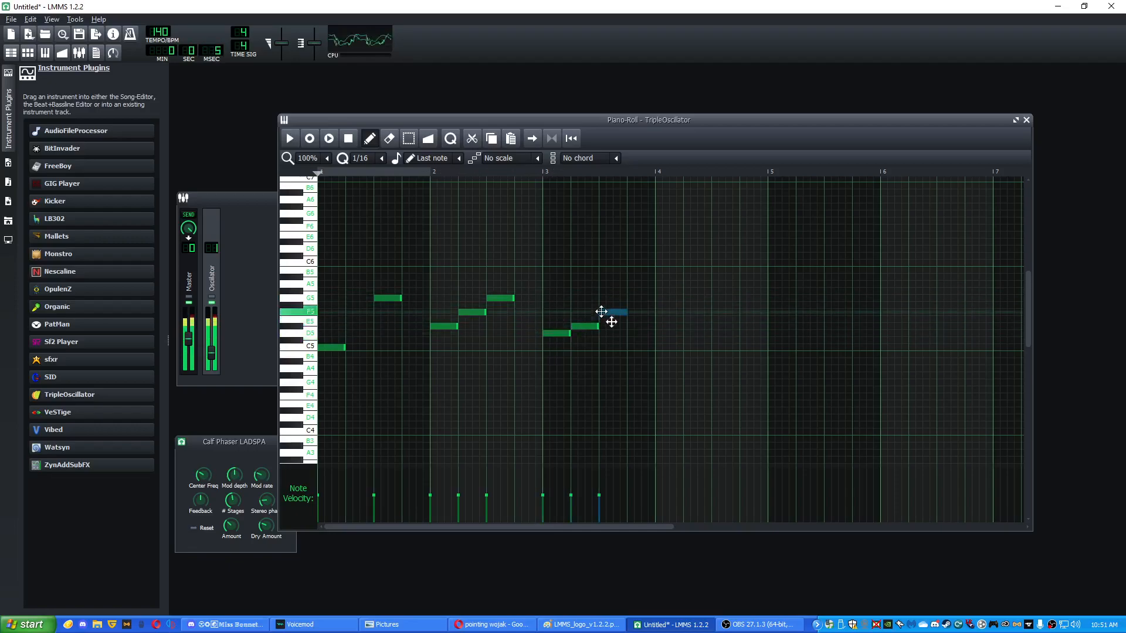
left_click(645, 298)
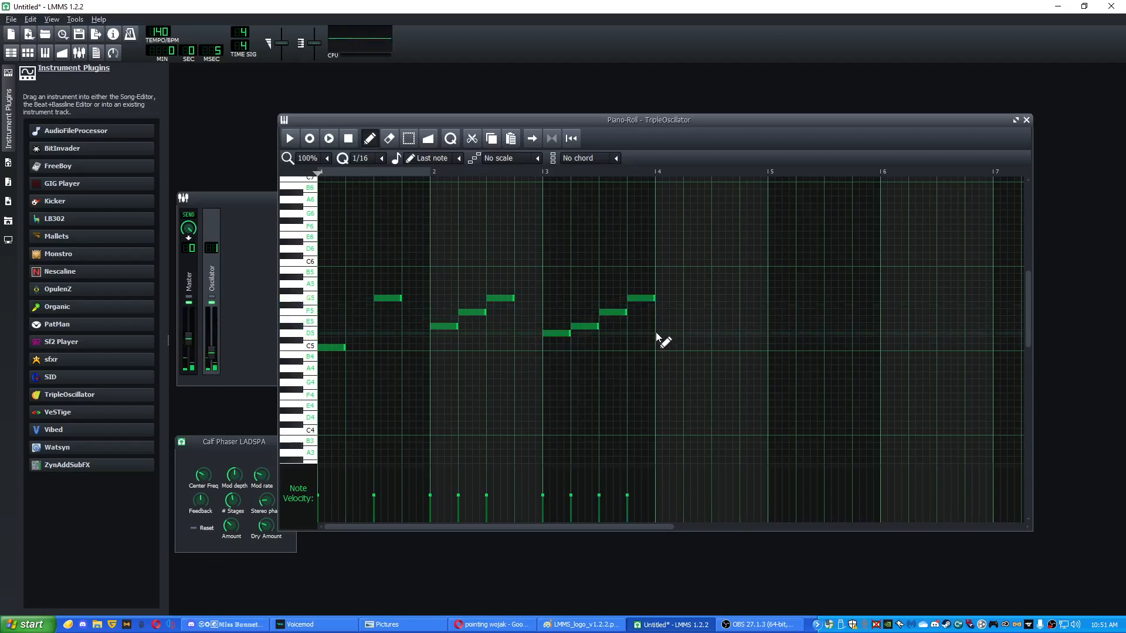
- Draw the quarter notes B4, G#5, G5 and F5 on the four beats of bar 4
left_click(657, 333)
left_click_drag(657, 334, 655, 355)
left_click_drag(689, 298, 688, 292)
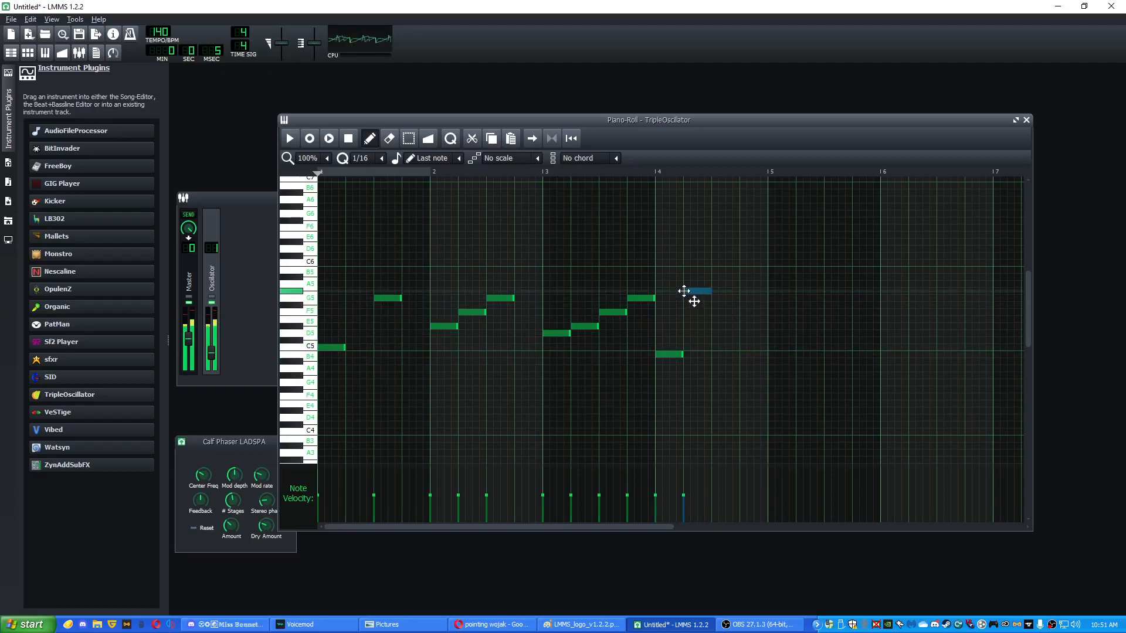
left_click(717, 298)
left_click(751, 312)
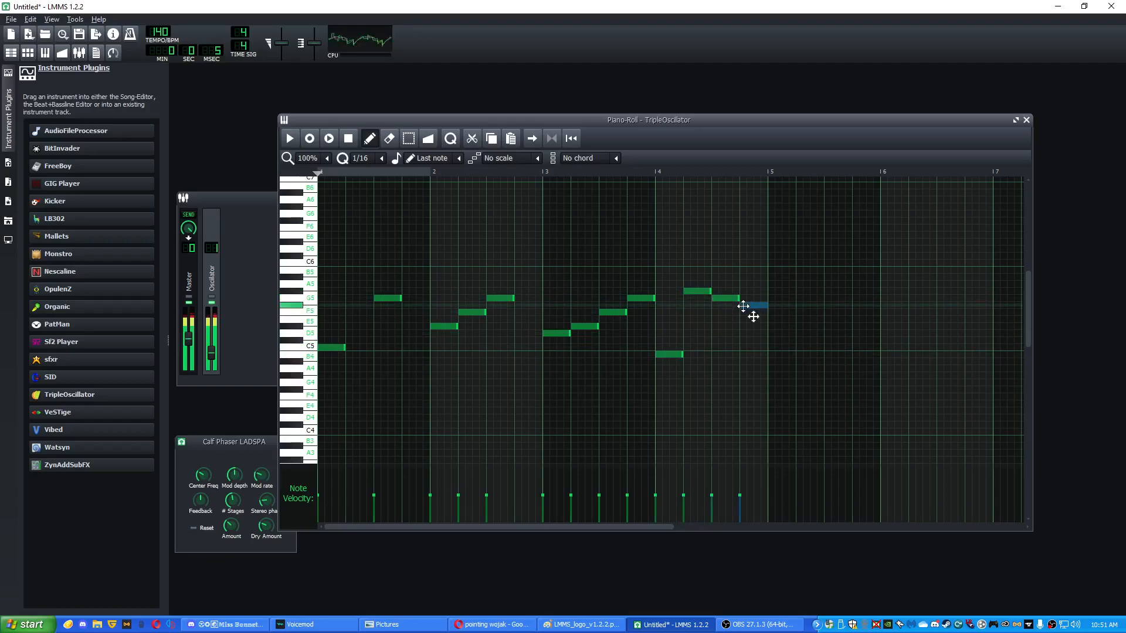
- Draw the quarter notes G5 and C5 on beats 1 and 3 of bar 5, then C5, D5, D#5 and F5 in bar 6
left_click(775, 299)
left_click(826, 348)
left_click(883, 354)
left_click_drag(882, 353, 934, 333)
left_click(909, 334)
left_click(939, 326)
left_click(969, 312)
- Draw the quarter notes D#5, F5, D5 and A#4 in bar 7, then two C5 half notes in bar 8
scroll(719, 522, "right", 5)
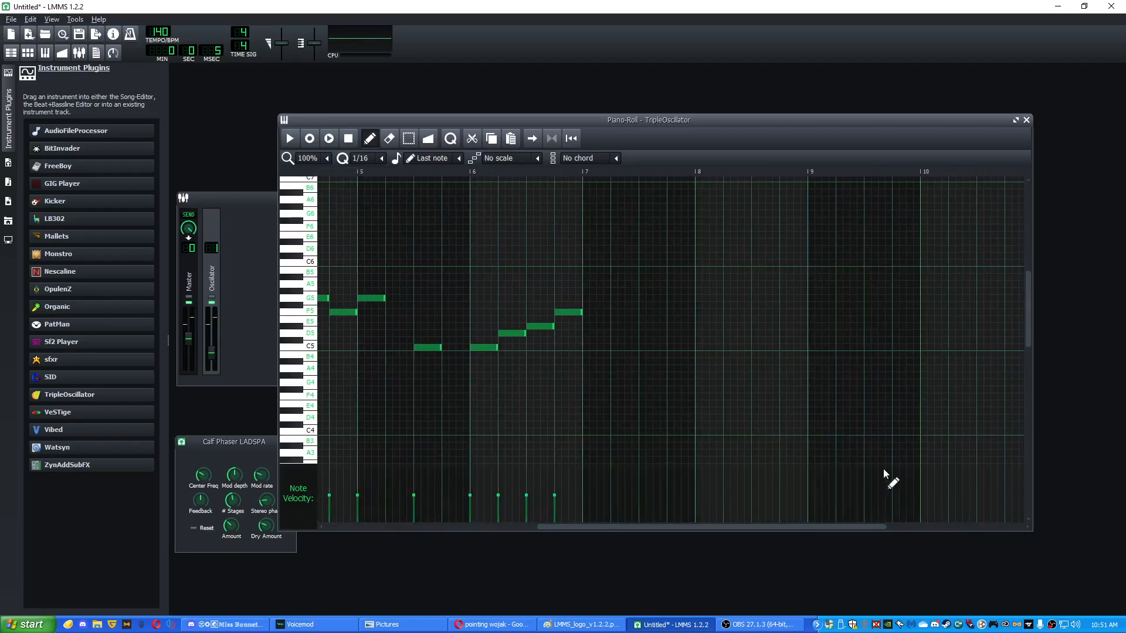
left_click(586, 327)
left_click(614, 313)
left_click(641, 333)
left_click(670, 368)
left_click_drag(669, 369, 769, 349)
left_click(701, 348)
left_click(750, 348)
- Play the extended melody through the Calf Phaser with the Piano-Roll zoomed to 25%
key("space")
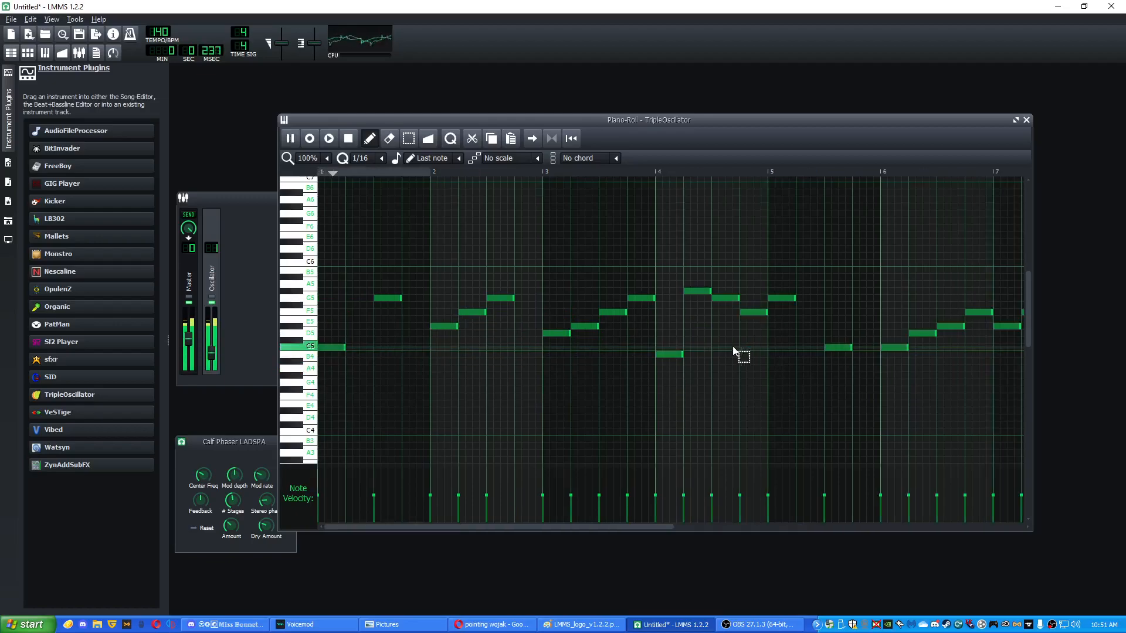
scroll(721, 346, "down", 3)
scroll(530, 309, "up", 1)
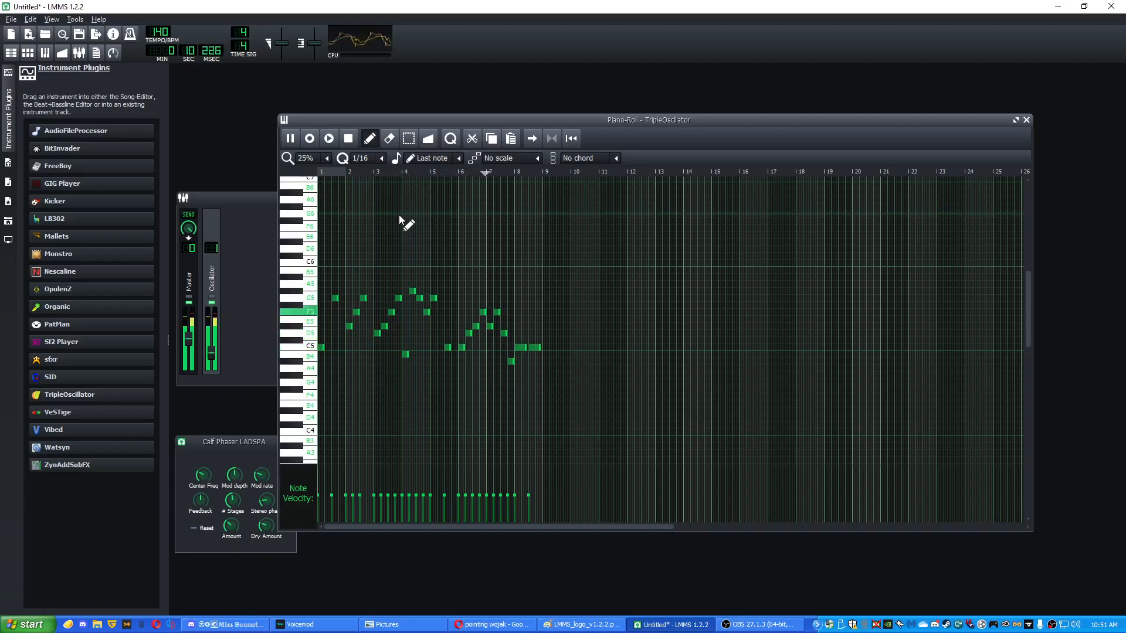
- Stop playback, close the Piano-Roll and move the Song-Editor up over the top of the FX-Mixer
left_click(245, 230)
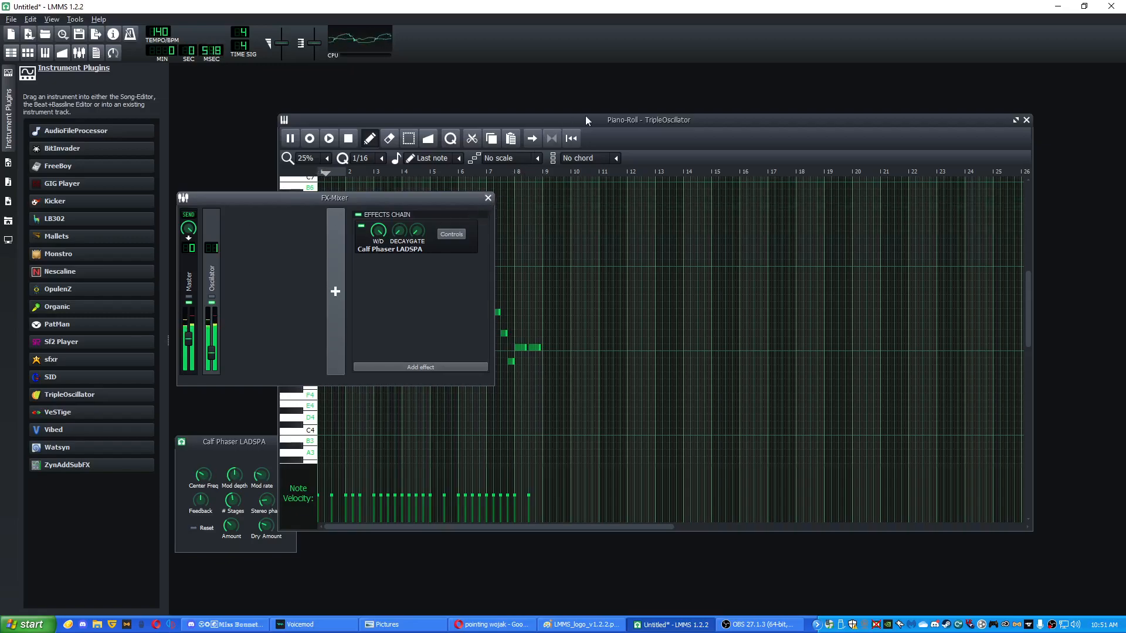
left_click(352, 138)
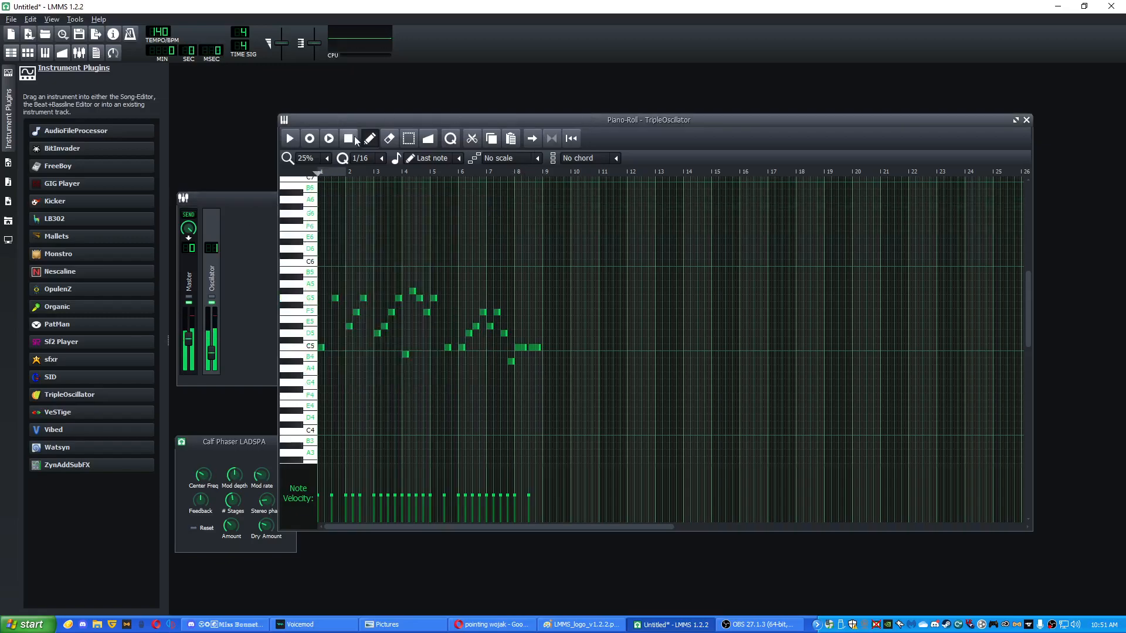
left_click(1026, 121)
left_click_drag(695, 294, 725, 148)
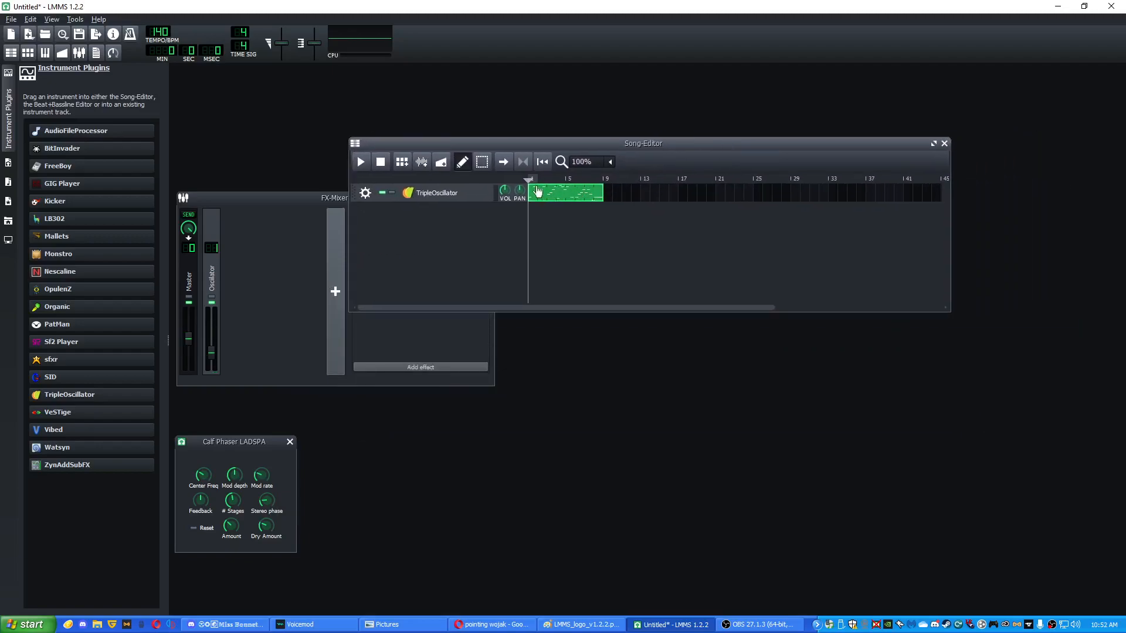
- Try out a copy of the TripleOscillator pattern at bar 9, then delete it
left_click_drag(536, 194, 615, 199)
right_click(618, 201)
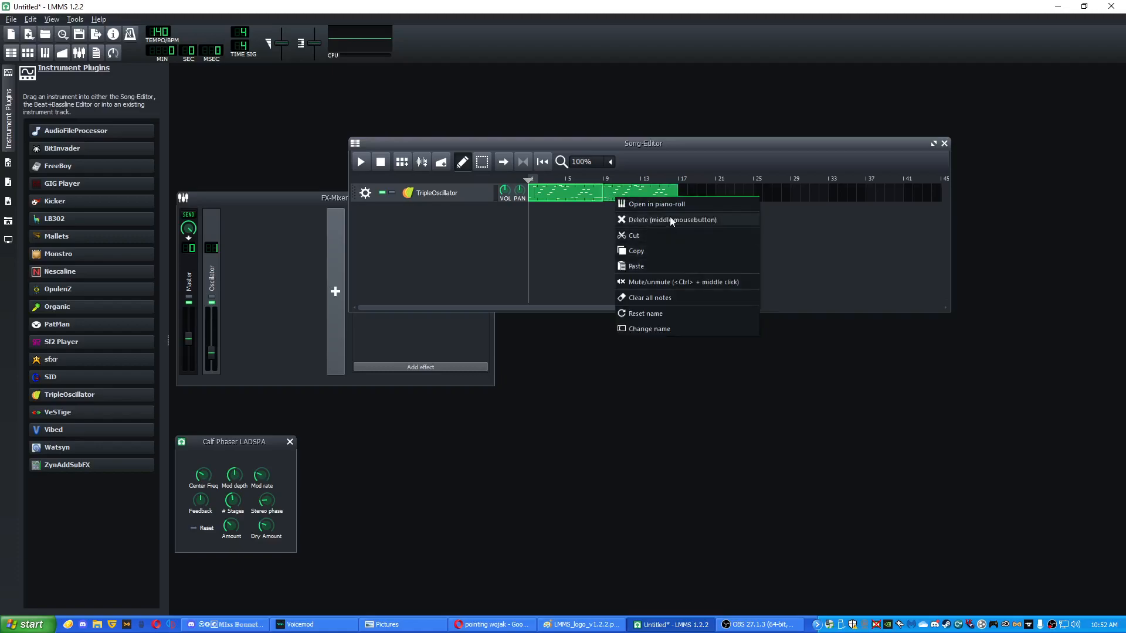
left_click(714, 223)
left_click_drag(539, 189, 661, 247)
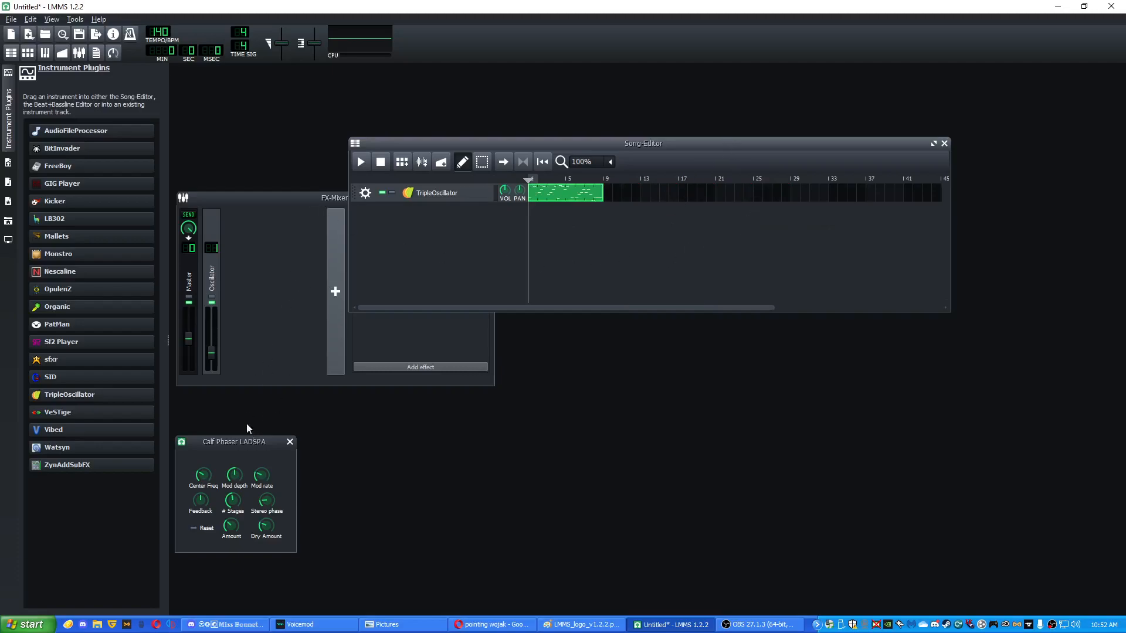
- Rearrange the windows with the Calf Phaser controls on top, the Song-Editor in the middle and the FX-Mixer at the bottom
left_click(243, 451)
left_click_drag(269, 442, 298, 73)
left_click_drag(330, 197, 321, 427)
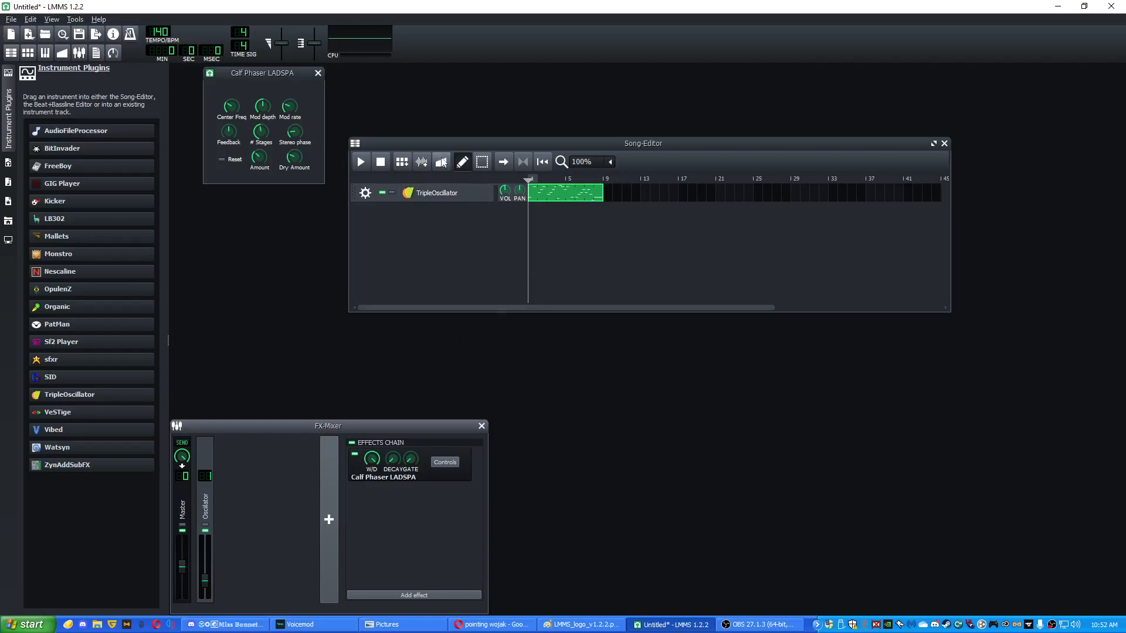
left_click_drag(450, 143, 337, 237)
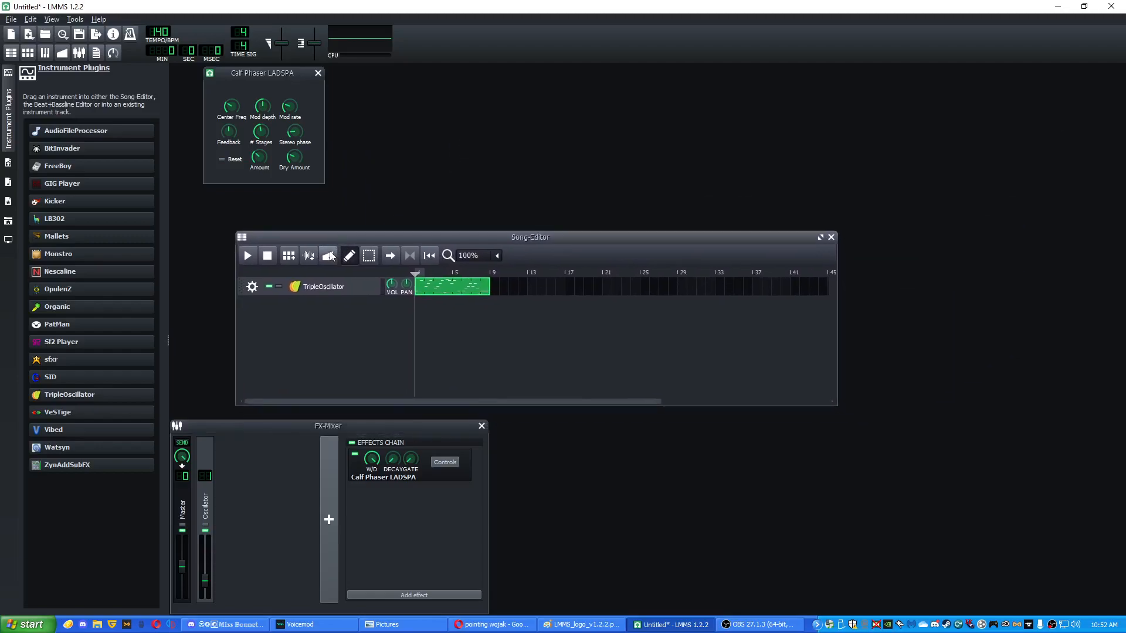
- Add an automation track to the Song-Editor and name it Oscillator Volume
left_click(328, 255)
left_click_drag(438, 251, 581, 213)
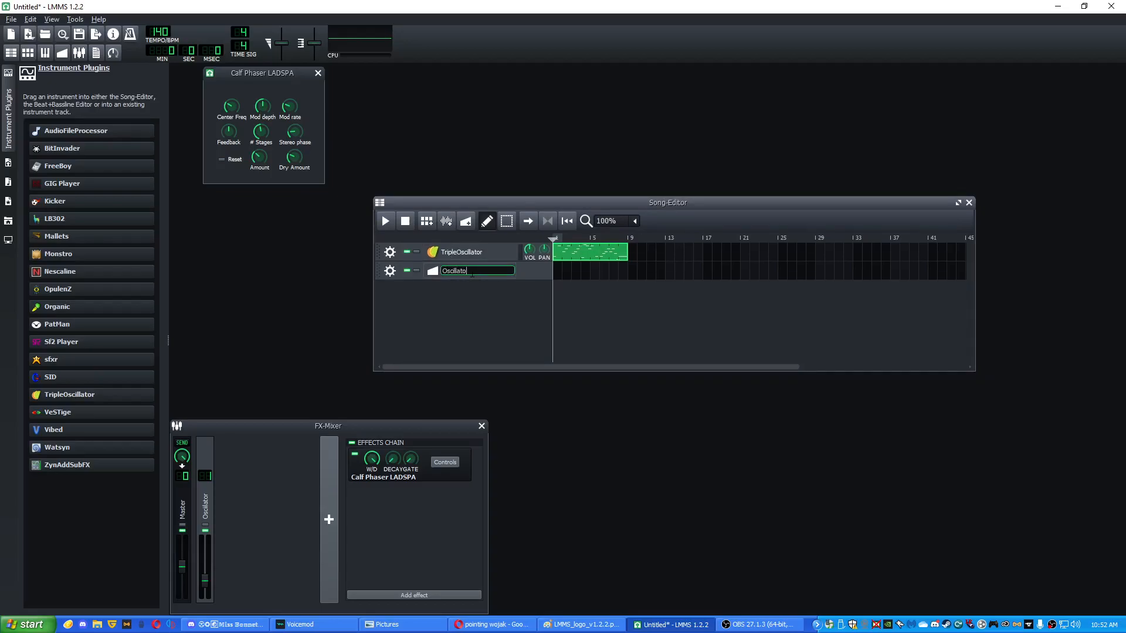
type("me")
key("Return")
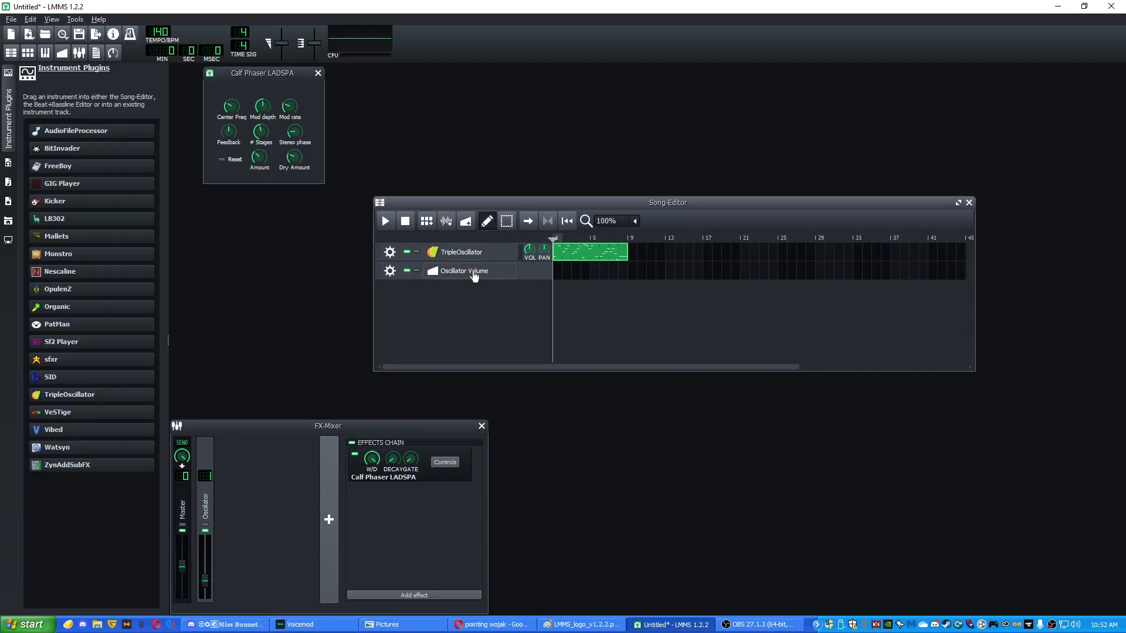
- Create an eight-bar clip on the Oscillator Volume track, link the Oscillator channel's volume fader to it and open it in the Automation Editor
left_click_drag(560, 271, 628, 279)
left_click_drag(289, 428, 417, 402)
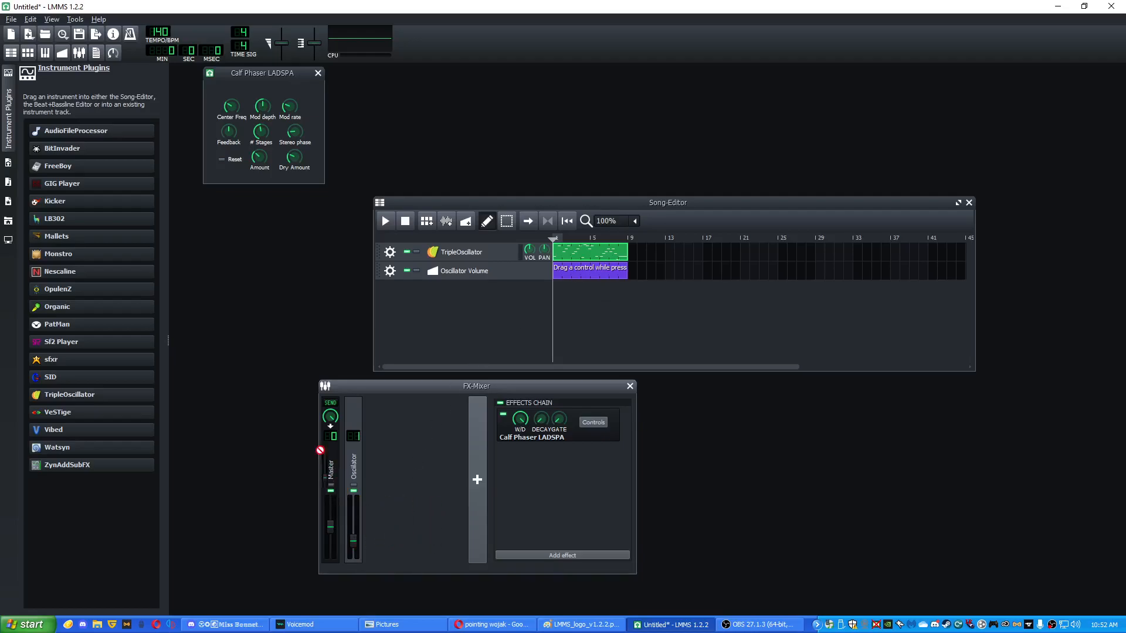
left_click_drag(568, 269, 570, 271)
double_click(571, 271)
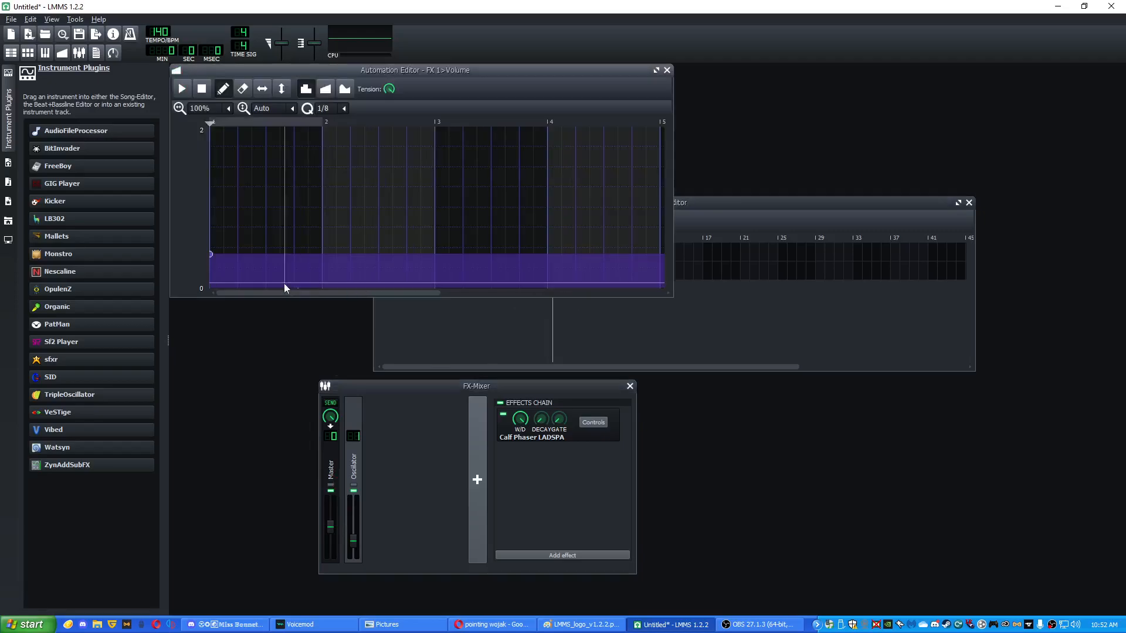
- Automate a linear volume fade-in from 0 at the clip's start to 0.431 at bar 5, and play it briefly
scroll(494, 256, "down", 2)
scroll(474, 262, "up", 1)
mouse_move(413, 285)
left_mouse_down()
mouse_move(445, 263)
mouse_move(435, 256)
left_mouse_up()
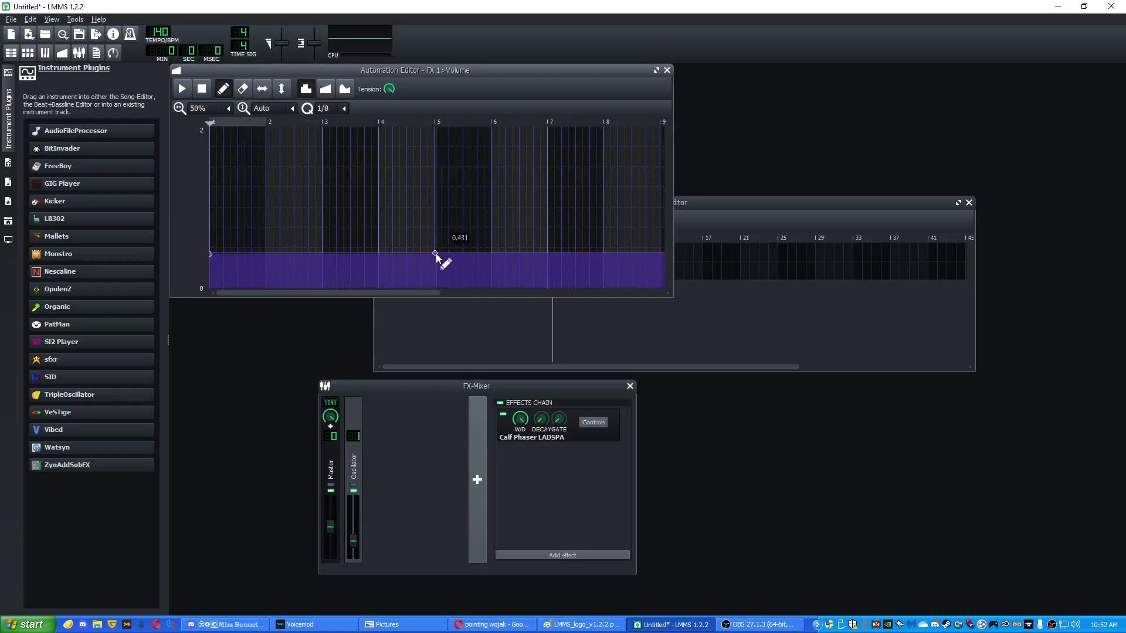
left_click_drag(212, 256, 209, 283)
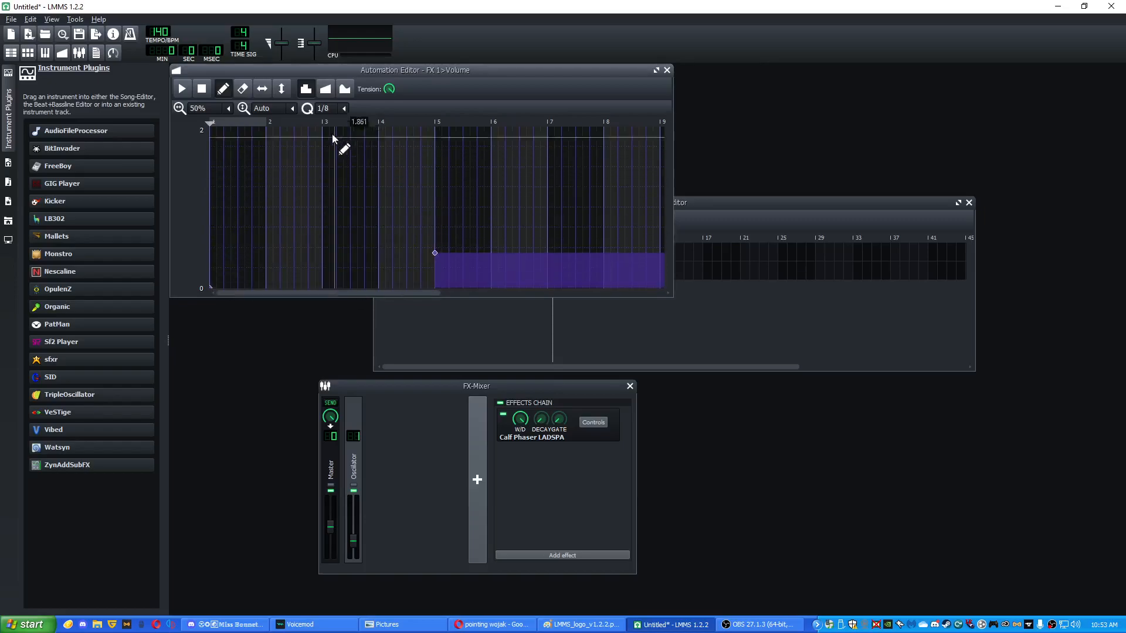
left_click(326, 89)
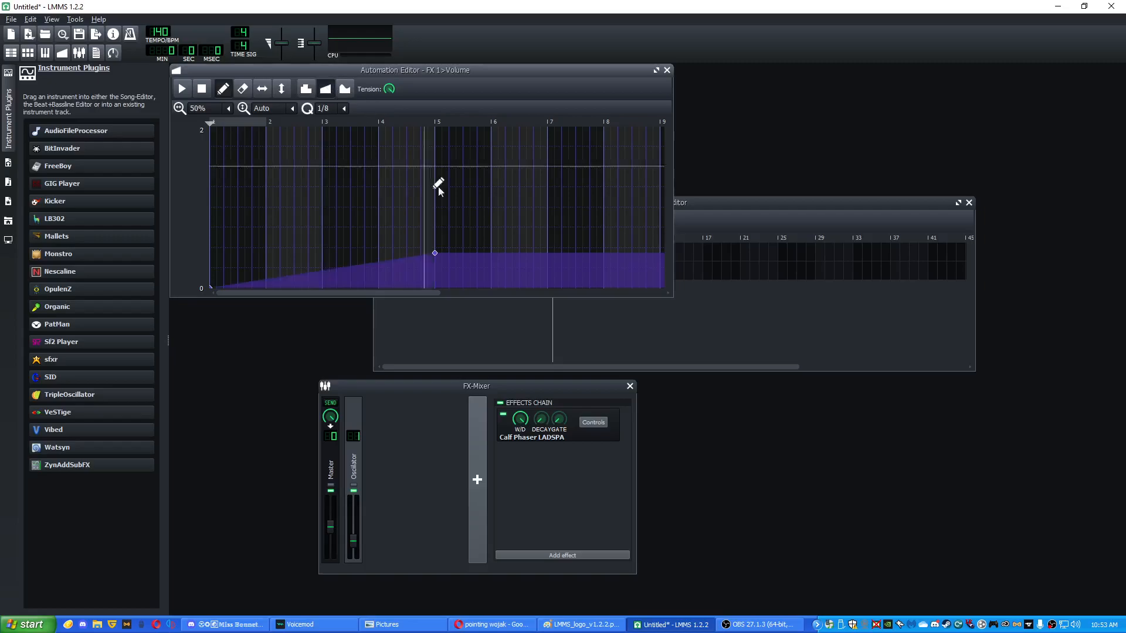
key("space")
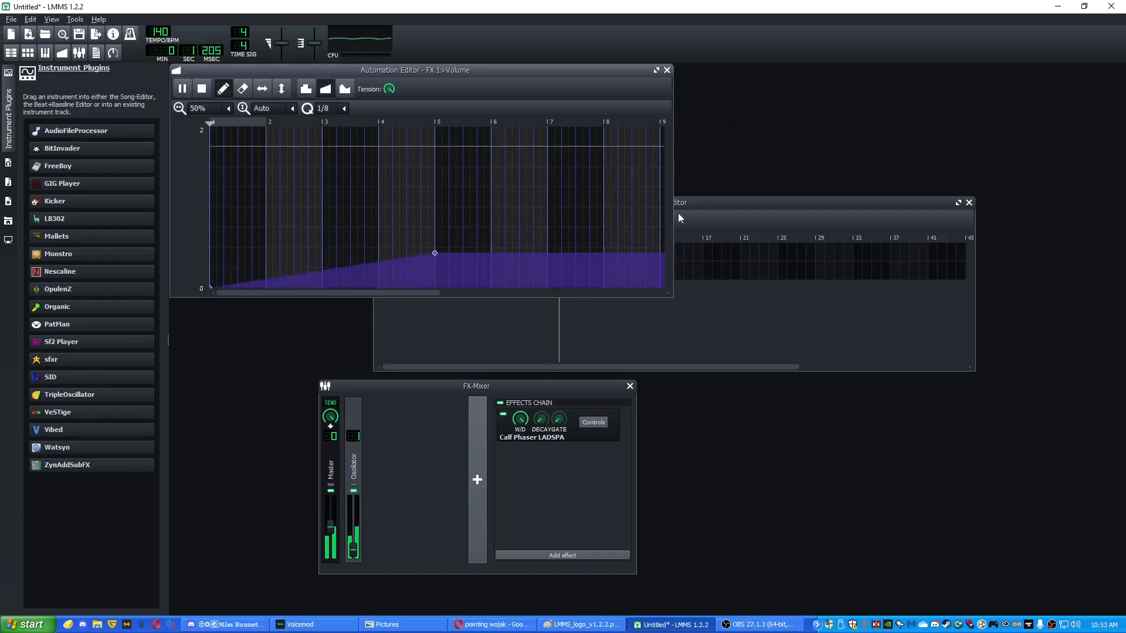
key("space")
- Switch the fade to a smooth curve, raise its bar 5 point, add a point of 0.204 midway through bar 3 and play it
left_click(347, 94)
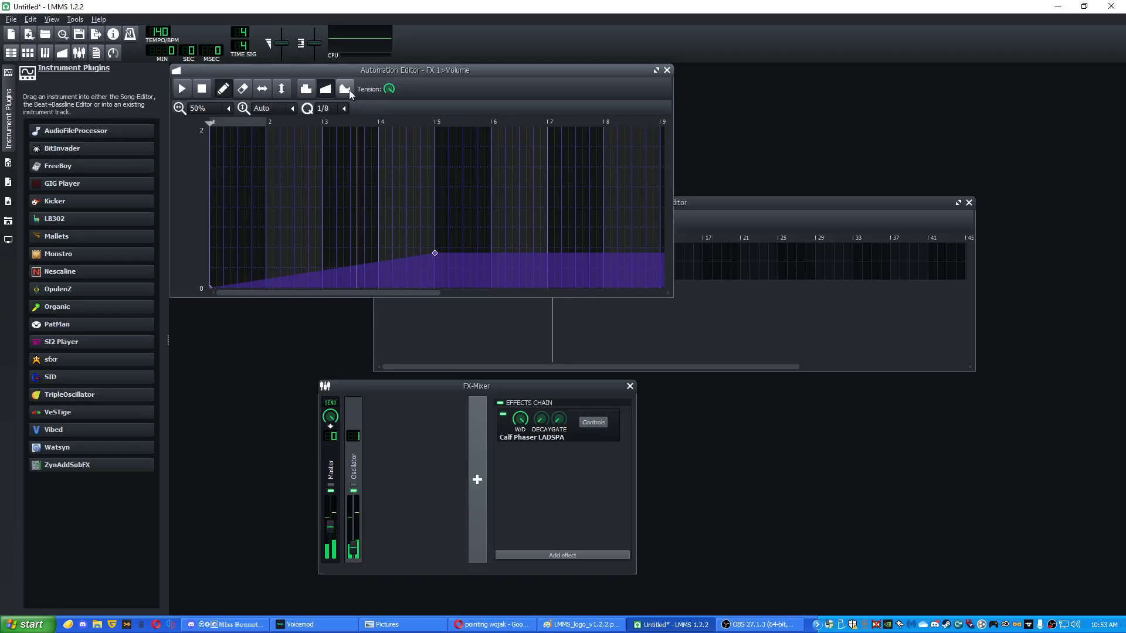
mouse_move(434, 252)
left_mouse_down()
mouse_move(440, 211)
mouse_move(445, 231)
mouse_move(436, 223)
left_mouse_up()
mouse_move(342, 257)
left_mouse_down()
mouse_move(340, 281)
mouse_move(351, 270)
left_mouse_up()
key("space")
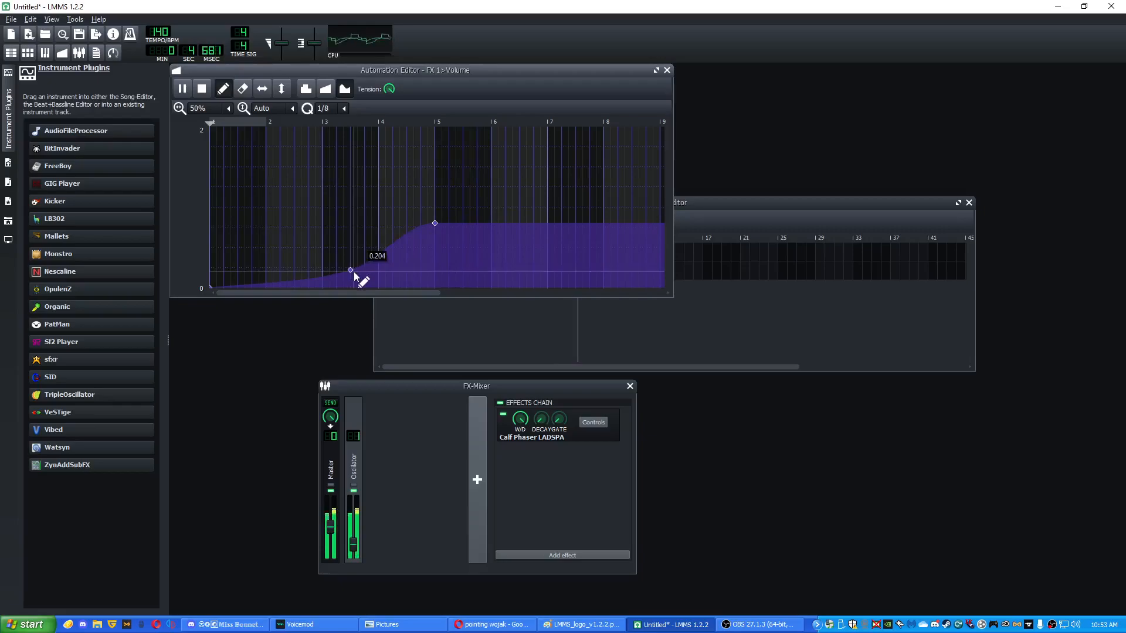
- Lower the bar 5 volume point, move the middle point to bar 4 slightly lower, and close the Automation Editor
left_click_drag(439, 238, 436, 252)
left_click_drag(350, 269, 378, 275)
key("space")
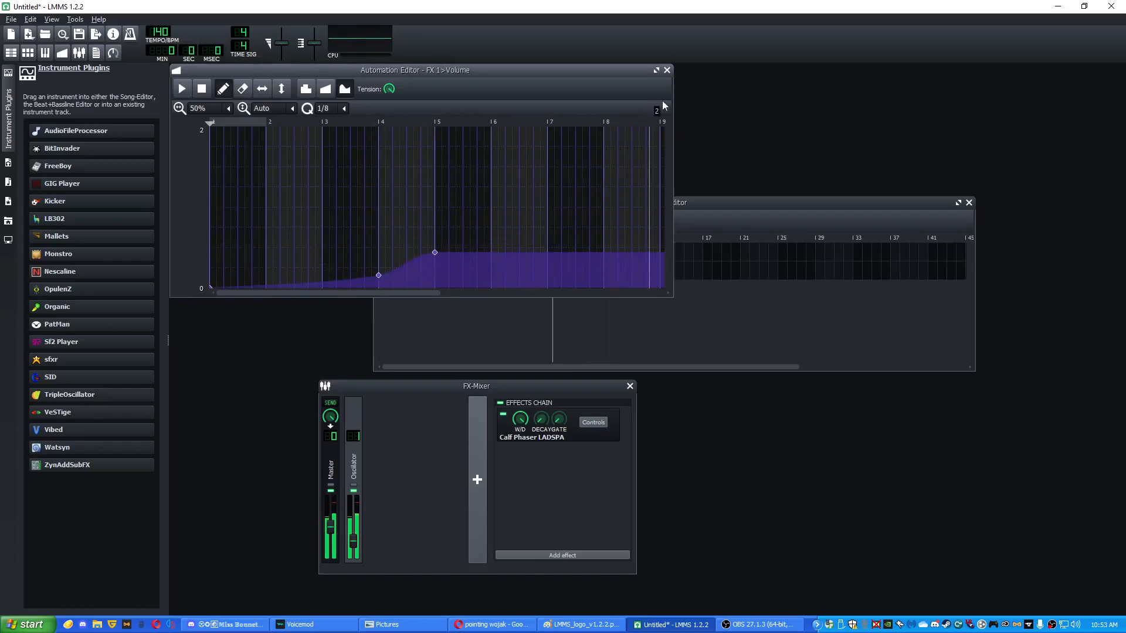
left_click(667, 71)
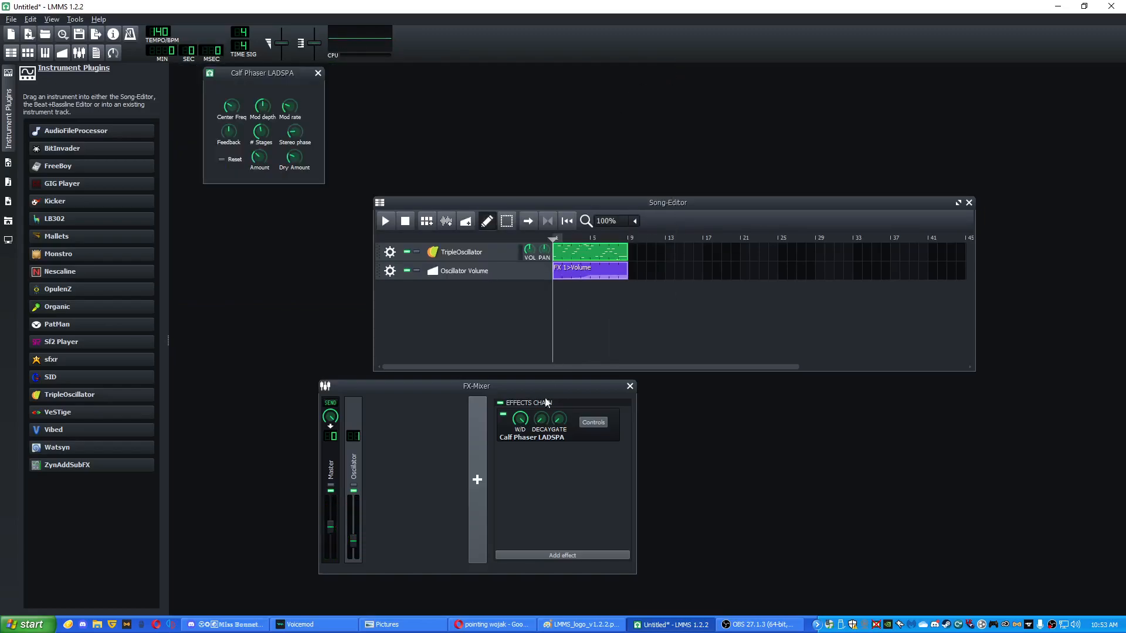
- Add the TAL-Reverb-2-64 effect to the Oscillator channel and position its window below the Song-Editor tracks
left_click(573, 554)
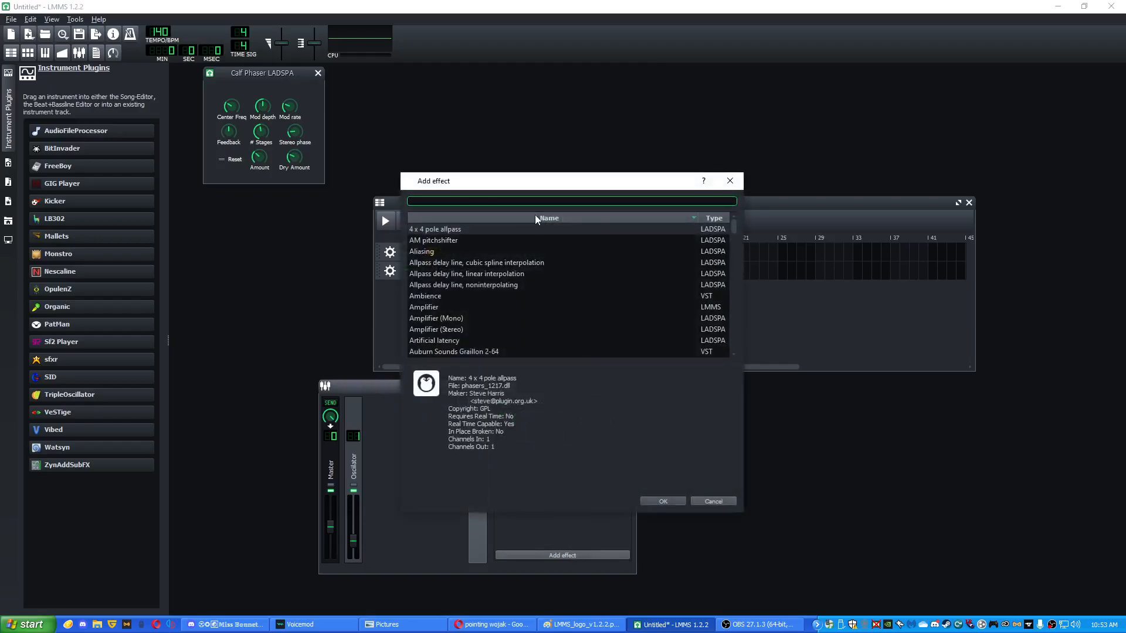
type("reverb")
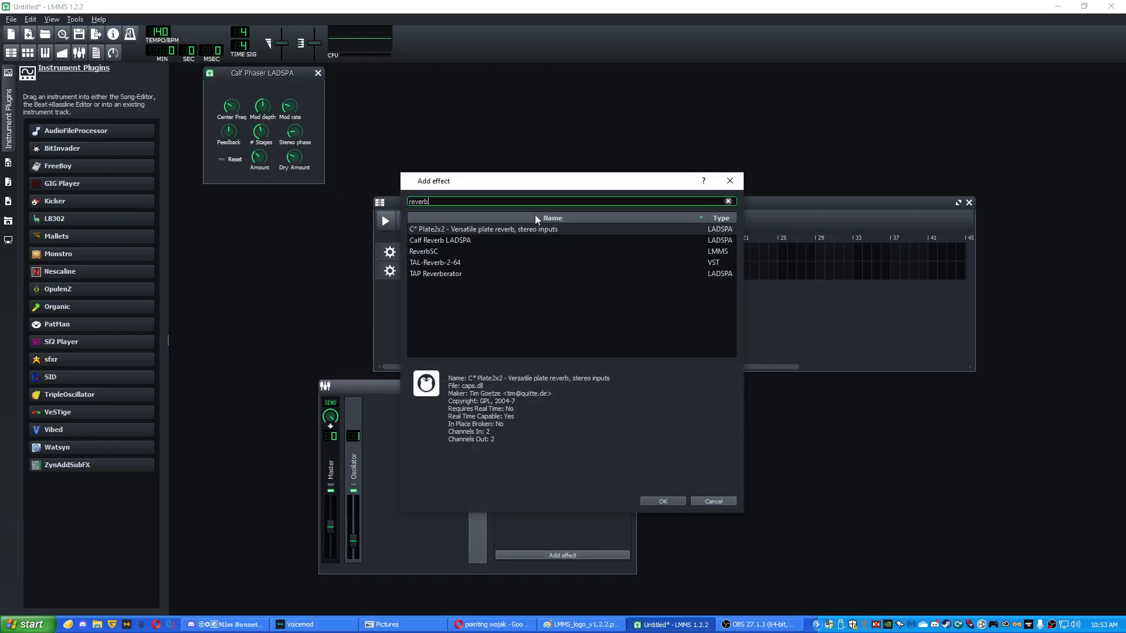
left_click(460, 265)
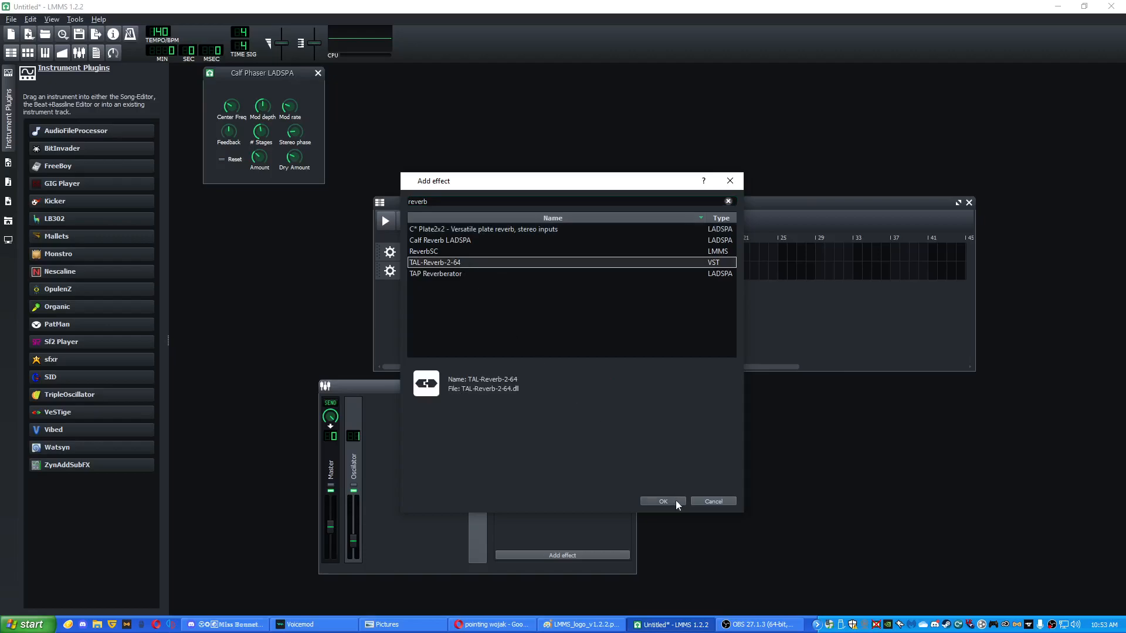
left_click(674, 500)
left_click_drag(818, 379, 634, 320)
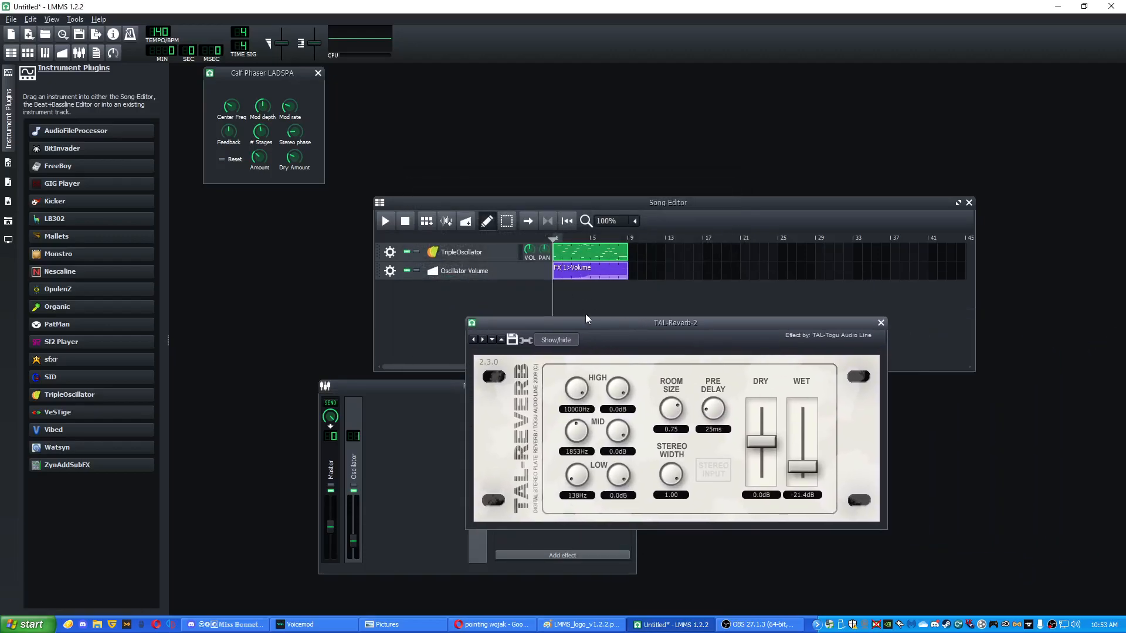
- Make room around the TAL-Reverb-2 window, examine its automatable parameter knobs, and close them along with the Calf Phaser controls
left_click_drag(704, 200, 684, 144)
key("space")
key("space")
left_click_drag(616, 323, 480, 257)
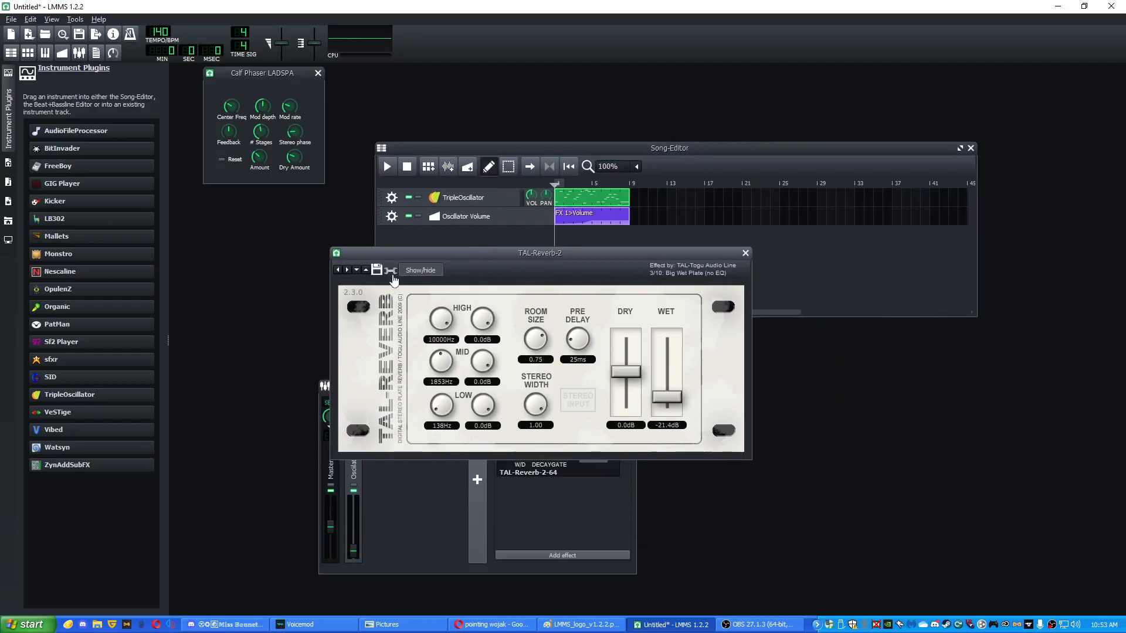
left_click(391, 272)
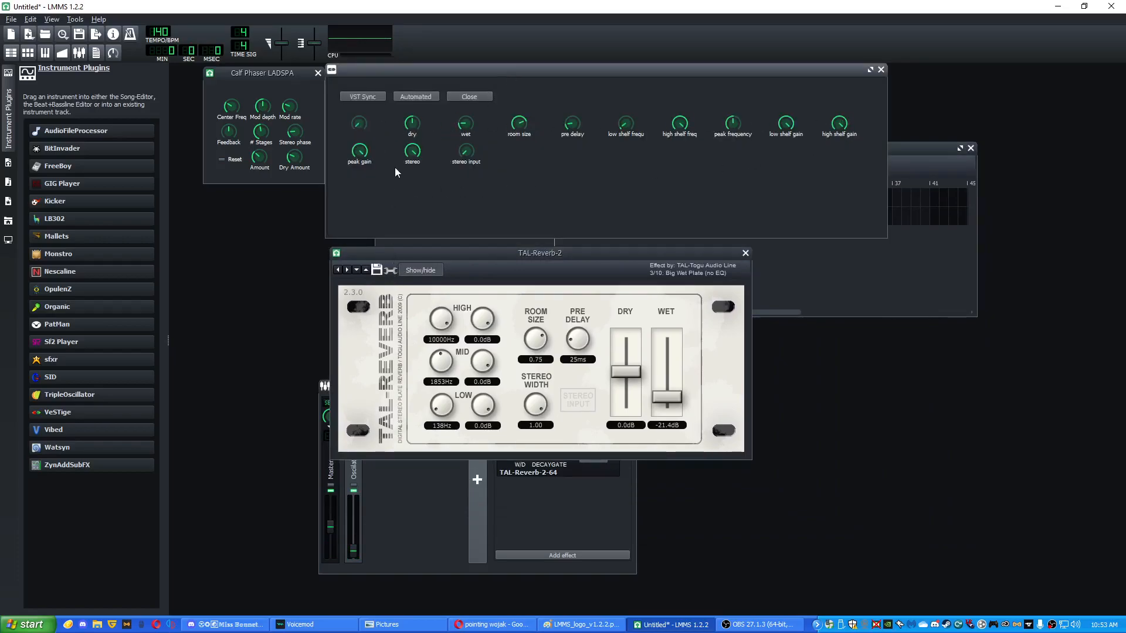
left_click(317, 71)
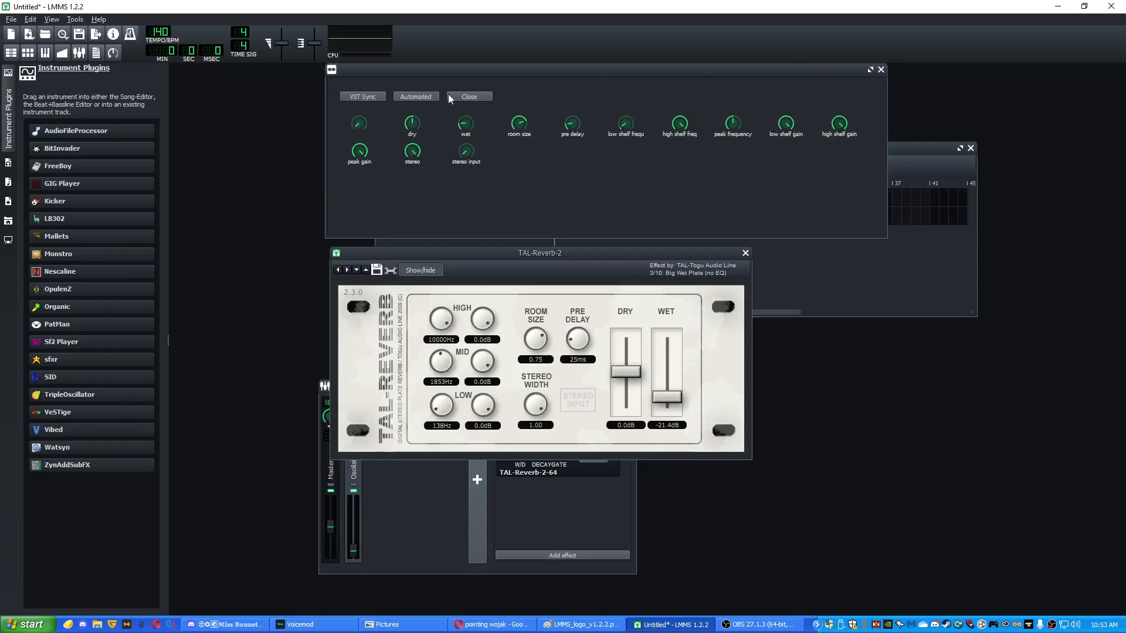
left_click(467, 95)
- Close the TAL-Reverb-2 window and remove the reverb from the Oscillator channel's effects chain
left_click(745, 253)
right_click(560, 473)
left_click(582, 524)
- Spread out the Song-Editor and FX-Mixer windows, then add a Beat/Bassline track and open it in the Beat+Bassline Editor
left_click_drag(773, 153, 573, 77)
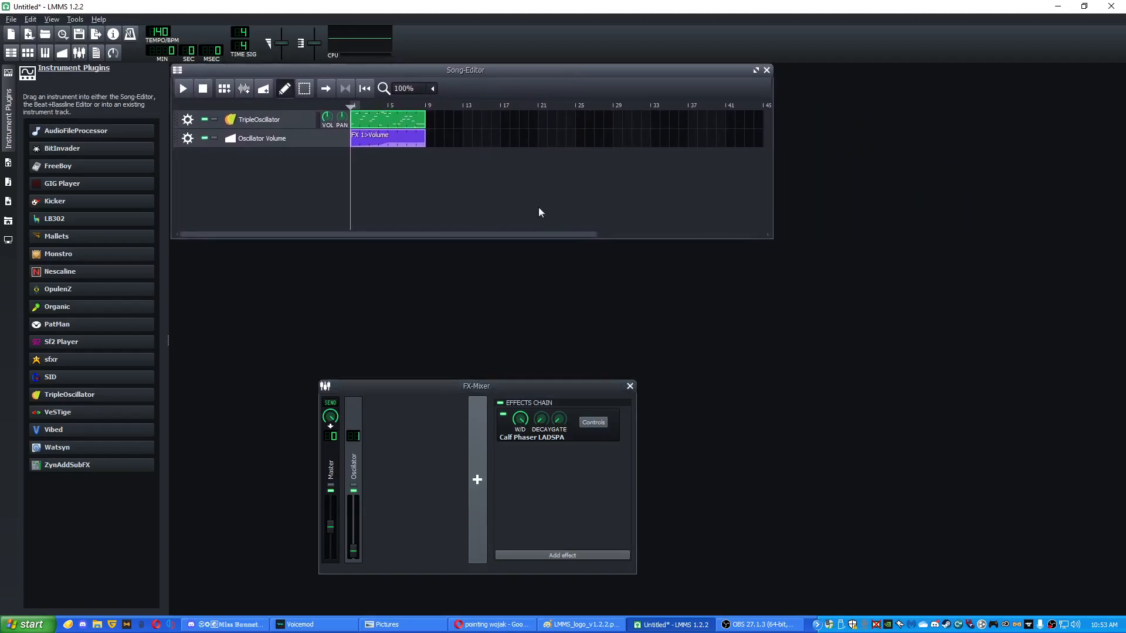
left_click_drag(547, 385, 665, 415)
left_click(225, 90)
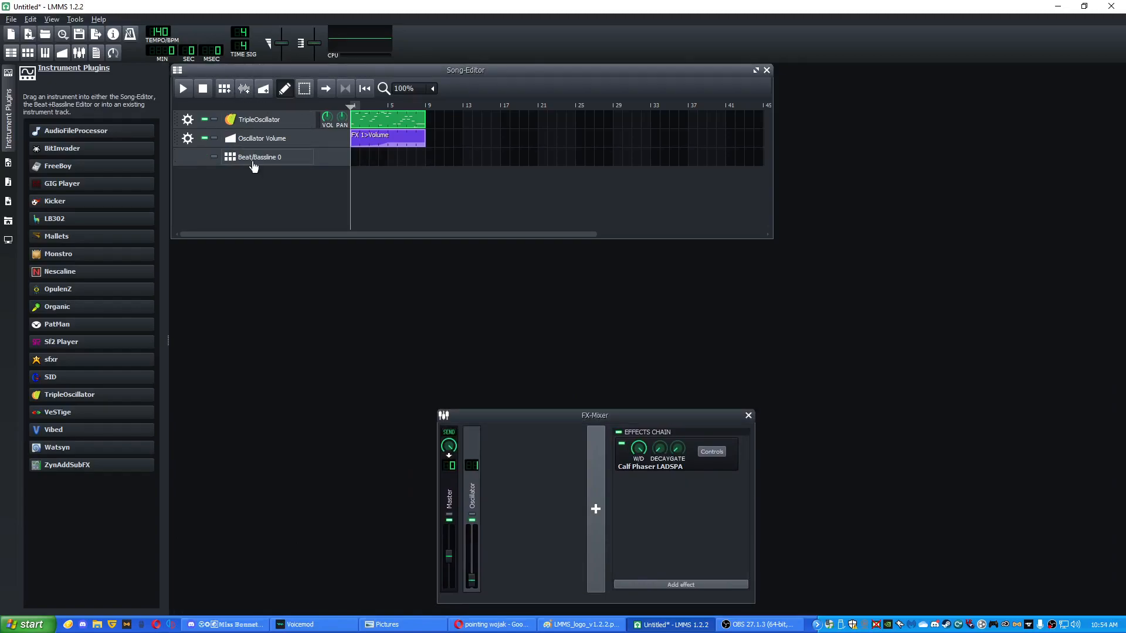
left_click(252, 162)
left_click_drag(777, 71, 585, 157)
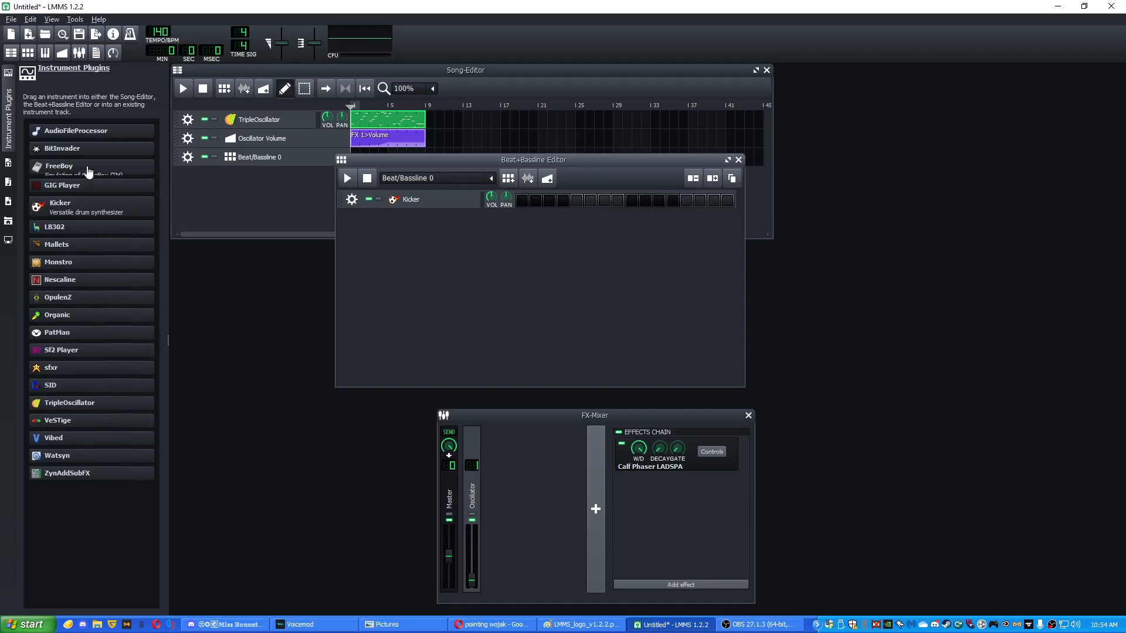
- Add an AudioFileProcessor instrument below the Kicker in the Beat+Bassline Editor and open its settings
mouse_move(79, 139)
left_click_drag(79, 138, 426, 236)
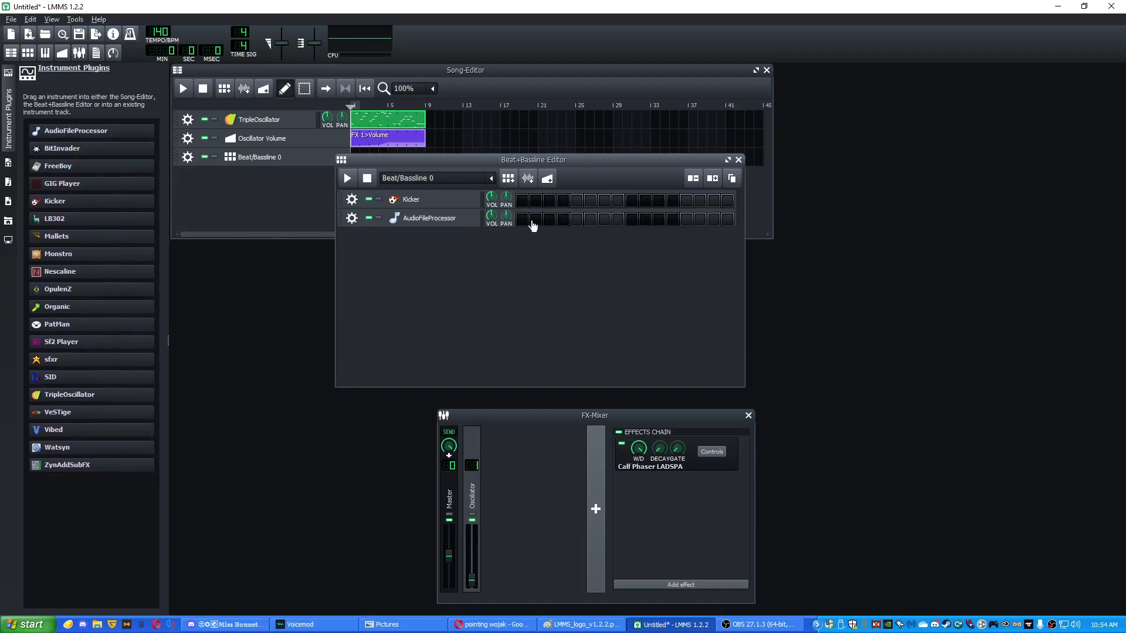
left_click(412, 218)
- Load 909 snare.wav from the Desktop's flps audio folder into the AudioFileProcessor and audition the sample
left_click(819, 213)
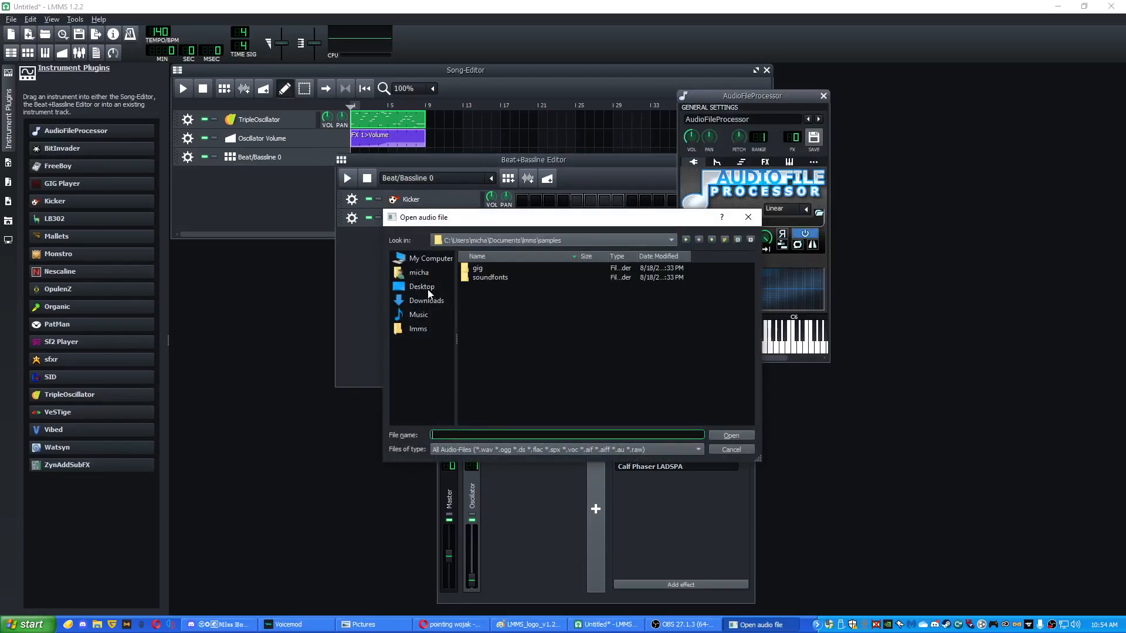
left_click(422, 287)
double_click(478, 408)
double_click(496, 293)
left_click(494, 270)
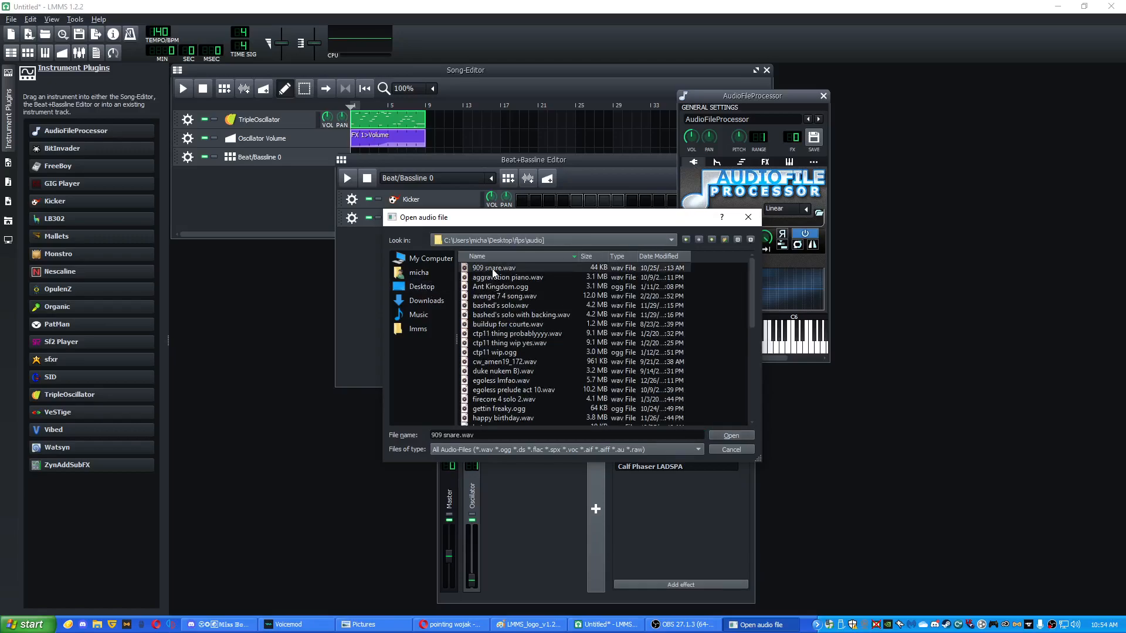
left_click(716, 434)
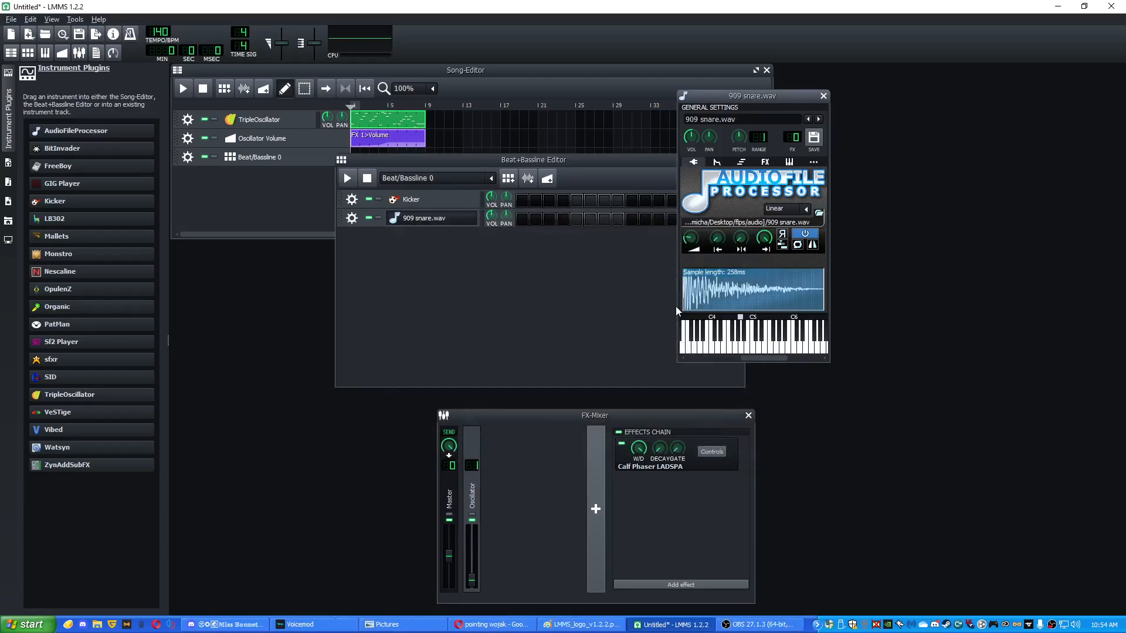
left_click(741, 347)
left_click(741, 347)
- Place a 909 snare hit on step 5 and Kicker hits on steps 1 and 5, previewing the beat
left_click(575, 222)
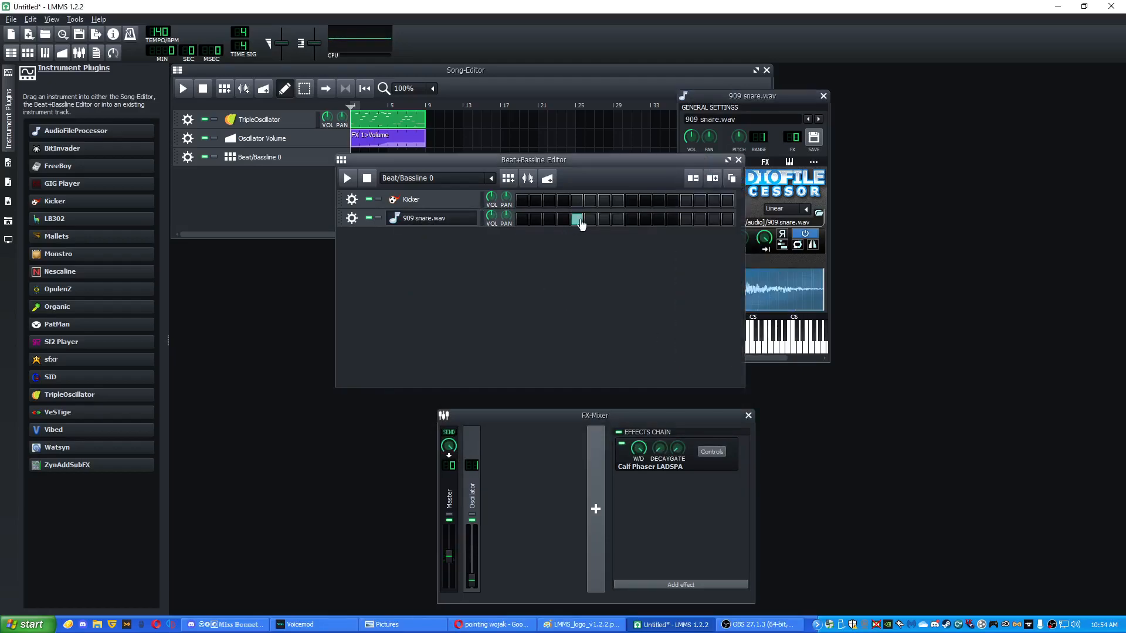
left_click(347, 178)
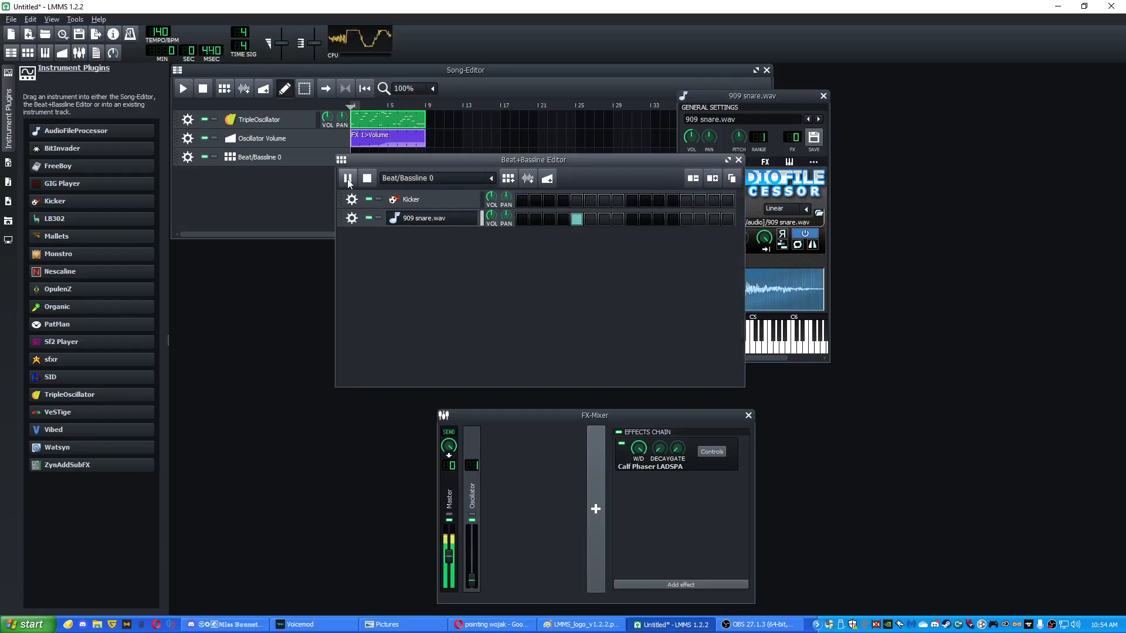
left_click(367, 178)
left_click(522, 201)
left_click(578, 202)
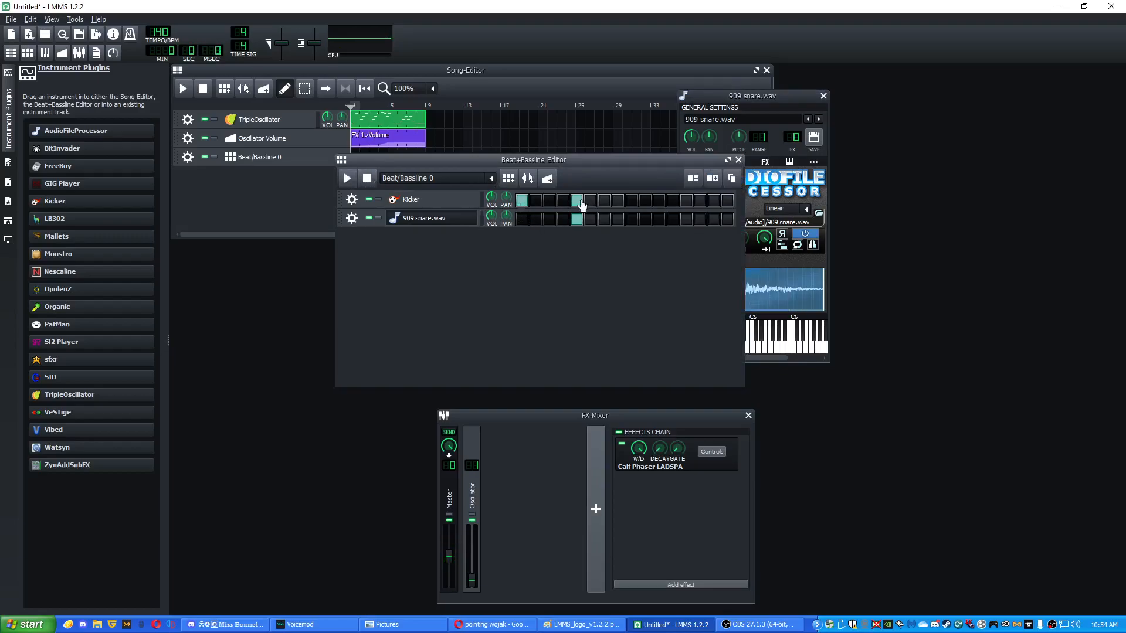
left_click(350, 178)
left_click(367, 179)
- Open the Kicker's settings over the Beat+Bassline Editor and raise its start distortion while auditioning the sound
left_click(397, 197)
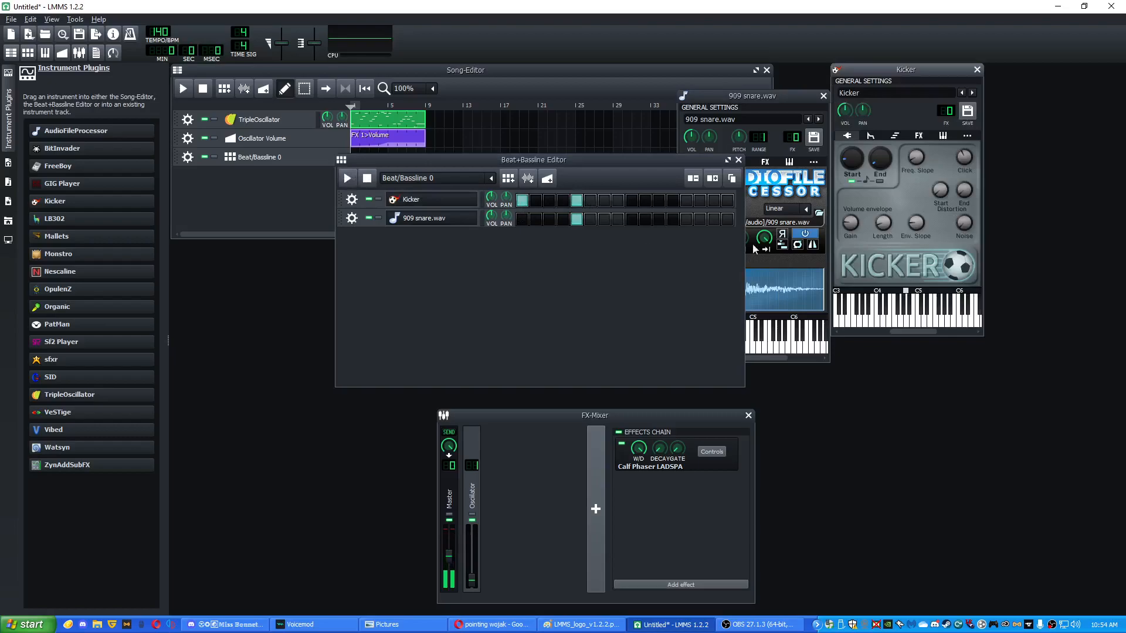
left_click_drag(891, 77, 566, 196)
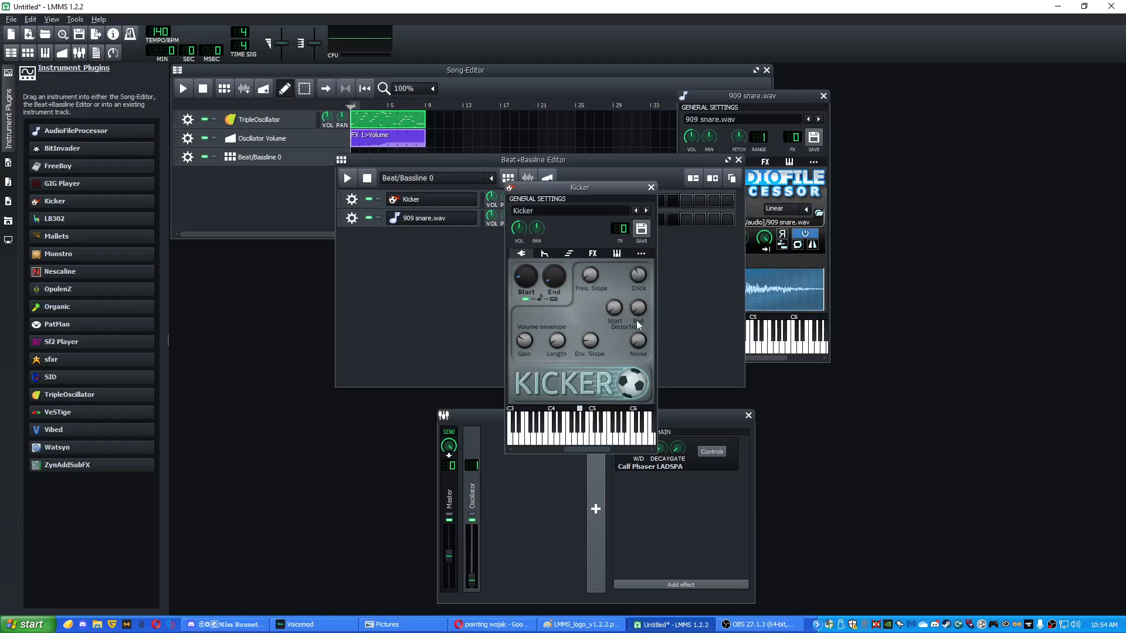
left_click(578, 447)
left_click(579, 440)
left_click_drag(617, 305, 622, 290)
left_click(580, 440)
left_click(581, 441)
left_click(580, 440)
- Check the Kicker's envelope page, then increase the Kicker's noise amount and audition it
left_click(545, 254)
left_click(524, 258)
left_click(579, 440)
left_click_drag(637, 344, 641, 316)
left_click(580, 441)
- Set the Kicker's start frequency to 5 Hz and lower its end frequency, auditioning the result
left_click(529, 285)
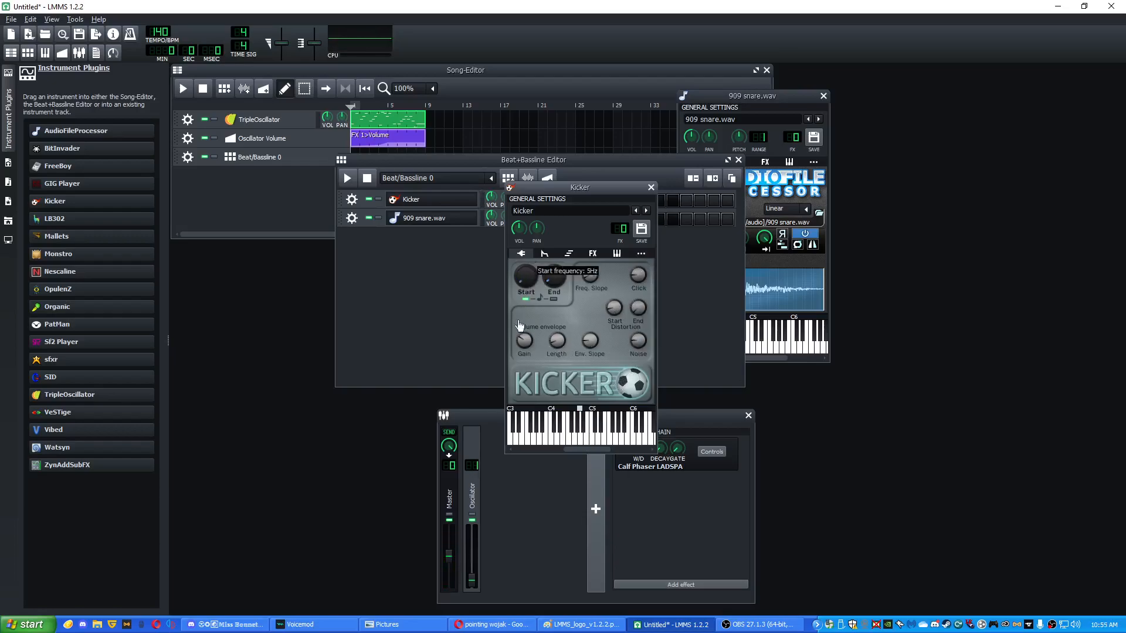
left_click(542, 440)
left_click_drag(557, 274, 554, 300)
left_click(541, 442)
left_click(580, 440)
left_click(581, 441)
- Audition the adjusted Kicker on several different notes and close its settings
left_click(538, 440)
left_click(578, 436)
left_click(557, 439)
left_click(574, 439)
left_click(575, 438)
left_click(579, 438)
left_click(579, 436)
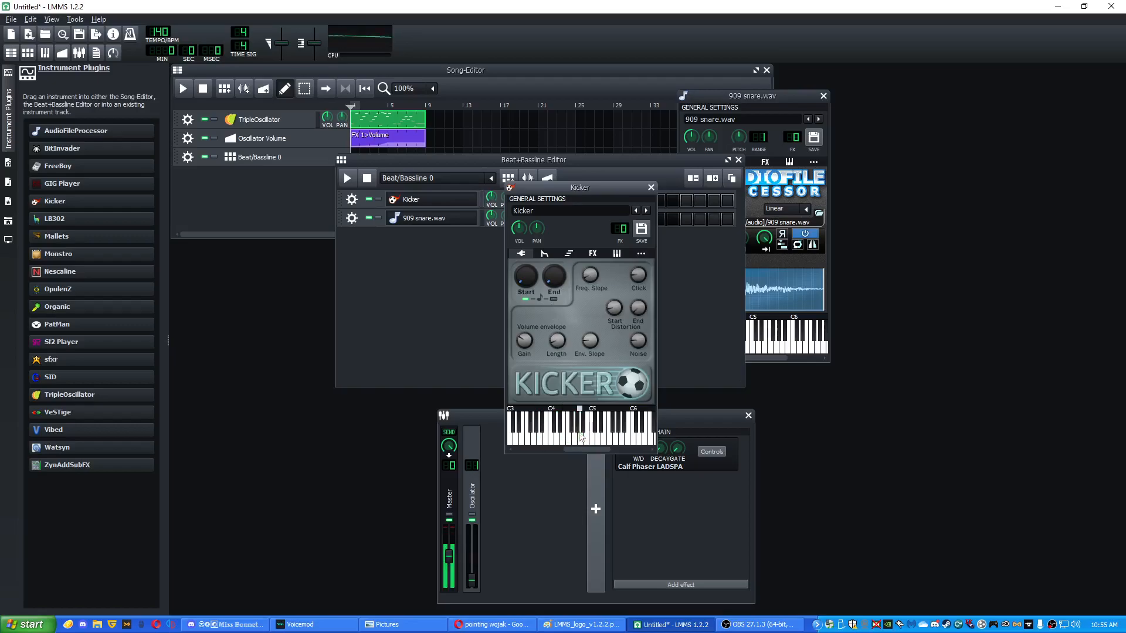
left_click(582, 443)
left_click(651, 187)
- Add Kicker hits on steps 9 and 13 and a 909 snare hit on step 13, previewing the beat in between
key("space")
left_click(631, 200)
key("space")
left_click(686, 200)
left_click(686, 219)
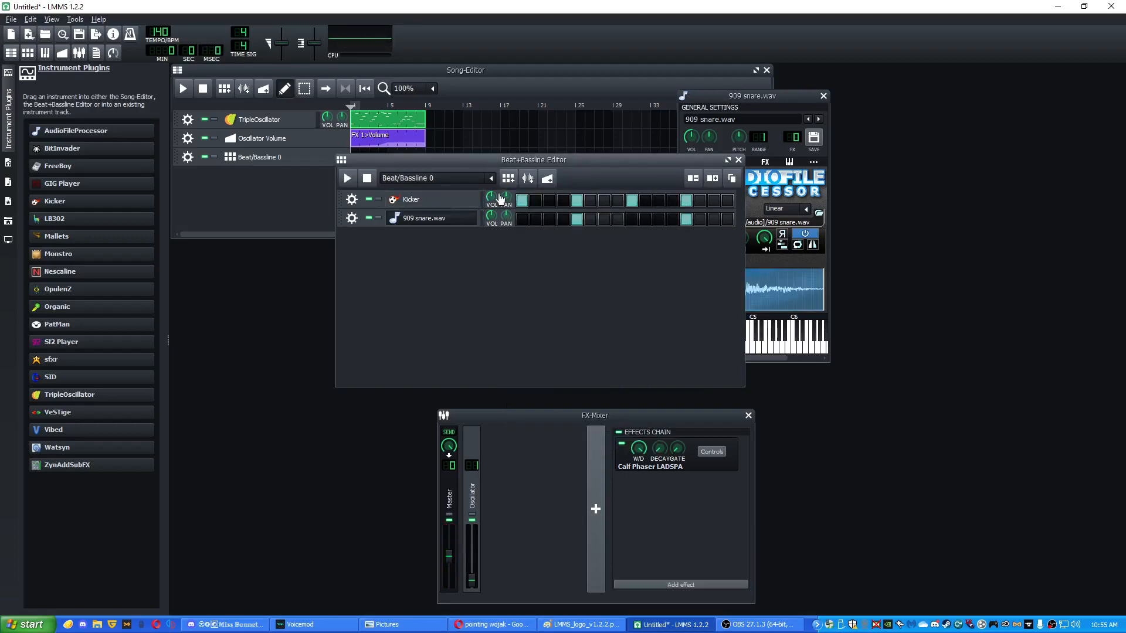
- Lower the volumes of the Kicker and 909 snare tracks while previewing the beat
key("space")
left_click_drag(493, 196, 493, 203)
left_click_drag(492, 216, 493, 191)
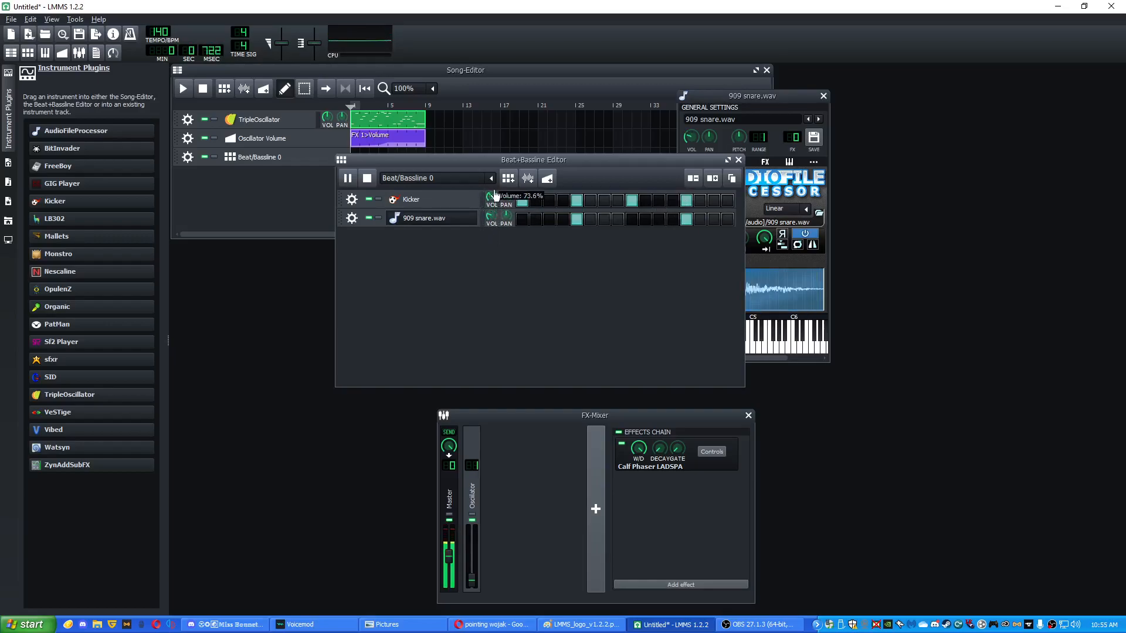
key("space")
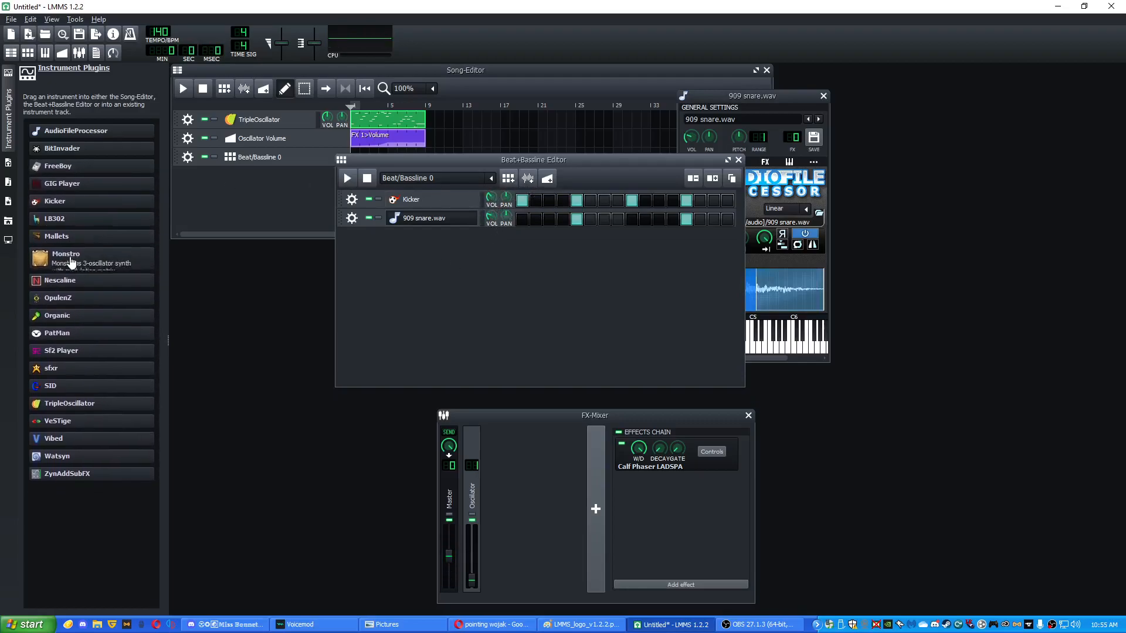
- Add a TripleOscillator track to Beat/Bassline 0 and set all three of its oscillators to white noise
left_click_drag(64, 402, 409, 253)
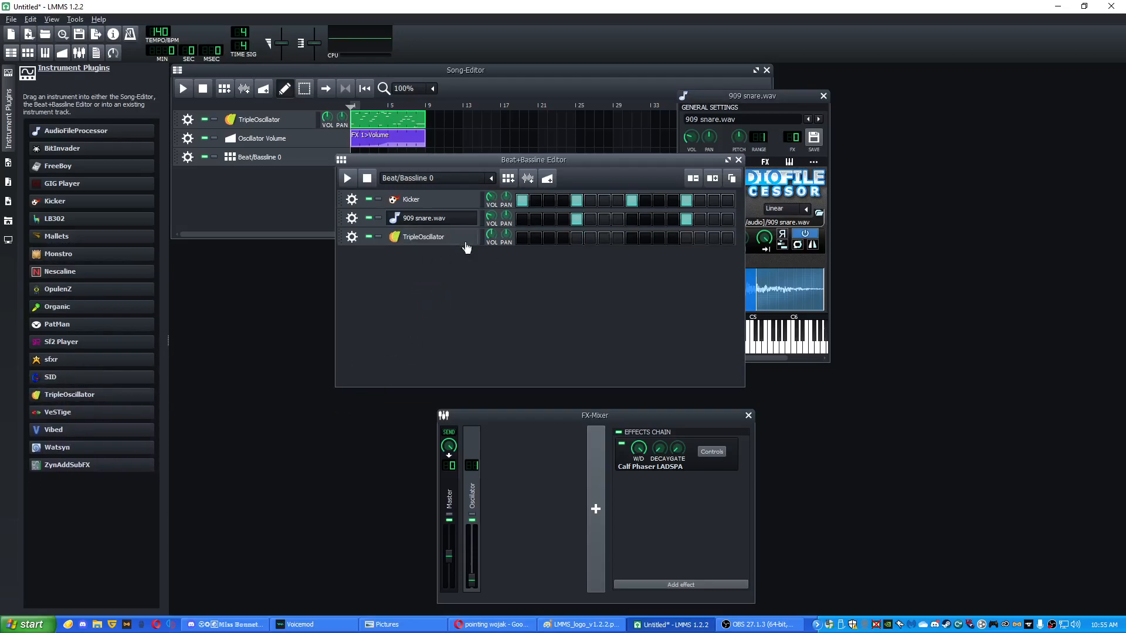
left_click(640, 319)
left_click(640, 349)
left_click(640, 380)
- Raise the TripleOscillator's volume envelope amount and shape the envelope into a short percussive burst, auditioning the result
left_click(542, 253)
left_click_drag(645, 285, 645, 258)
left_click_drag(541, 303, 561, 345)
left_click_drag(598, 309, 618, 356)
mouse_move(588, 304)
left_mouse_down()
mouse_move(602, 334)
mouse_move(596, 380)
mouse_move(584, 306)
mouse_move(587, 326)
left_mouse_up()
left_click(590, 435)
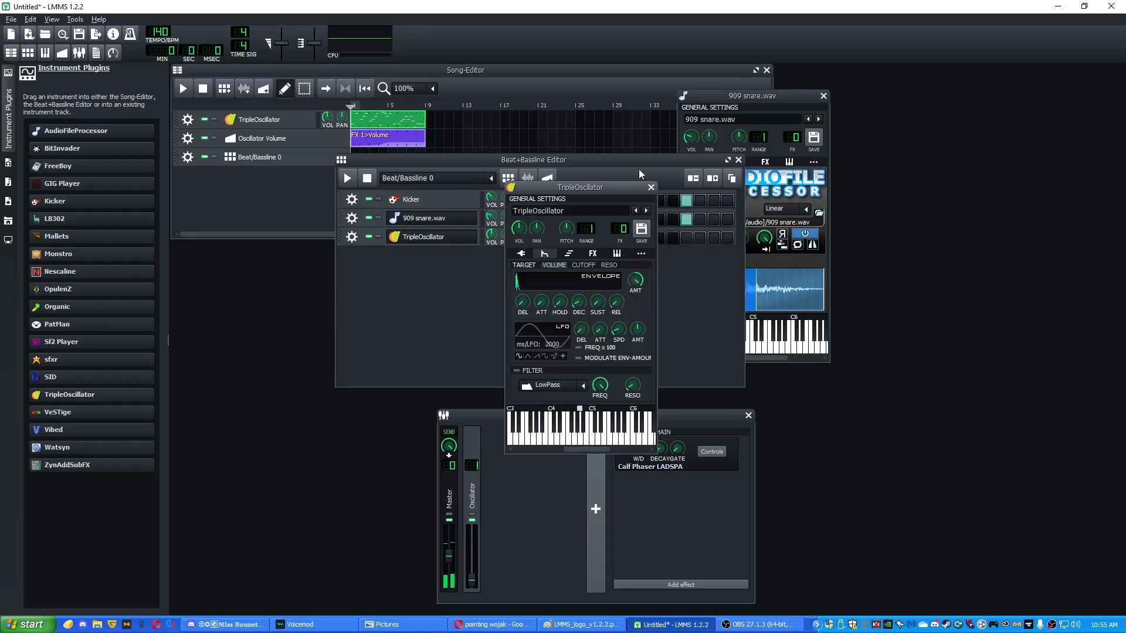
- Close the TripleOscillator settings, place its hits on every odd step from 1 to 15, and preview the beat
left_click(651, 187)
left_click(522, 238)
left_click(549, 238)
left_click(604, 238)
left_click(576, 238)
left_click(632, 238)
left_click(659, 238)
left_click(686, 238)
left_click(715, 240)
key("space")
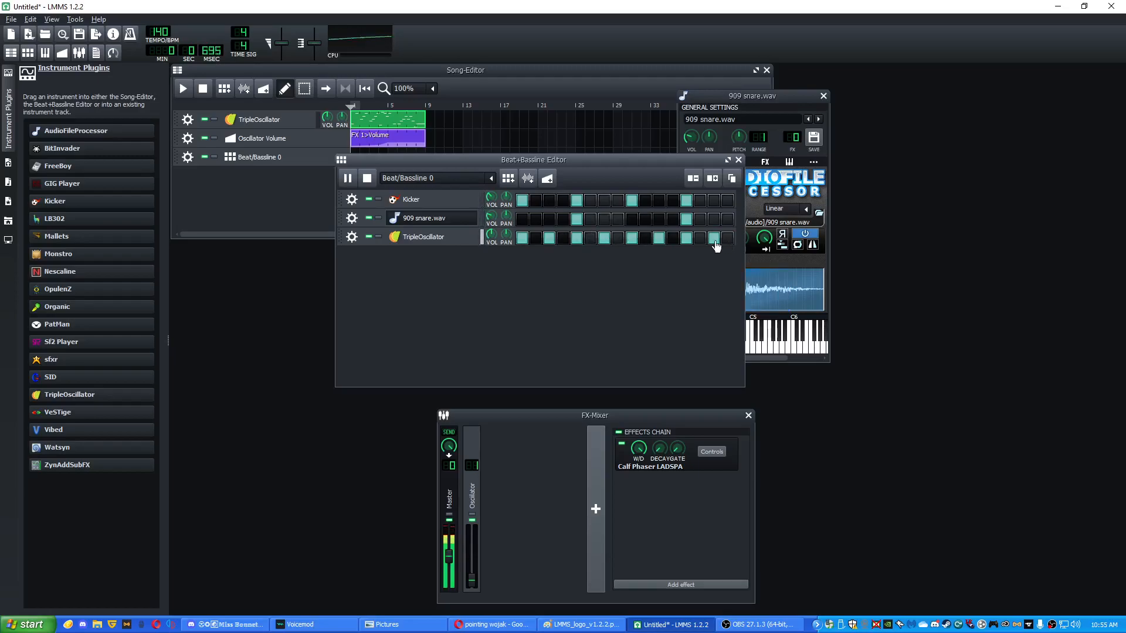
right_click(714, 241)
left_click(697, 270)
key("space")
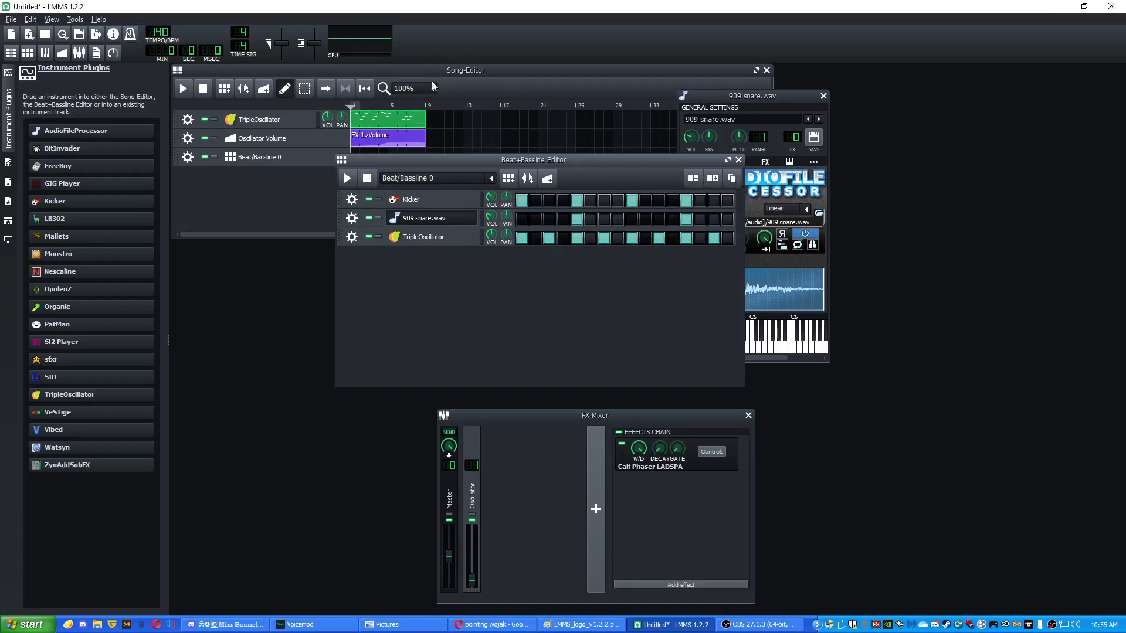
- Fill the Beat/Bassline 0 track in the Song-Editor from bar 1 through bar 8 and play the song
left_click(738, 160)
left_click_drag(353, 154, 427, 165)
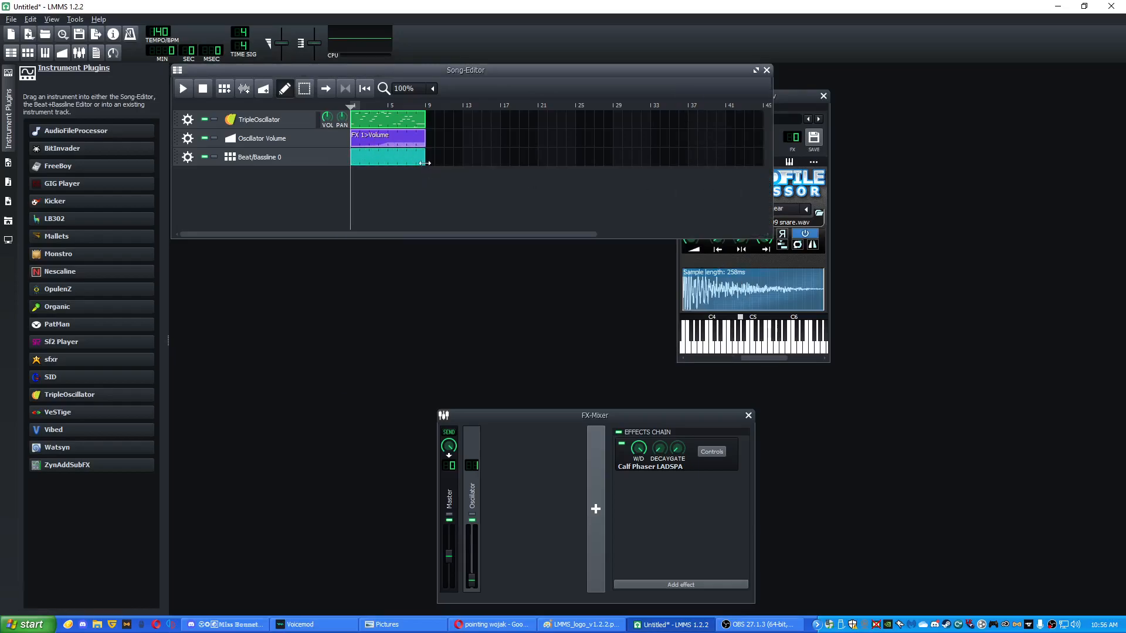
key("space")
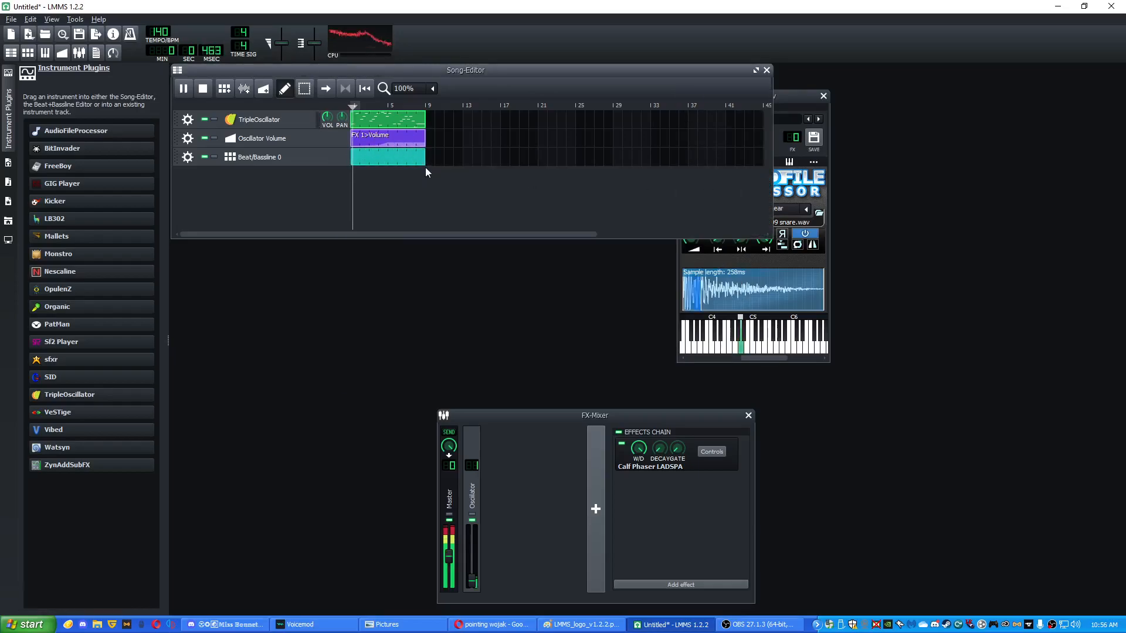
- Adjust the beat's track mix in the Beat+Bassline Editor while the song plays, and close the editor after stopping playback
left_click(310, 157)
left_click_drag(493, 220, 521, 202)
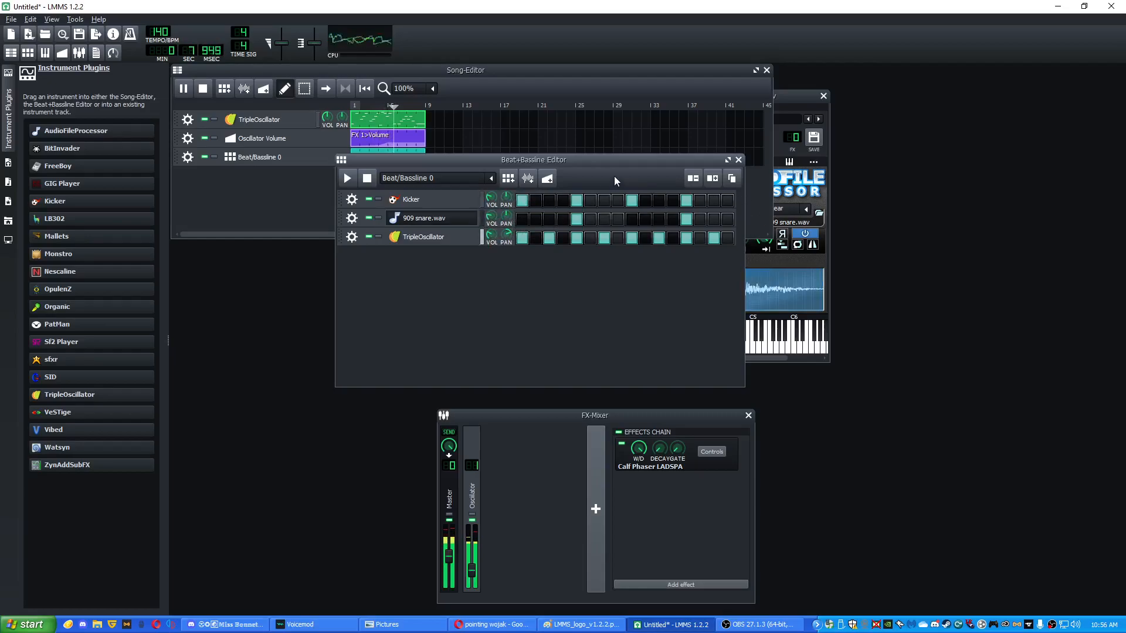
left_click(534, 71)
key("space")
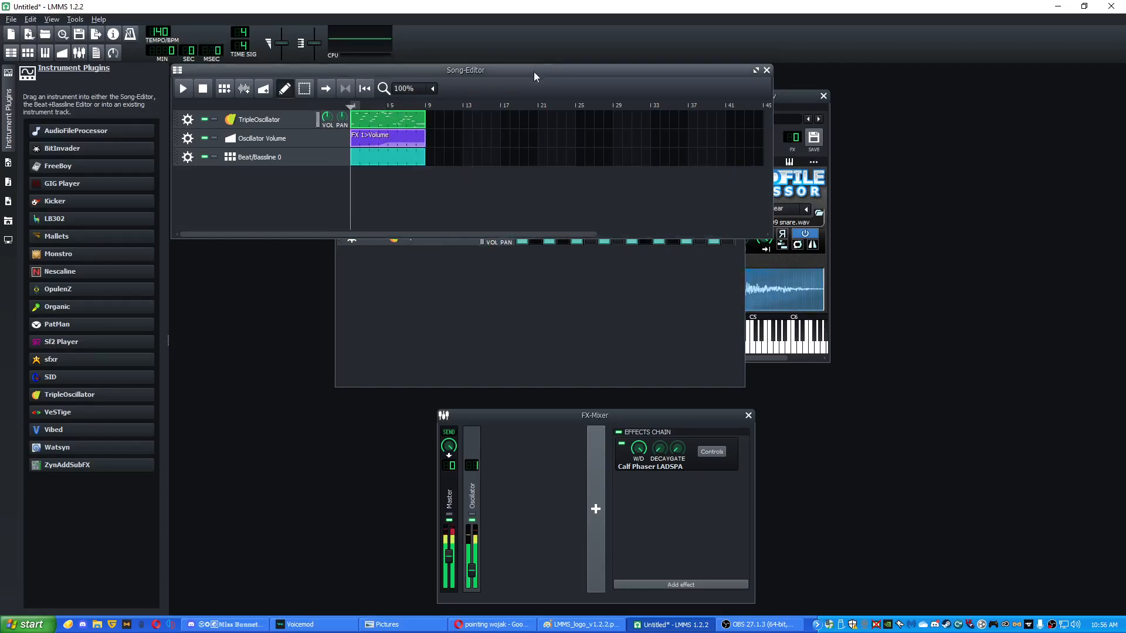
left_click(671, 624)
left_click(672, 626)
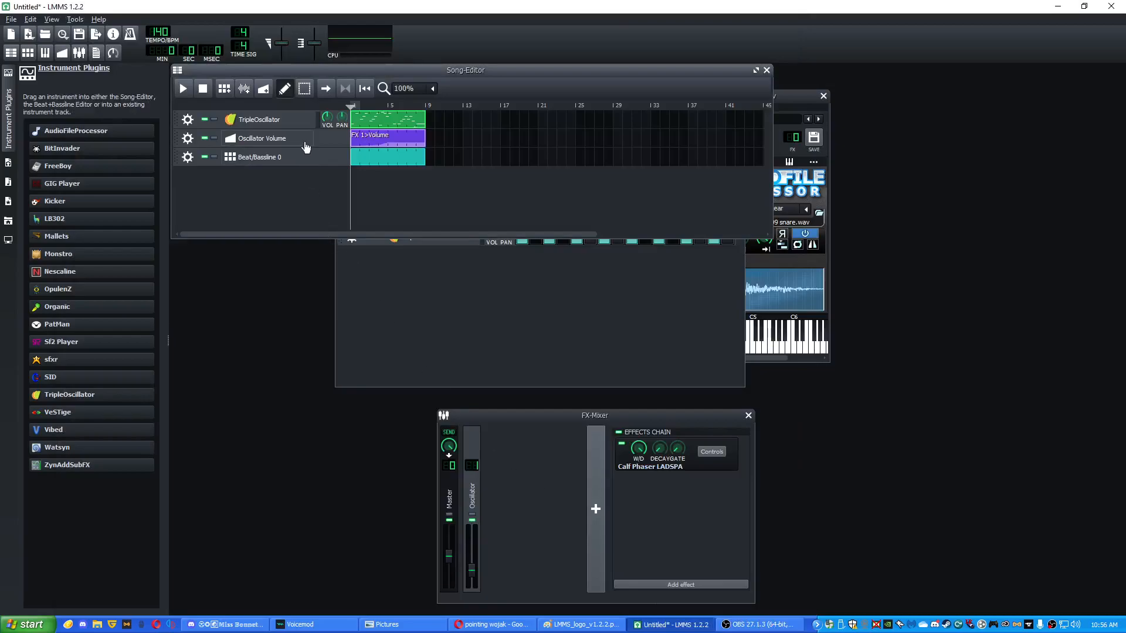
left_click(441, 292)
left_click(737, 159)
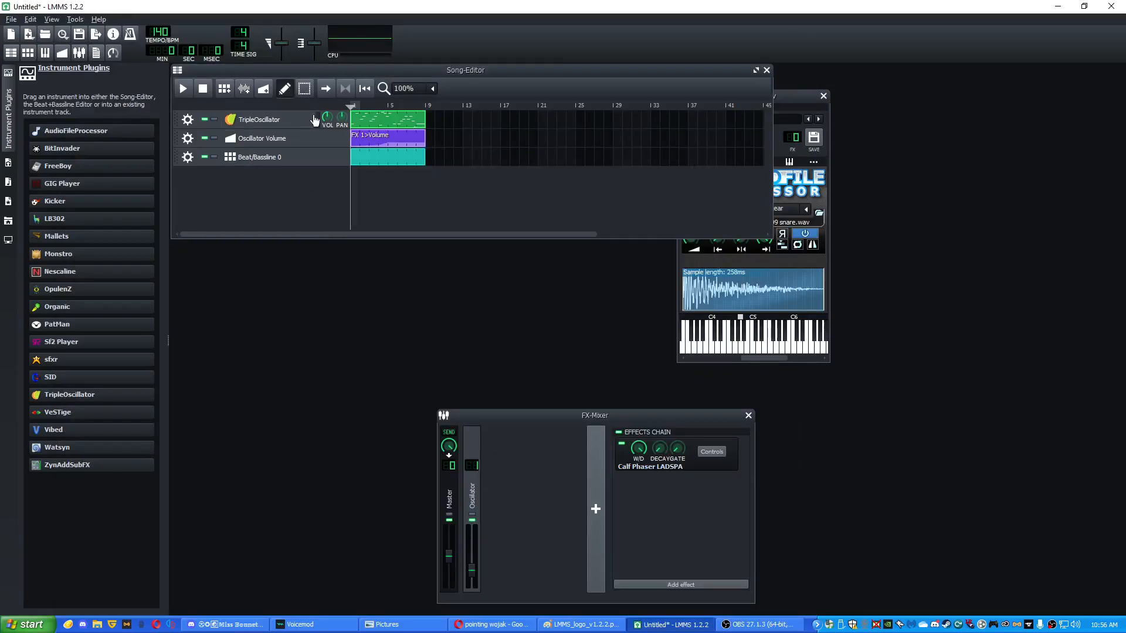
- Add a sample track and load "gettin freaky bpm 102 21-WarpedAye.ogg" from the desktop's flps folder at bar 1
left_click(245, 89)
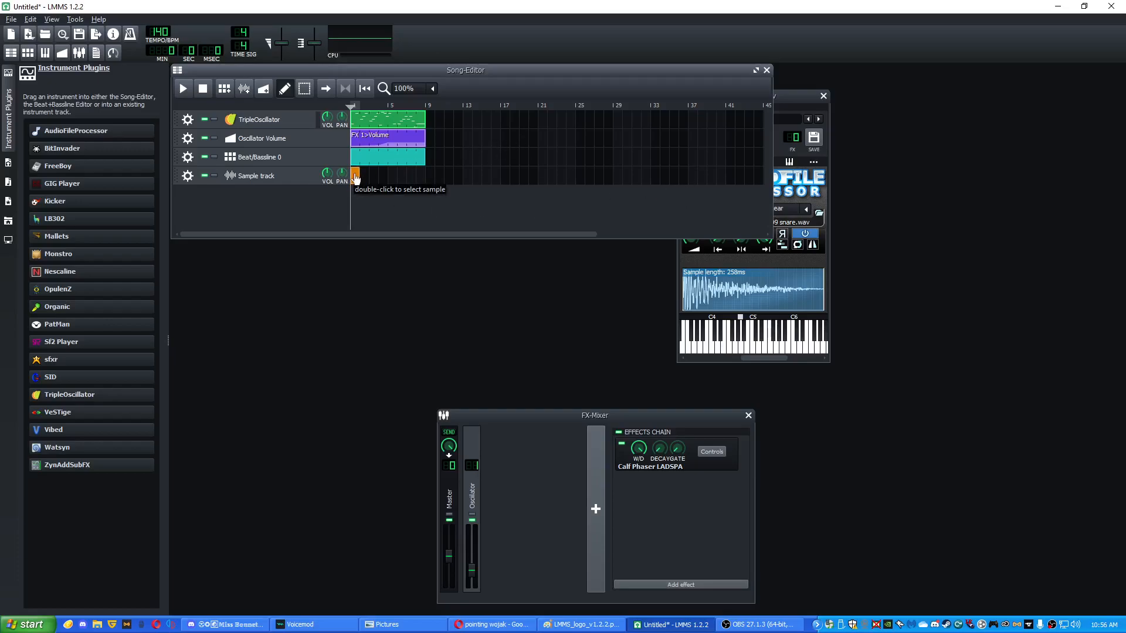
double_click(355, 177)
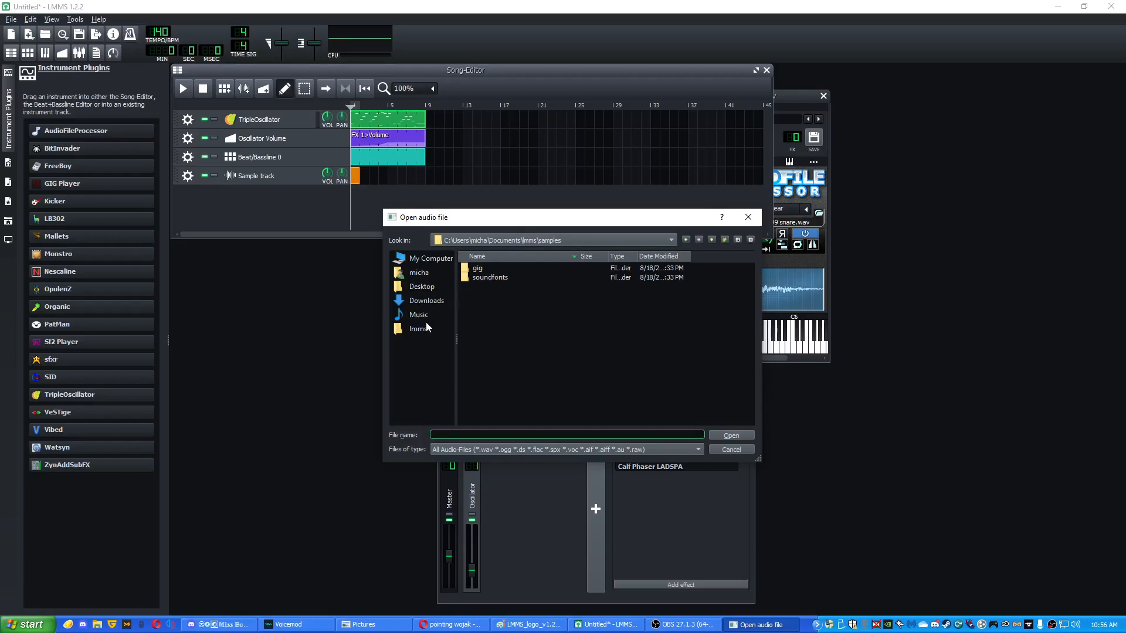
left_click(537, 240)
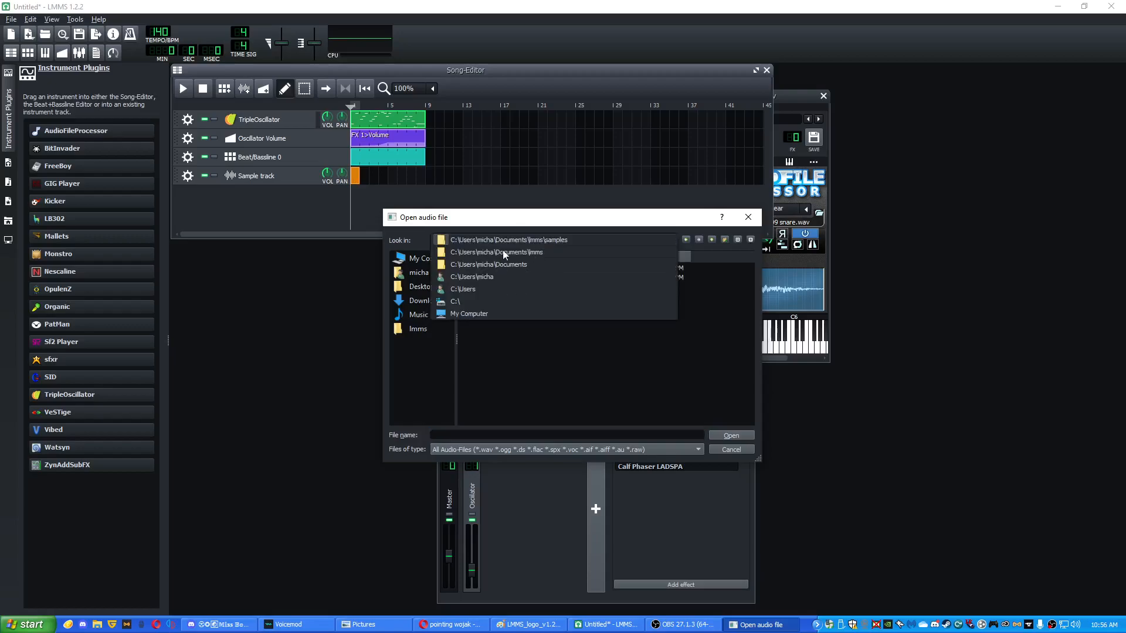
left_click(430, 293)
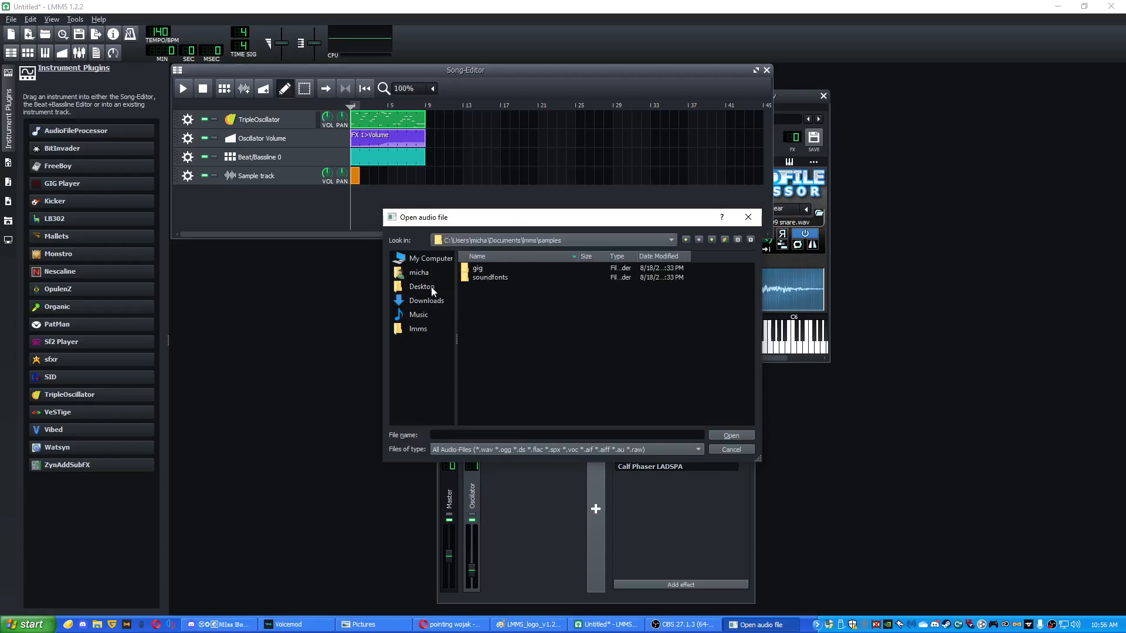
left_click(421, 287)
scroll(549, 307, "down", 3)
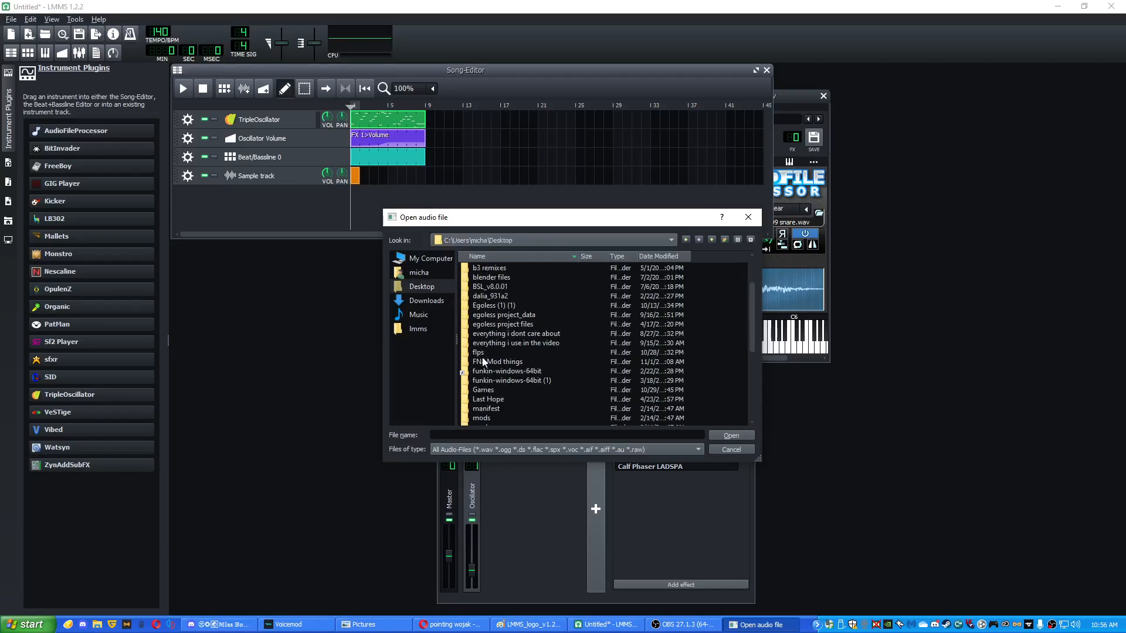
double_click(485, 350)
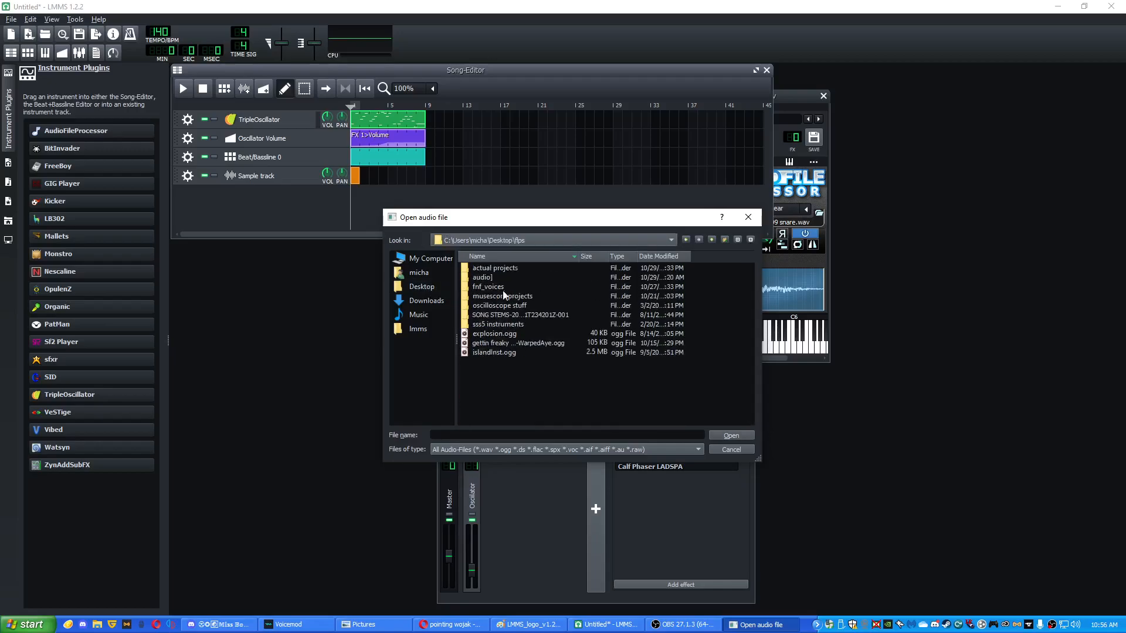
left_click(498, 344)
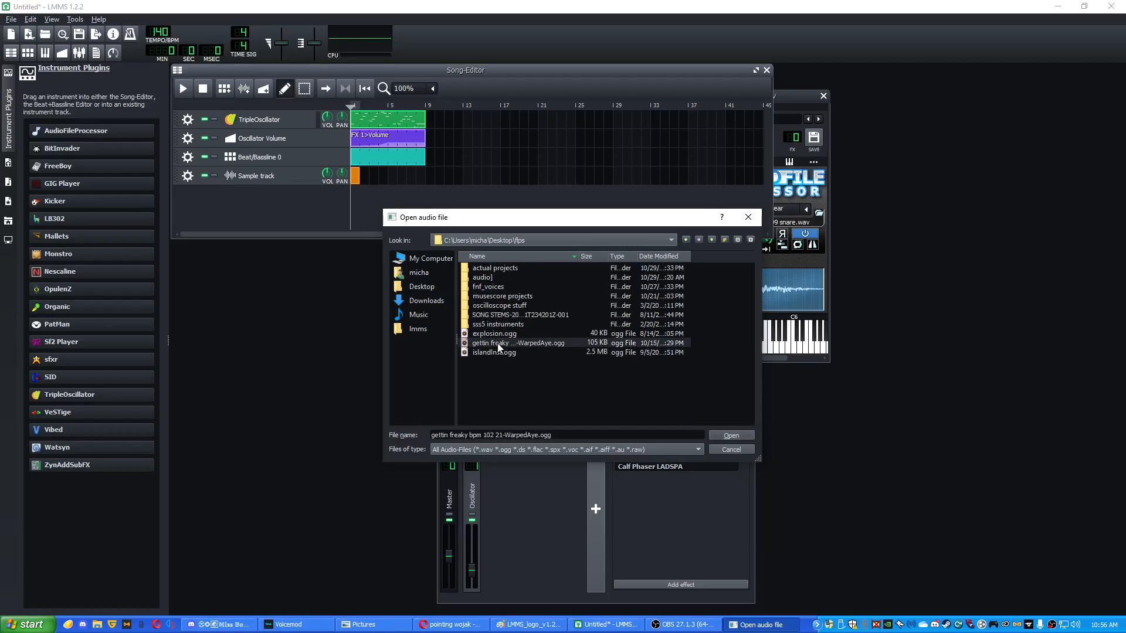
left_click(724, 435)
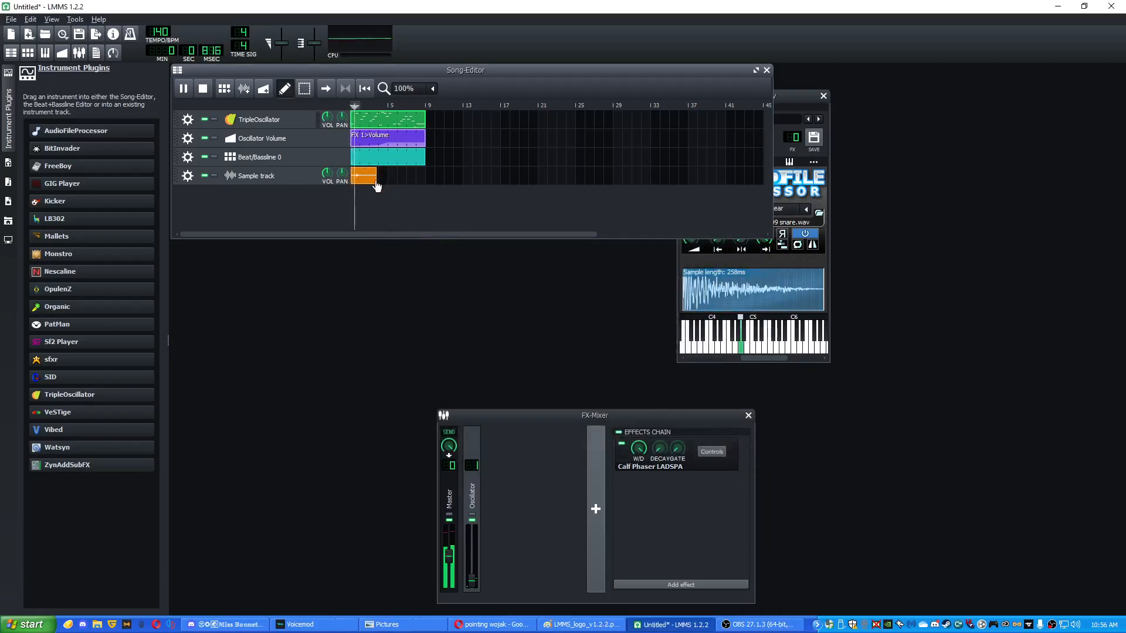
- Move the sample clip to bar 2 and back to the start of the song
scroll(368, 206, "up", 3)
left_click_drag(382, 192, 478, 181)
double_click(466, 181)
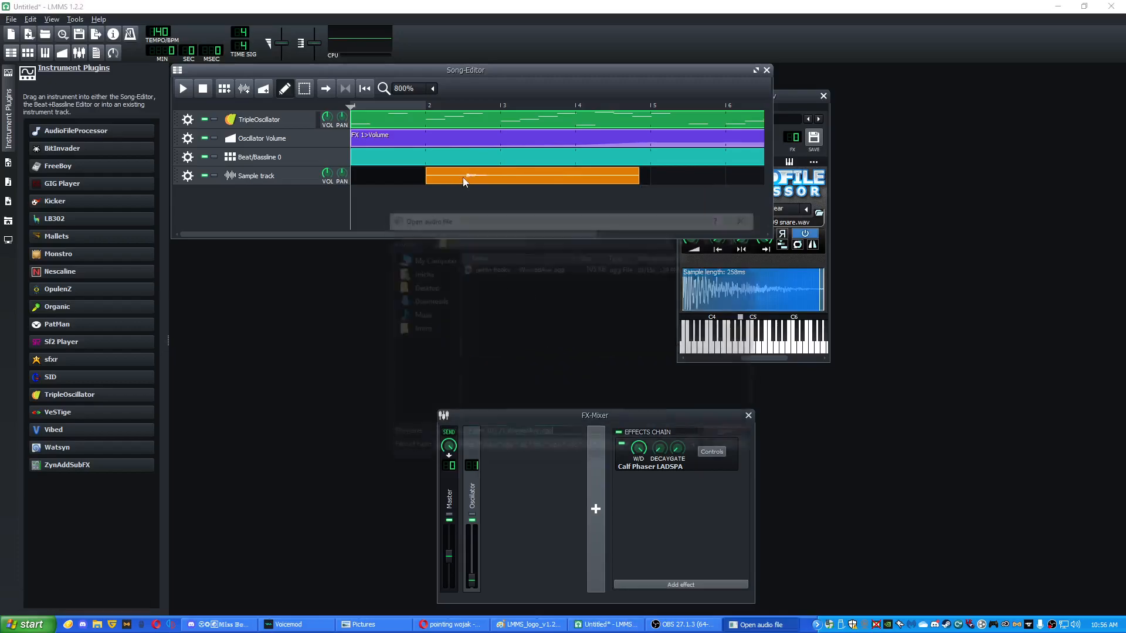
left_click(731, 449)
left_click_drag(573, 184, 542, 157)
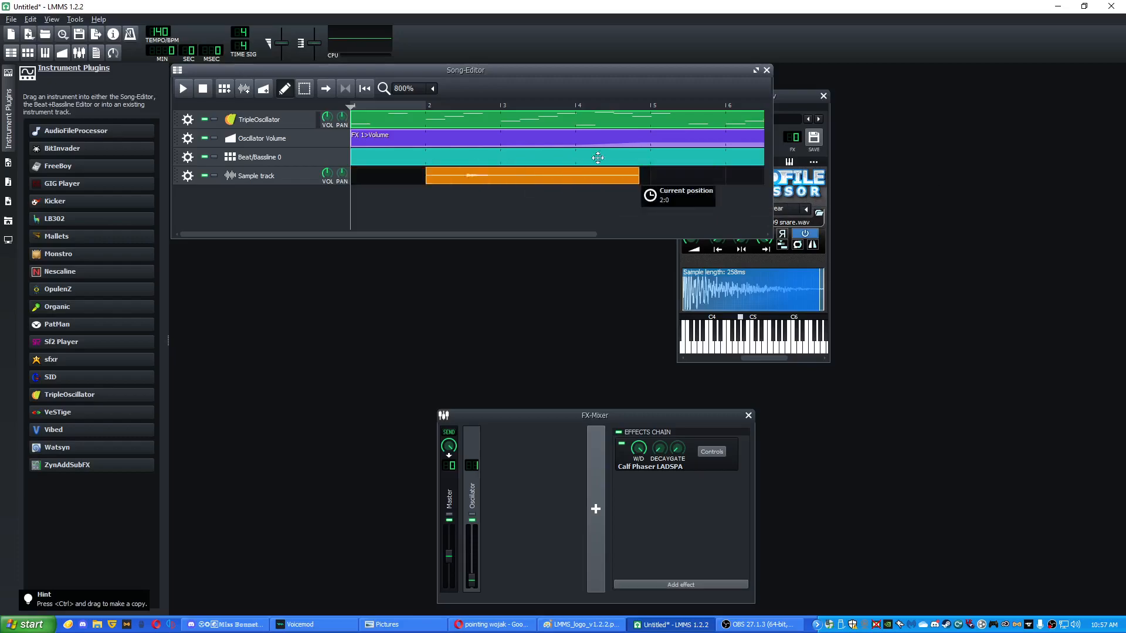
left_click_drag(439, 161, 431, 164)
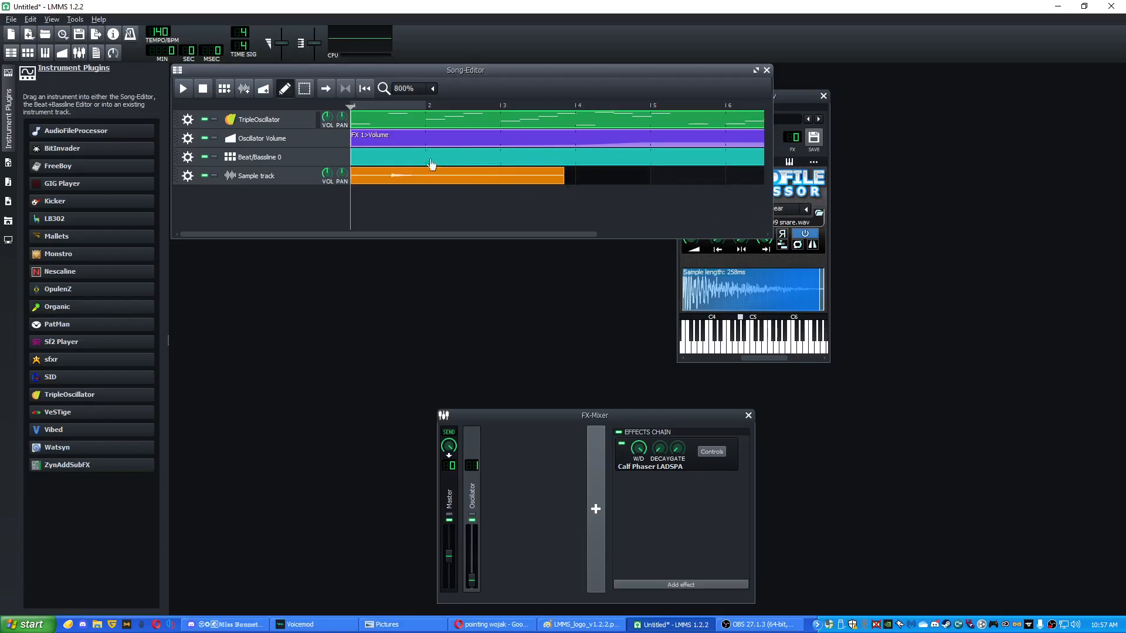
- Delete the clip from the Sample track and close the 909 snare settings window
right_click(378, 179)
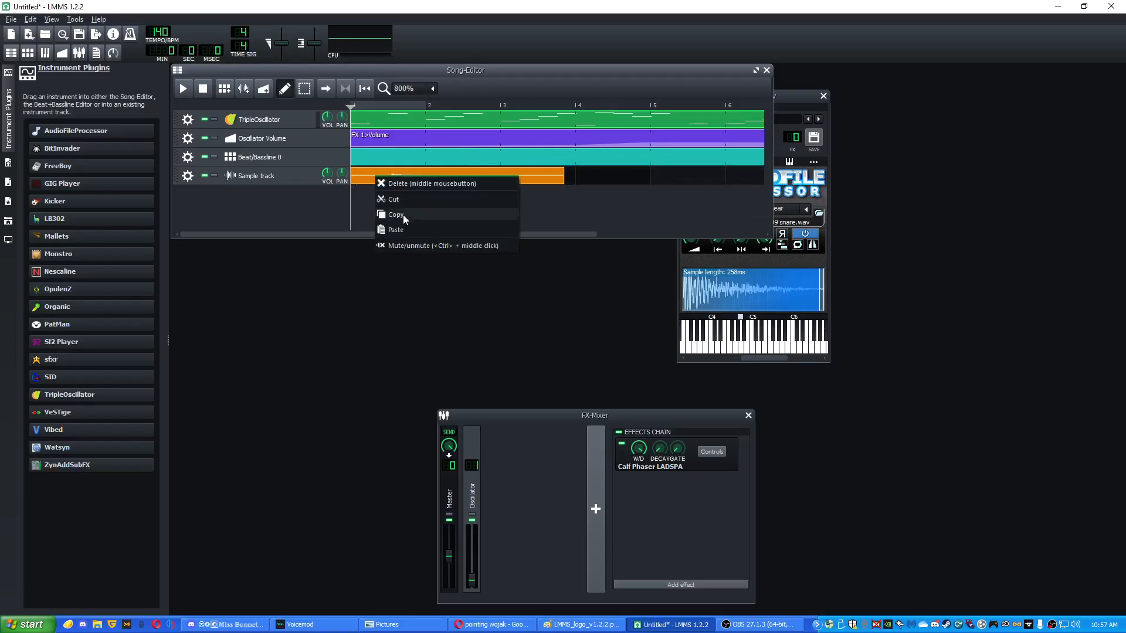
left_click(423, 184)
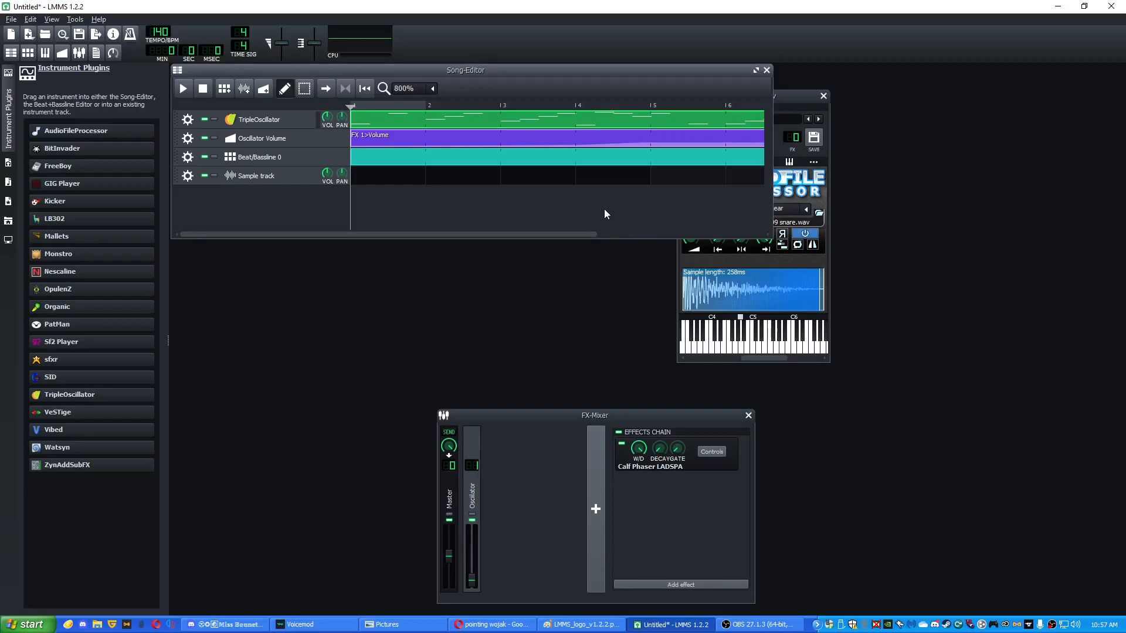
left_click(784, 97)
left_click_drag(791, 97, 424, 251)
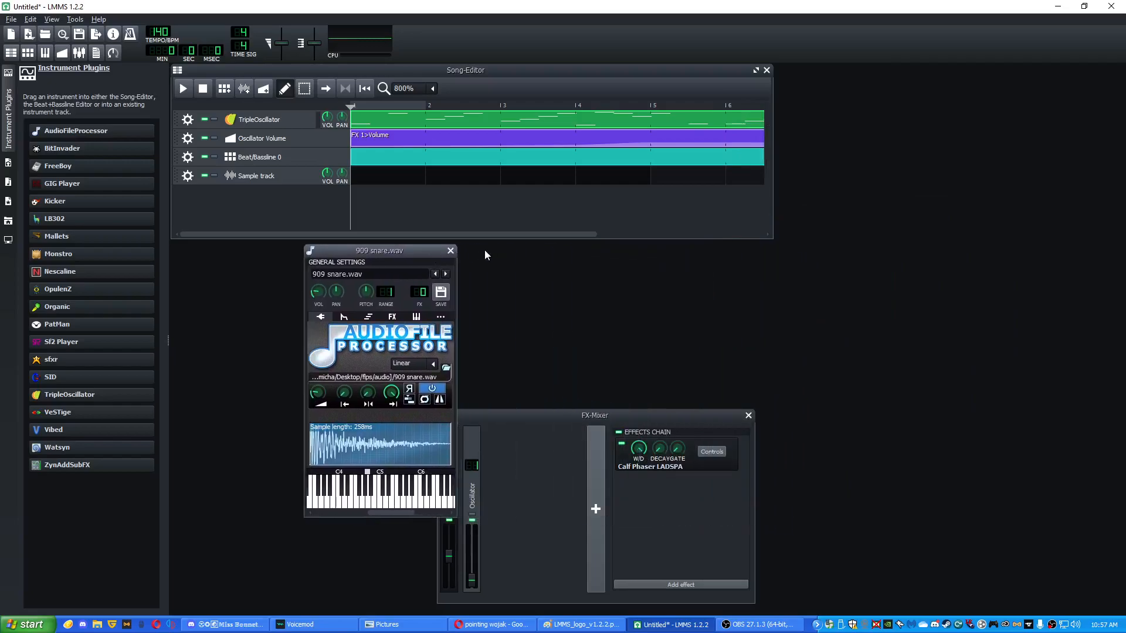
left_click(450, 251)
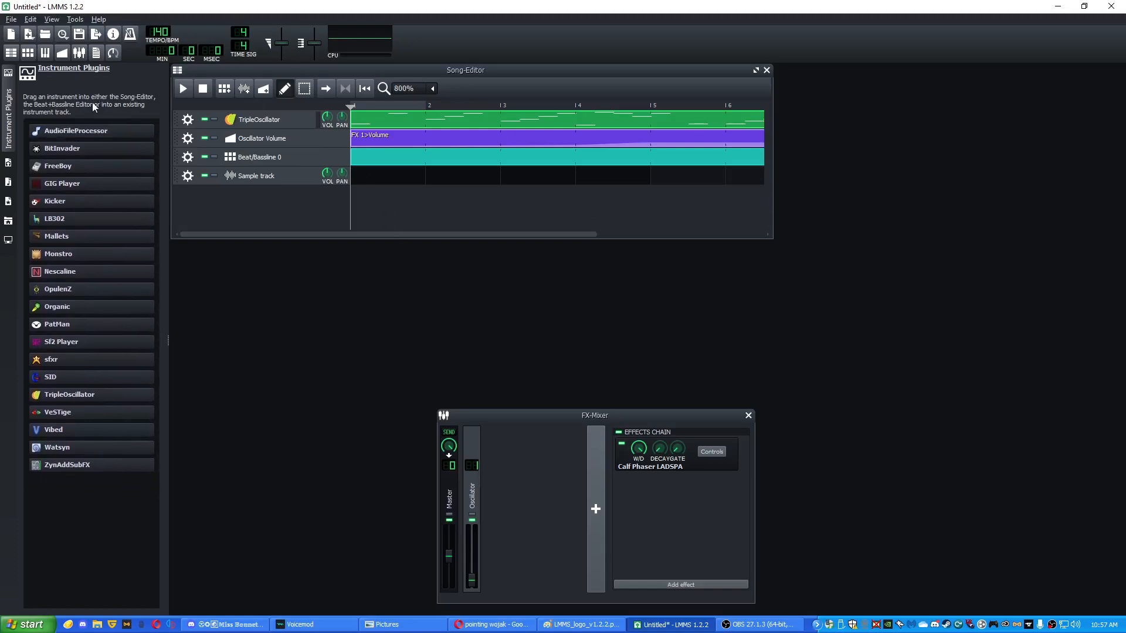
- Find Vital.dll in the F:/VSTs folder through the computer browser and add it to the song as an instrument
left_click(8, 240)
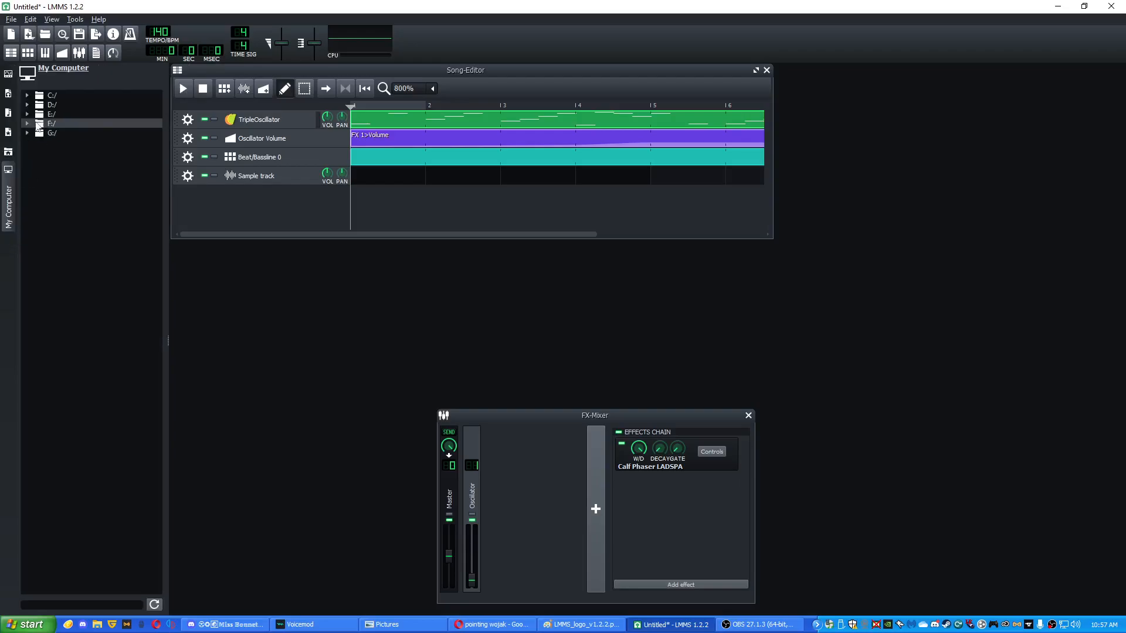
left_click(27, 124)
left_click(43, 163)
left_click(38, 162)
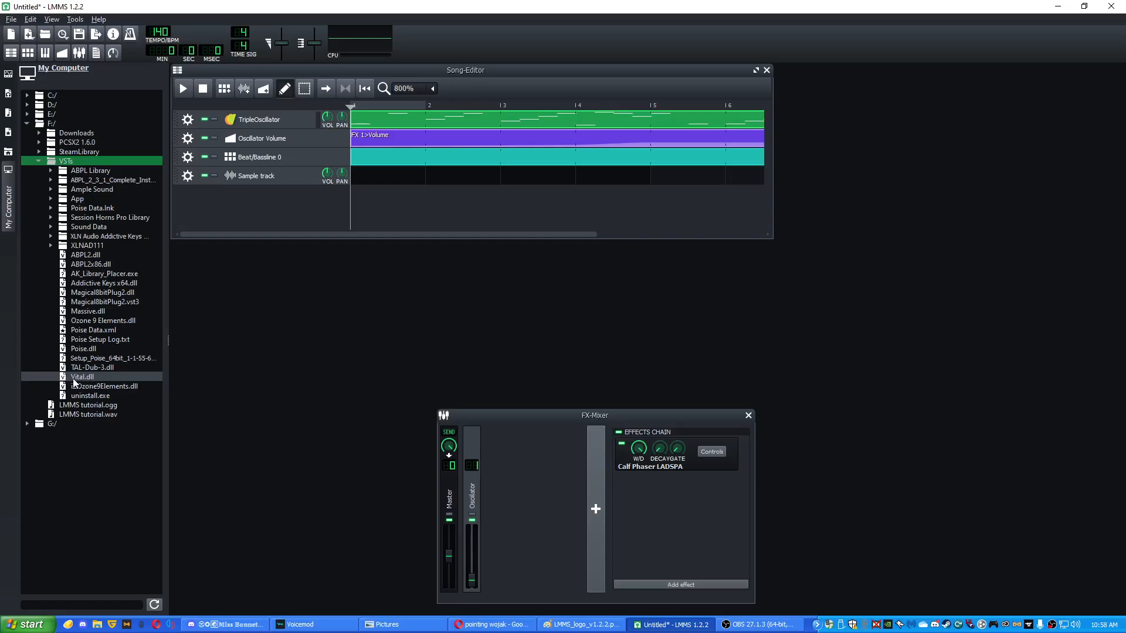
left_click_drag(74, 378, 263, 308)
left_click_drag(254, 215, 251, 209)
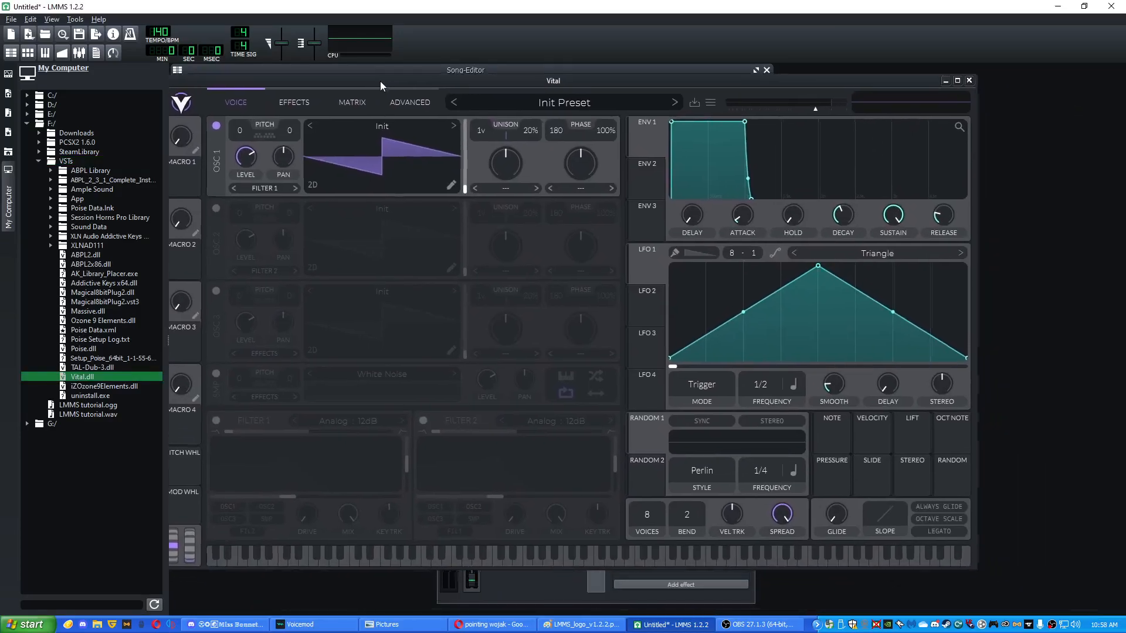
- Bring the Vital window fully into view and filter its preset browser to Lead and Bass presets
left_click_drag(381, 82, 360, 59)
left_click_drag(593, 532, 514, 534)
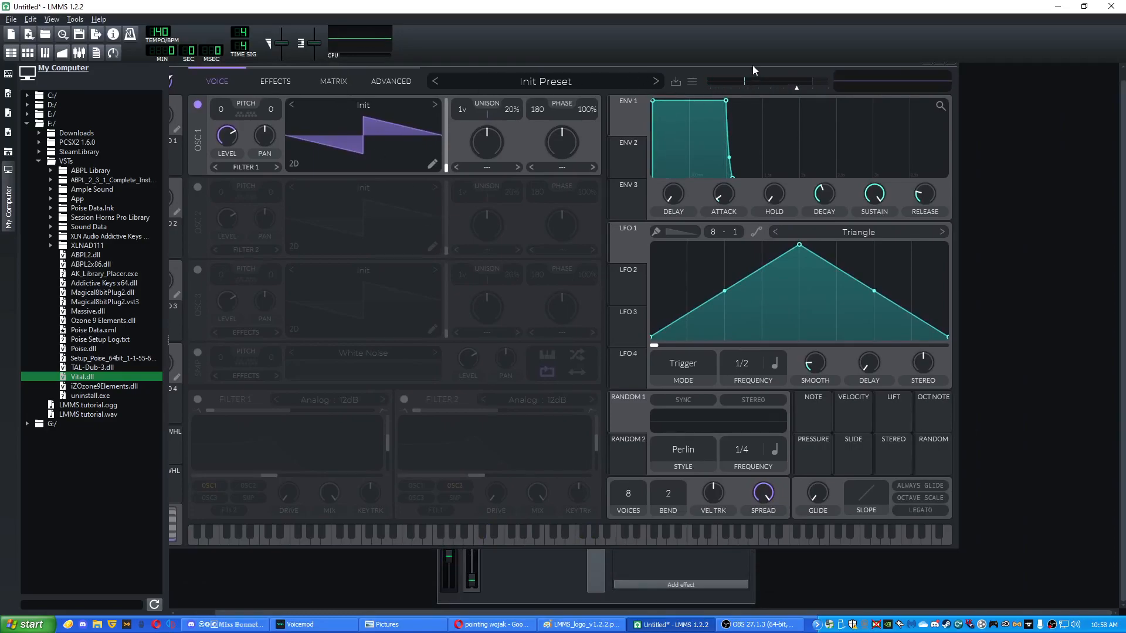
left_click_drag(751, 65, 806, 99)
left_click(641, 118)
mouse_move(901, 92)
left_mouse_down()
mouse_move(857, 37)
mouse_move(909, 128)
mouse_move(906, 94)
left_mouse_up()
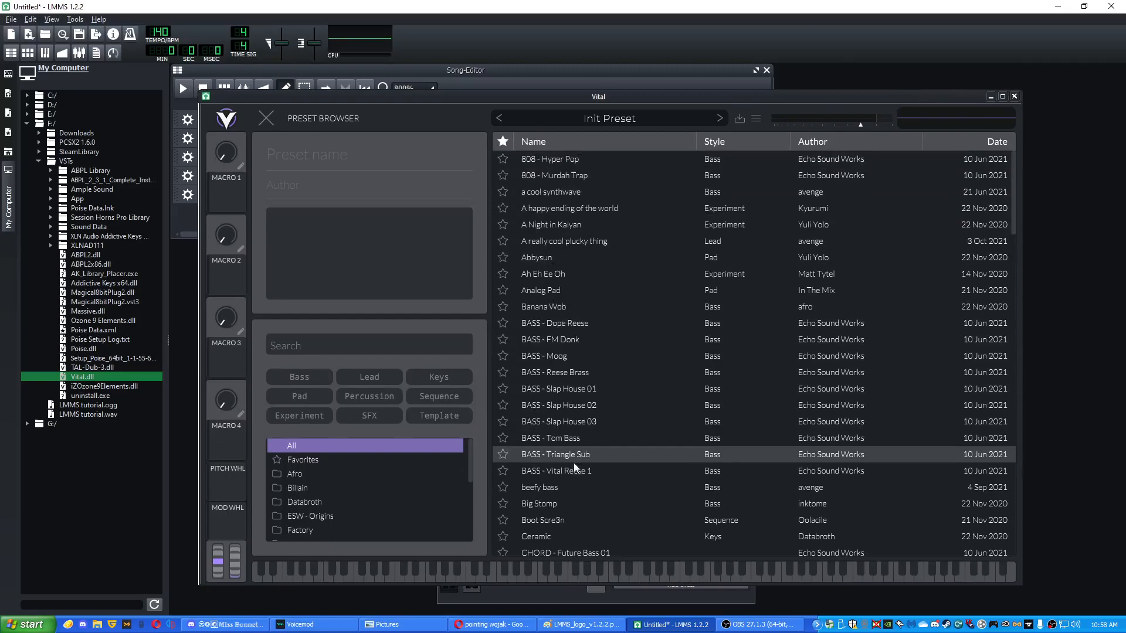
left_click(370, 378)
left_click(302, 379)
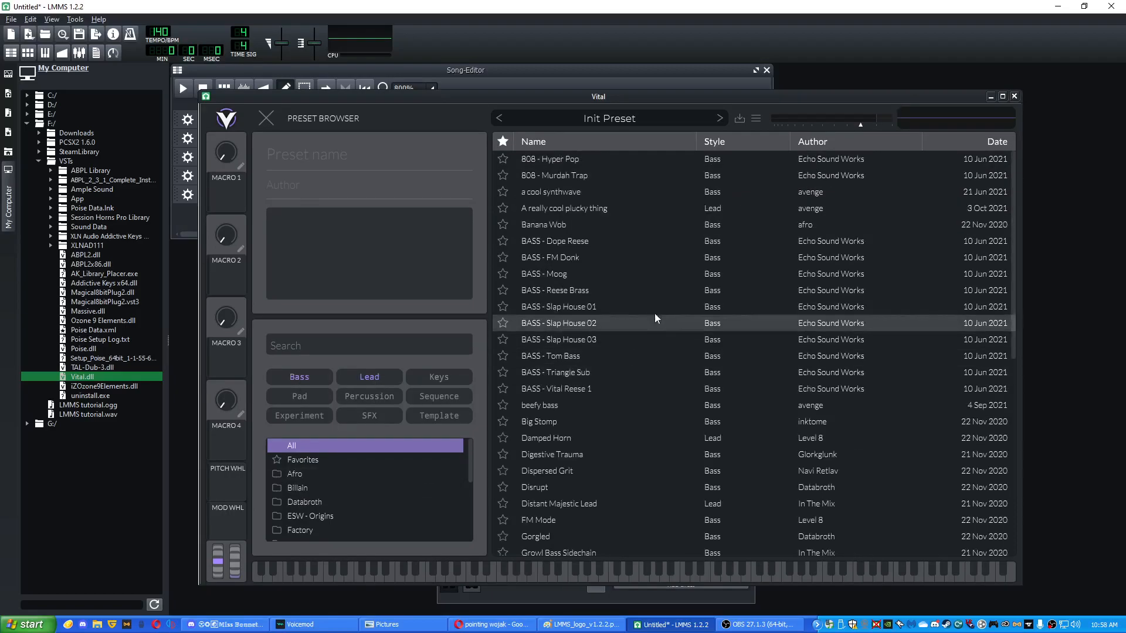
- Load and audition the beefy bass, Big Stomp and Damped Horn presets in Vital
left_click(565, 404)
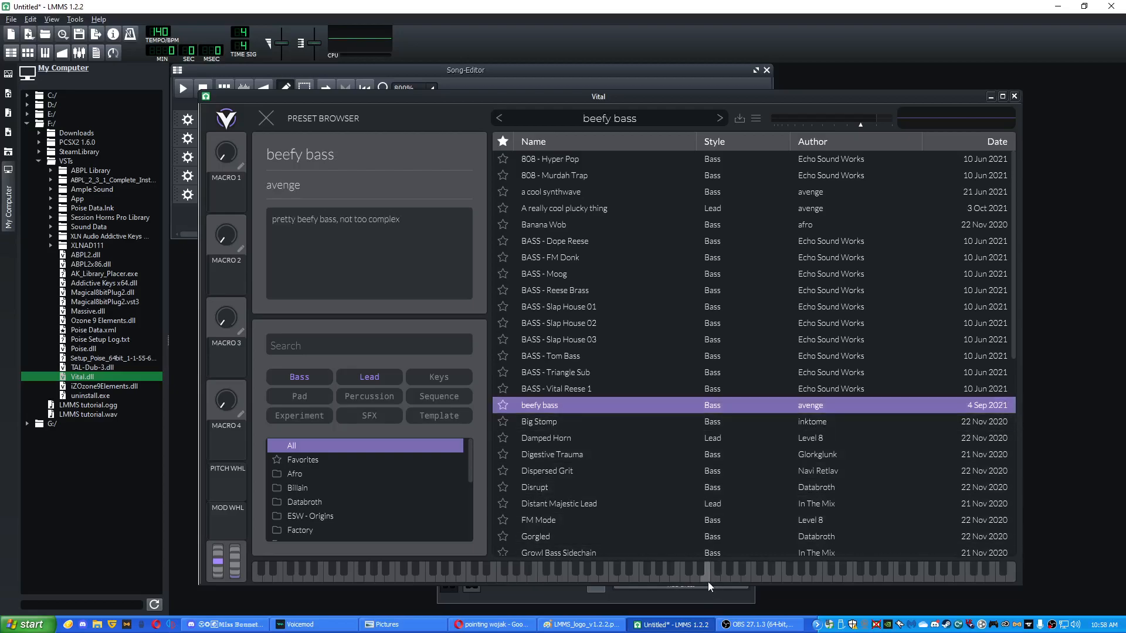
scroll(627, 440, "down", 1)
left_click(571, 396)
left_click(565, 578)
left_click(578, 411)
left_click(586, 579)
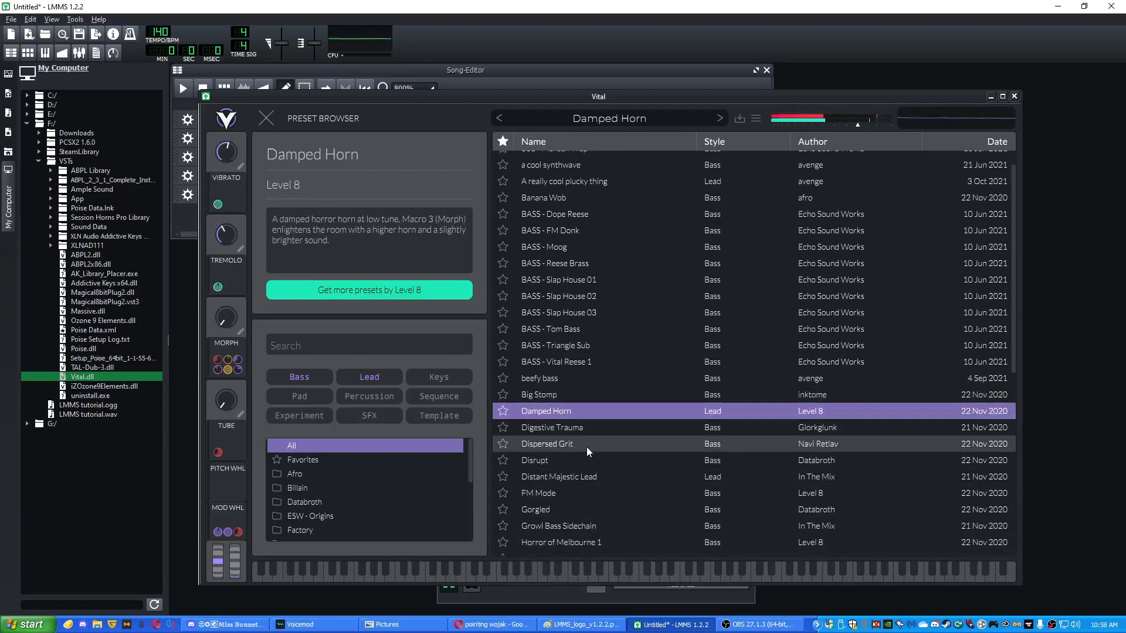
- Load and audition the Dispersed Grit, FM Mode and Gorgled presets in Vital
left_click(586, 444)
left_click(595, 564)
left_click(551, 574)
left_click(455, 572)
left_click(557, 495)
left_click(526, 576)
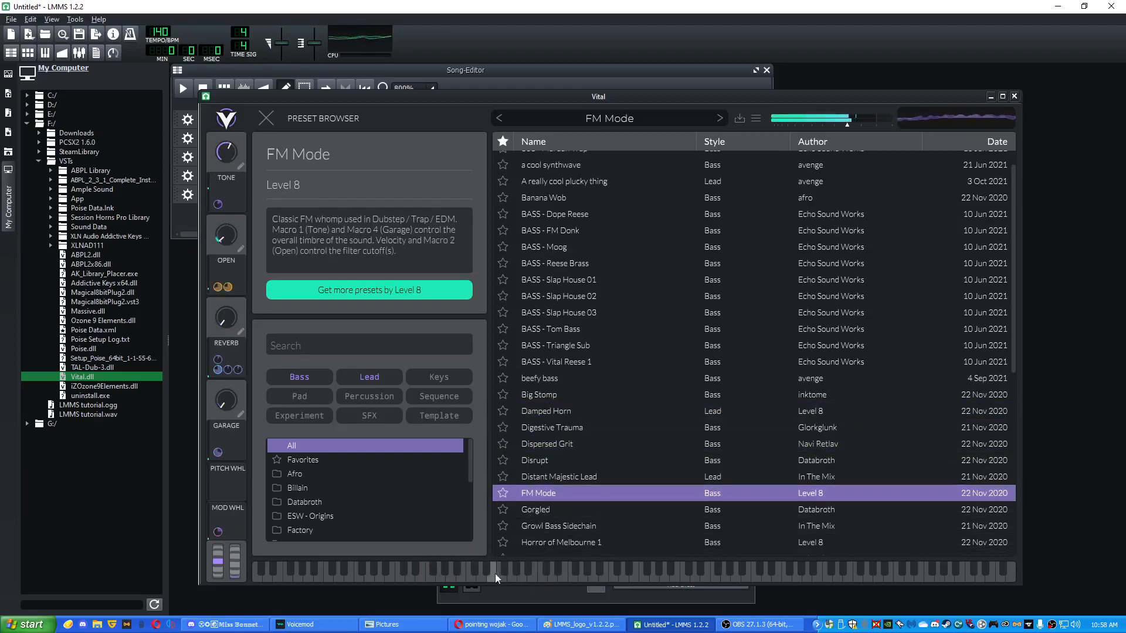
left_click(548, 525)
left_click(547, 513)
left_click(521, 572)
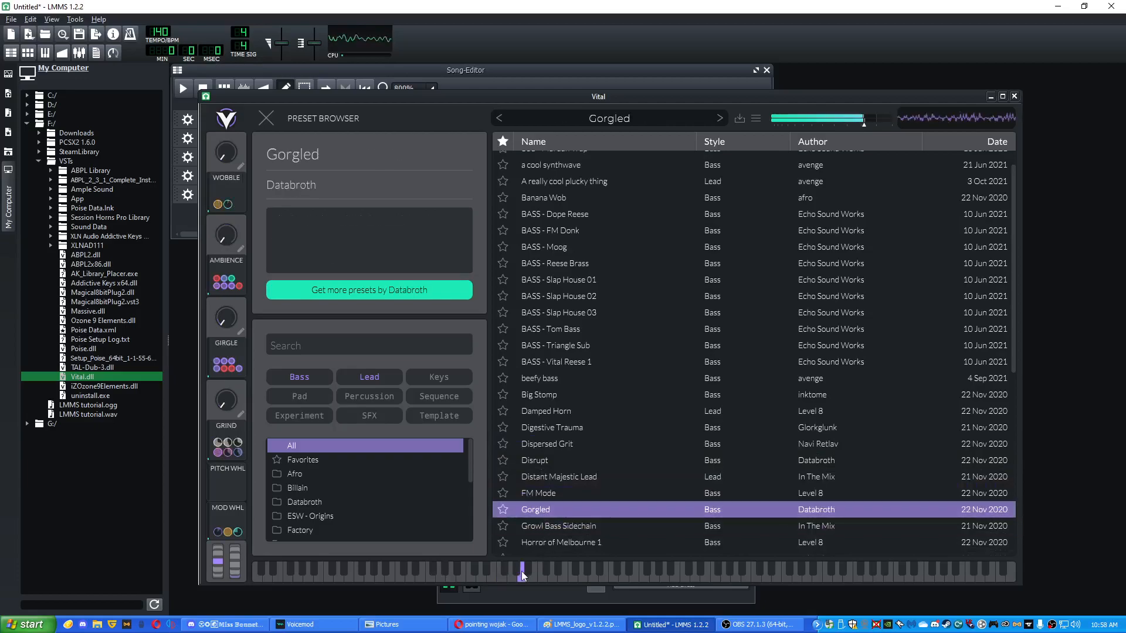
- Load and audition the Growl Bass Sidechain preset, then close the Vital window
scroll(533, 545, "down", 1)
left_click(556, 498)
left_click(516, 573)
left_click(506, 578)
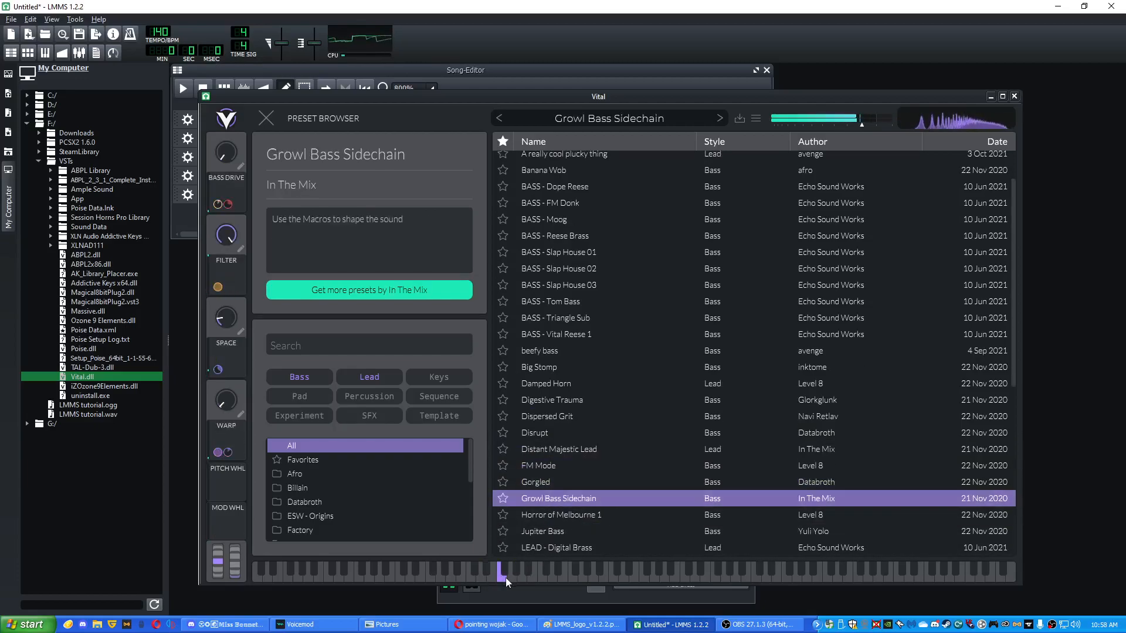
left_click(1014, 96)
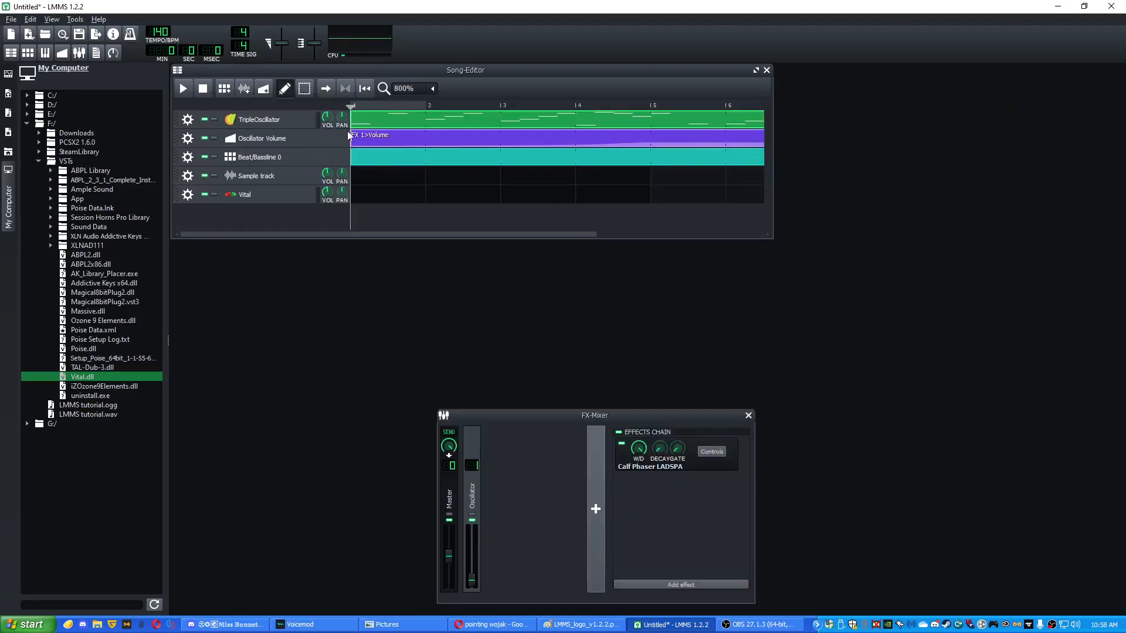
left_click(364, 199)
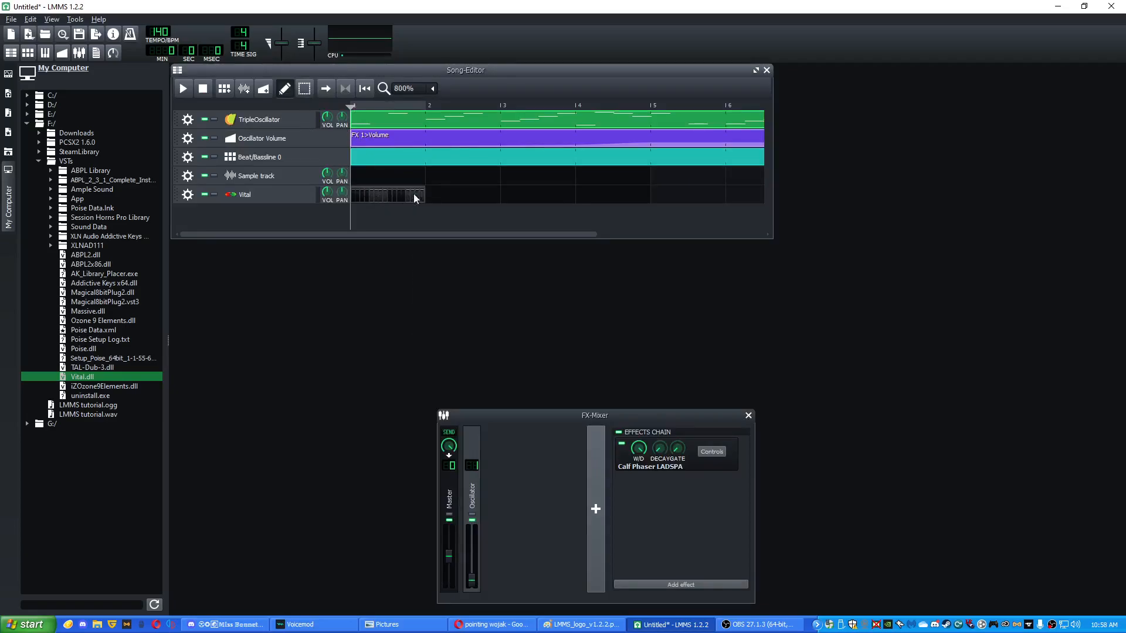
right_click(357, 193)
left_click(399, 212)
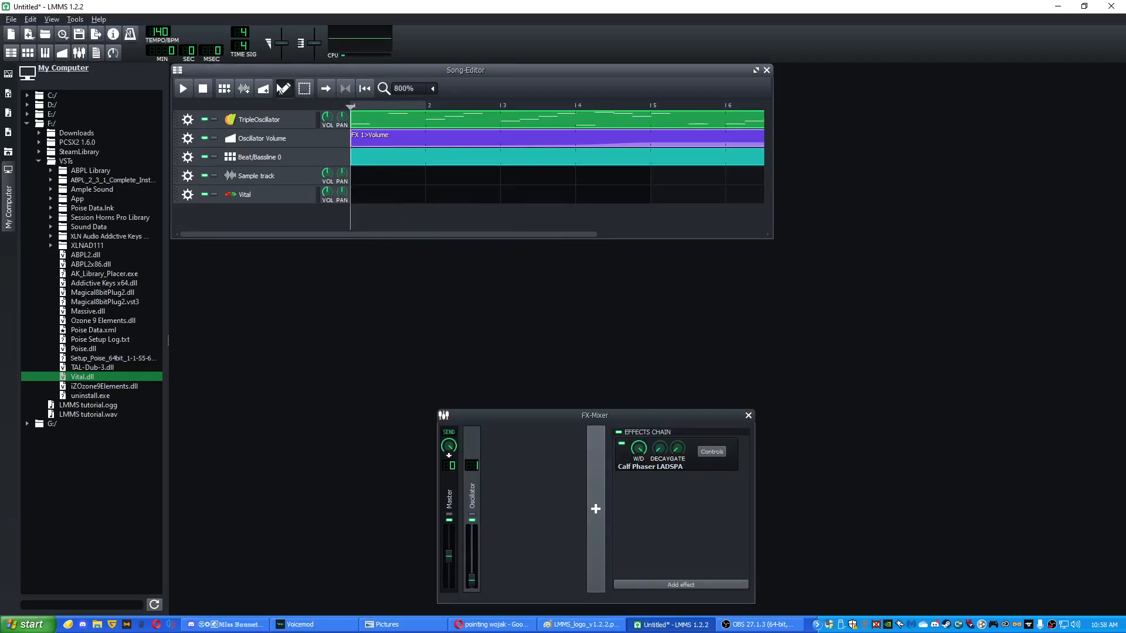
left_click(265, 197)
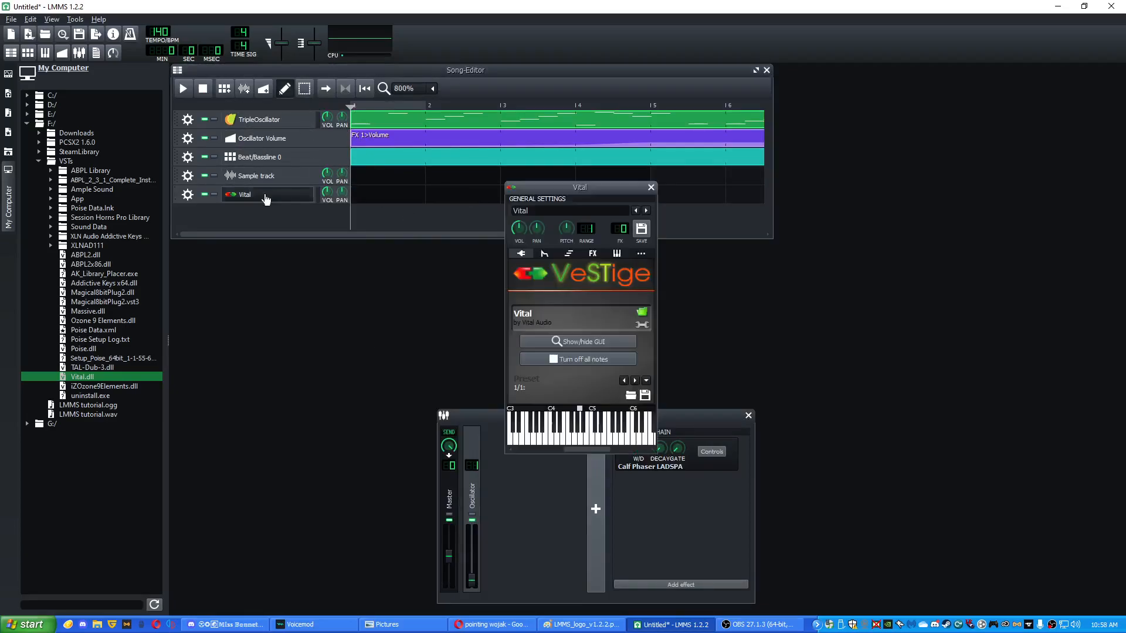
left_click(651, 188)
- Create a clip at the start of the Vital track and draw a one-bar C3 note in its piano roll
left_click(388, 195)
double_click(388, 194)
right_click(394, 192)
scroll(337, 231, "up", 3)
scroll(342, 243, "down", 3)
left_click(321, 374)
left_click_drag(321, 374, 321, 460)
key("space")
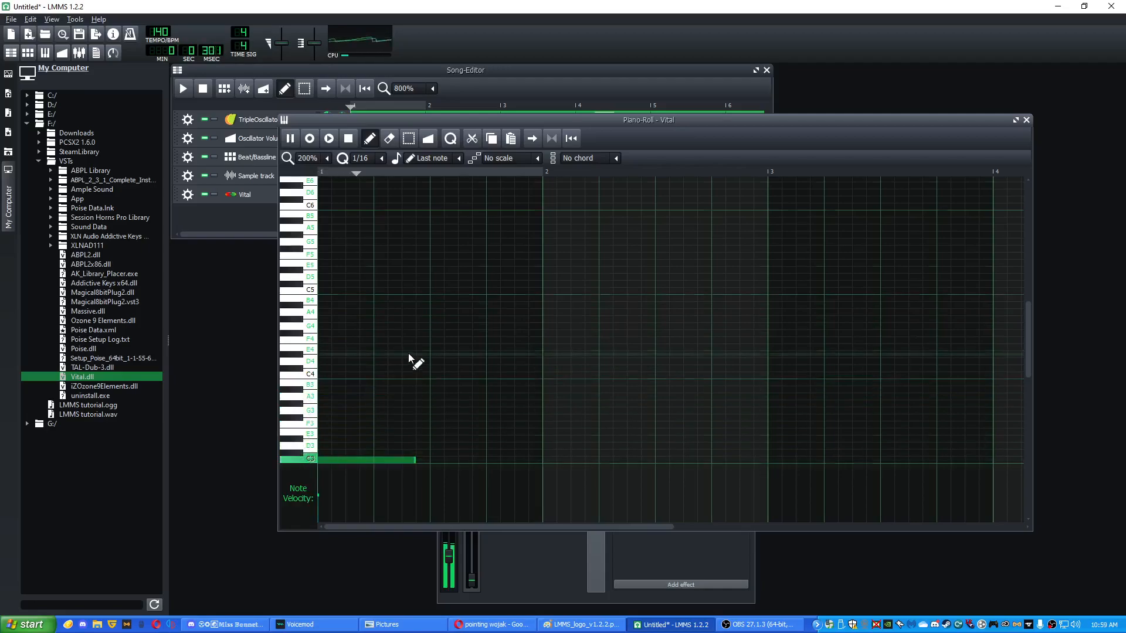
scroll(409, 358, "down", 2)
key("space")
left_click_drag(415, 402, 542, 420)
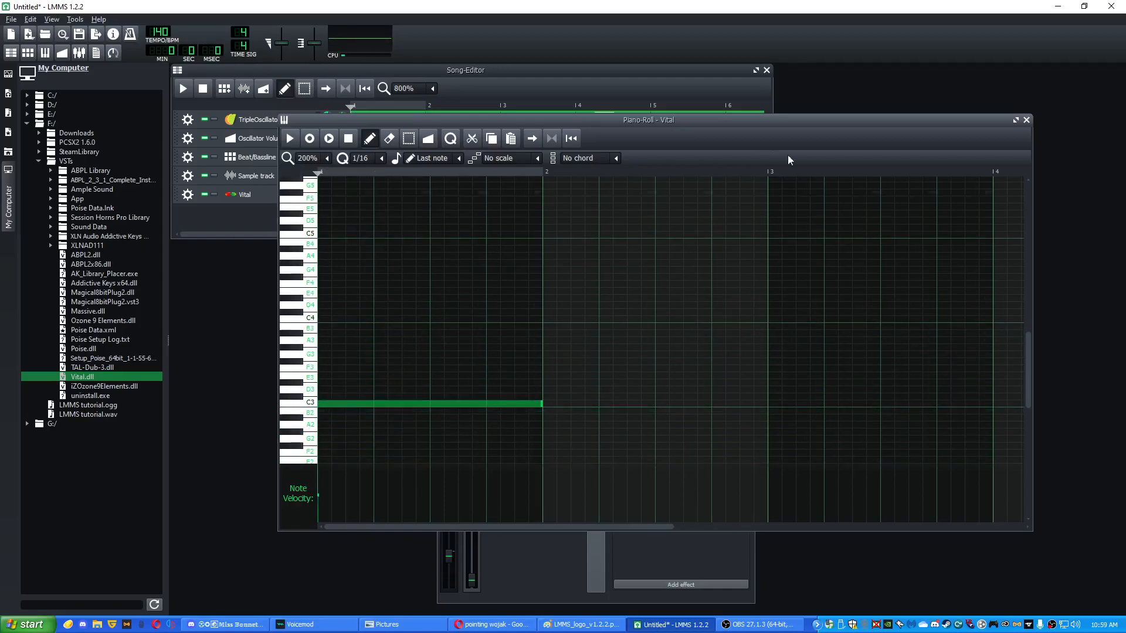
- Add a one-bar D#3 note in bar 2 and a one-bar G#2 note in bar 3, playing the part back
left_click(534, 71)
key("space")
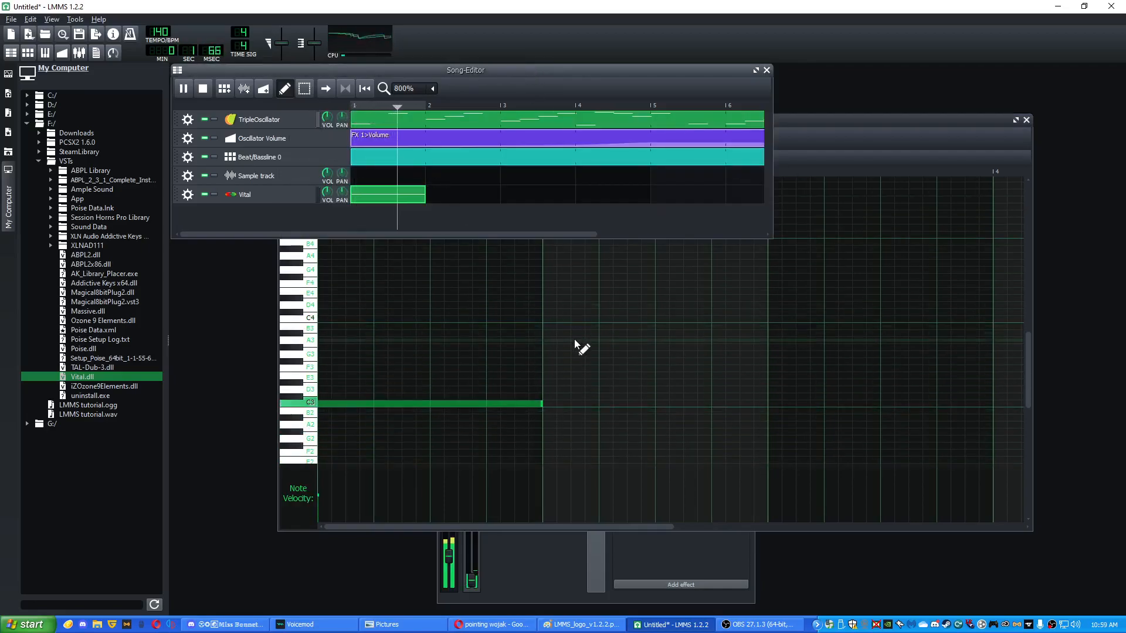
key("space")
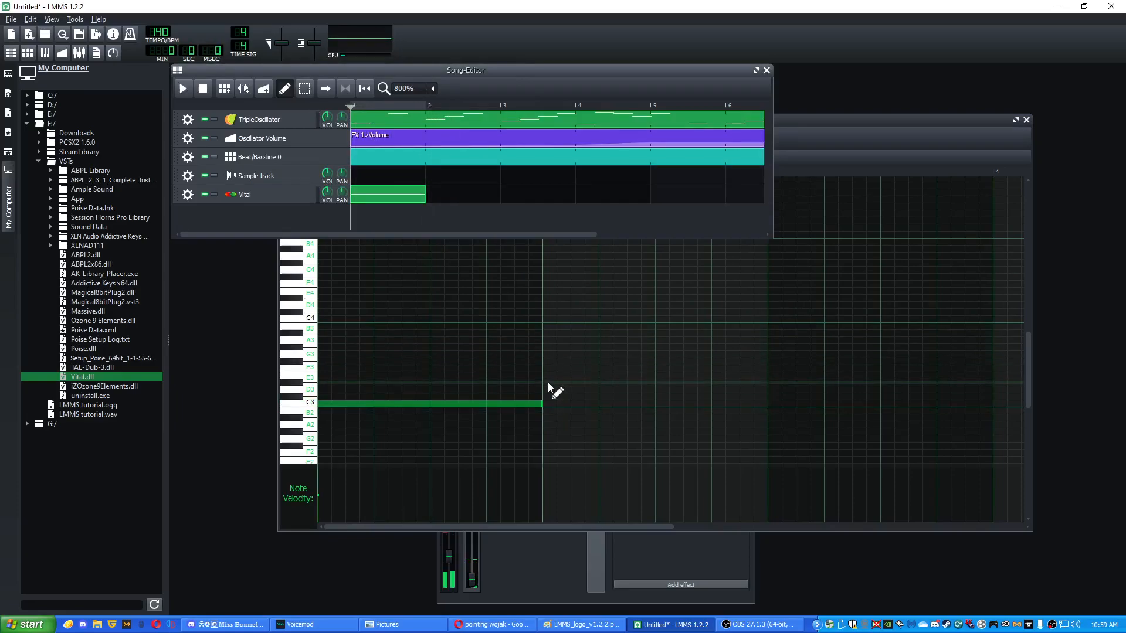
left_click(549, 383)
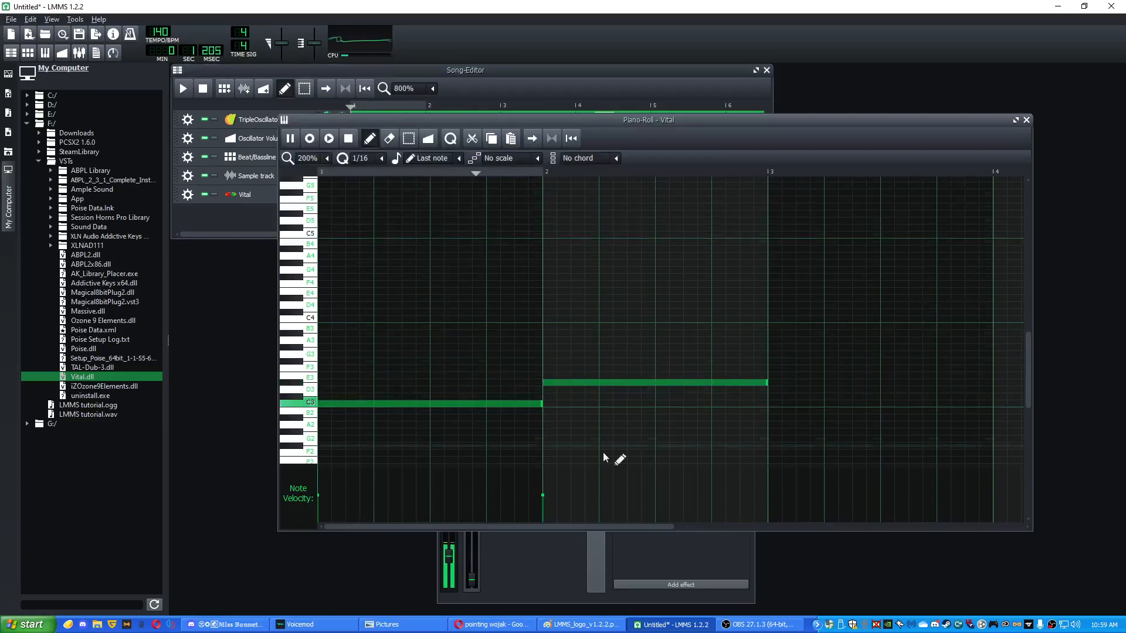
left_click_drag(540, 528, 647, 528)
left_click(568, 433)
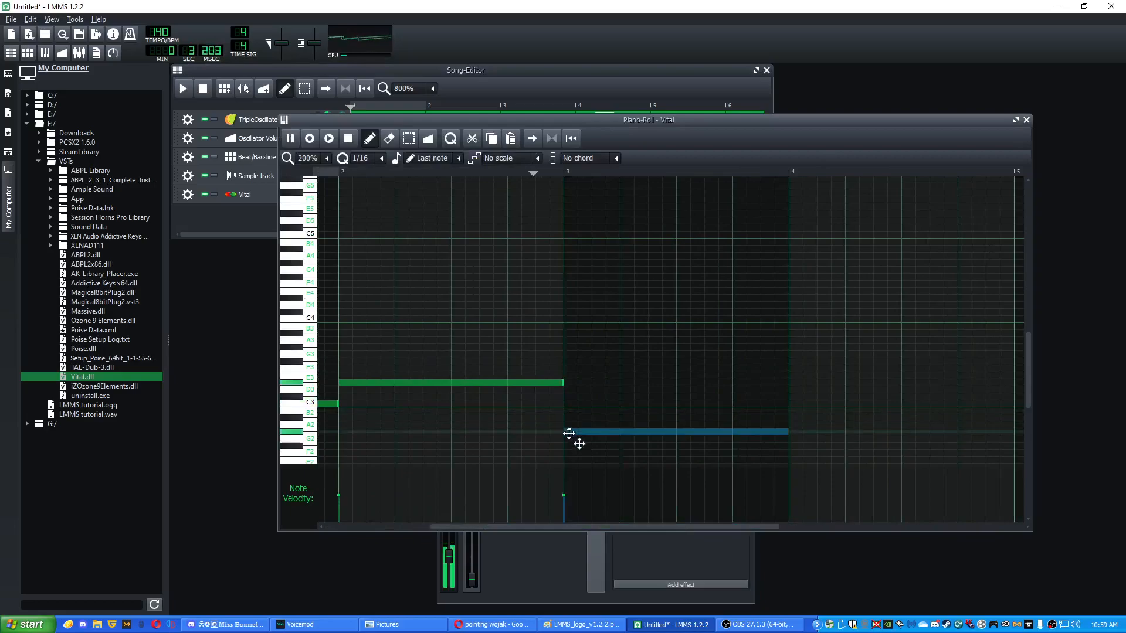
key("space")
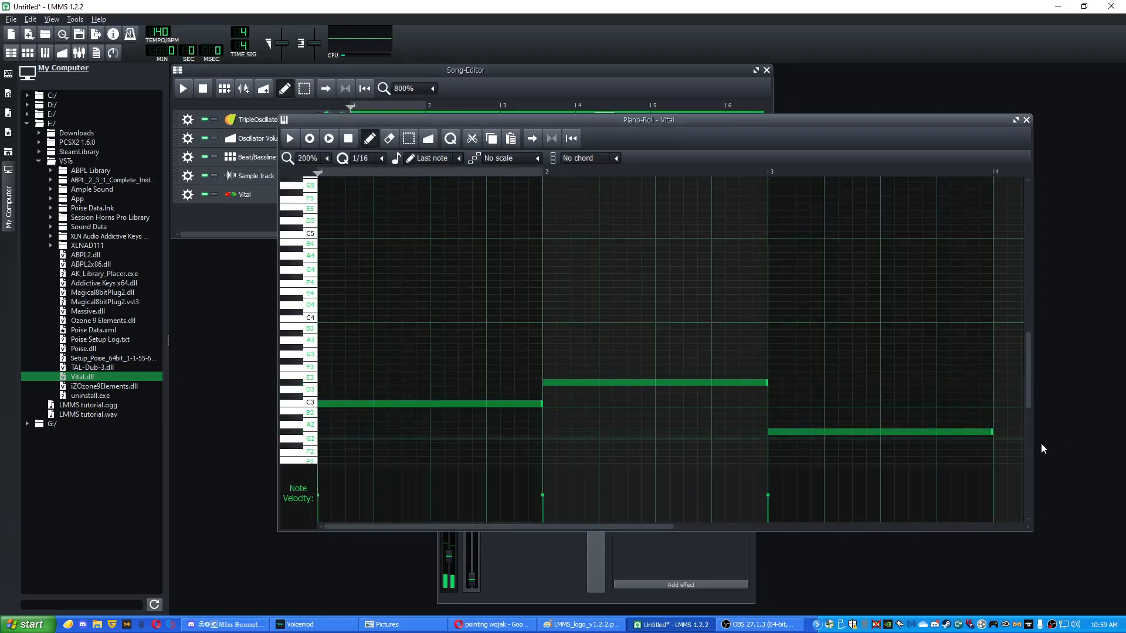
- Shorten the G#2 note to three beats and add a one-beat C3 note after it at 138% velocity
left_click_drag(991, 432, 935, 433)
left_click(939, 404)
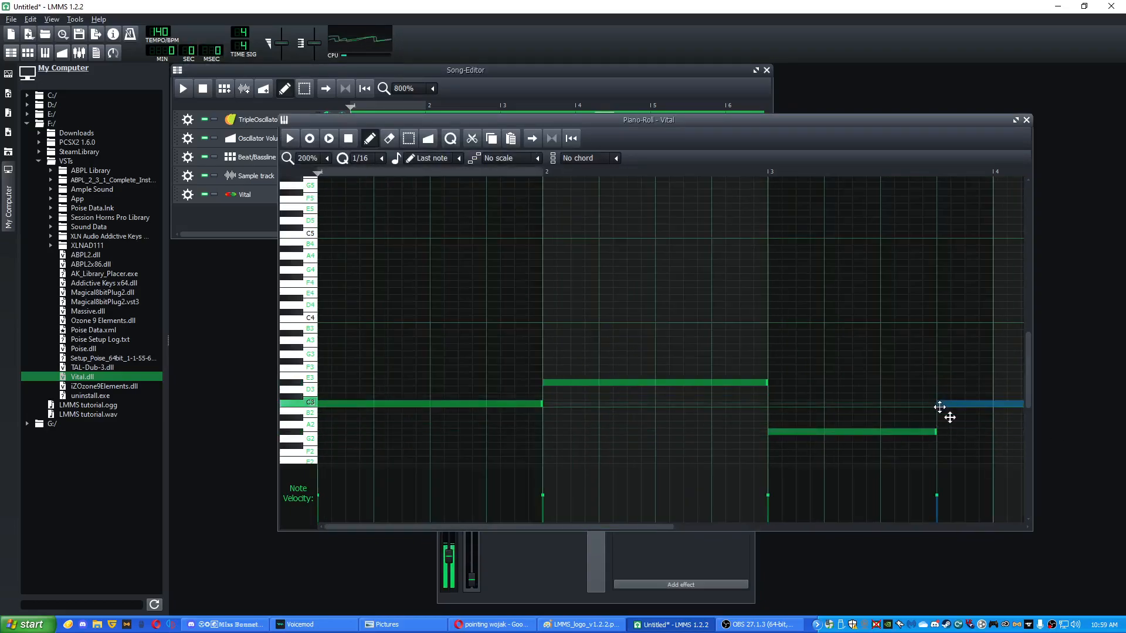
left_click_drag(641, 528, 815, 528)
left_click(650, 404)
right_click(638, 404)
left_click_drag(658, 404, 487, 407)
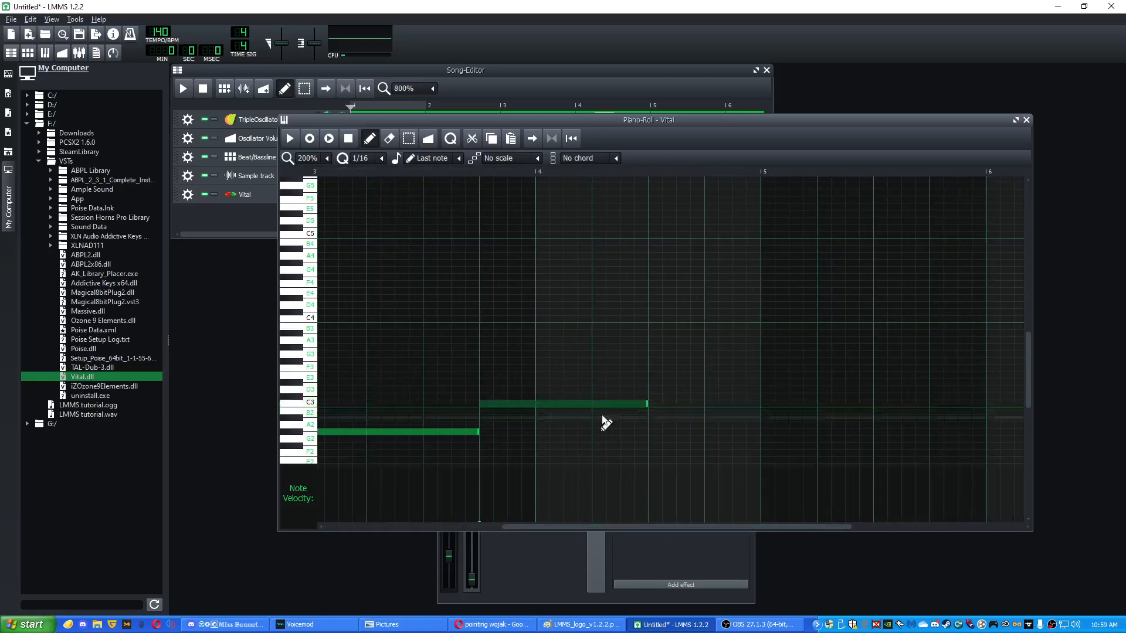
left_click_drag(647, 404, 535, 406)
left_click_drag(479, 516, 486, 489)
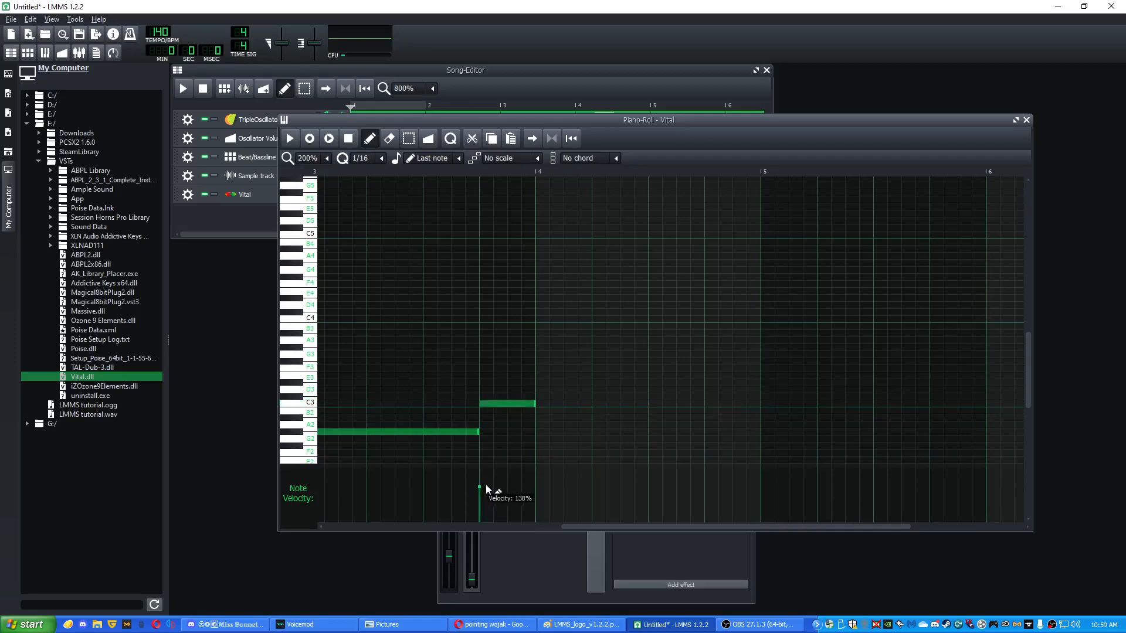
- Add a G2 note filling bar 4 of the Vital piano roll
scroll(535, 442, "down", 2)
left_click(538, 417)
left_click_drag(538, 417, 552, 411)
left_click_drag(702, 412, 762, 416)
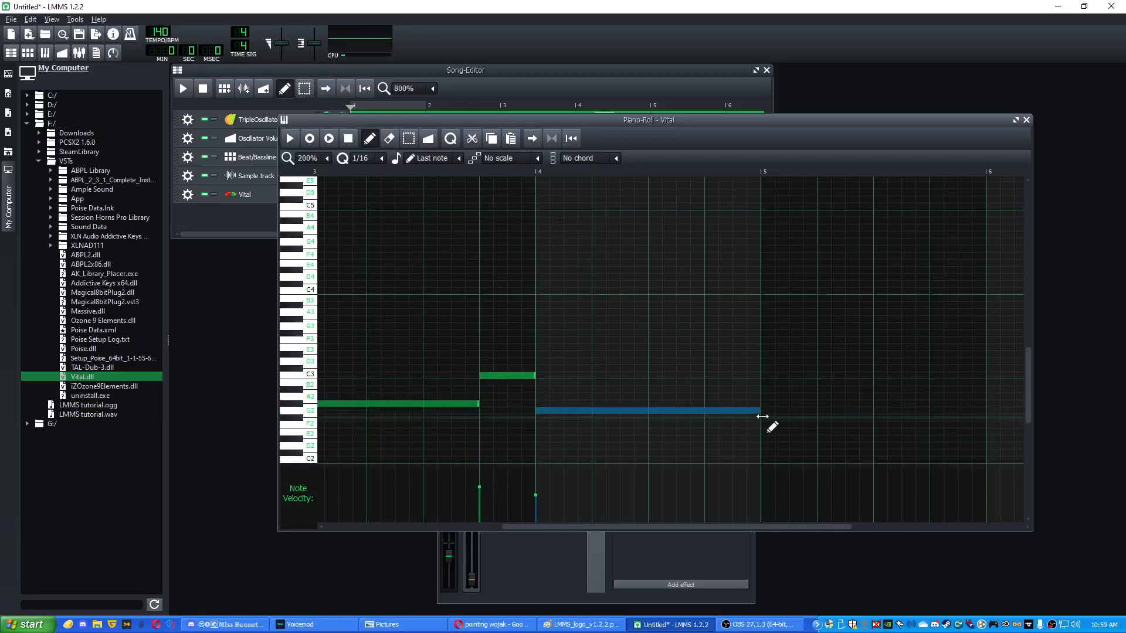
- Select the bar 4 note, then try moving all the Vital notes to later bars and undo the move
scroll(641, 384, "down", 2, "ctrl")
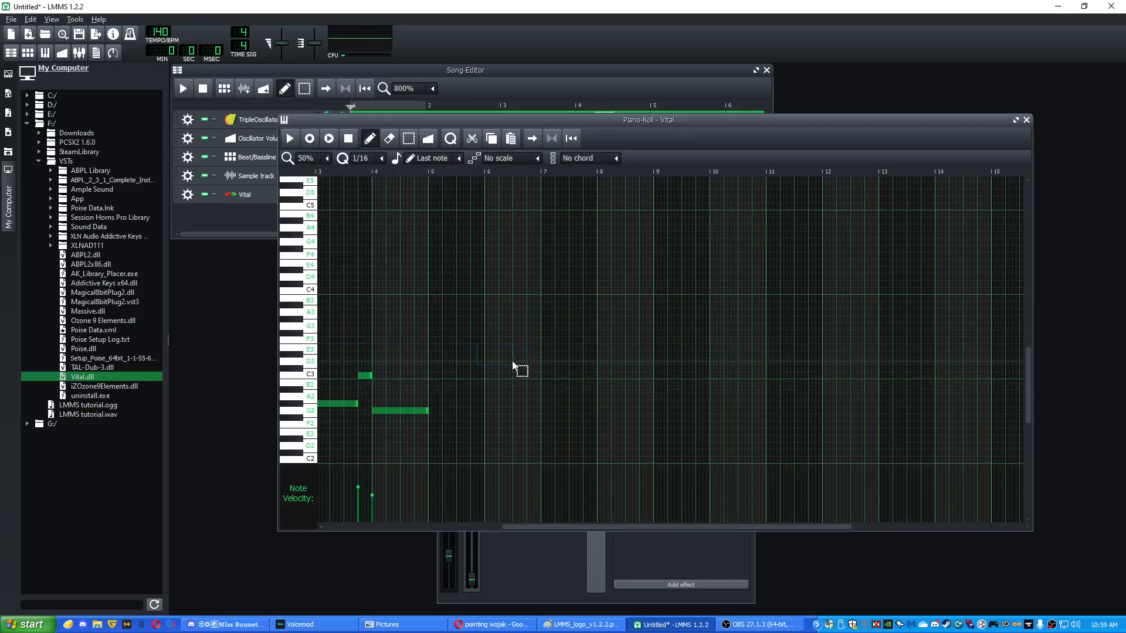
left_click_drag(435, 390, 390, 417, "ctrl")
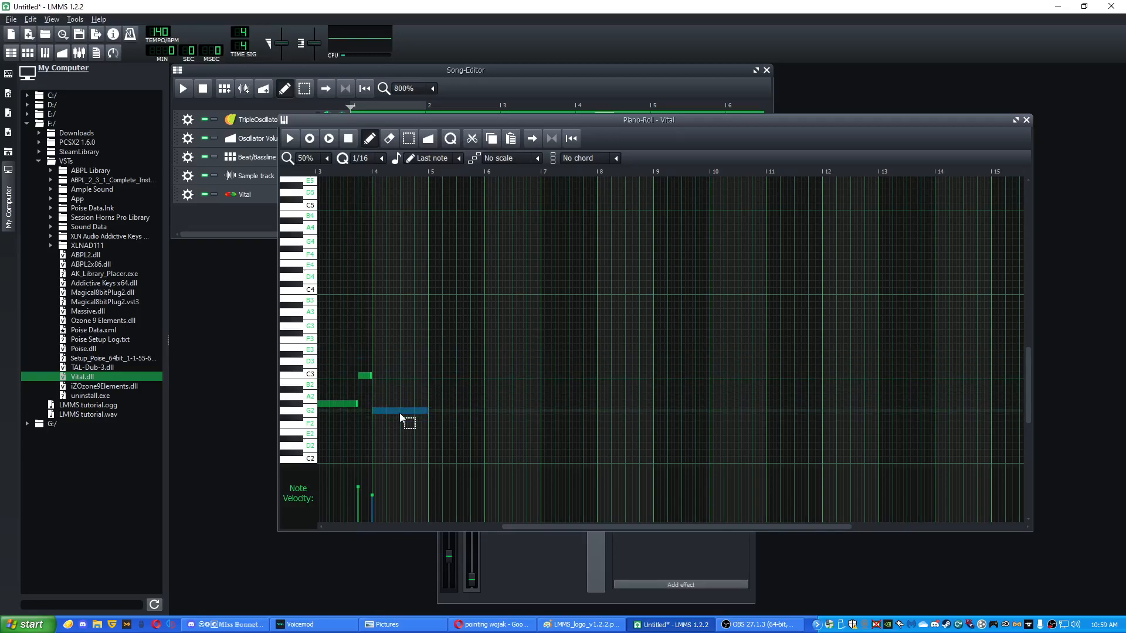
left_click(398, 412)
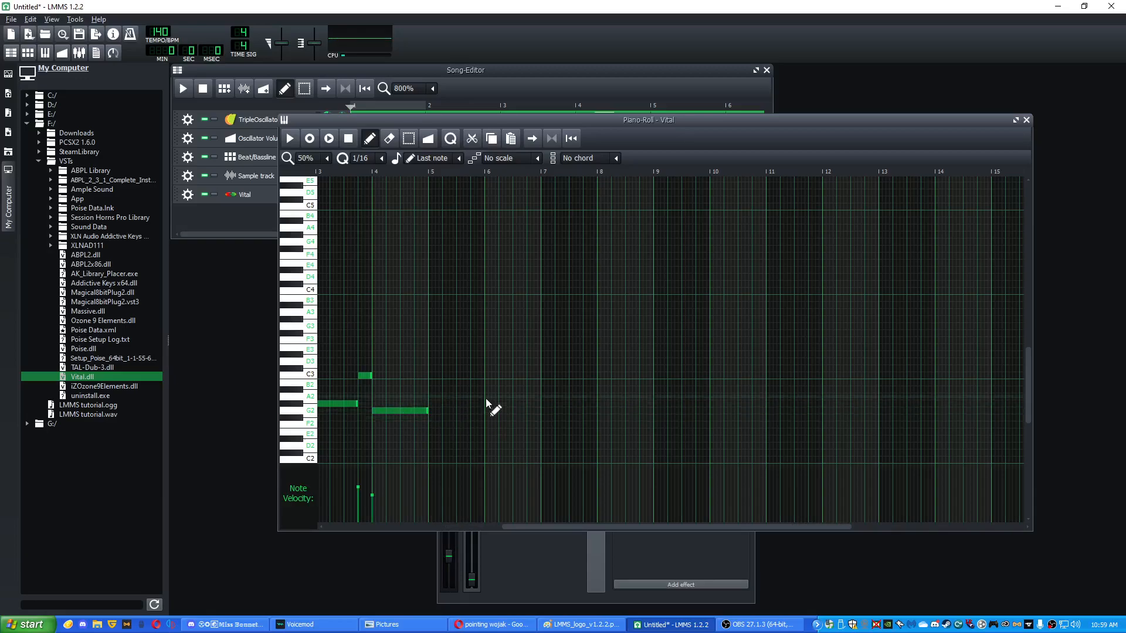
key("ctrl+a")
left_click_drag(339, 404, 638, 384)
key("ctrl+z")
left_click_drag(643, 527, 459, 522)
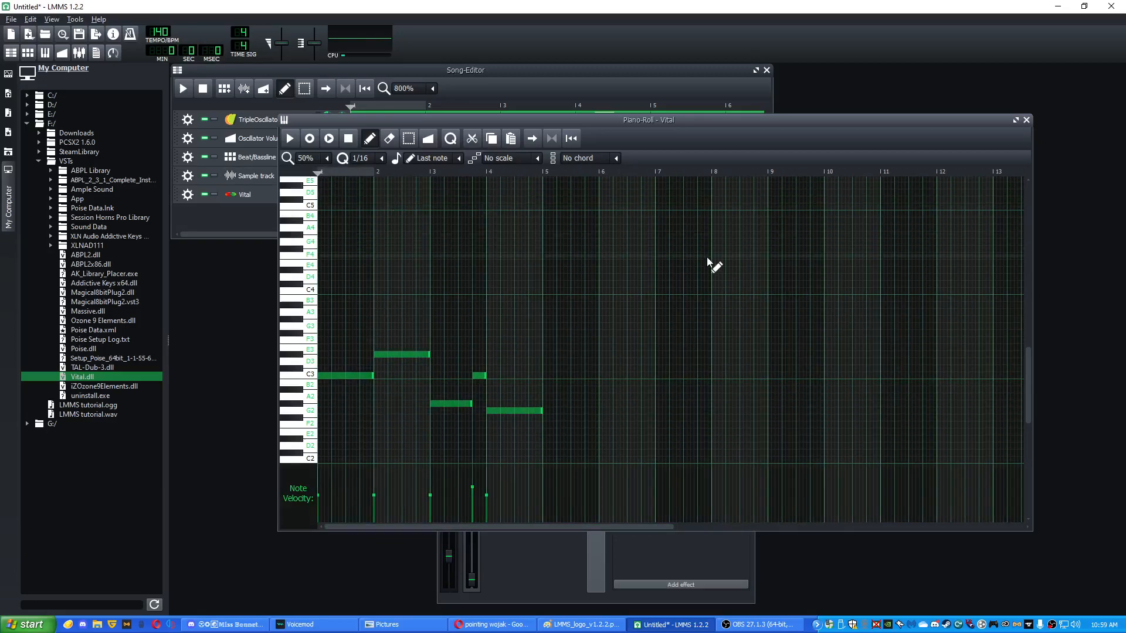
- Select all the Vital notes, transpose them up and down by semitones and octaves, and return them to their starting pitch
scroll(592, 326, "up", 2)
scroll(592, 326, "down", 2)
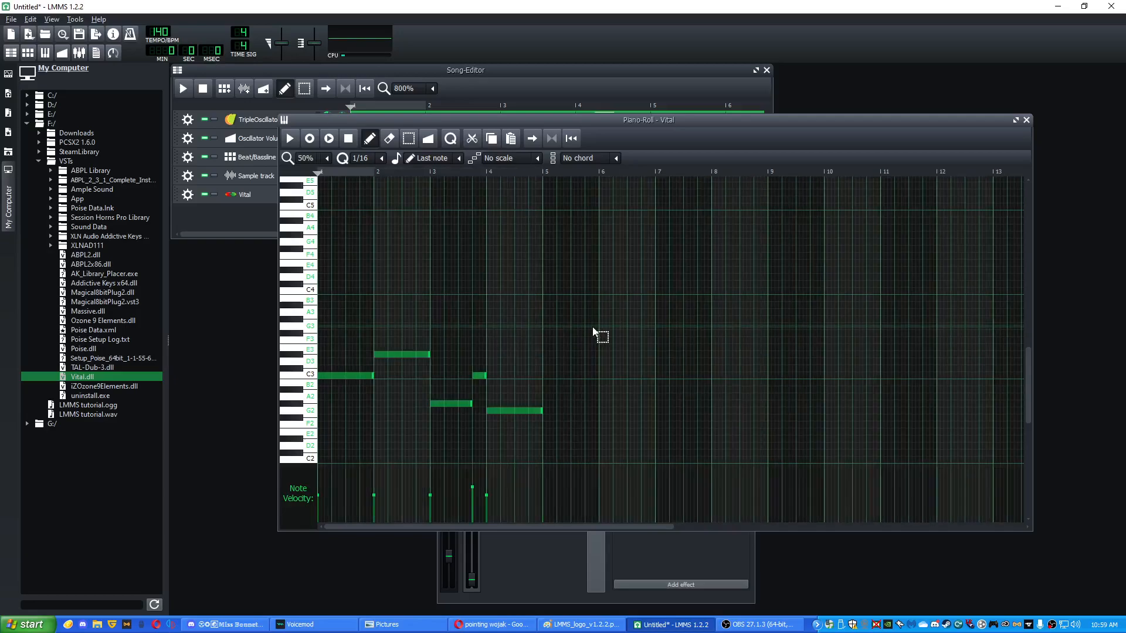
scroll(592, 326, "up", 1)
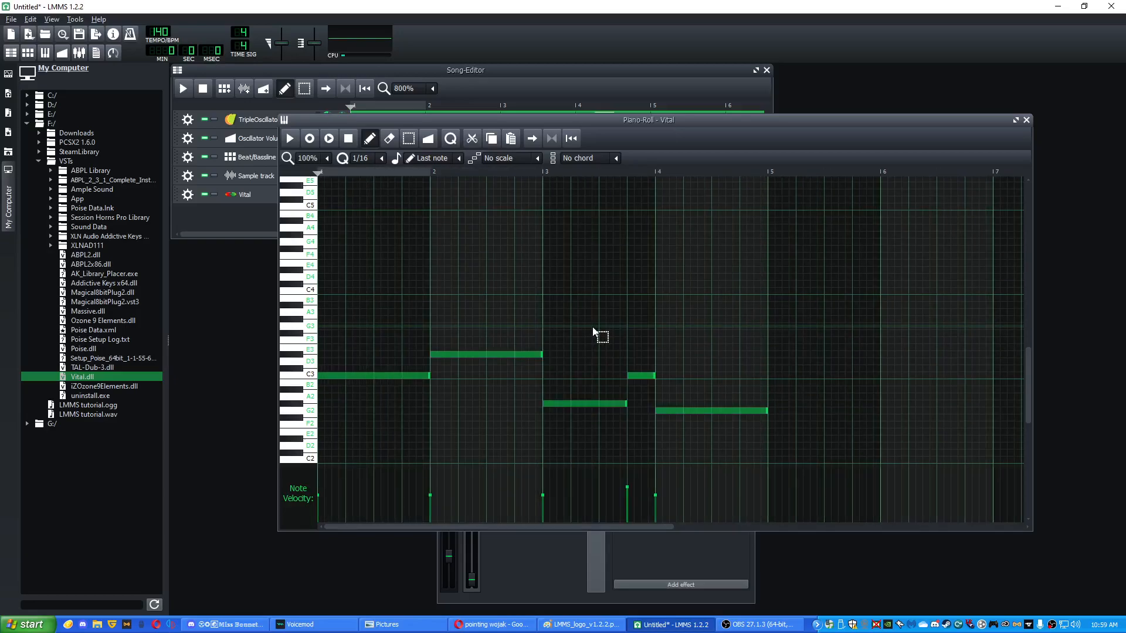
scroll(591, 322, "down", 2)
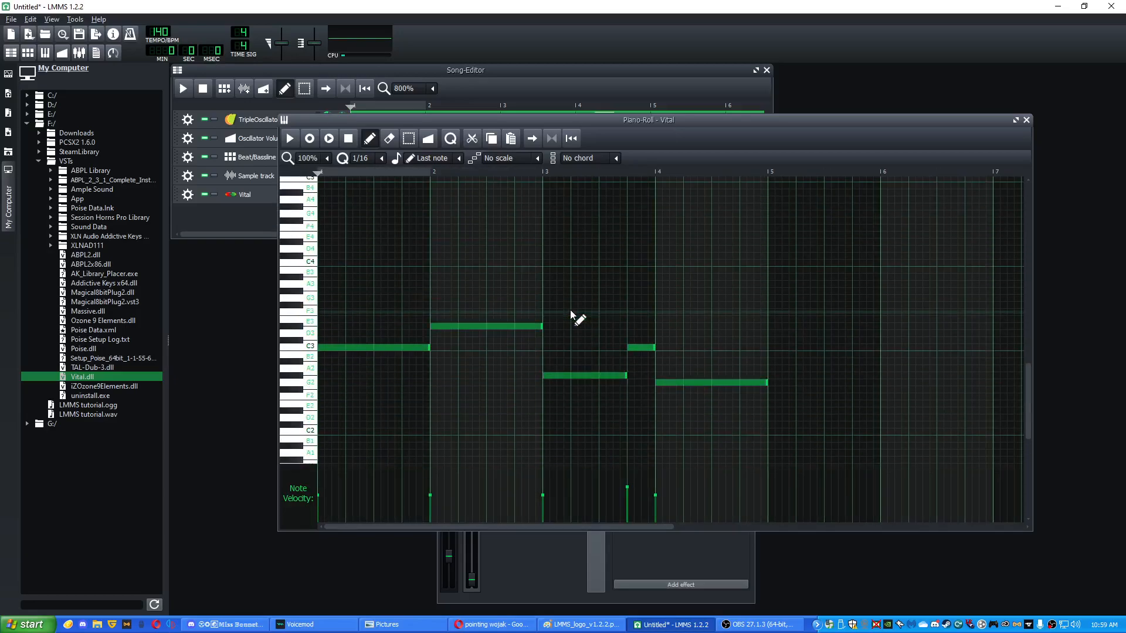
key("ctrl+a")
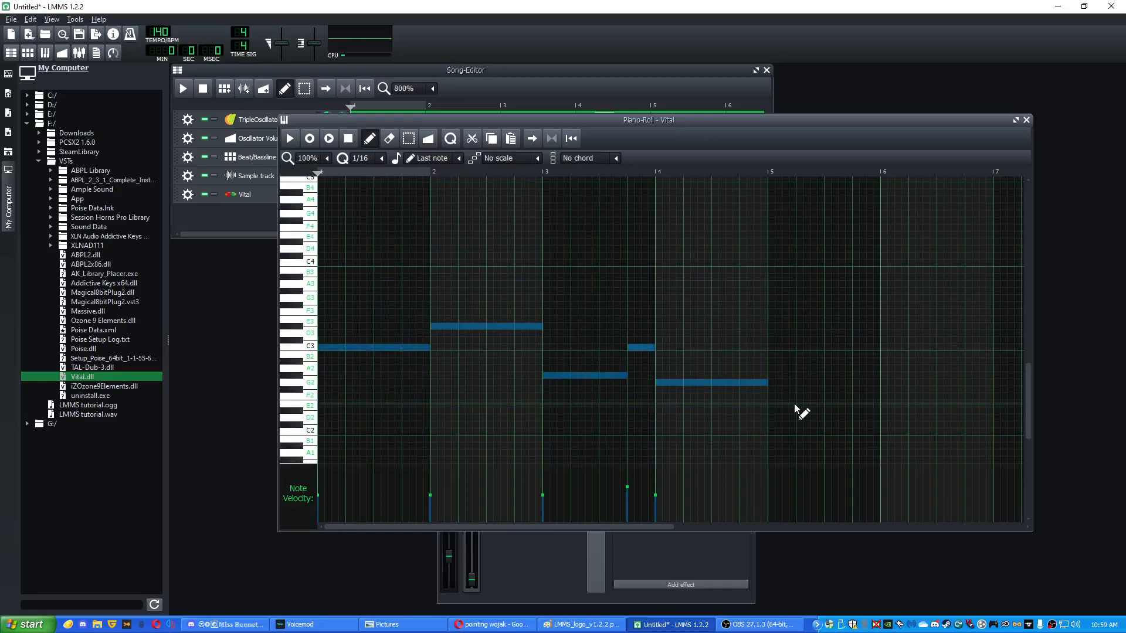
key("Up")
key("Up")
key("Up")
key("Down")
key("Down")
key("Down")
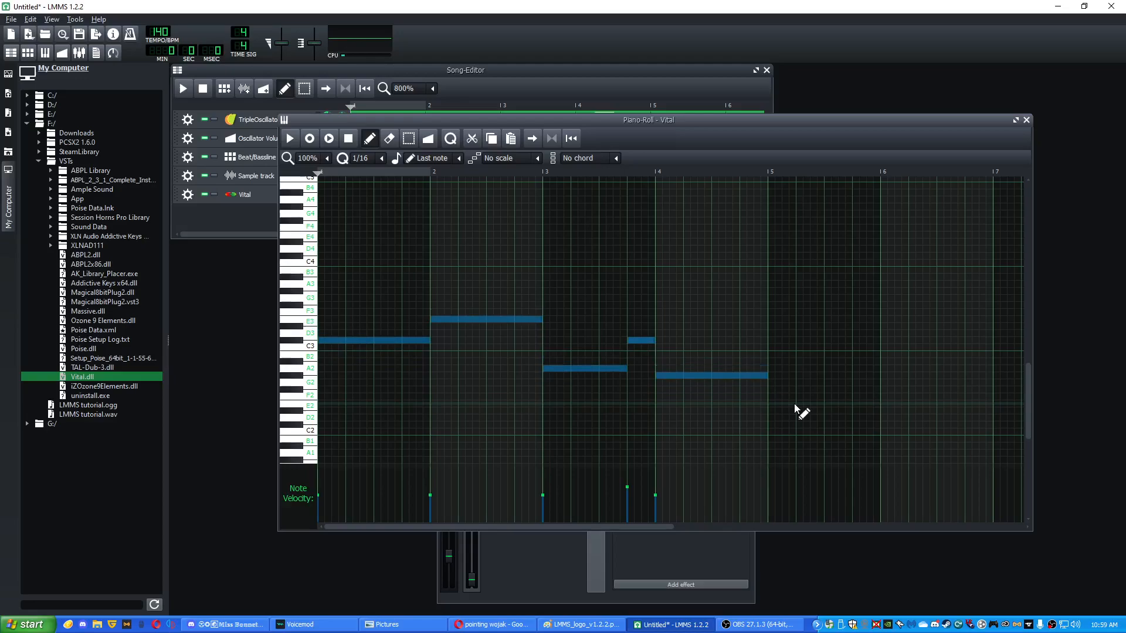
key("ctrl+Up")
key("ctrl+Down")
key("ctrl+Up")
key("ctrl+Down")
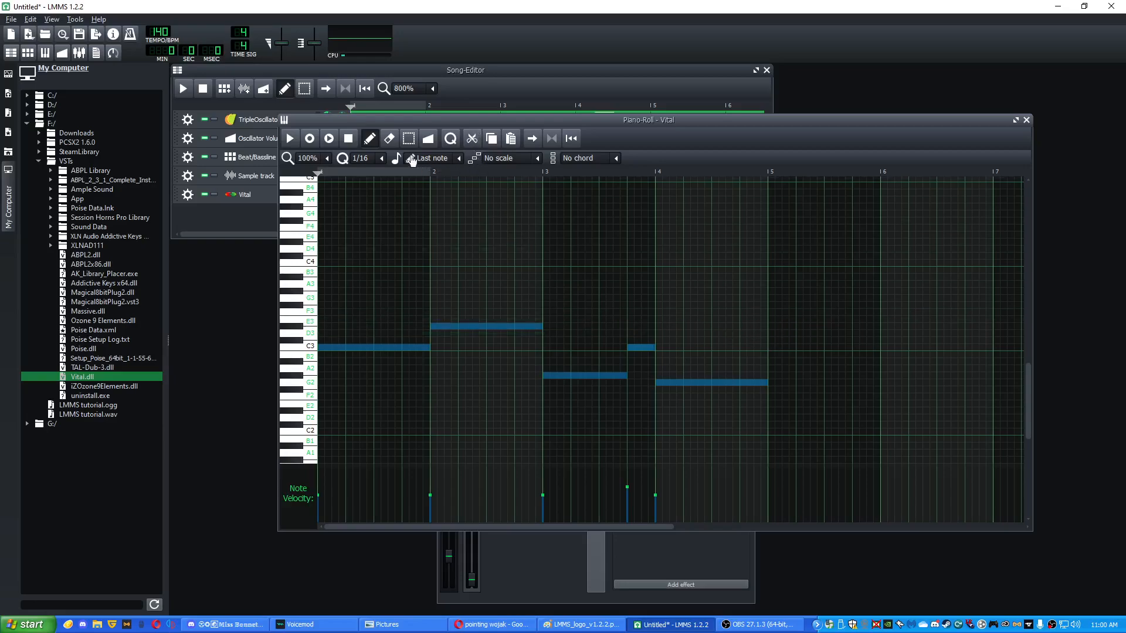
- Try 1/32 quantization by drawing and resizing a test note above the bassline, then delete it
scroll(375, 159, "down", 1)
left_click(378, 160)
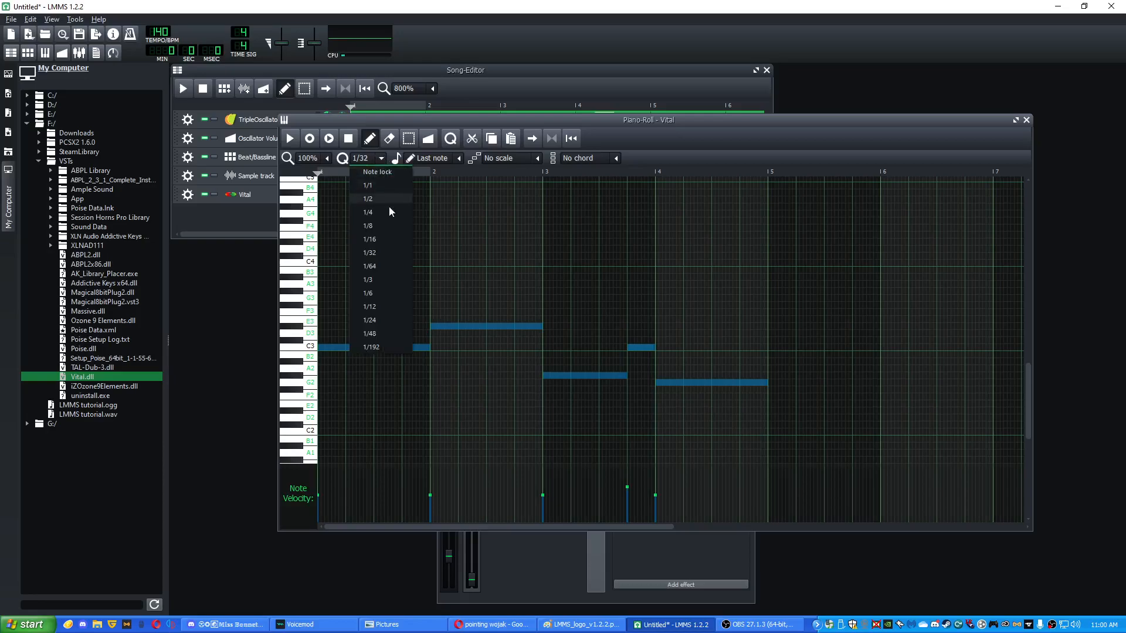
left_click(383, 250)
left_click(467, 269)
mouse_move(486, 269)
left_mouse_down()
mouse_move(431, 267)
mouse_move(483, 262)
left_mouse_up()
right_click(460, 261)
- Try 1/64 quantization with a test note, delete it, and set the quantization back to 1/16
left_click(379, 160)
left_click(378, 266)
left_click(481, 250)
right_click(507, 262)
right_click(491, 250)
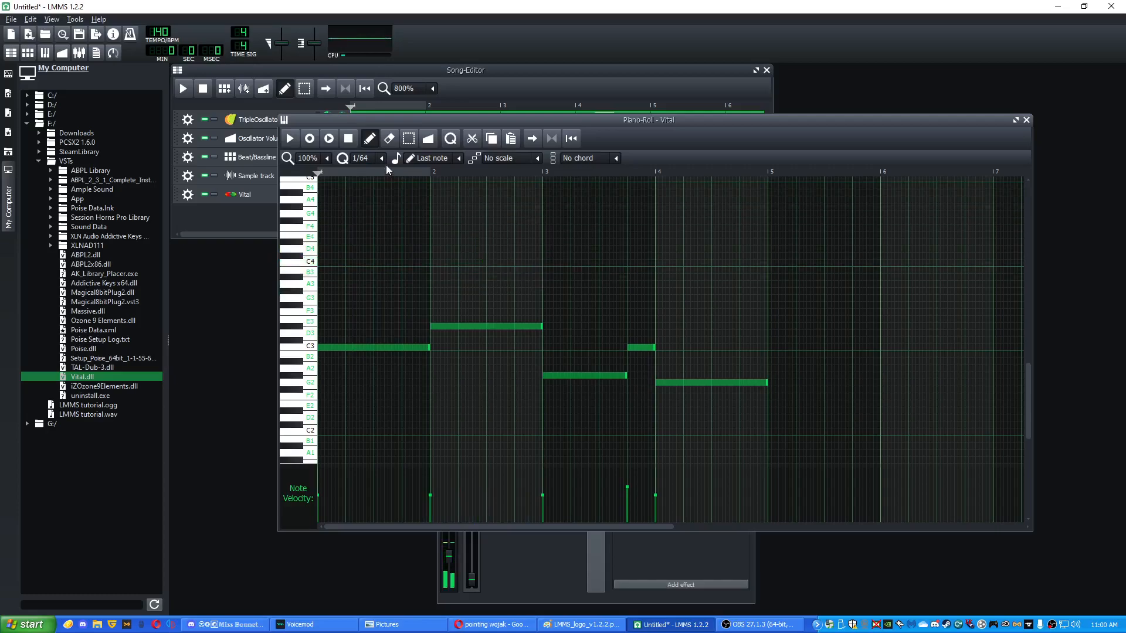
left_click(381, 158)
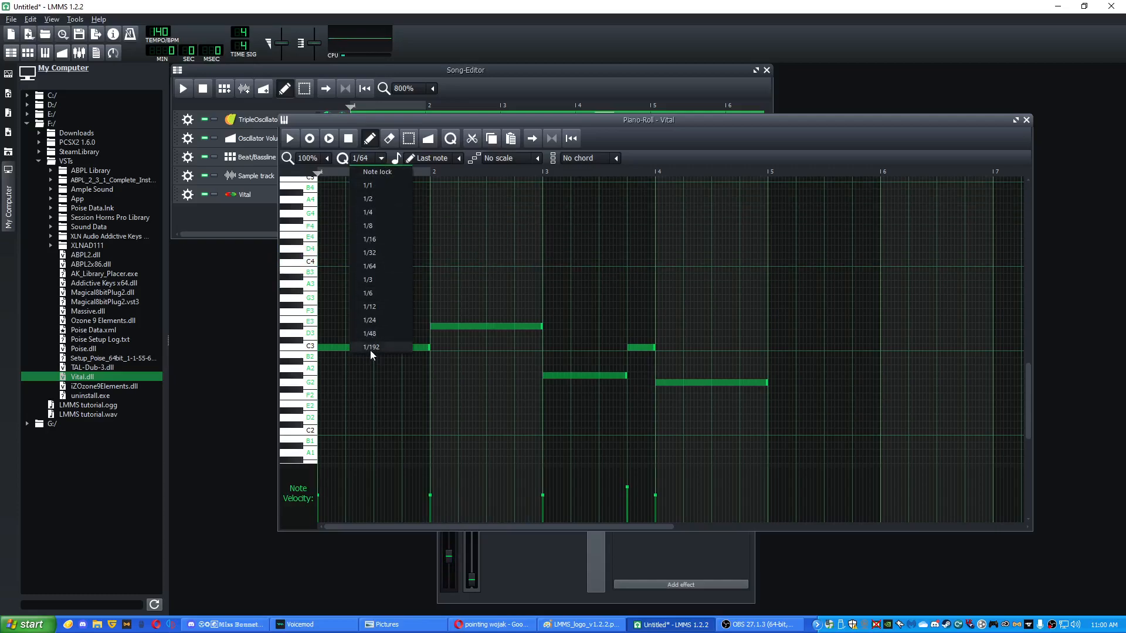
left_click(388, 240)
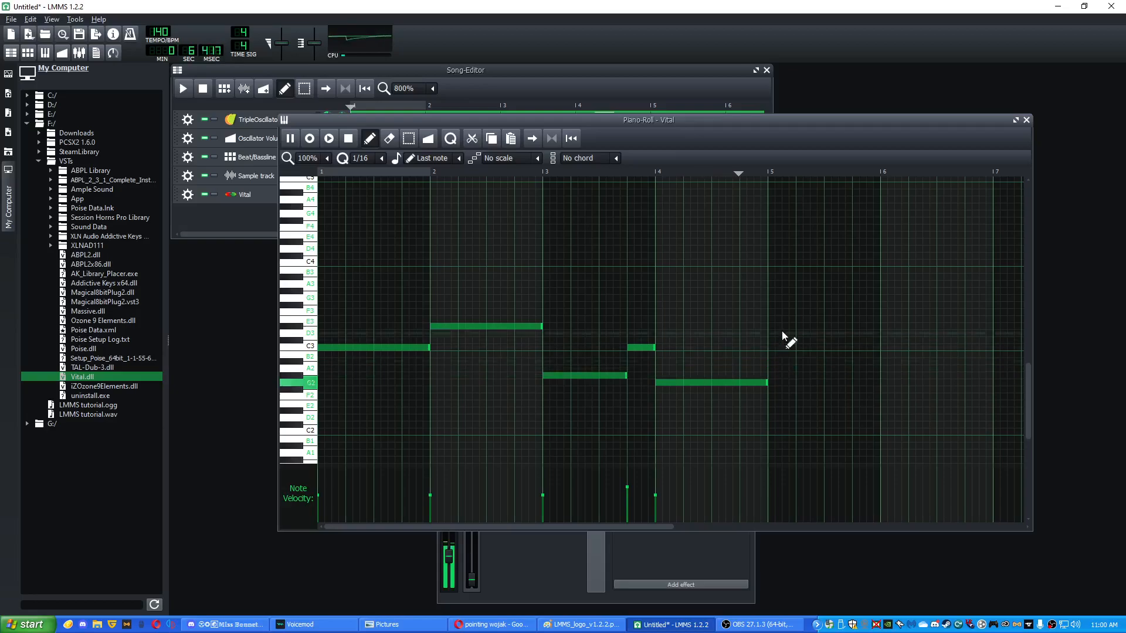
- Copy all the Vital notes and paste them starting at bar 5 of the piano roll
key("space")
left_click_drag(821, 280, 836, 348)
key("ctrl+a")
left_click(768, 172)
key("space")
key("space")
- Play back the song with the extended Vital part in the Song-Editor, then deselect the pasted notes in the piano roll
left_click(569, 107)
key("space")
scroll(513, 164, "down", 3)
scroll(515, 157, "up", 1)
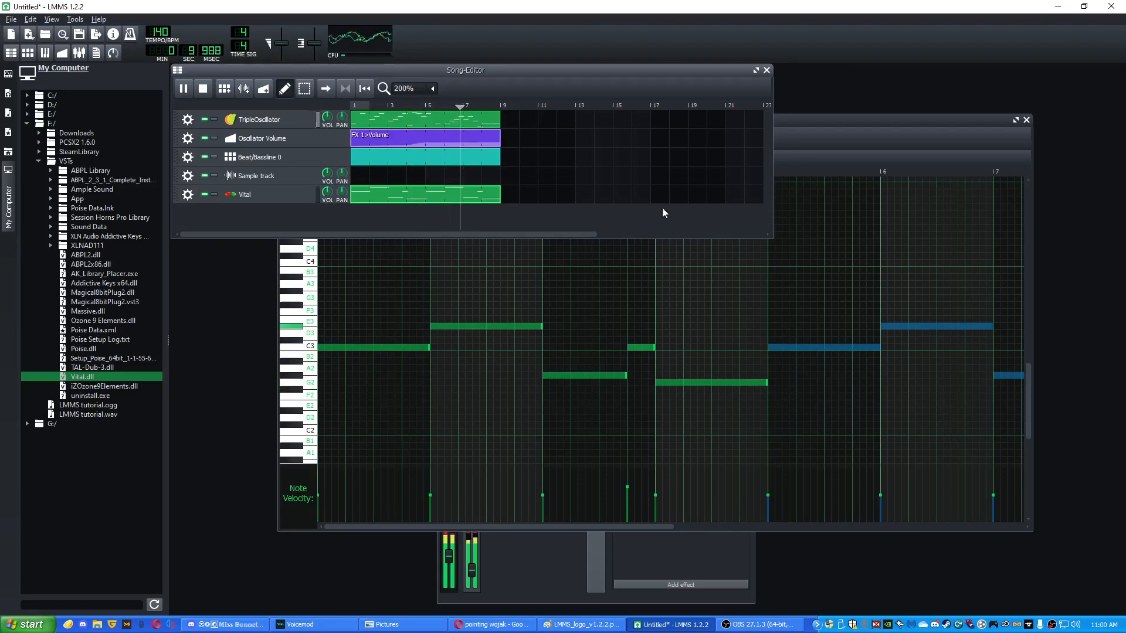
left_click(861, 281)
key("space")
left_click(850, 347)
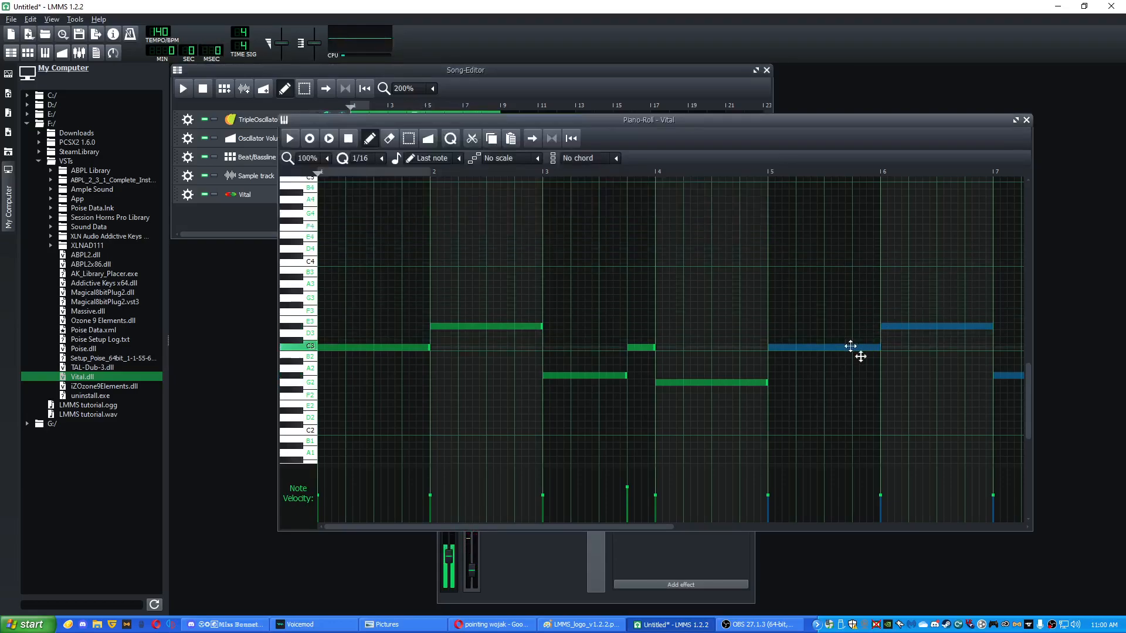
left_click(860, 334)
key("ctrl+z")
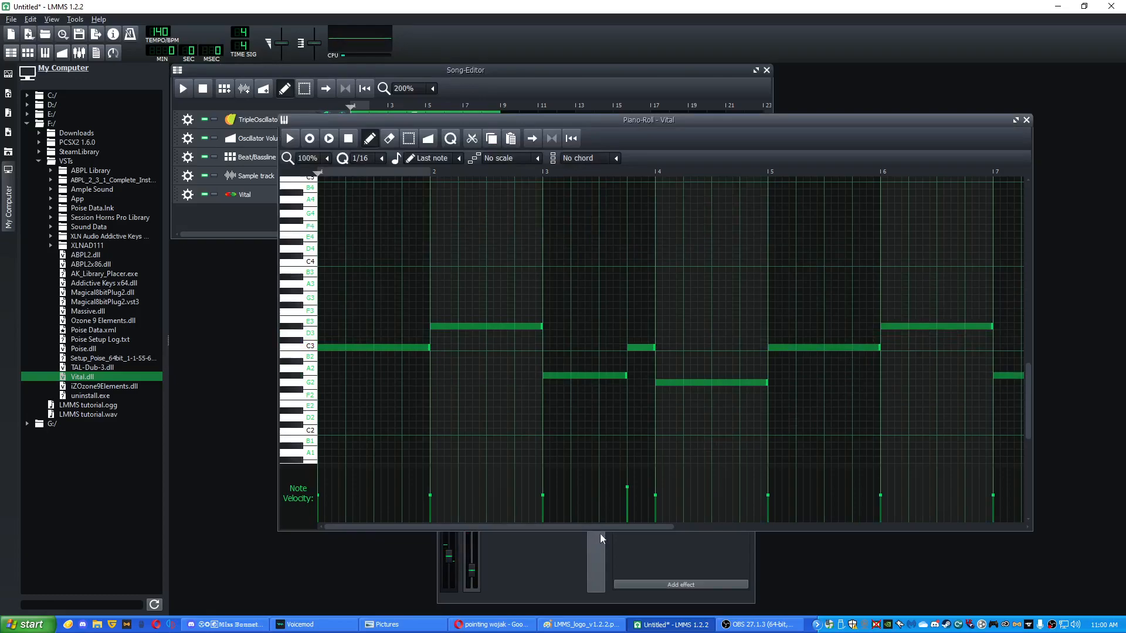
- Vary the pasted Vital notes: move bar 7's long note to G2, replace its short note with D#3, and move bar 8's note to C3
left_click_drag(599, 527, 747, 527)
left_click(690, 381)
right_click(726, 349)
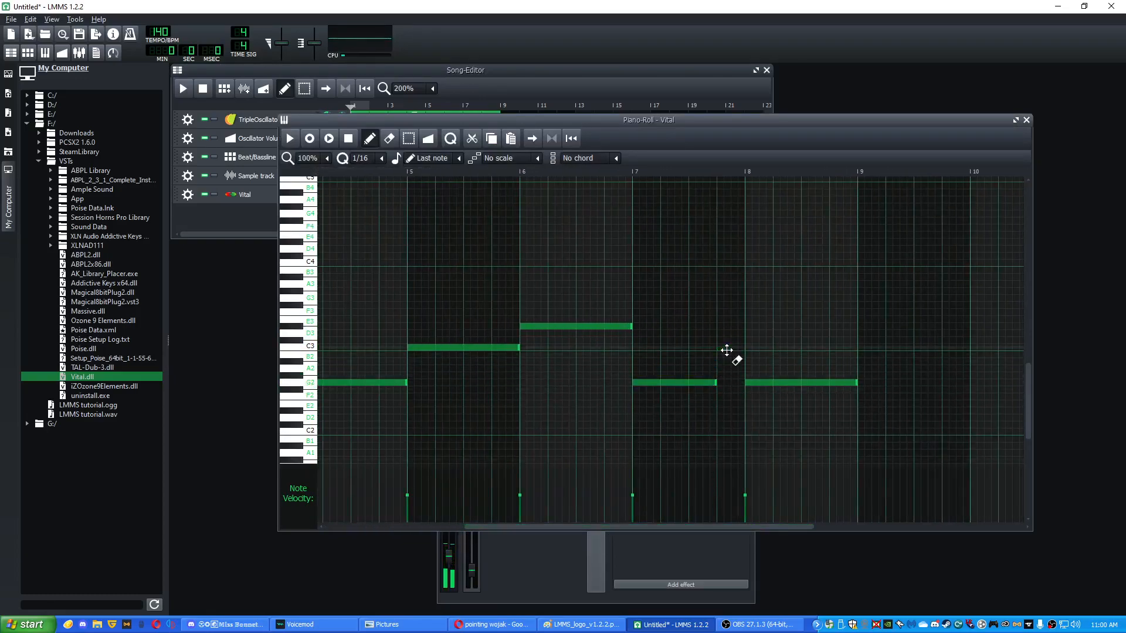
left_click(724, 333)
left_click_drag(798, 335, 728, 326)
left_click_drag(766, 381, 761, 347)
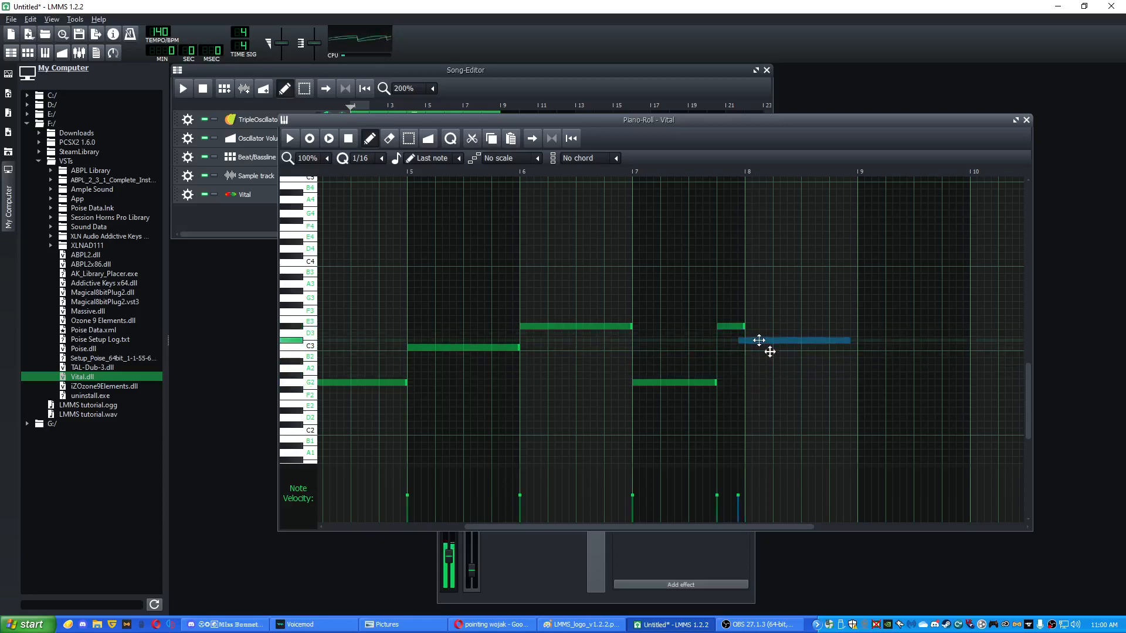
- Play back the edited Vital bassline from bar 7 in the piano roll, then close the piano roll
key("space")
key("space")
left_click_drag(598, 526, 707, 526)
right_click(771, 180)
left_click(731, 173)
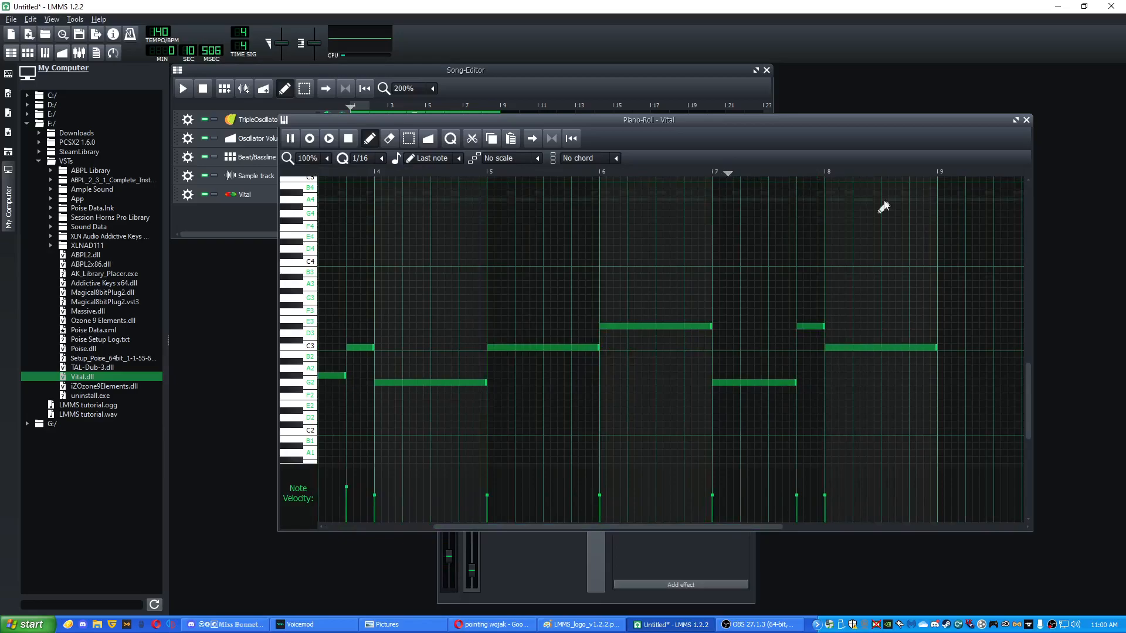
key("space")
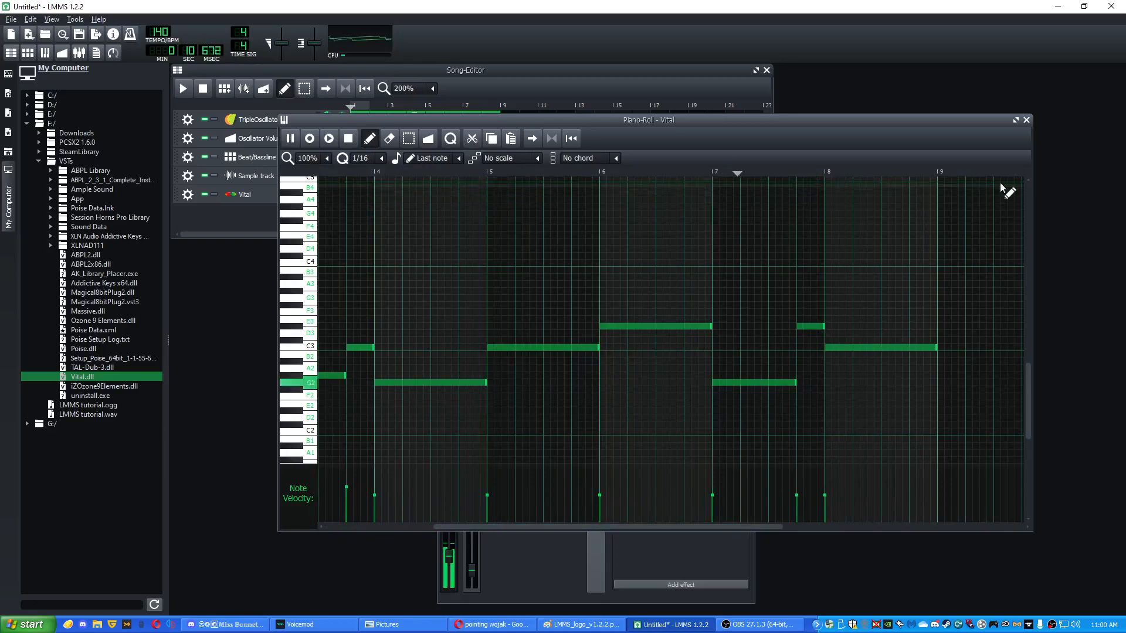
left_click(1026, 119)
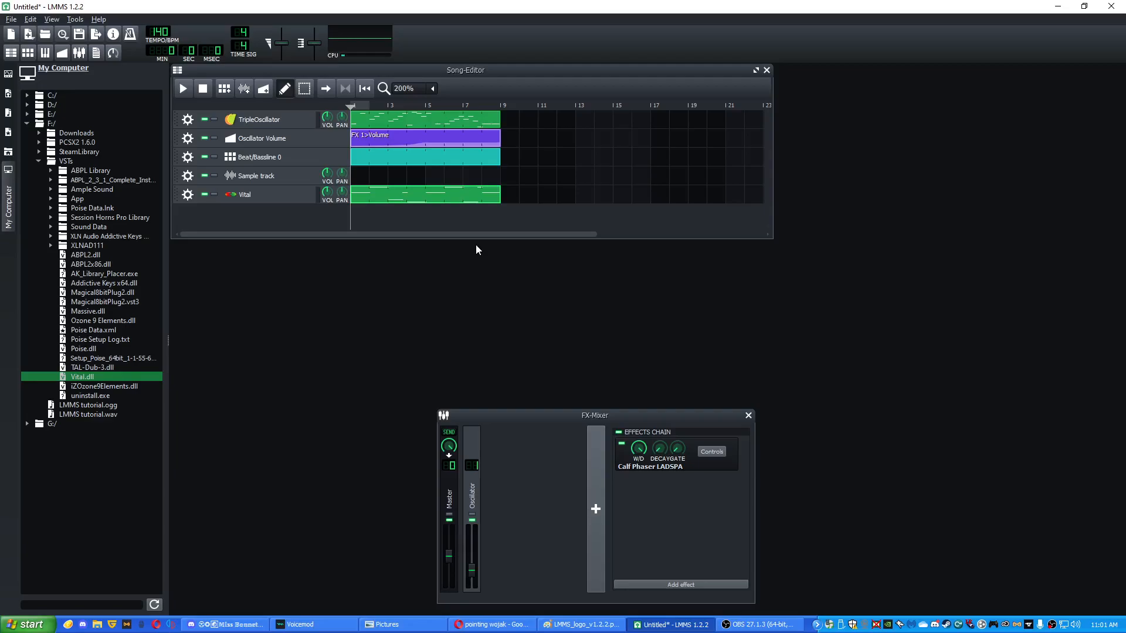
- Open the Controller Rack, move it over the Song-Editor and add an LFO controller
left_click(113, 53)
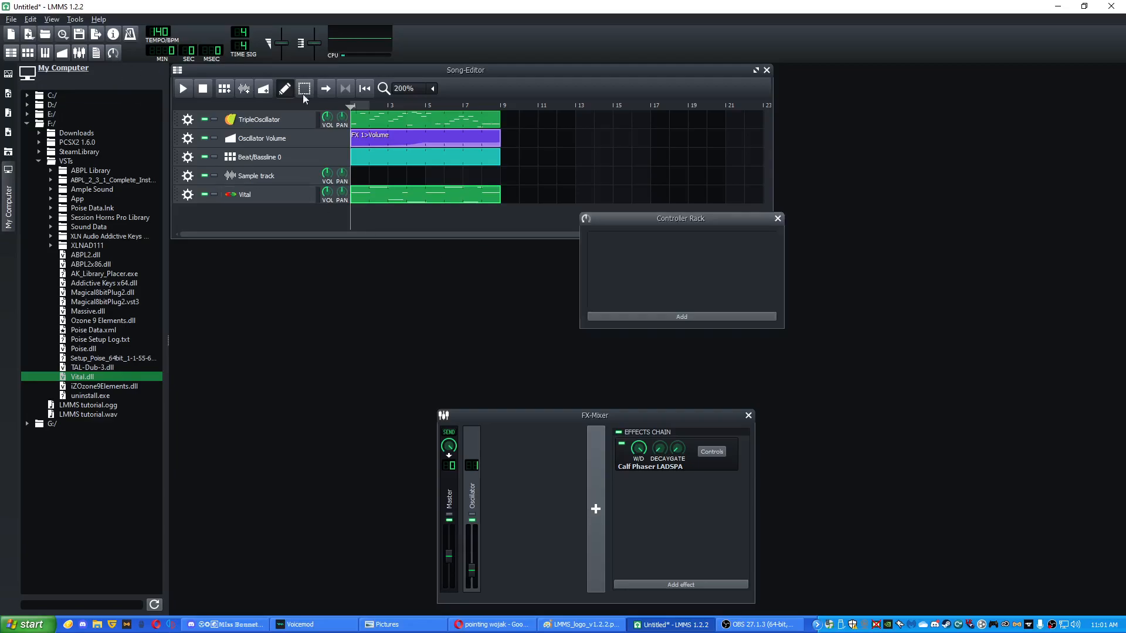
left_click_drag(733, 221, 681, 130)
left_click(669, 223)
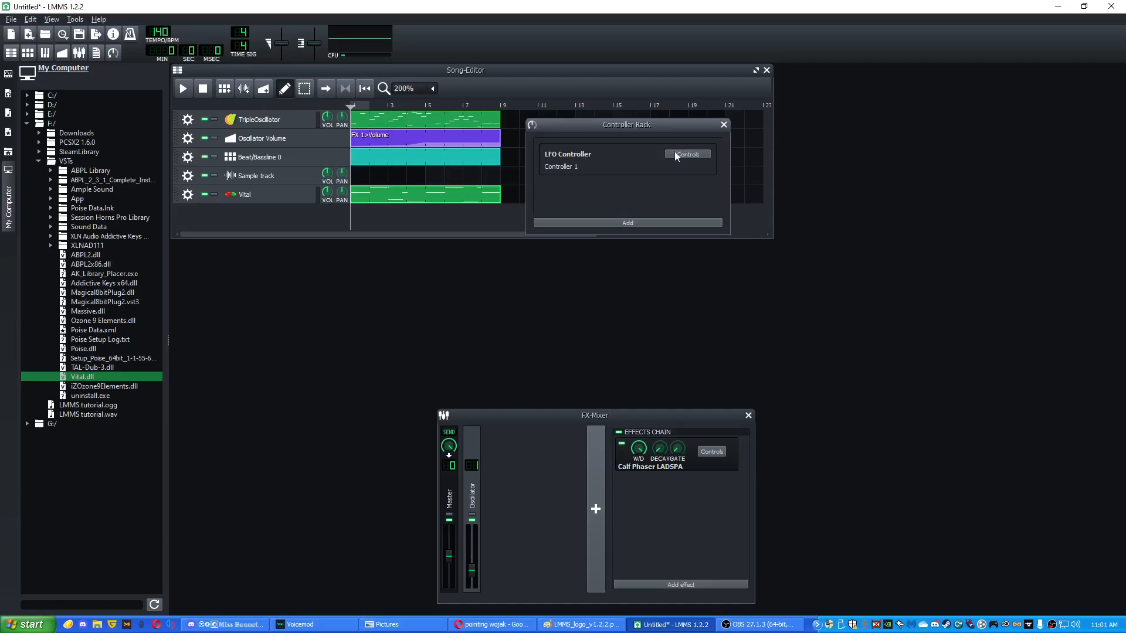
- Add three new FX-Mixer channels and rename channel 2 as Kick
left_click(591, 518)
left_click(595, 517)
left_click(598, 515)
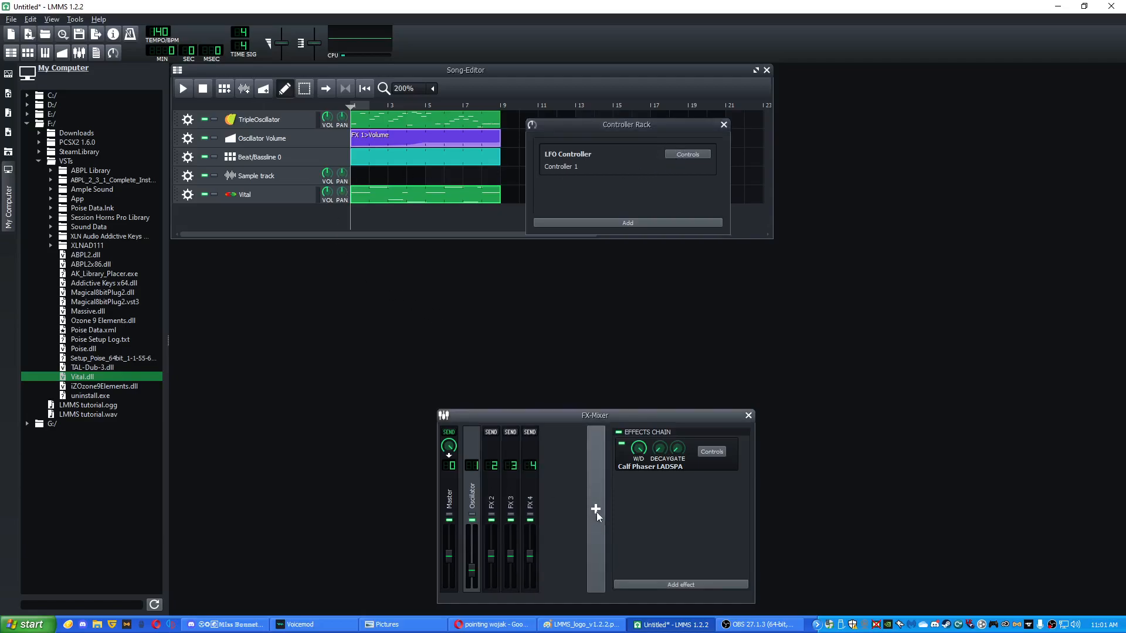
left_click(496, 493)
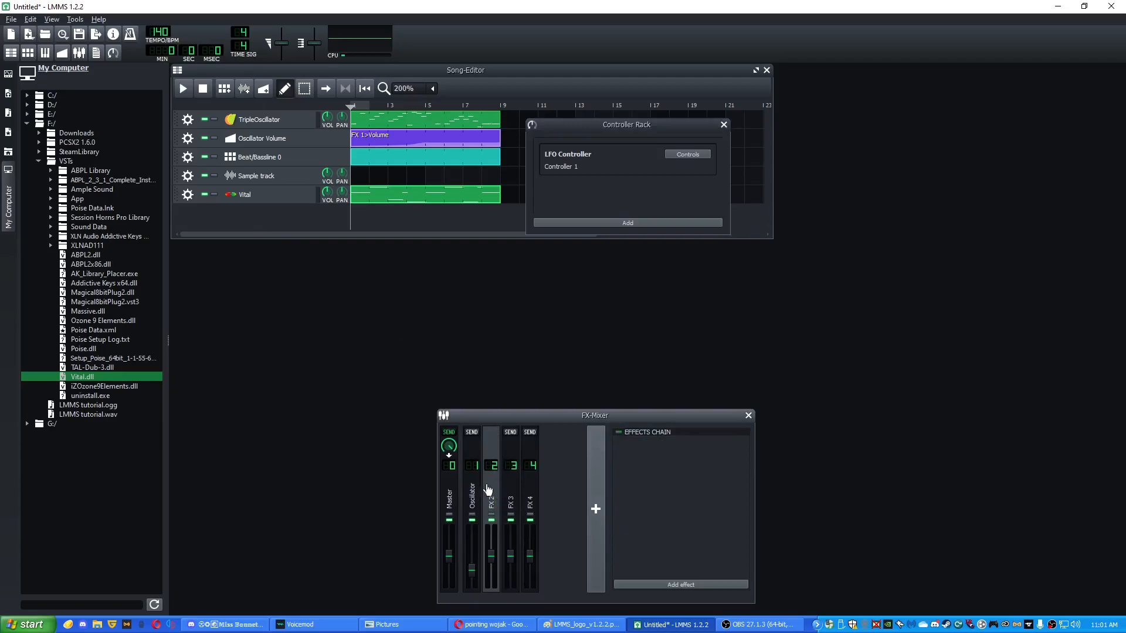
right_click(489, 488)
left_click(495, 485)
double_click(494, 497)
type("Kick")
key("Return")
- Rename FX-Mixer channel 3 as Hat and channel 4 as Snare
left_click(514, 506)
double_click(514, 502)
type("Hat")
key("Return")
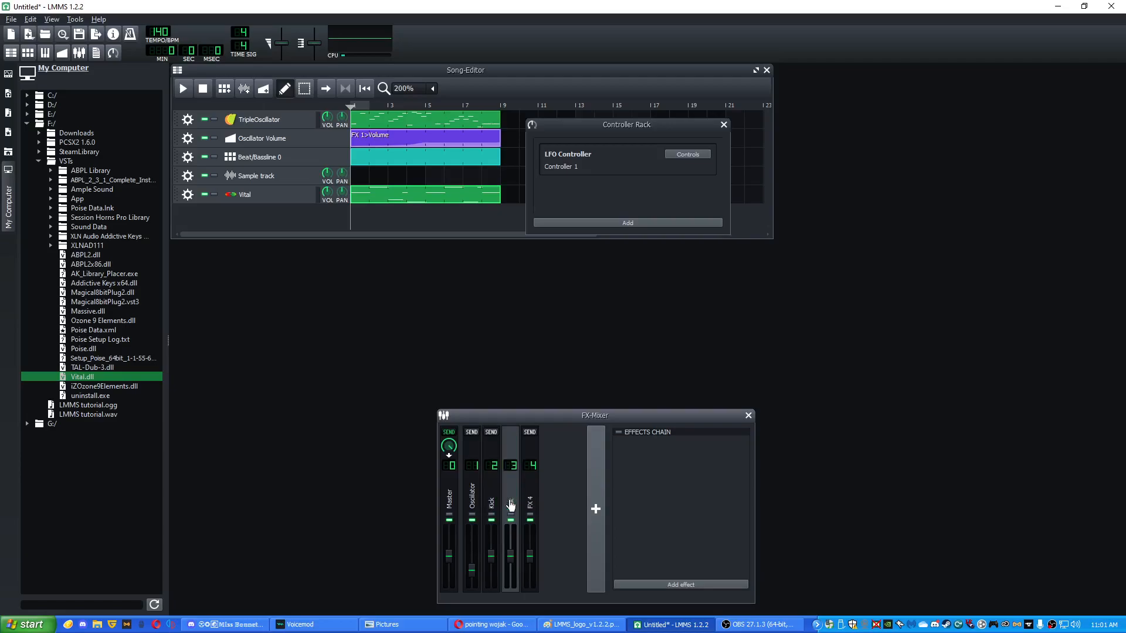
double_click(530, 502)
key("Return")
- Route the beat's Kicker, 909 snare and TripleOscillator instruments to the Kick, Snare and Hat mixer channels
left_click(268, 159)
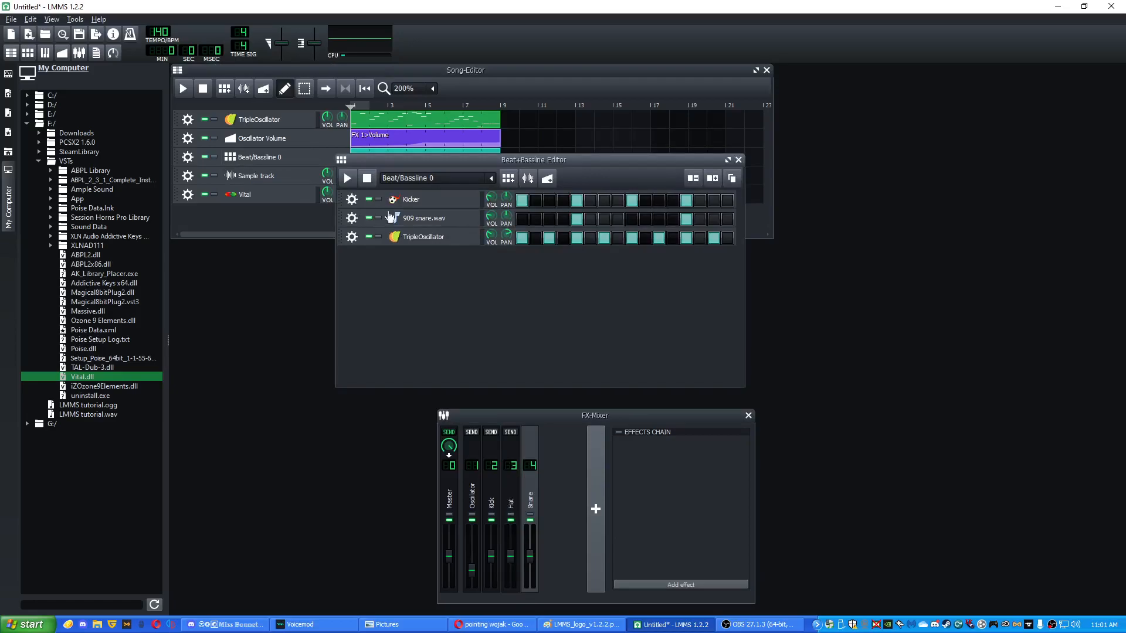
left_click(410, 199)
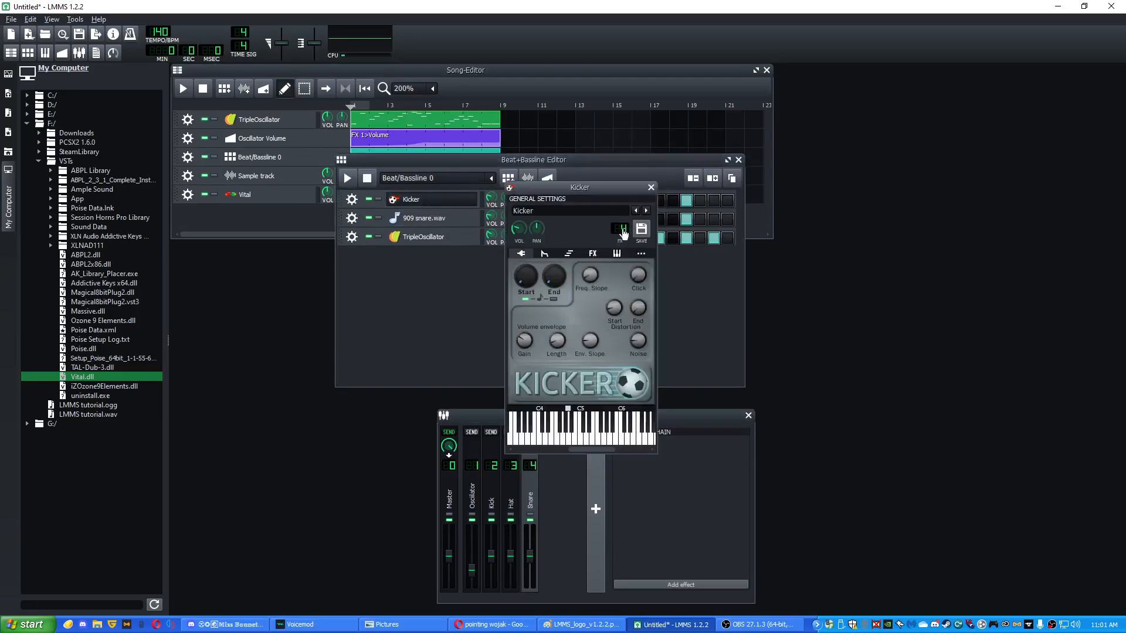
left_click(651, 187)
left_click(423, 218)
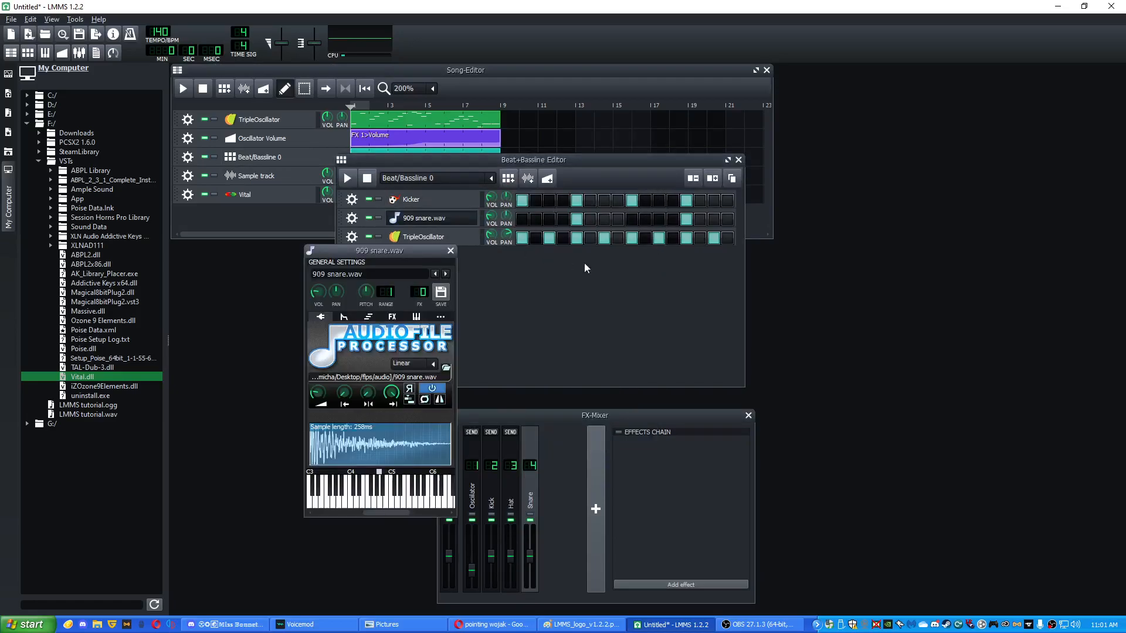
left_click(451, 251)
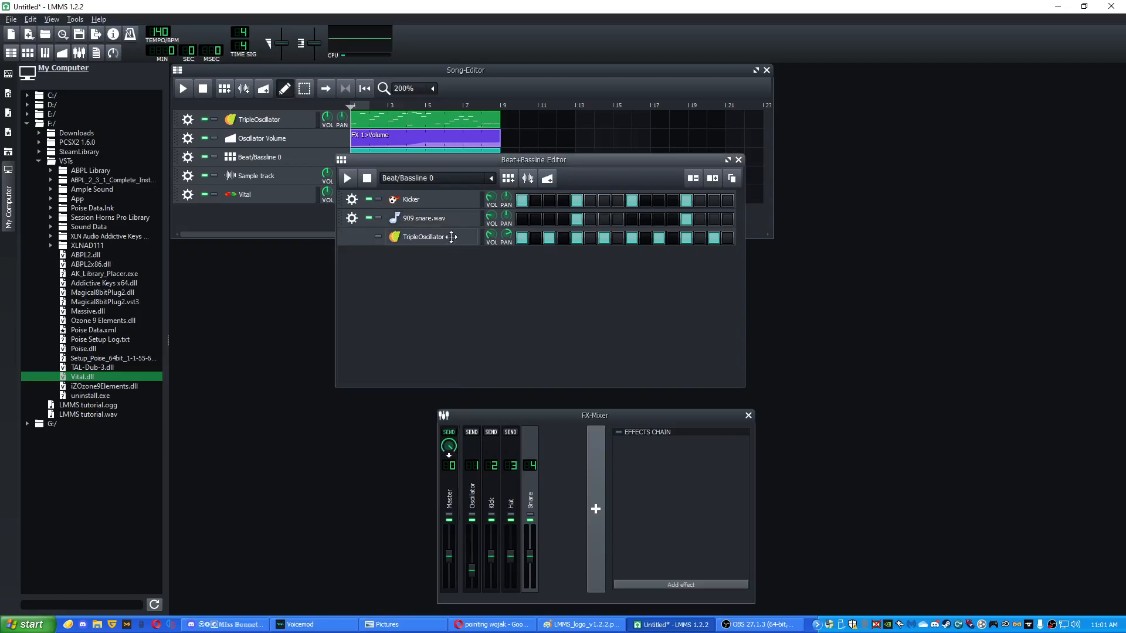
left_click(423, 237)
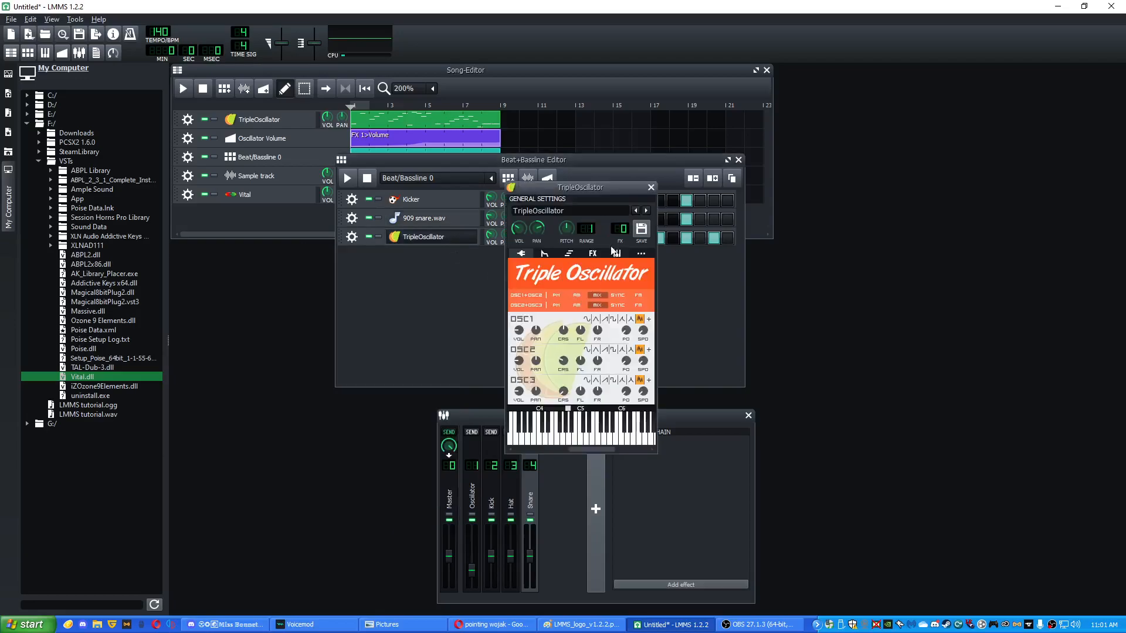
left_click(650, 187)
- Play the beat while lowering the Kick channel to about 77% and reducing the Hat channel, then close the Beat+Bassline Editor
key("space")
mouse_move(491, 555)
left_mouse_down()
mouse_move(510, 587)
mouse_move(529, 561)
mouse_move(491, 566)
left_mouse_up()
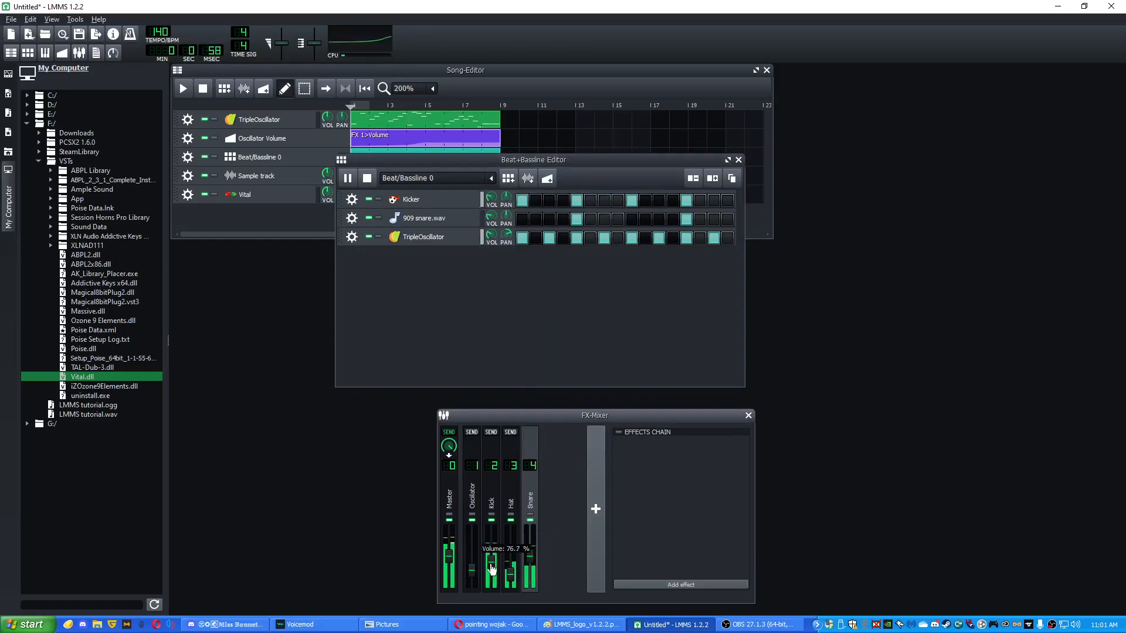
left_click(739, 159)
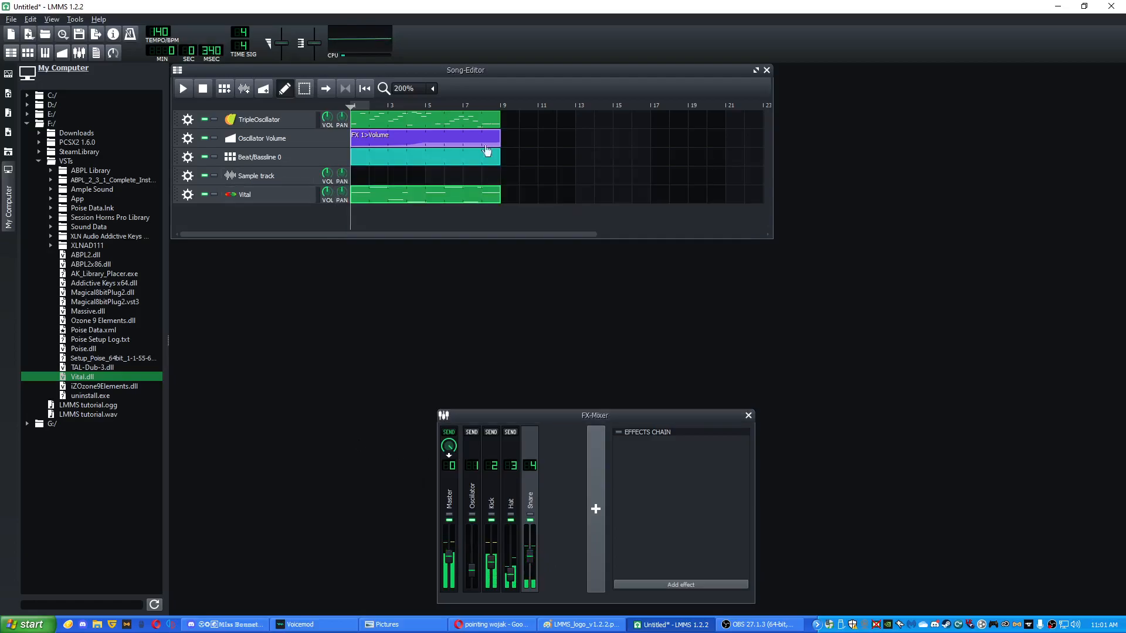
left_click(203, 89)
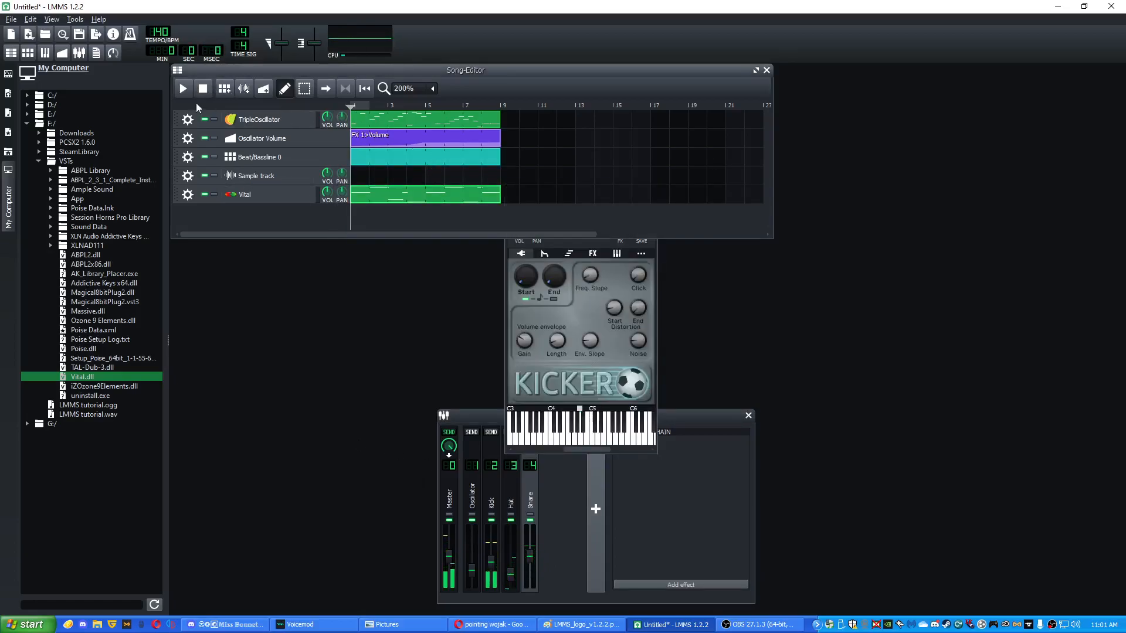
- Play the whole song while fine-tuning the Kick channel's volume, then stop playback
left_click(187, 94)
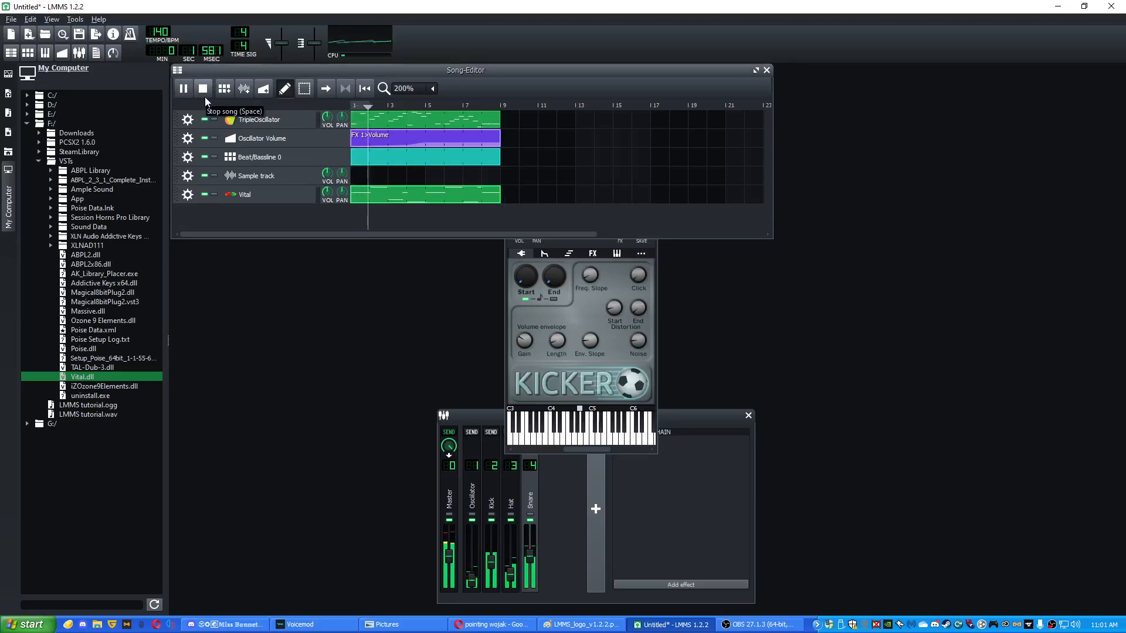
left_click(487, 548)
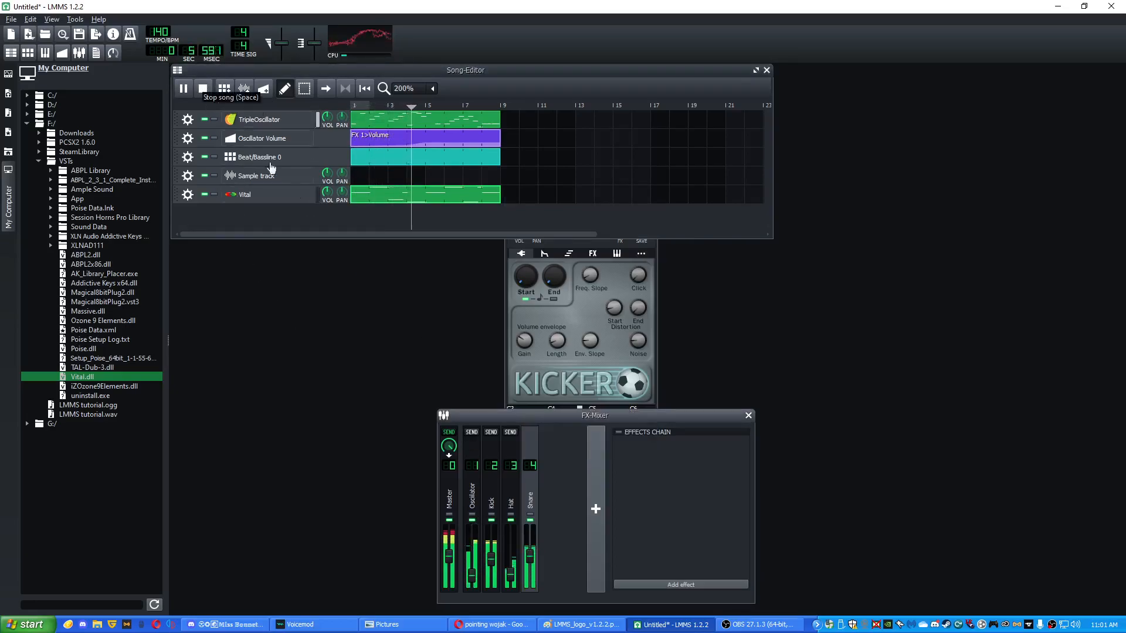
left_click(204, 90)
- Add an FX-Mixer channel named Bass and route the Vital instrument to channel 5
left_click(596, 515)
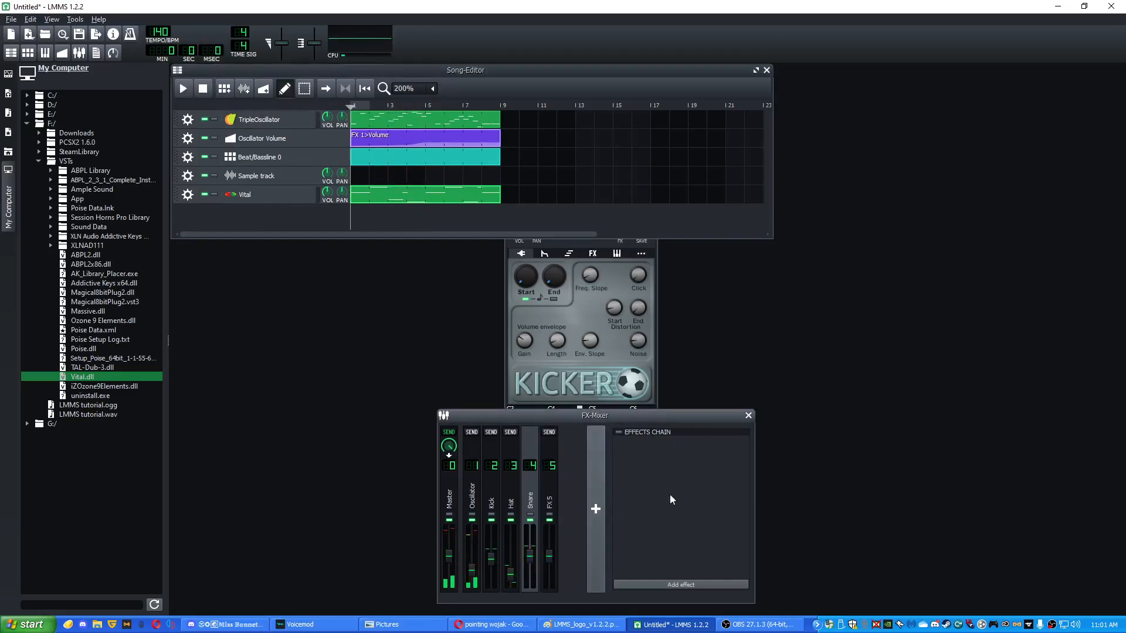
double_click(550, 511)
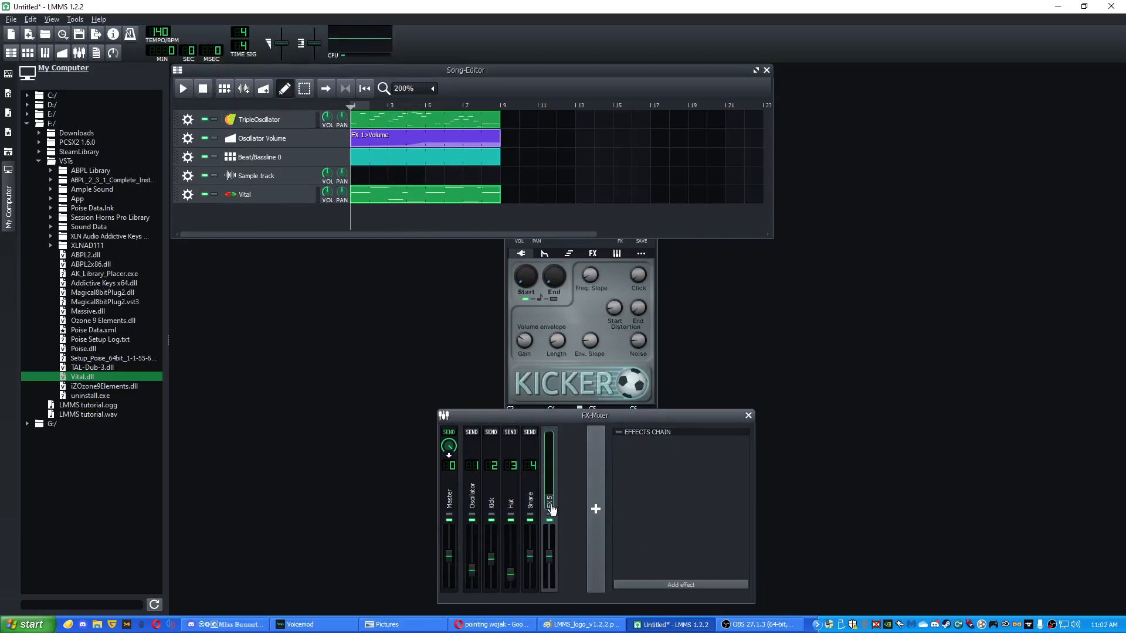
type("Bass")
key("Return")
left_click(259, 197)
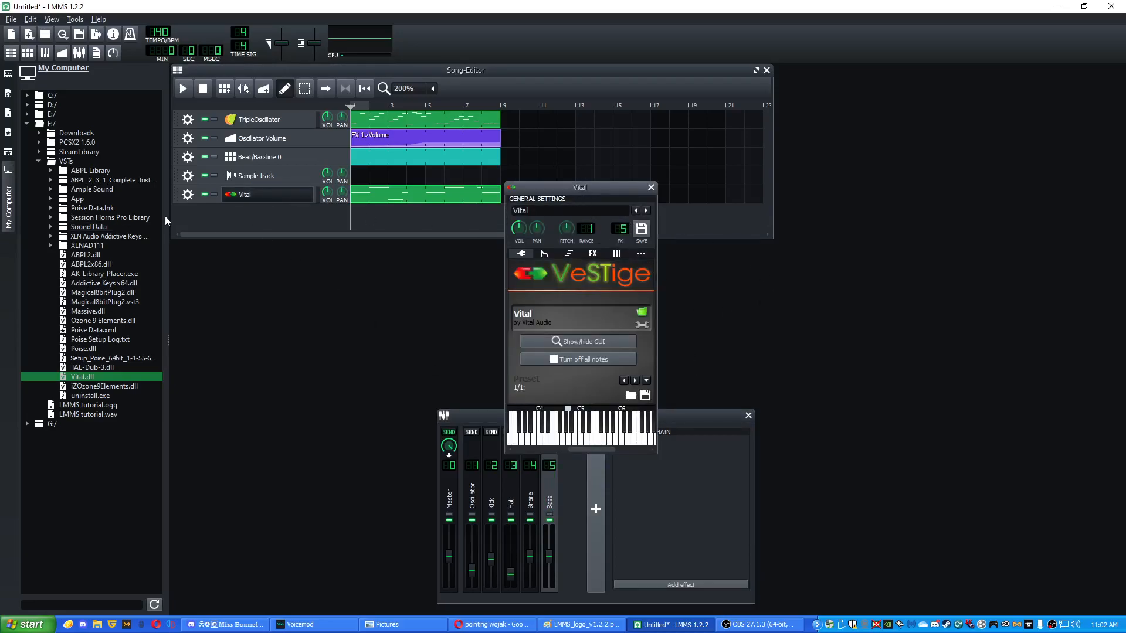
left_click(612, 179)
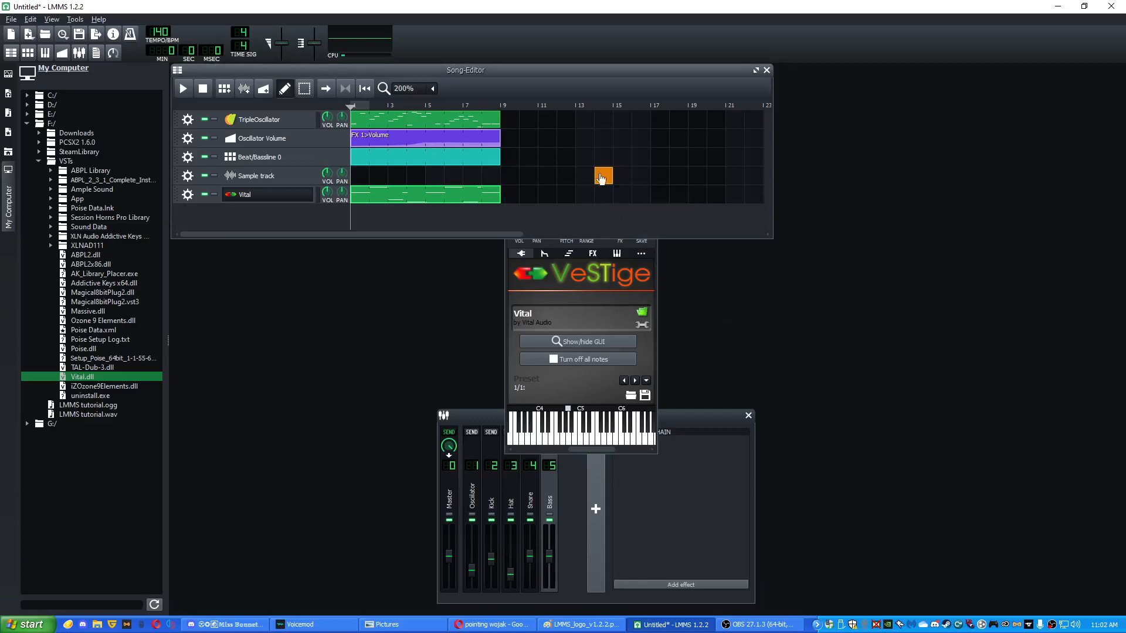
double_click(601, 178)
left_click(758, 218)
- Show and hide Vital's plugin interface, then look through its envelope, arpeggio, effects and MIDI settings
left_click(653, 314)
left_click_drag(615, 191, 481, 145)
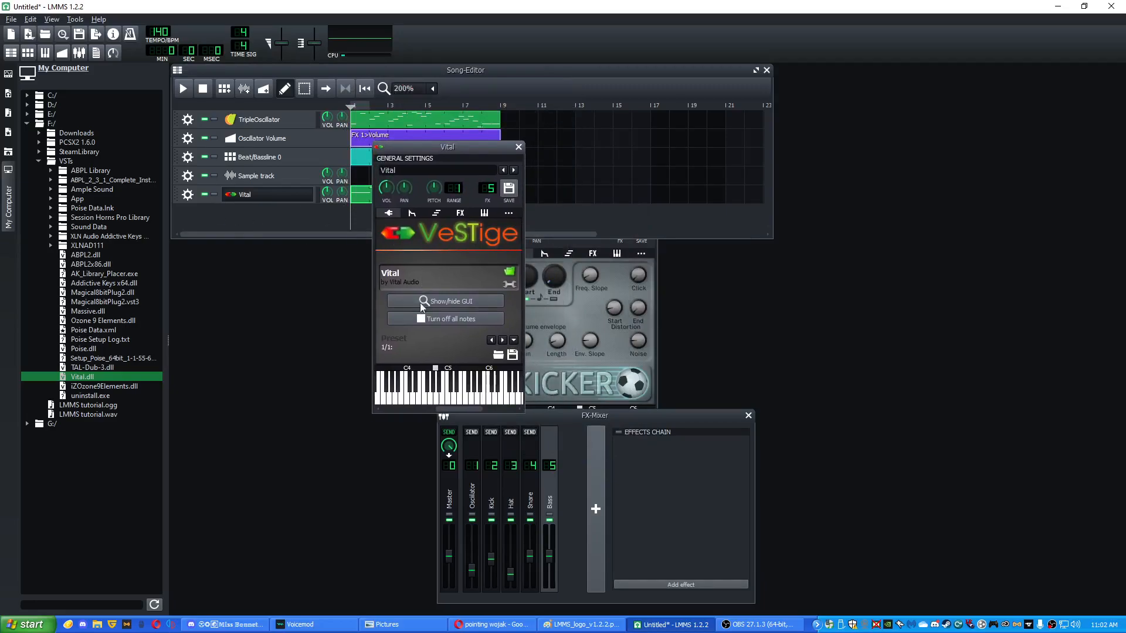
left_click(439, 304)
left_click(1014, 94)
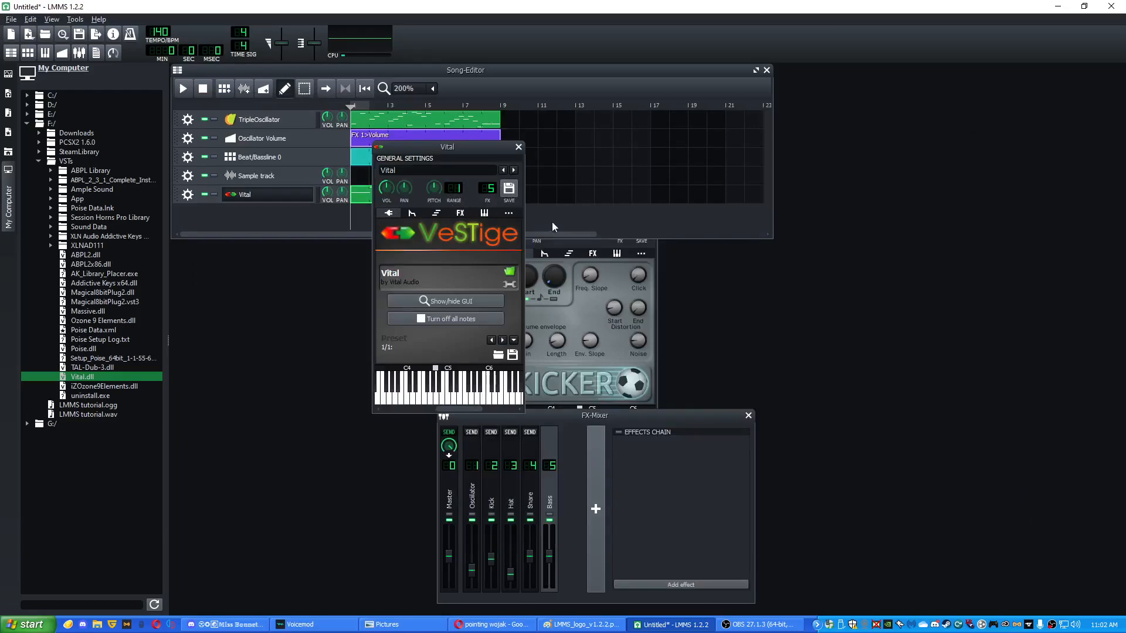
left_click(416, 214)
left_click(436, 214)
left_click(461, 215)
left_click(481, 215)
left_click(432, 215)
left_click(461, 214)
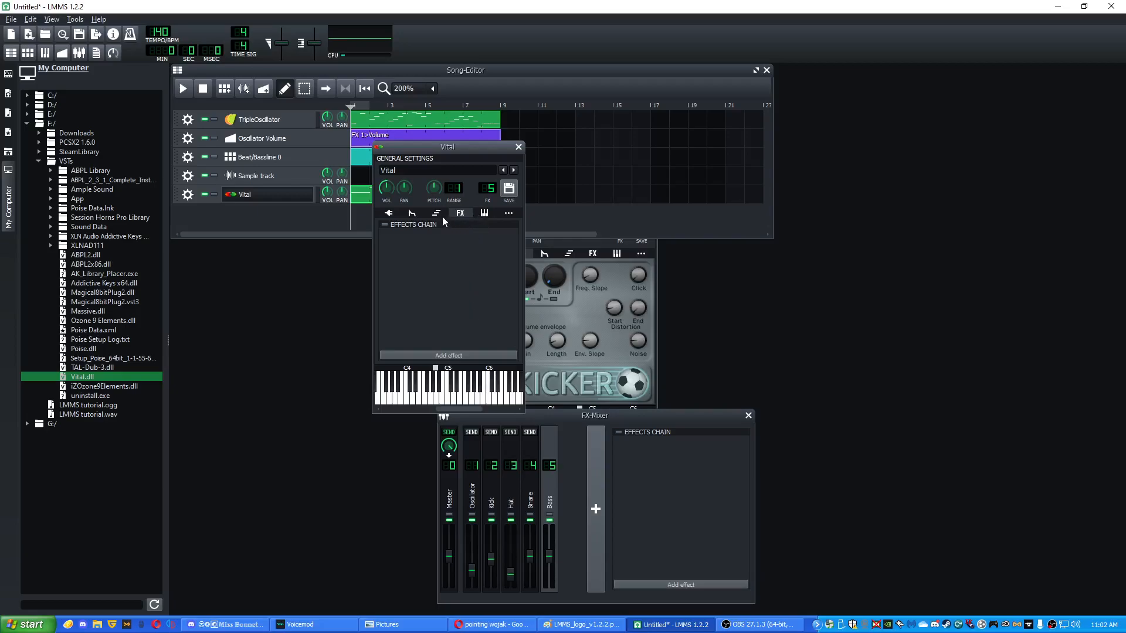
left_click(518, 147)
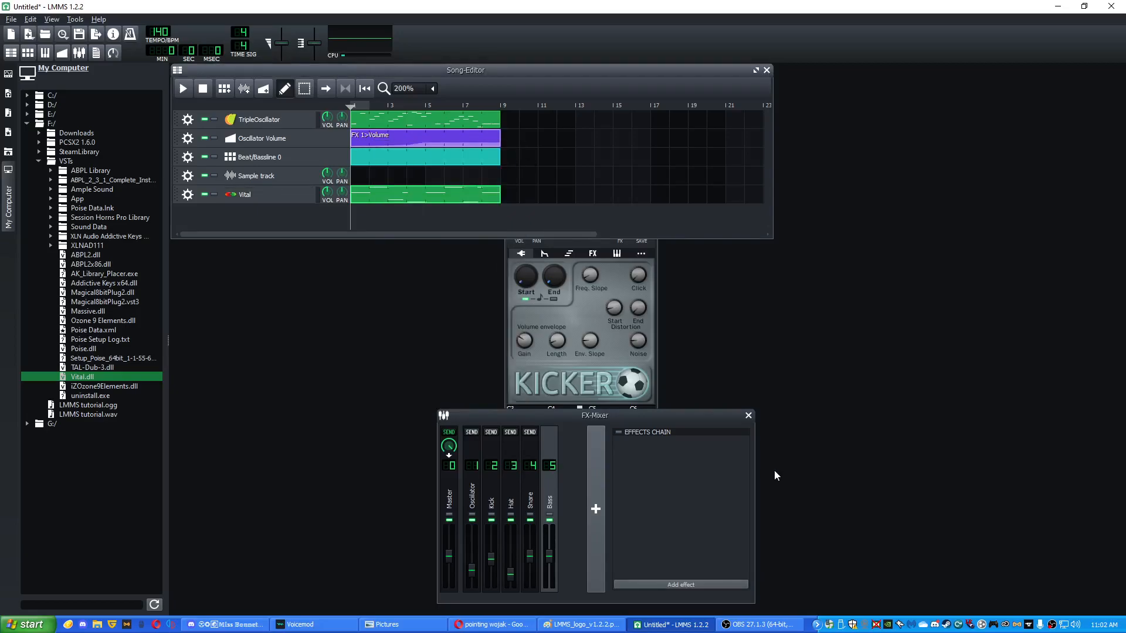
- Lower the Bass channel's volume slightly and play the song to check the mix
left_click_drag(553, 557, 559, 565)
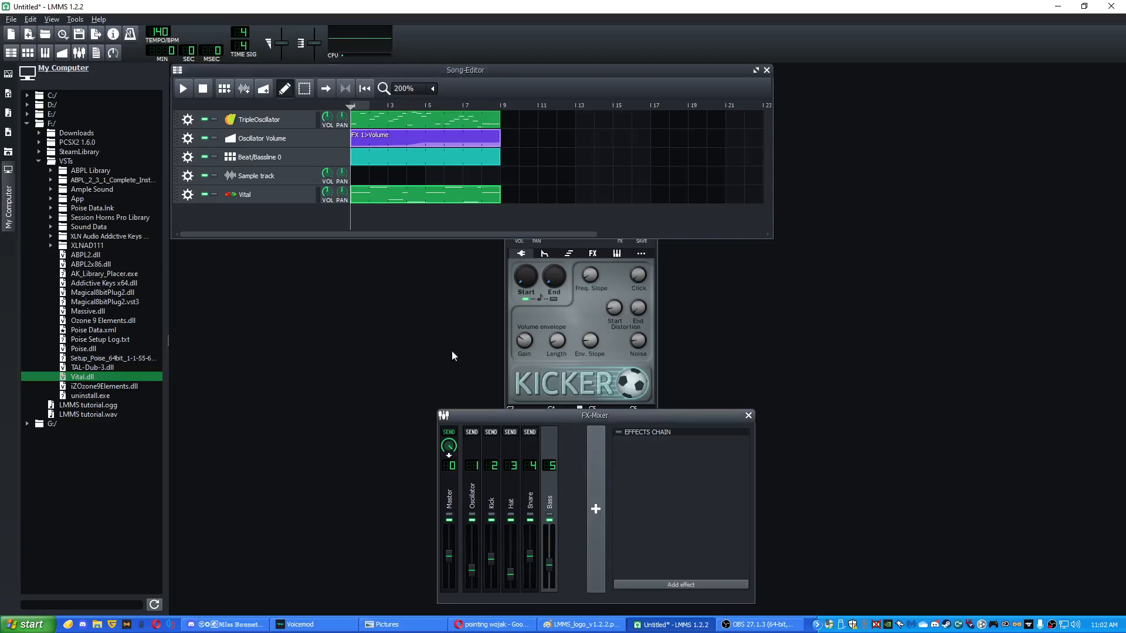
left_click(353, 91)
key("space")
left_click(564, 565)
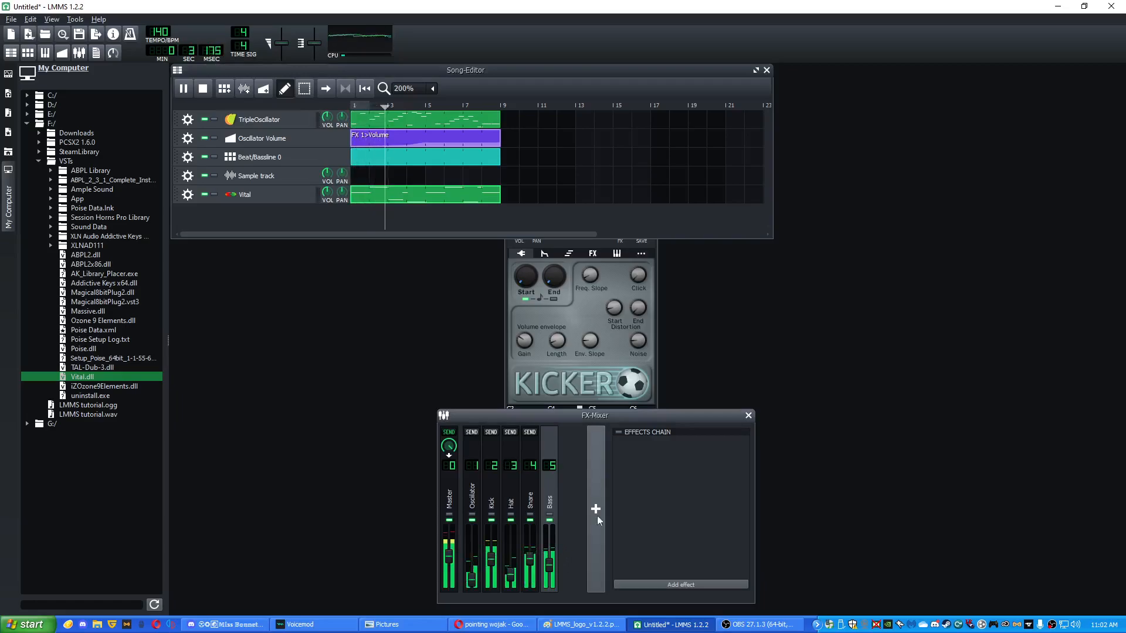
left_click(610, 281)
left_click(659, 188)
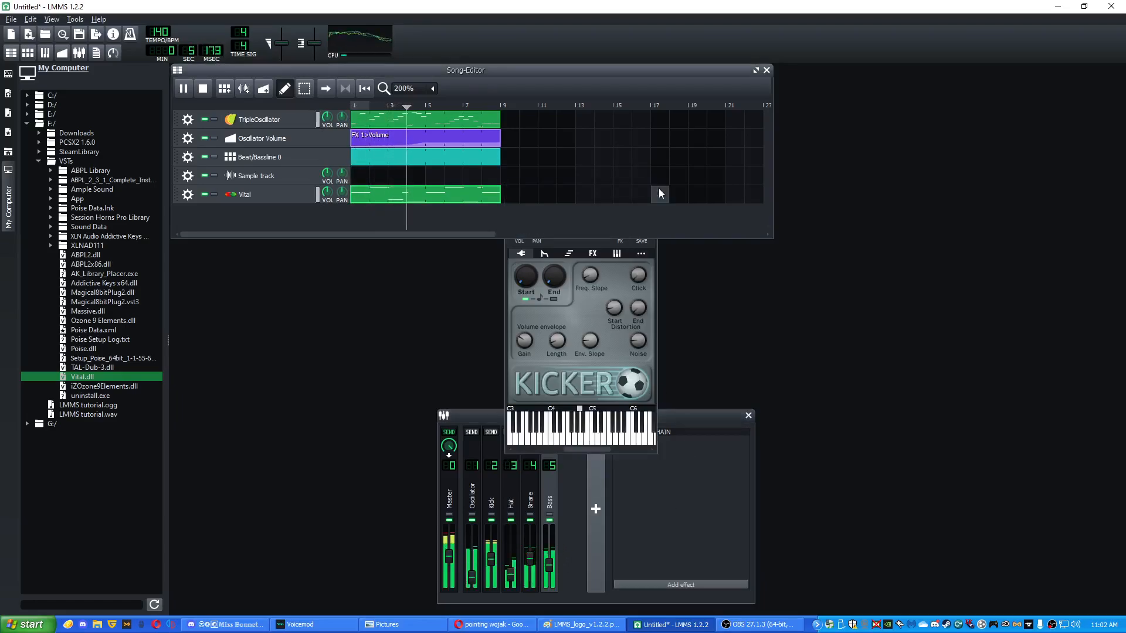
- Lower the bar 5 point of the Oscillator volume automation, then close the Automation Editor
left_click(477, 574)
double_click(440, 138)
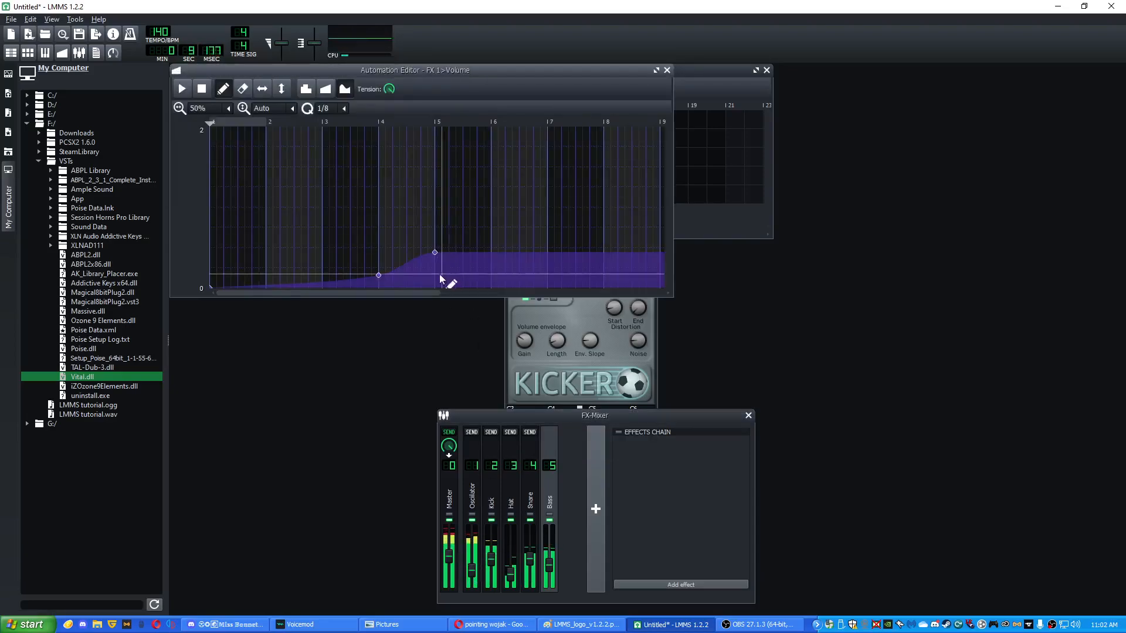
left_click_drag(435, 253, 437, 267)
left_click(666, 69)
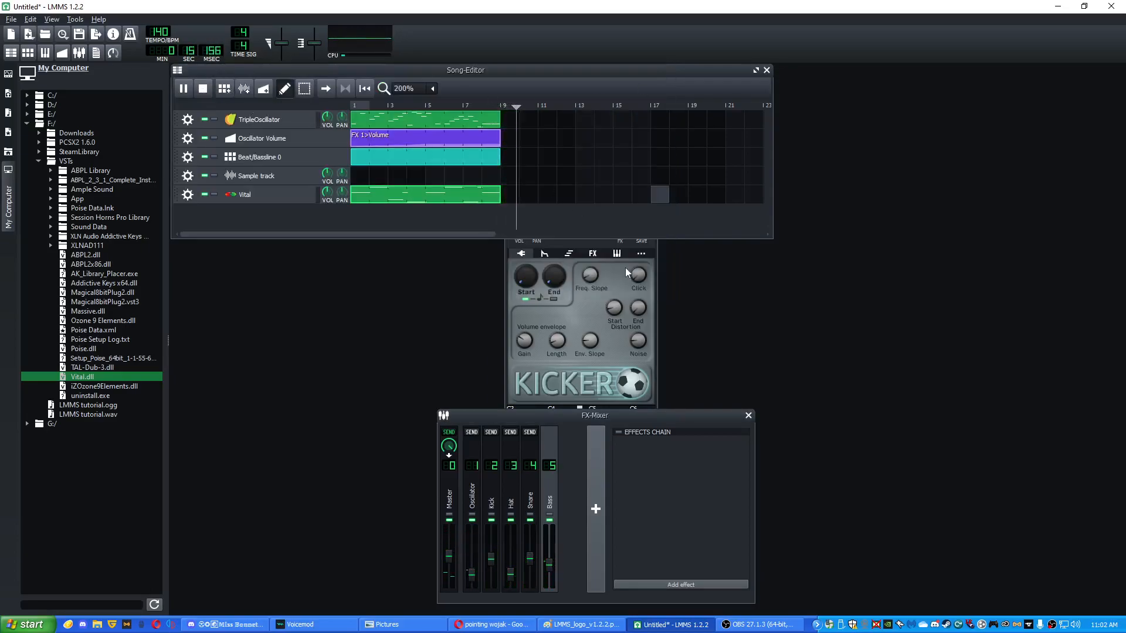
- Bring the Kicker instrument window forward and close it
left_click(588, 259)
left_click(650, 187)
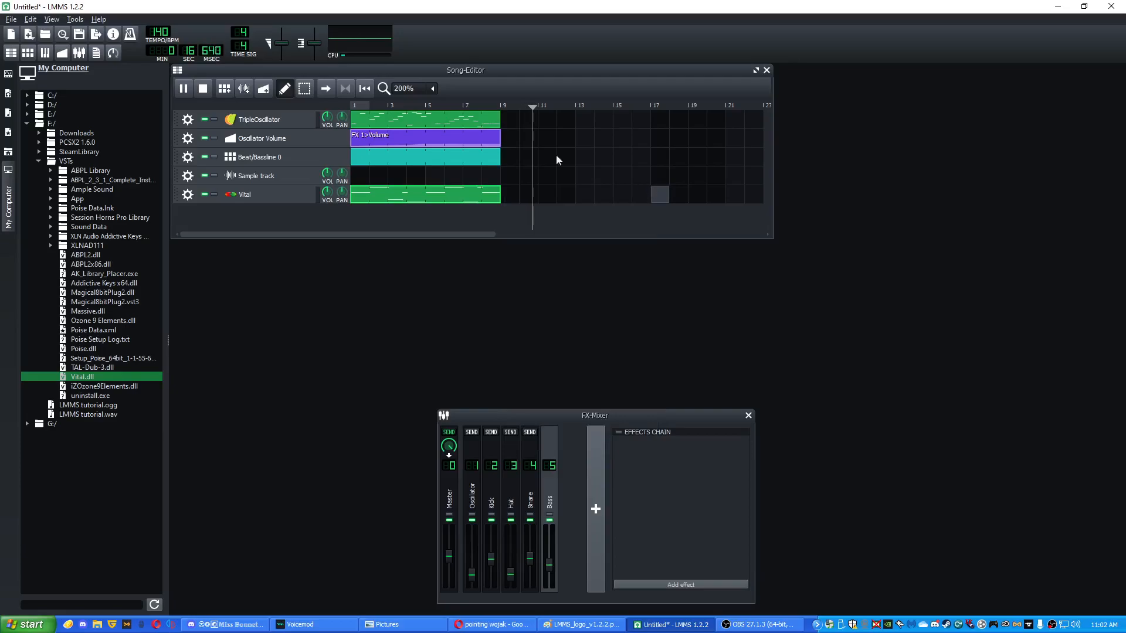
double_click(513, 116)
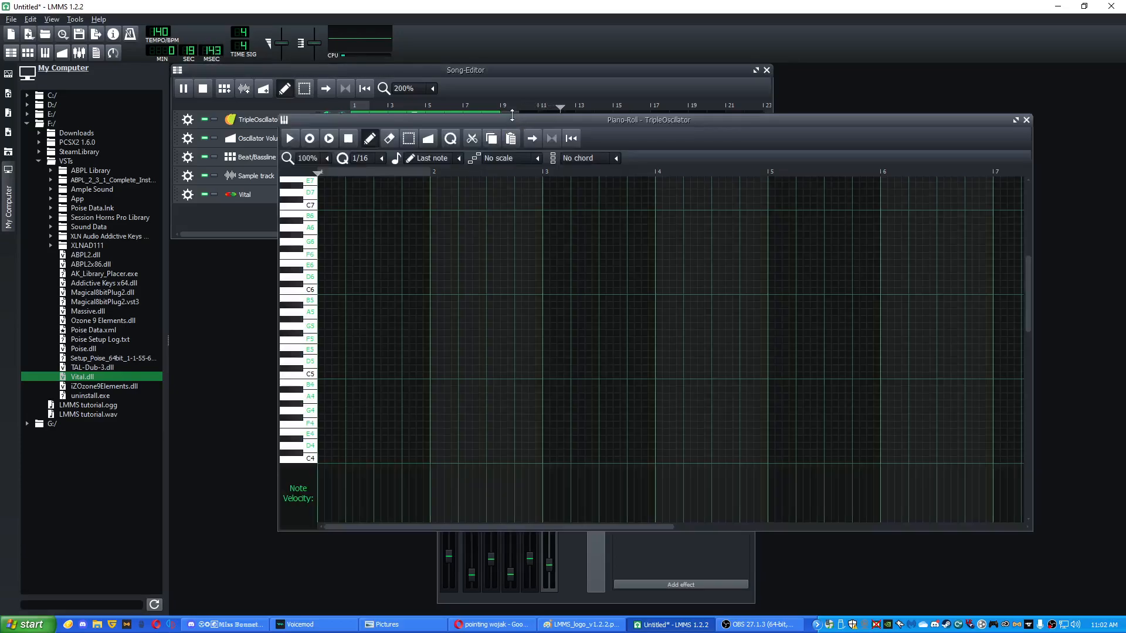
left_click(1026, 119)
right_click(509, 118)
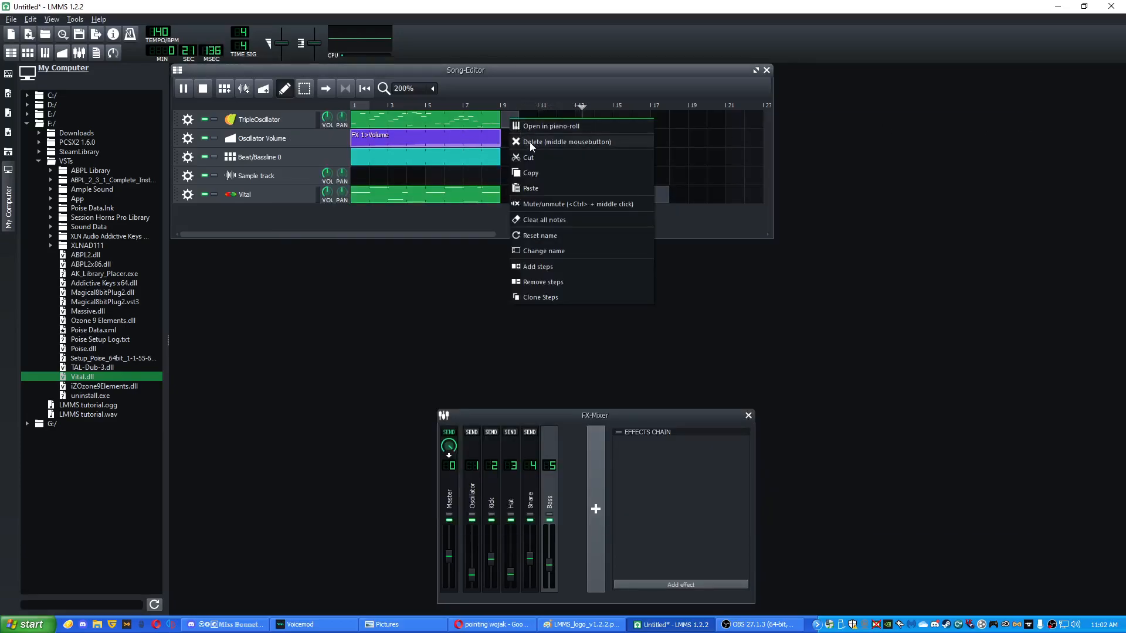
left_click(949, 156)
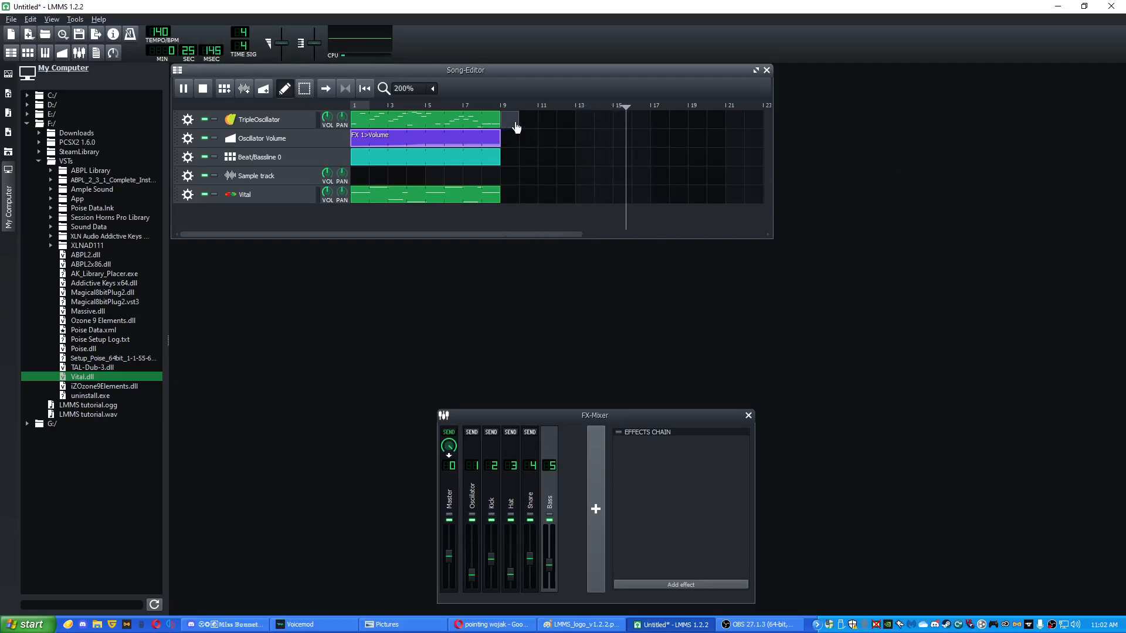
- Stop playback and copy all clips from bars 1 to 8 on every track so the duplicates start at bar 9
key("space")
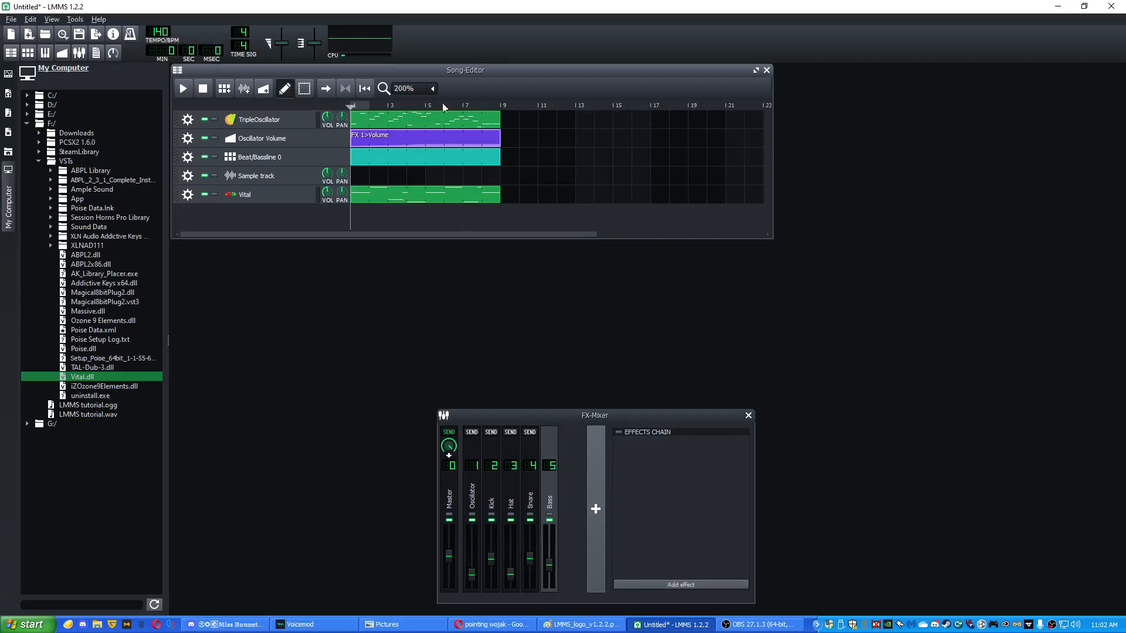
left_click_drag(515, 114, 404, 233)
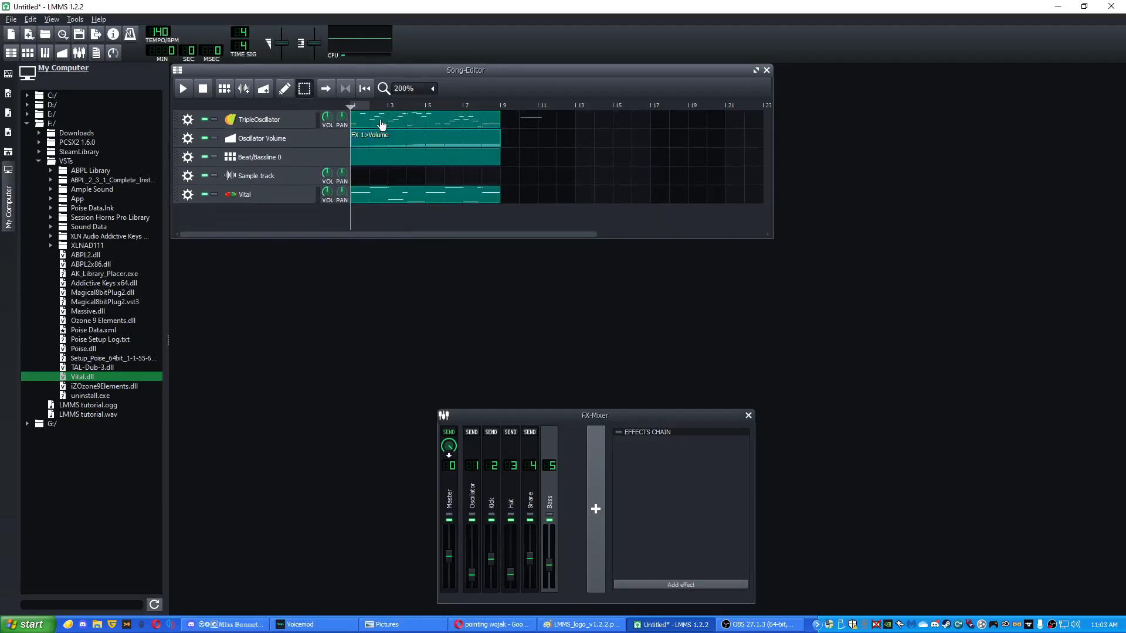
left_click_drag(393, 117, 510, 121)
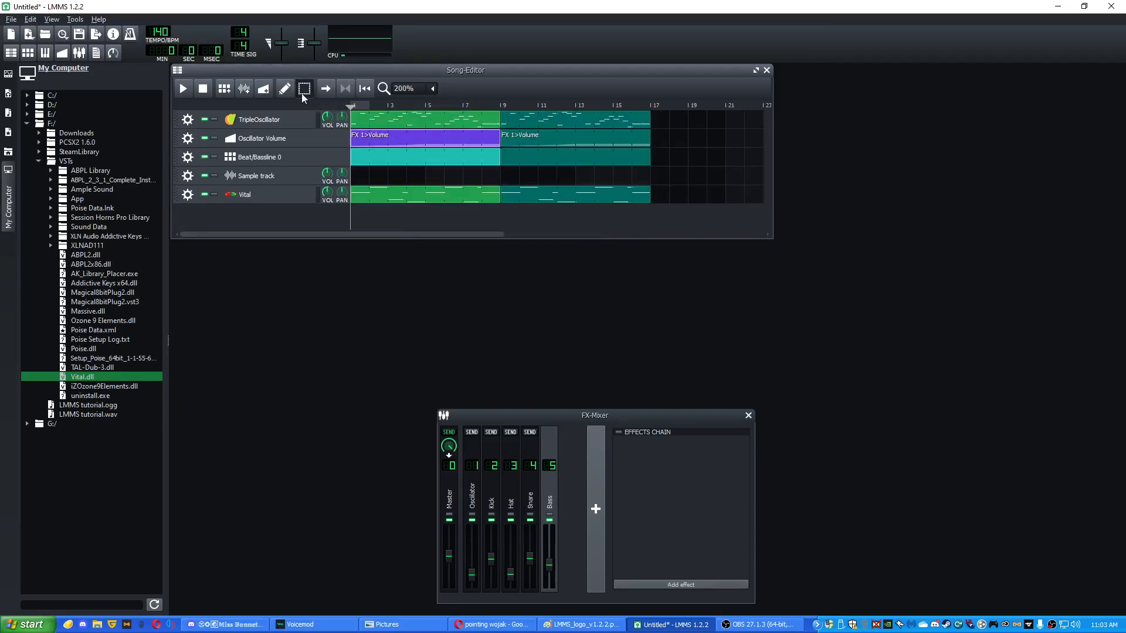
right_click(659, 114)
left_click(656, 114)
middle_click(656, 114)
- Play the song around the transition into bar 9 to check the repeated section, then stop playback
key("space")
left_click_drag(488, 108, 498, 108)
key("space")
left_click(594, 512)
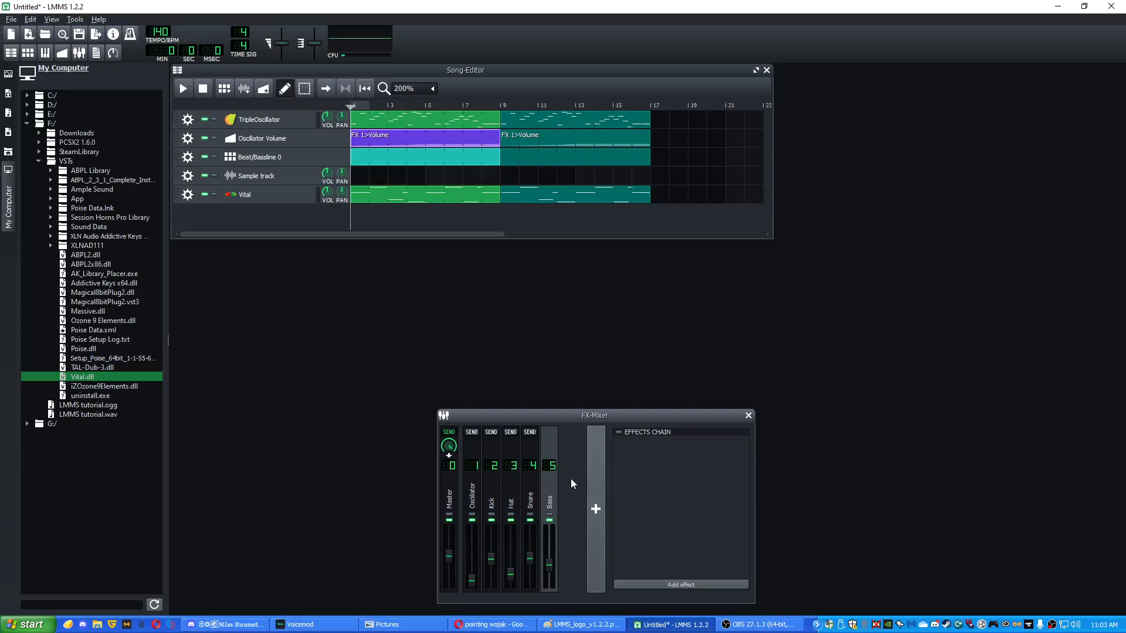
- Open the Controller Rack and connect the TripleOscillator track's panning to the LFO user controller Controller 1
left_click(110, 58)
left_click_drag(627, 125, 797, 258)
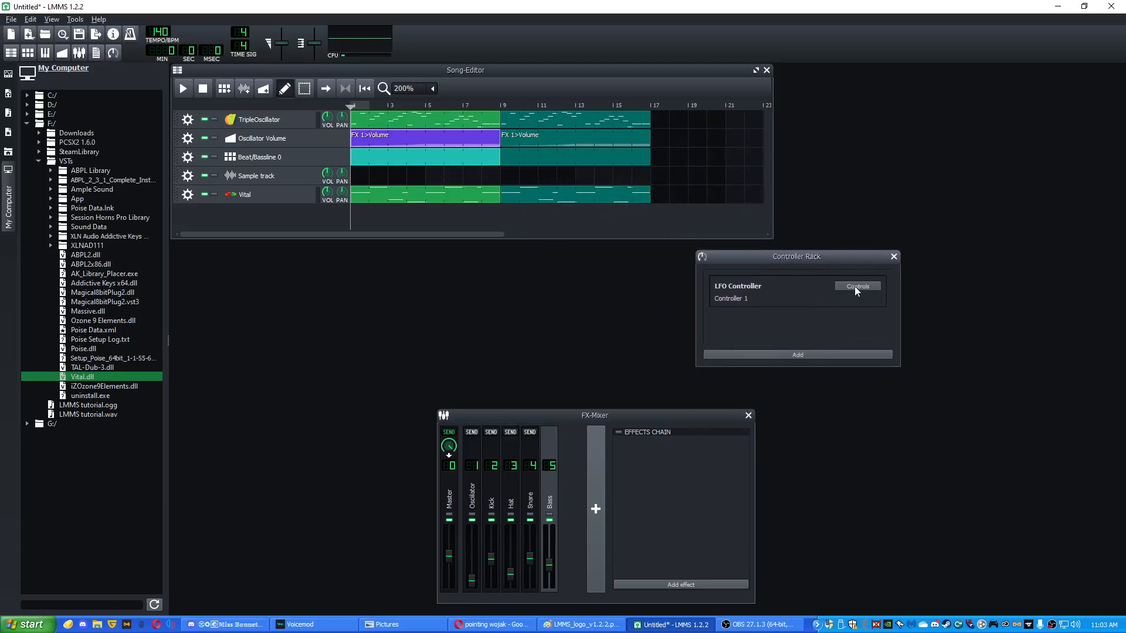
right_click(343, 122)
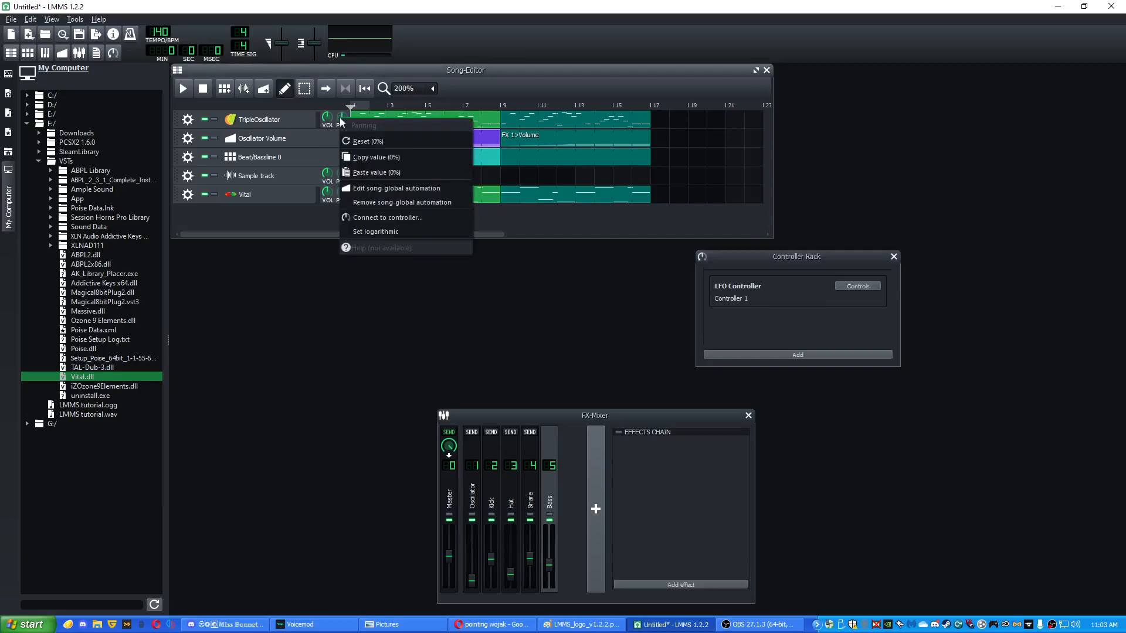
left_click(367, 221)
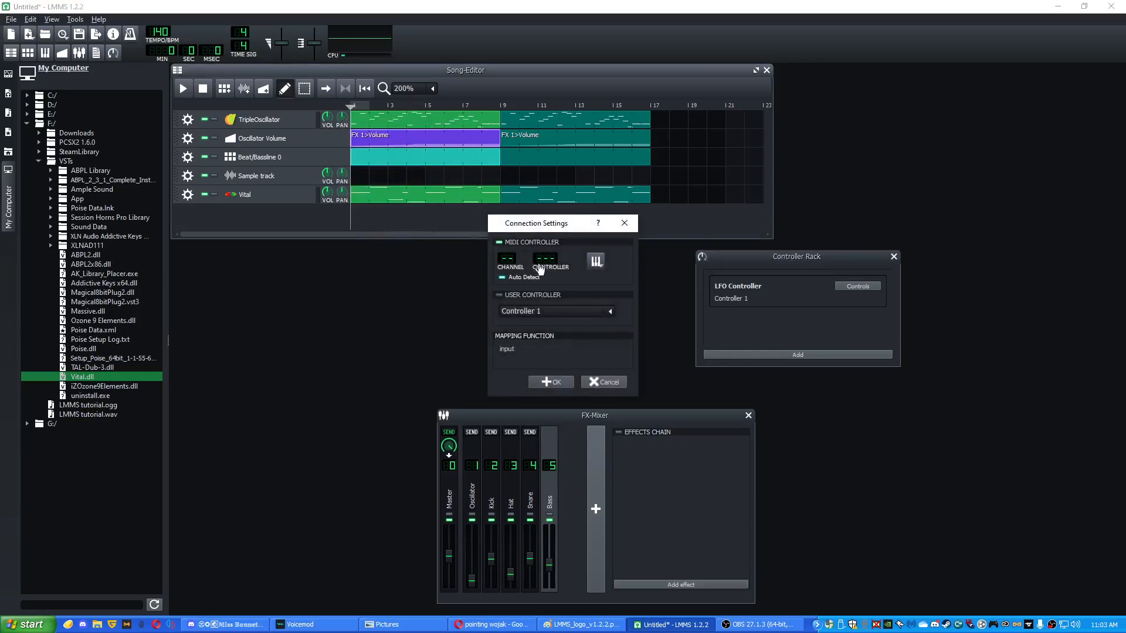
left_click(500, 295)
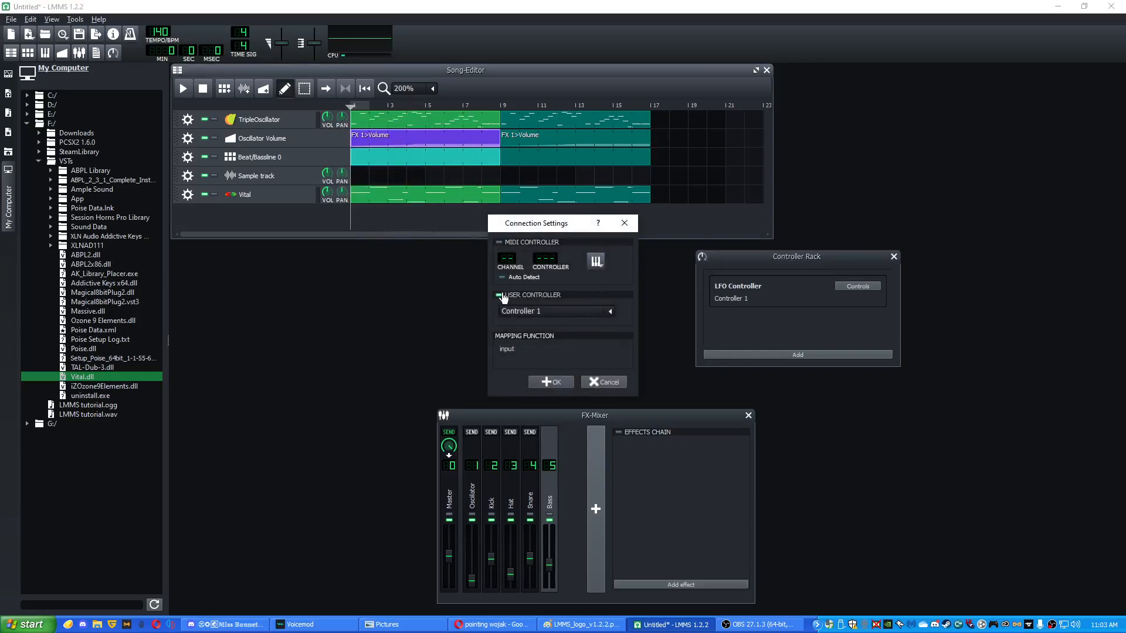
left_click(566, 381)
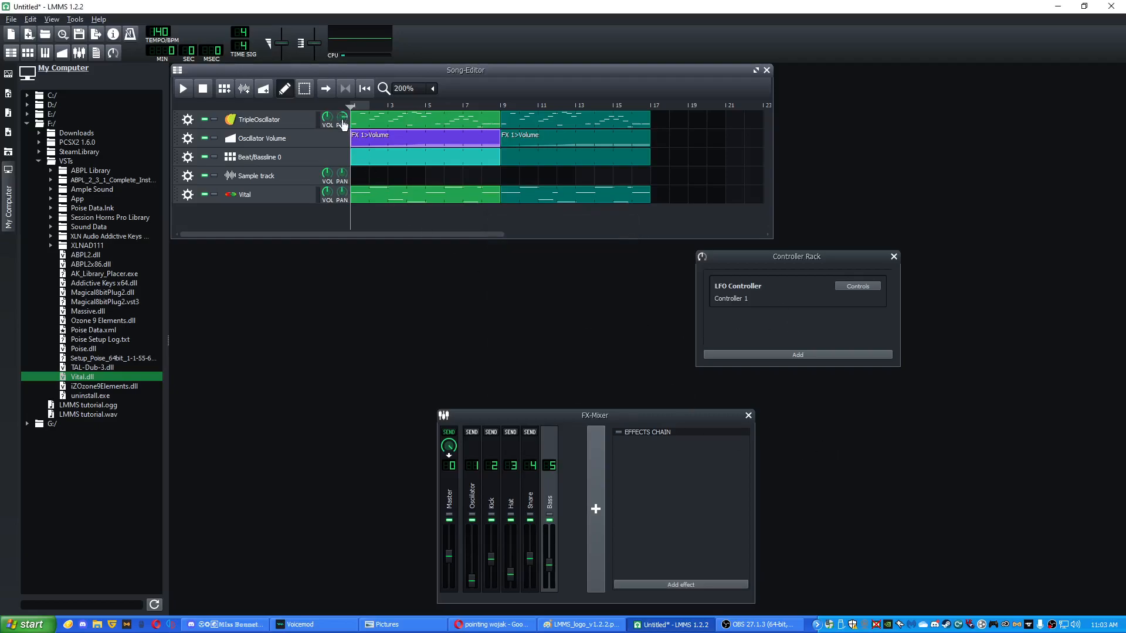
- Adjust Controller 1's LFO speed, modulation amount and phase, play the song from the start and close the LFO window
left_click(854, 288)
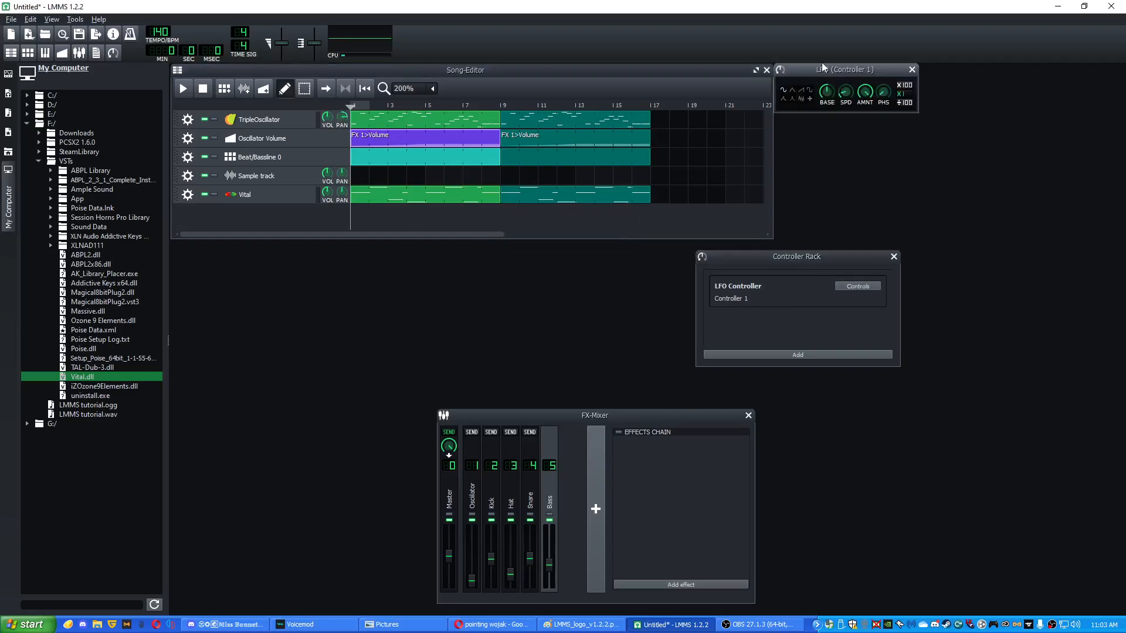
left_click_drag(864, 71, 608, 251)
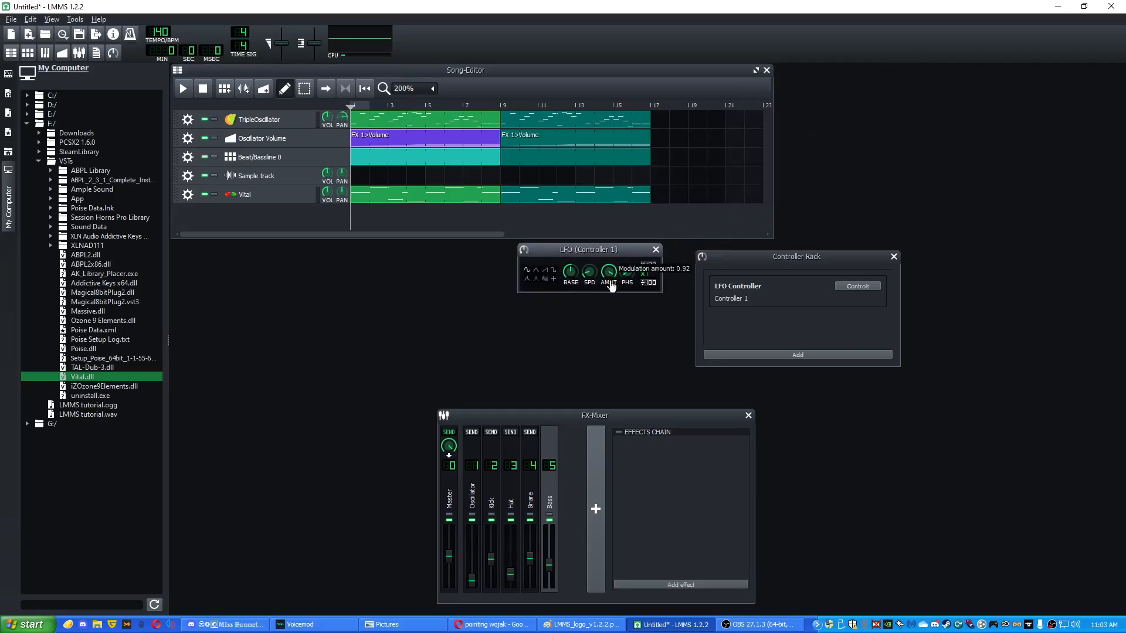
left_click_drag(606, 310, 607, 308)
left_click(610, 282)
left_click(592, 271)
mouse_move(627, 272)
left_mouse_down()
mouse_move(633, 255)
mouse_move(630, 271)
left_mouse_up()
left_click(354, 103)
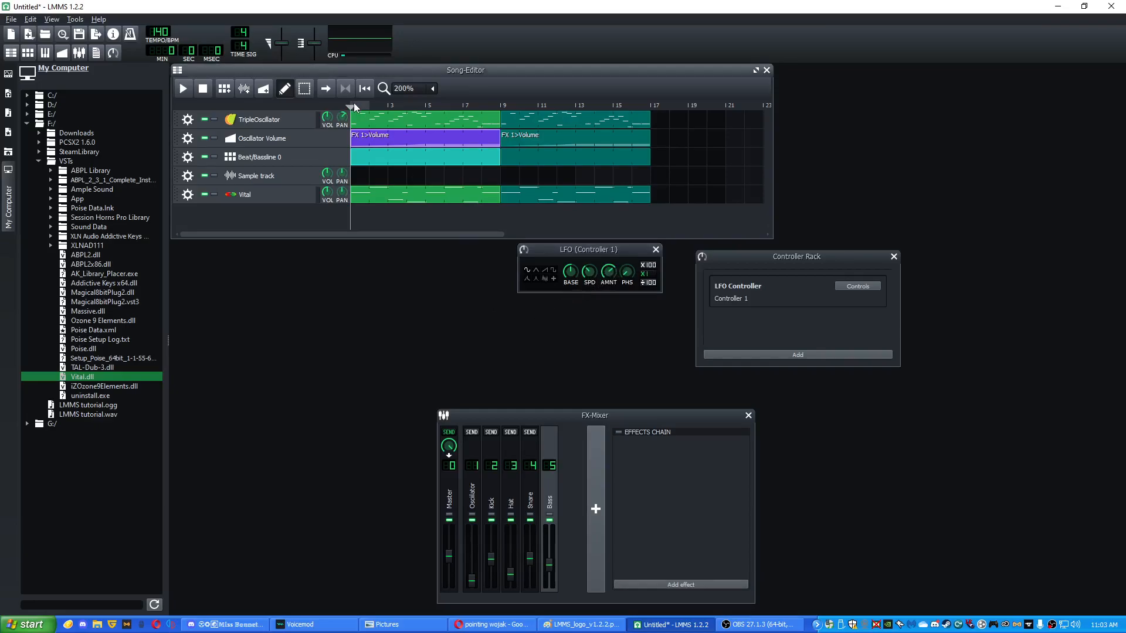
left_click(656, 250)
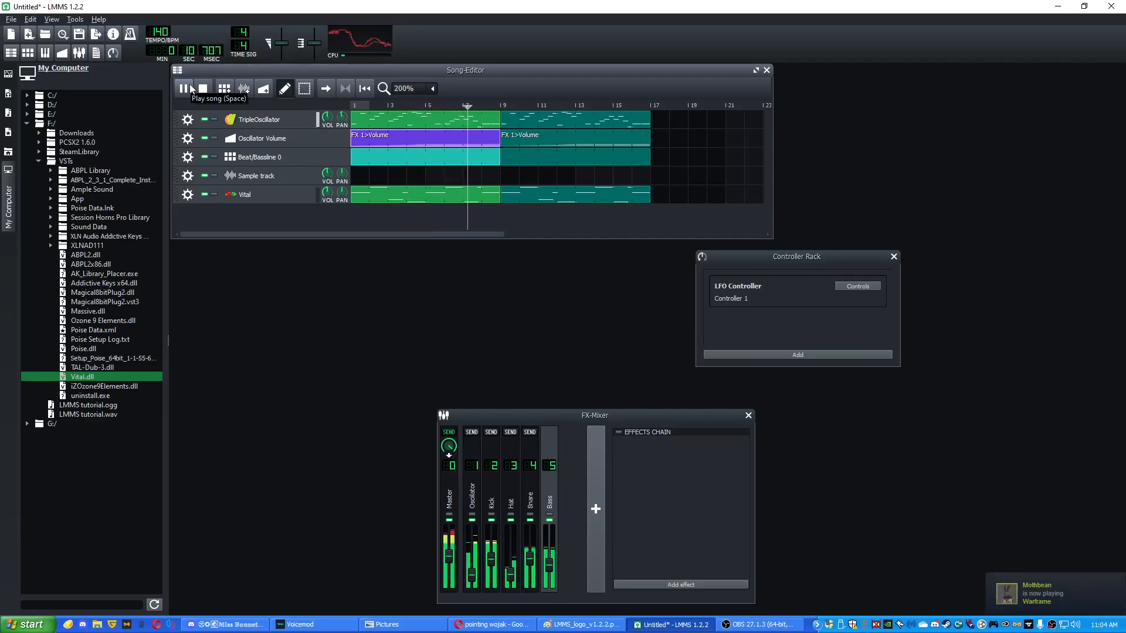
- Delete the copied Oscillator Volume automation clip at bar 9, then stop playback and close the Controller Rack
right_click(564, 147)
left_click(592, 154)
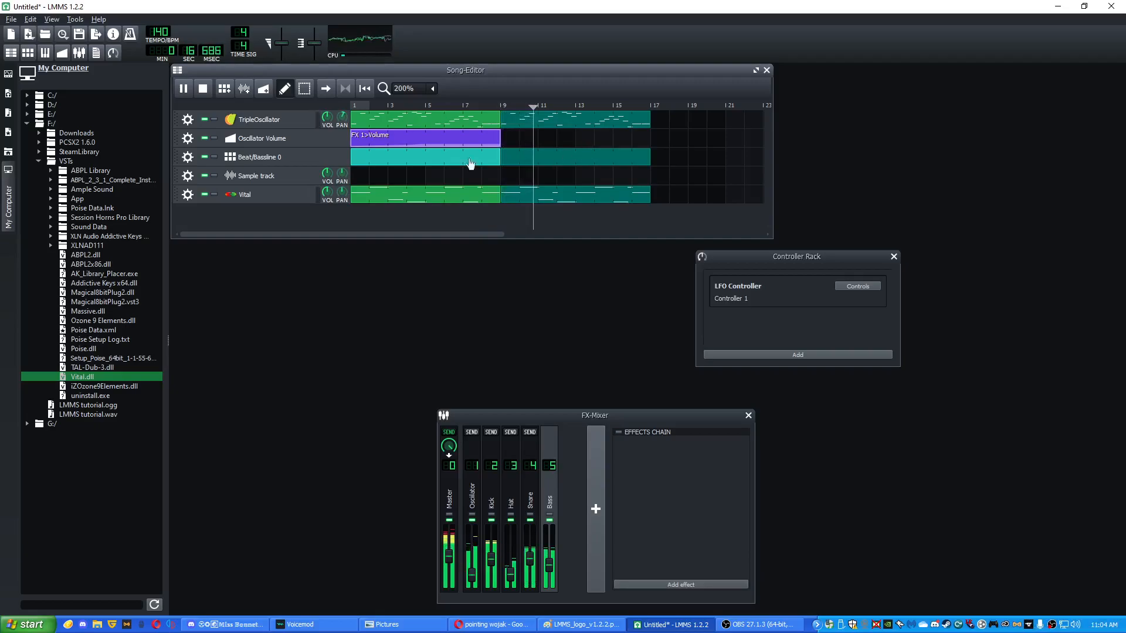
left_click(206, 89)
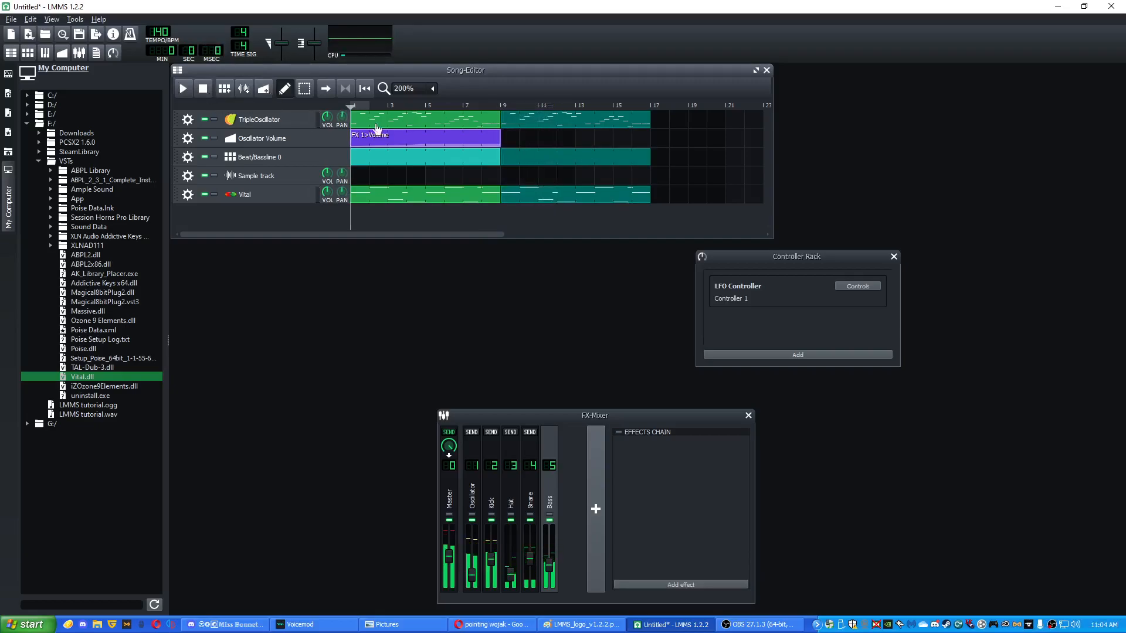
left_click(894, 258)
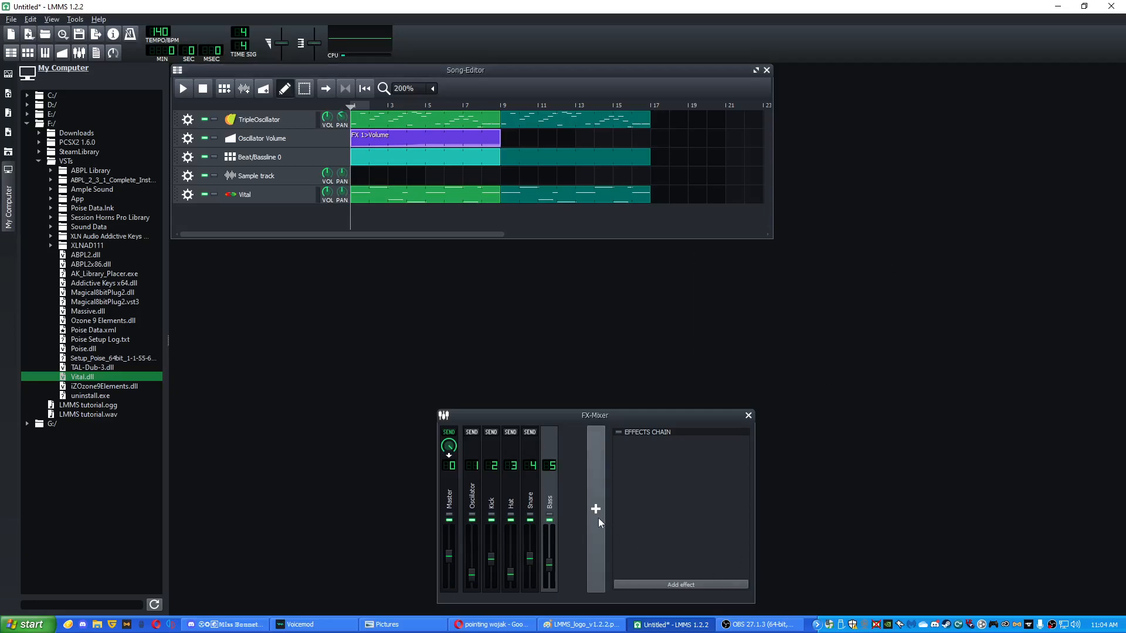
- Look through the Snare, Hat and Kick channels in the FX-Mixer
left_click(530, 500)
left_click(511, 496)
left_click(497, 493)
left_click(510, 495)
left_click(530, 496)
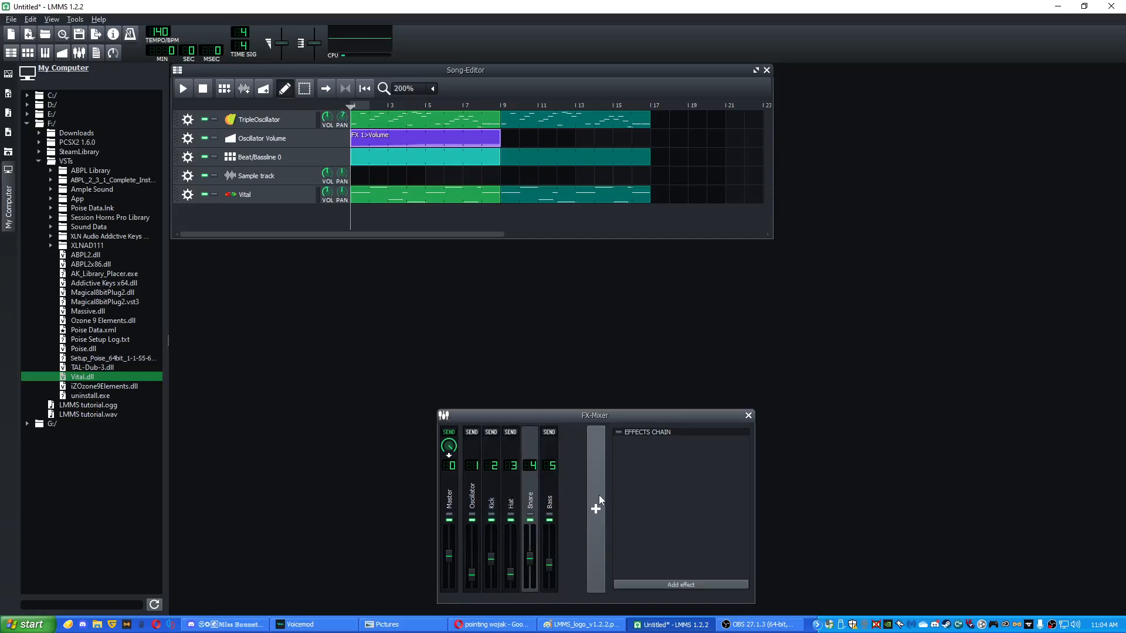
- Add a sixth FX-Mixer channel and name it Drum Bus
left_click(601, 498)
left_click(569, 503)
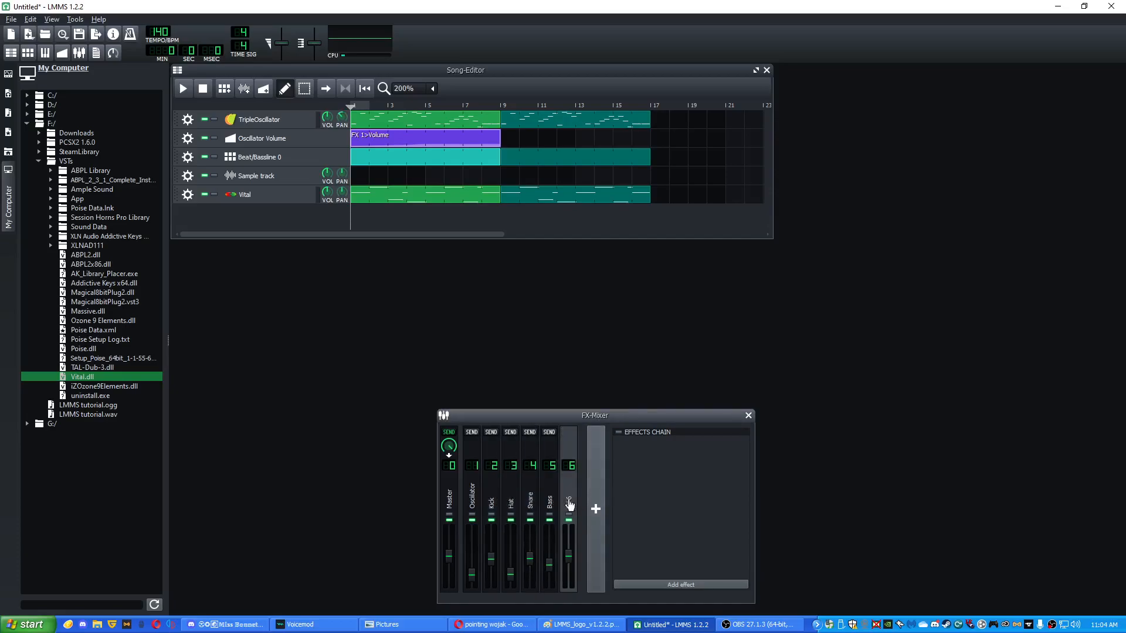
double_click(569, 503)
key("Return")
double_click(569, 503)
key("Return")
double_click(569, 488)
type("Bus")
key("Return")
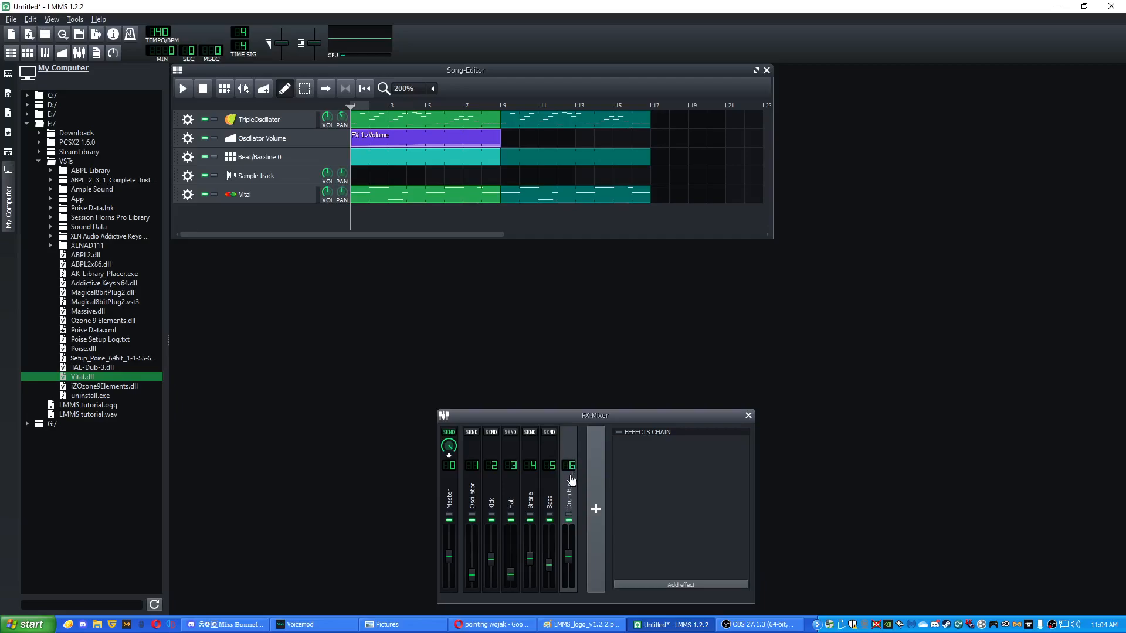
- Route the Snare, Hat and Kick channels into the Drum Bus channel and remove their direct sends to Master
left_click(534, 506)
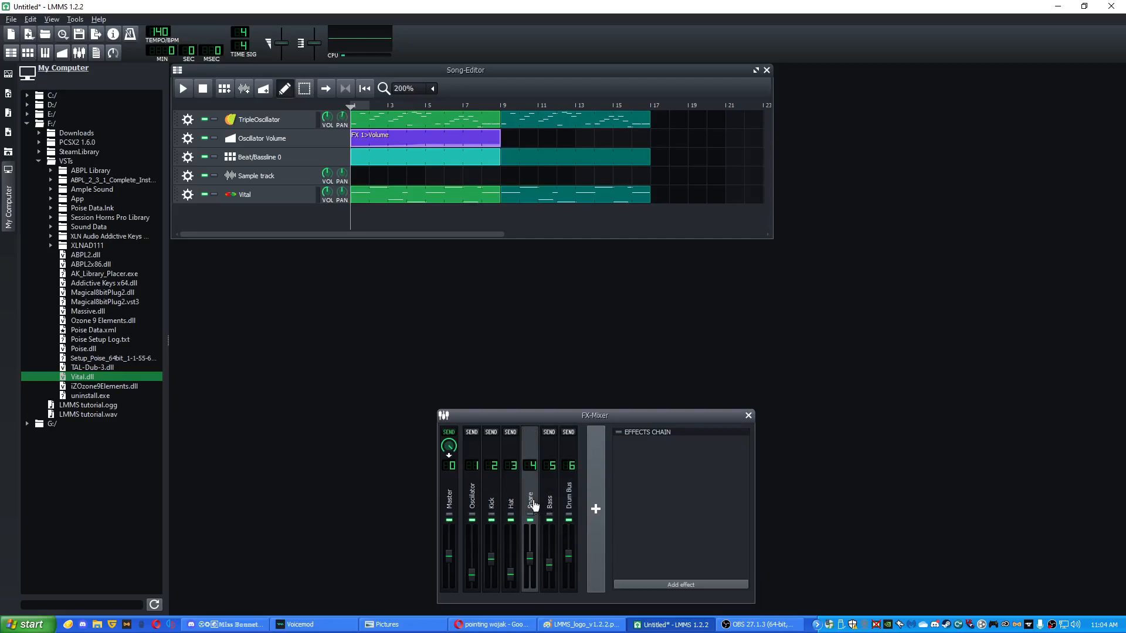
left_click(572, 434)
left_click(508, 485)
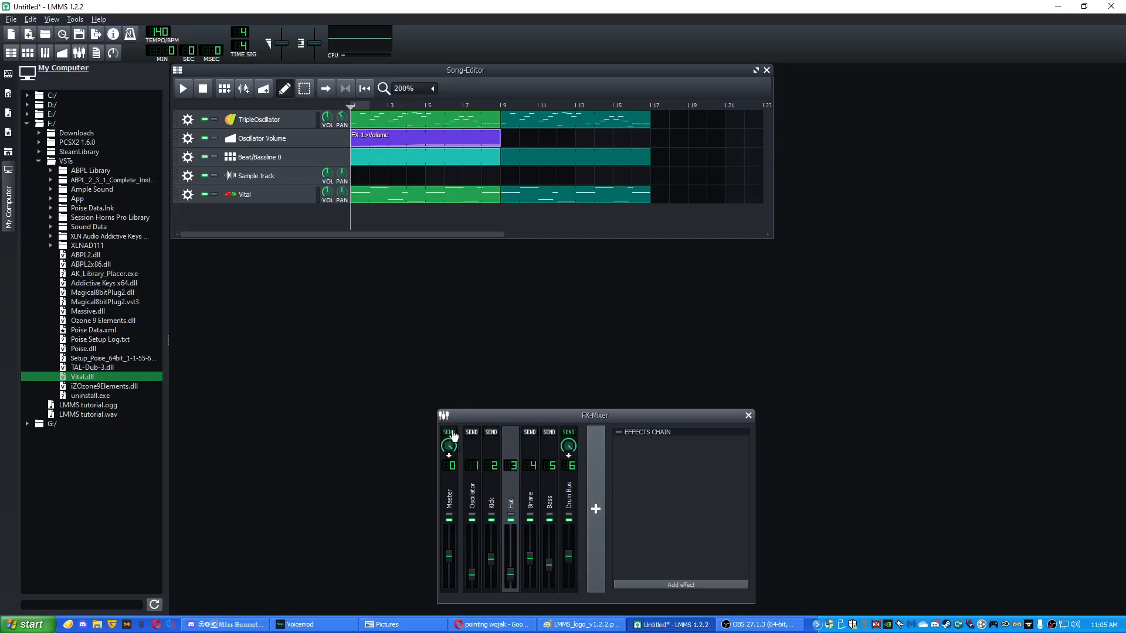
left_click(494, 506)
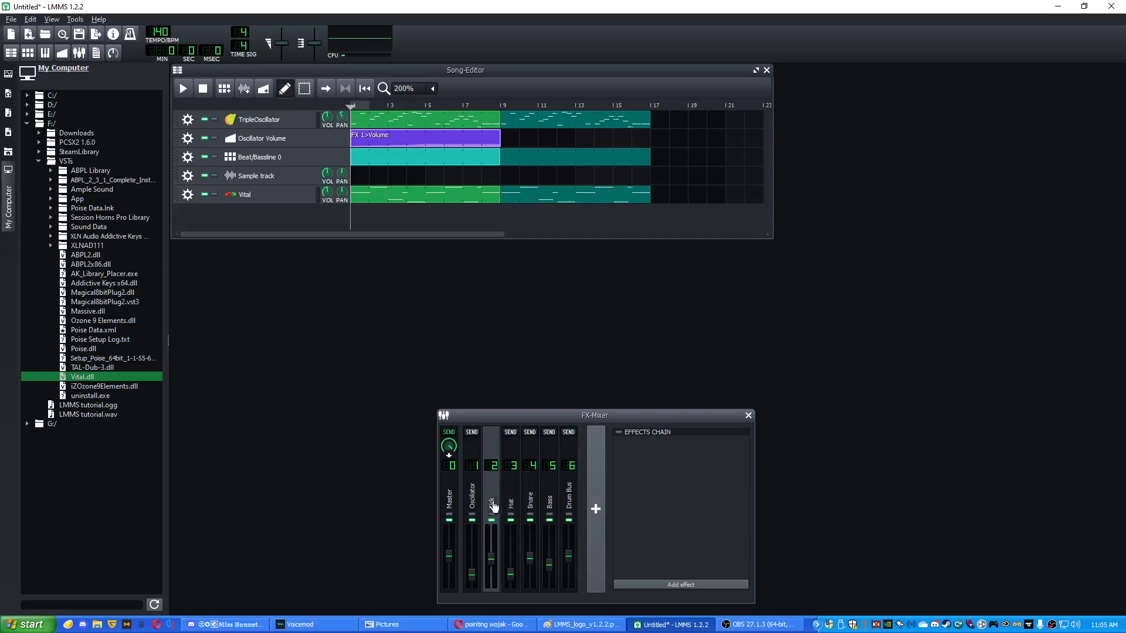
left_click(534, 504)
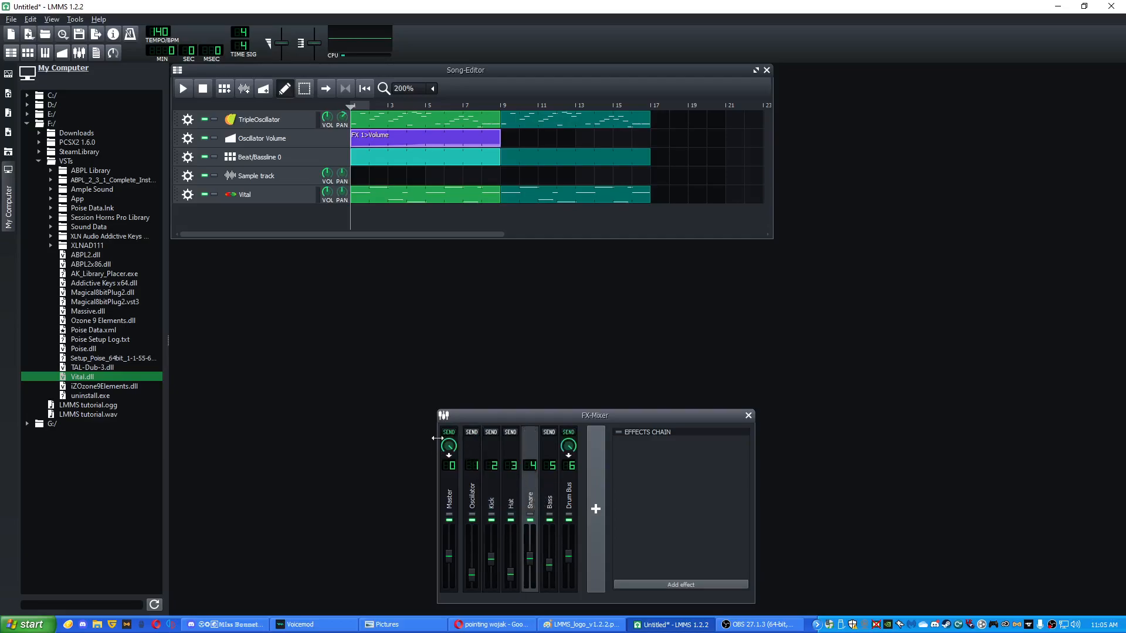
left_click(515, 495)
left_click(497, 501)
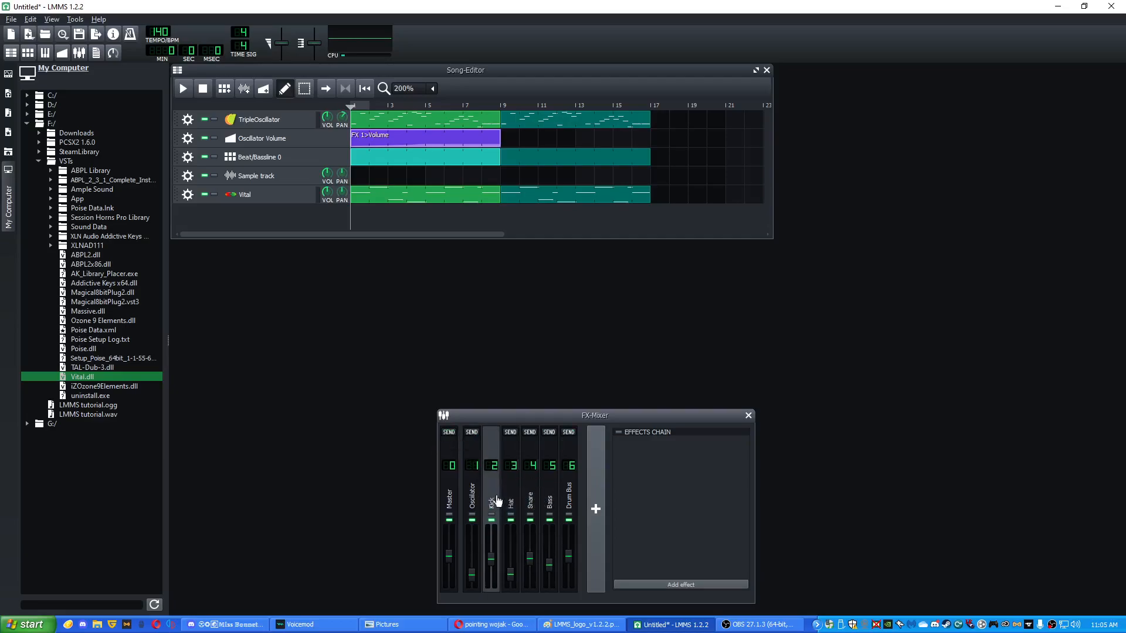
left_click(569, 509)
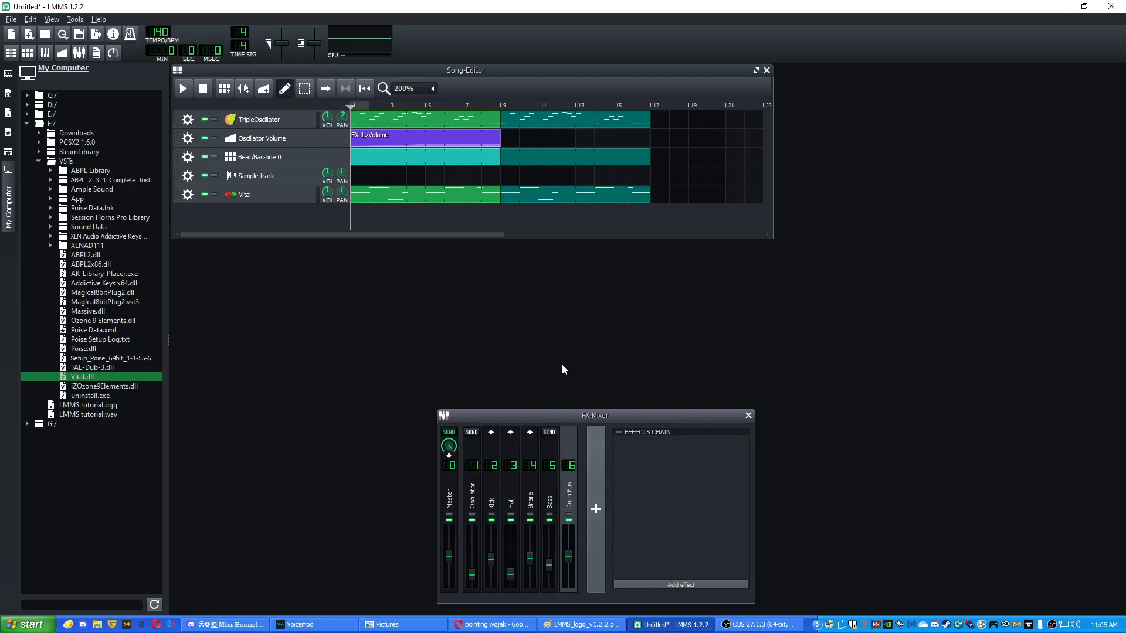
- Play the song from the start while trying out the Drum Bus volume fader, then reset the fader and stop playback
left_click_drag(398, 107, 323, 108)
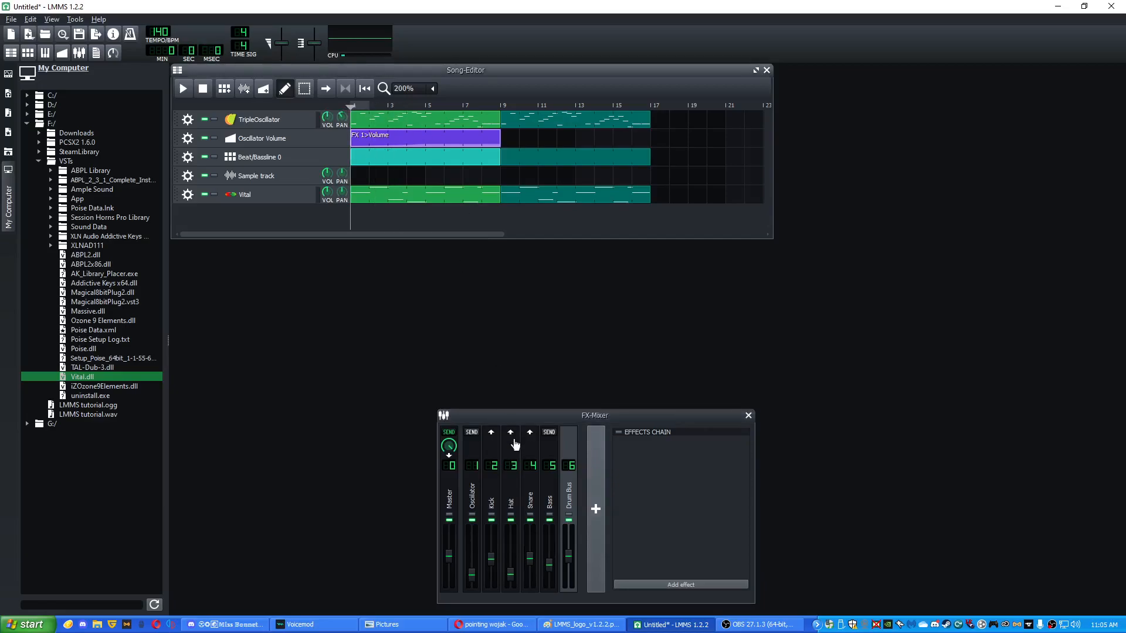
key("space")
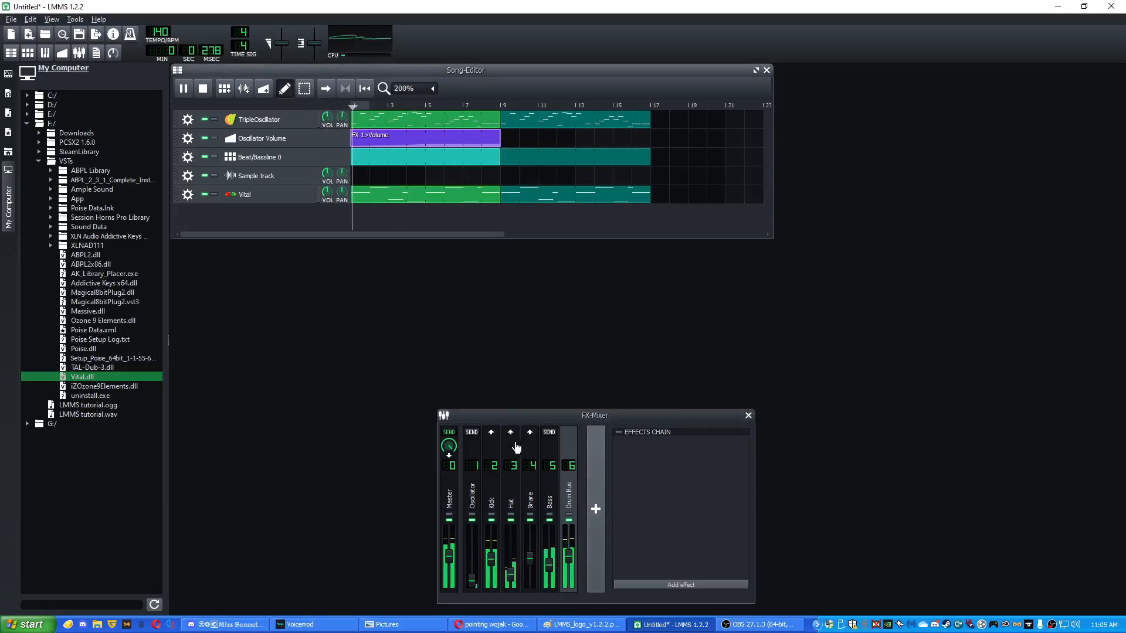
mouse_move(570, 561)
left_mouse_down()
mouse_move(573, 592)
mouse_move(576, 544)
mouse_move(575, 560)
left_mouse_up()
right_click(567, 563)
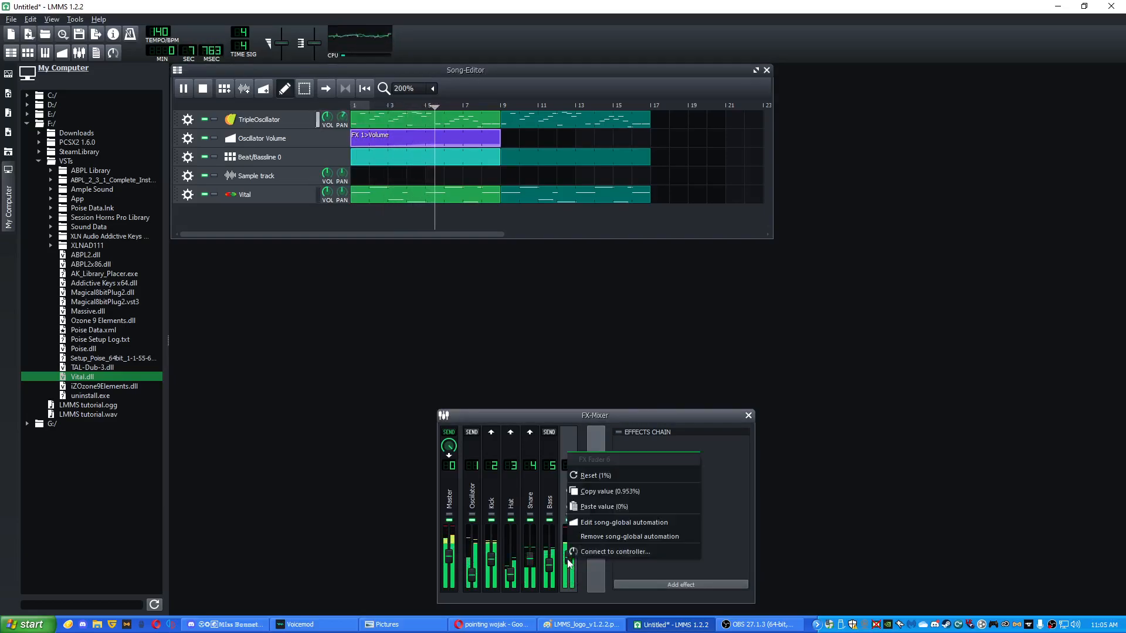
left_click(595, 475)
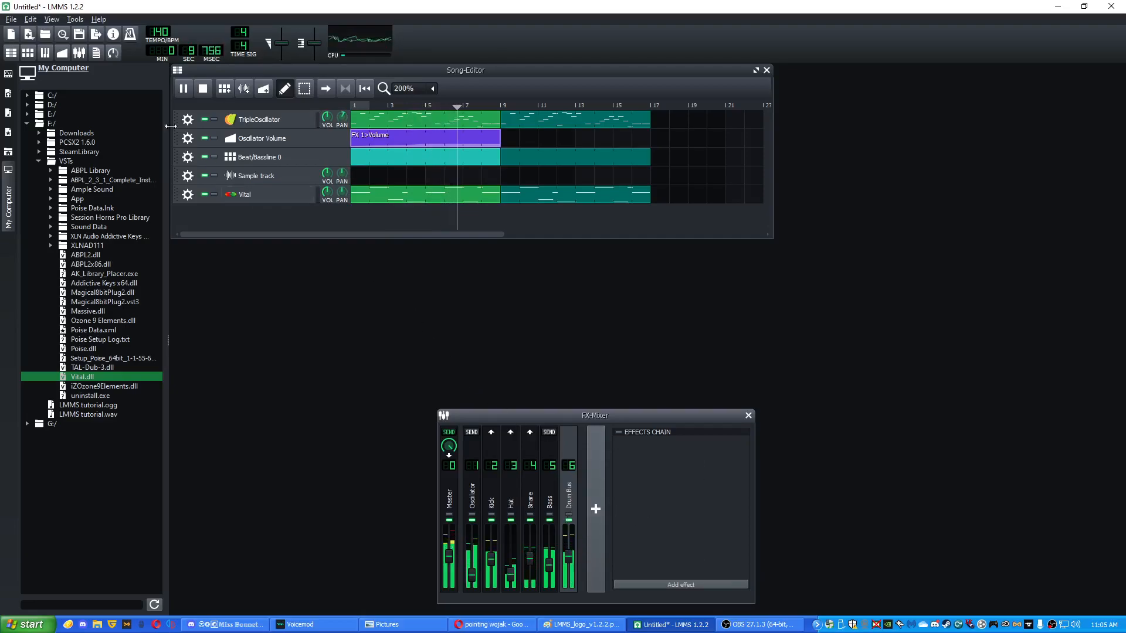
key("space")
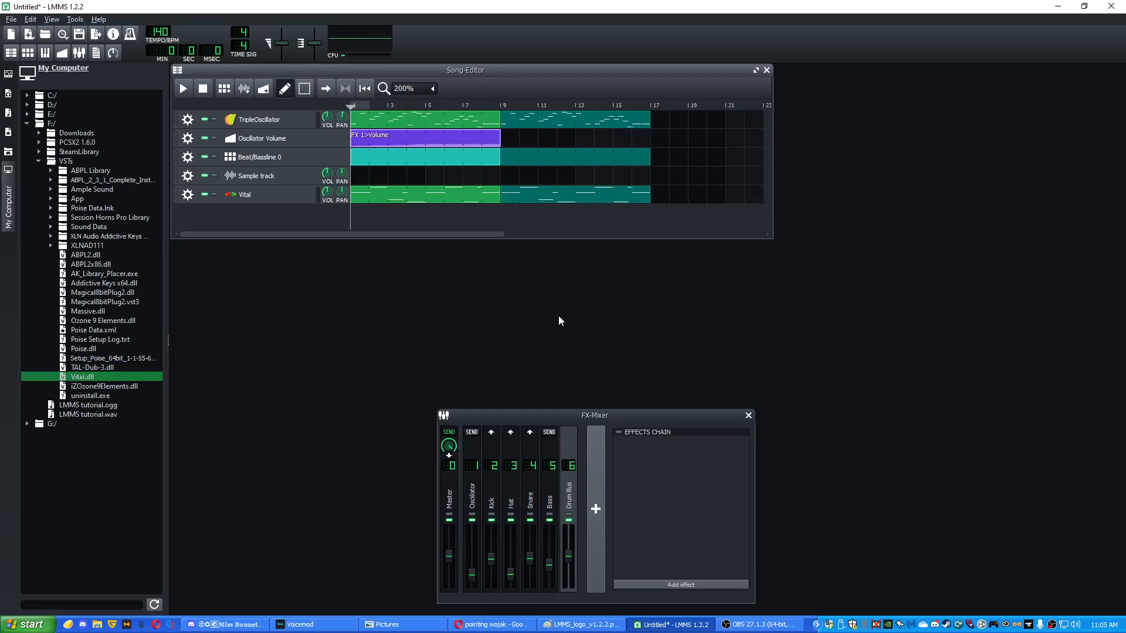
- Show the instrument plugins list, then move the FX-Mixer aside and close it
left_click(9, 74)
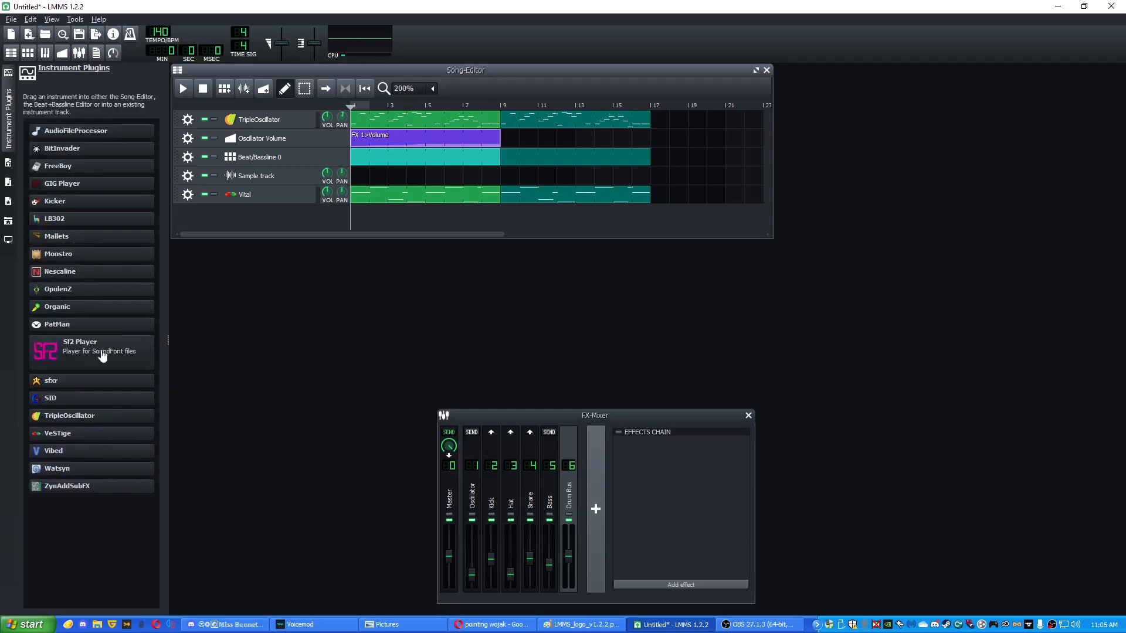
left_click_drag(689, 421, 491, 291)
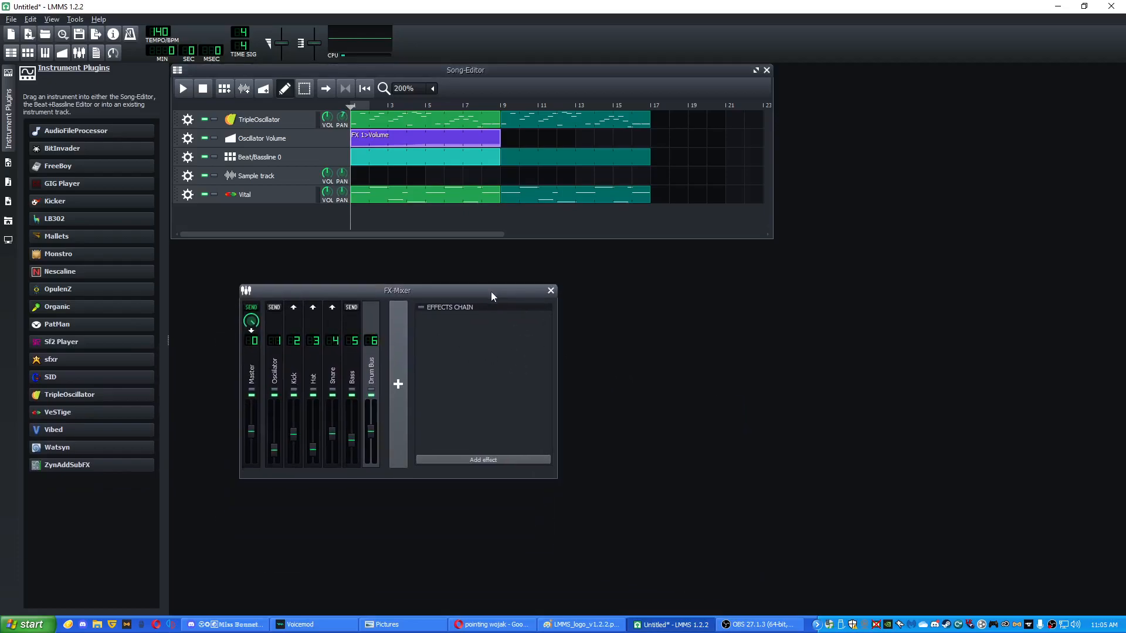
left_click(551, 290)
left_click(757, 624)
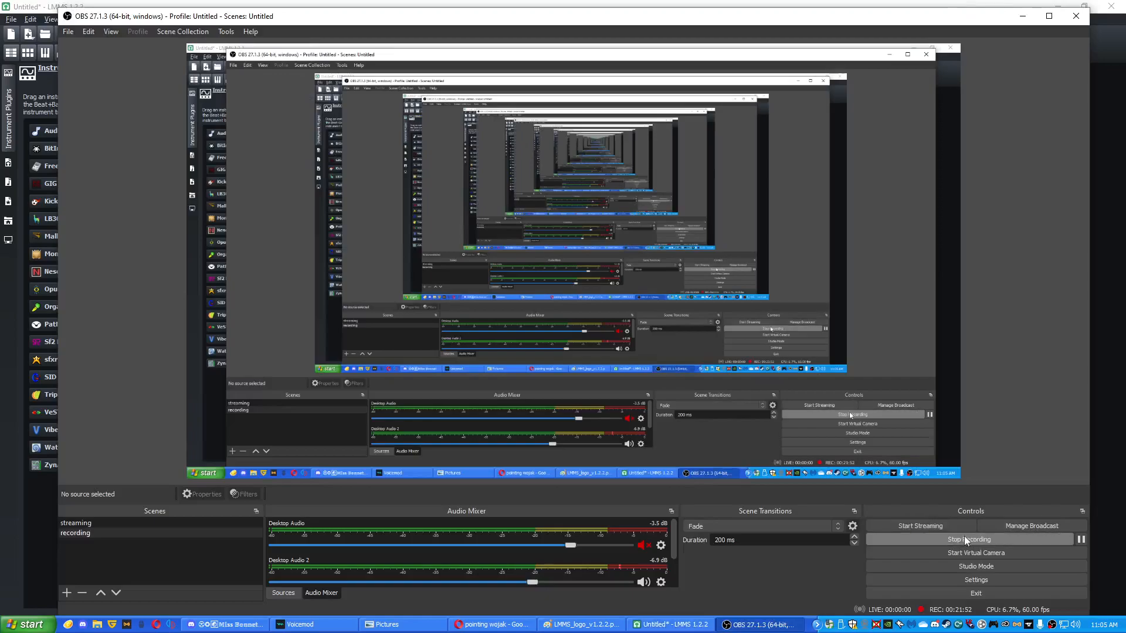